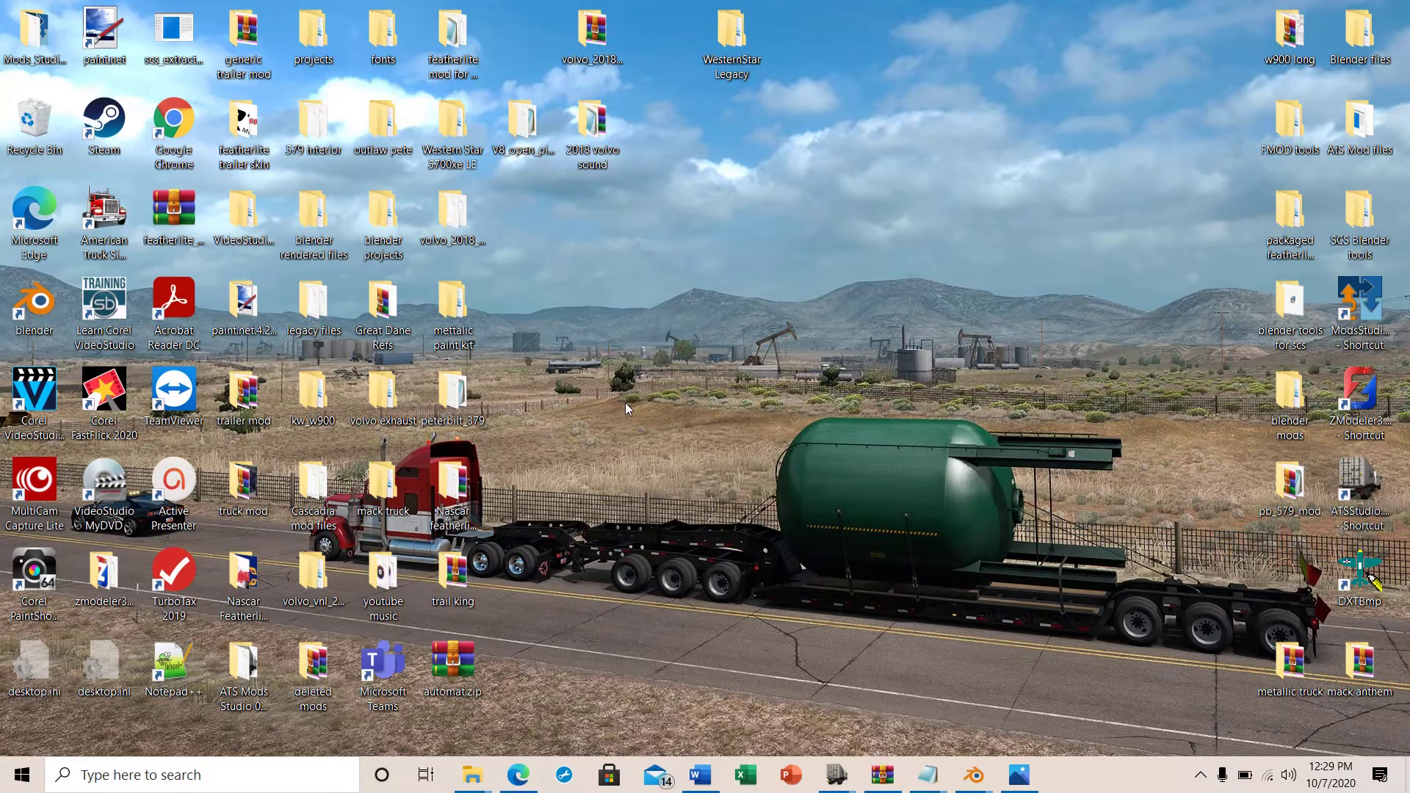
# Step: Open Blender with a new general scene and delete the default cube
pyautogui.doubleClick(40, 304)
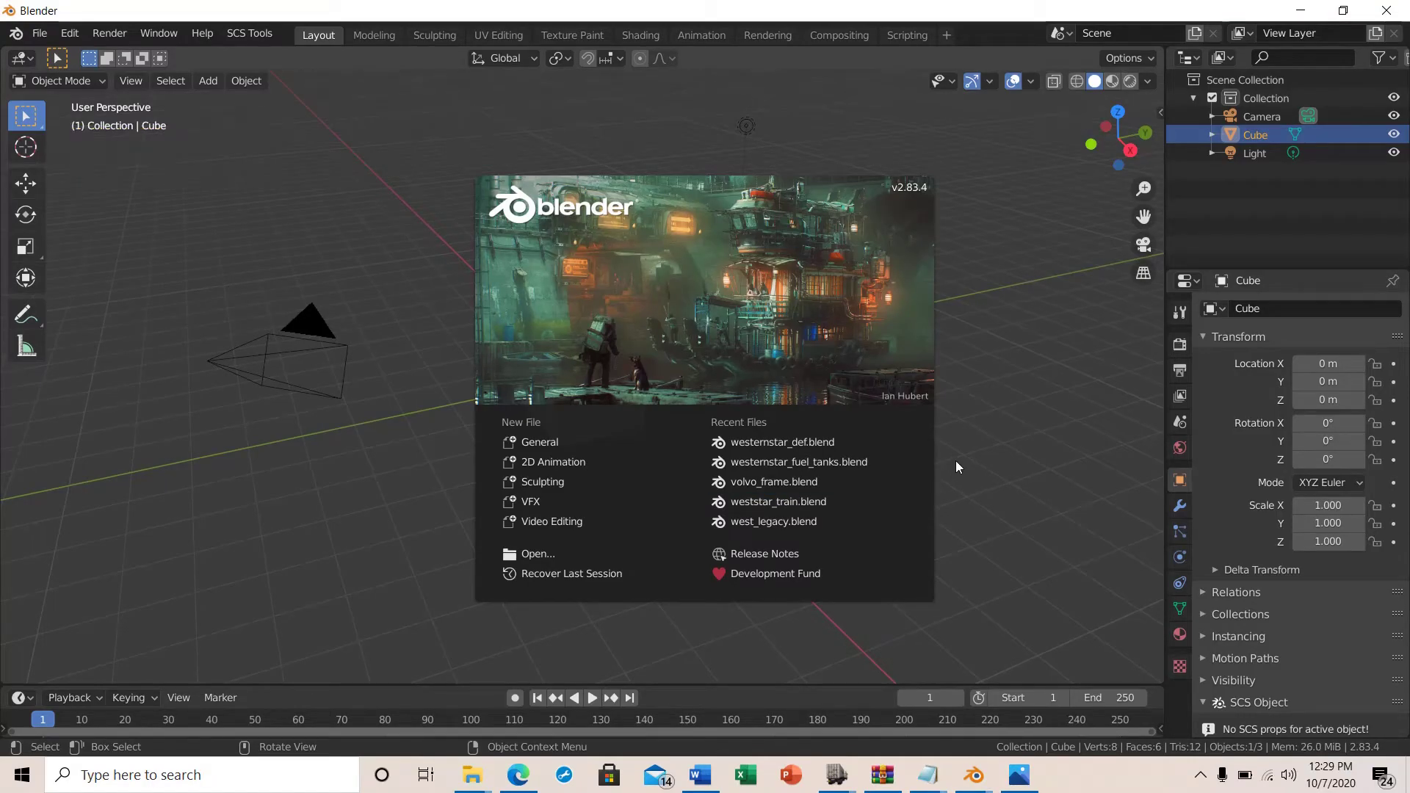
pyautogui.click(957, 463)
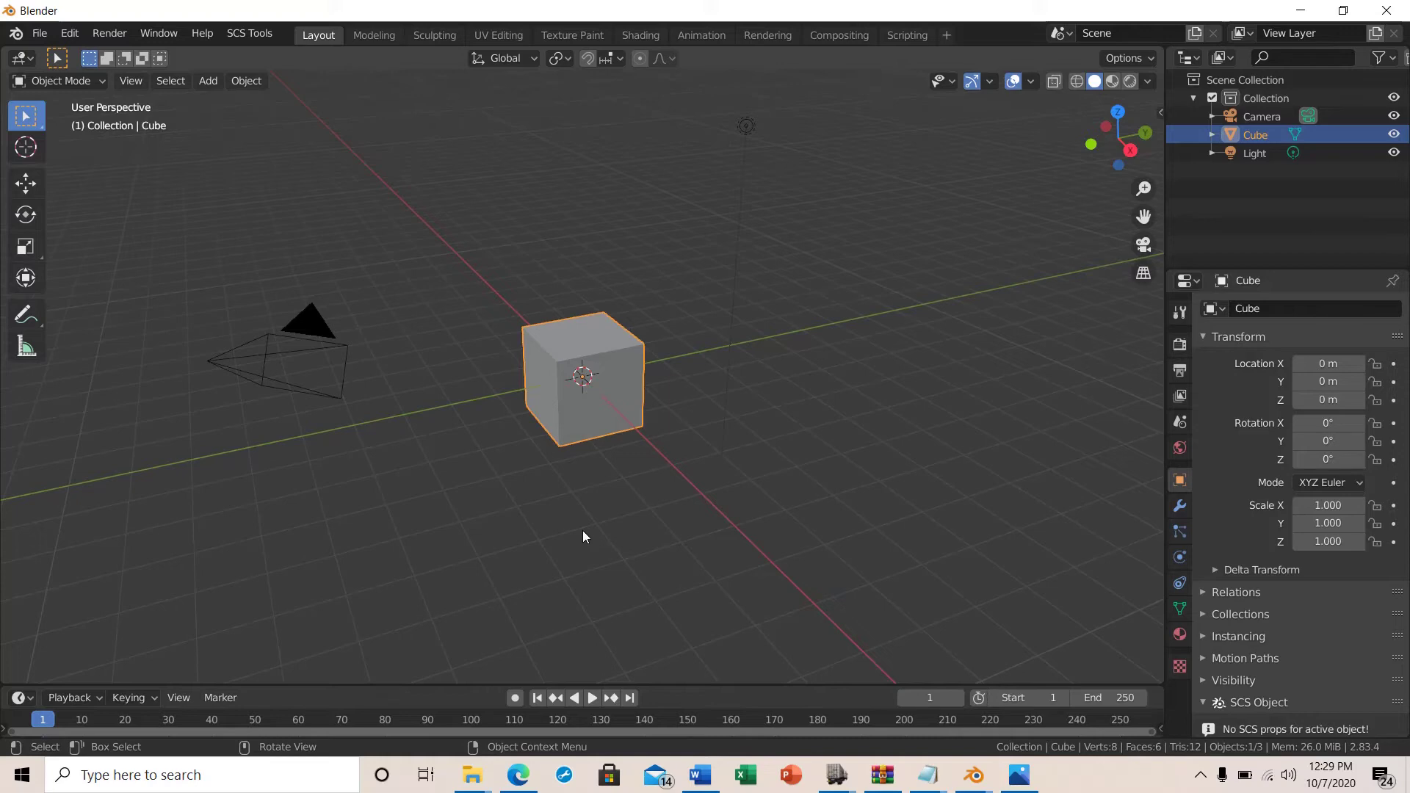
pyautogui.press('Delete')
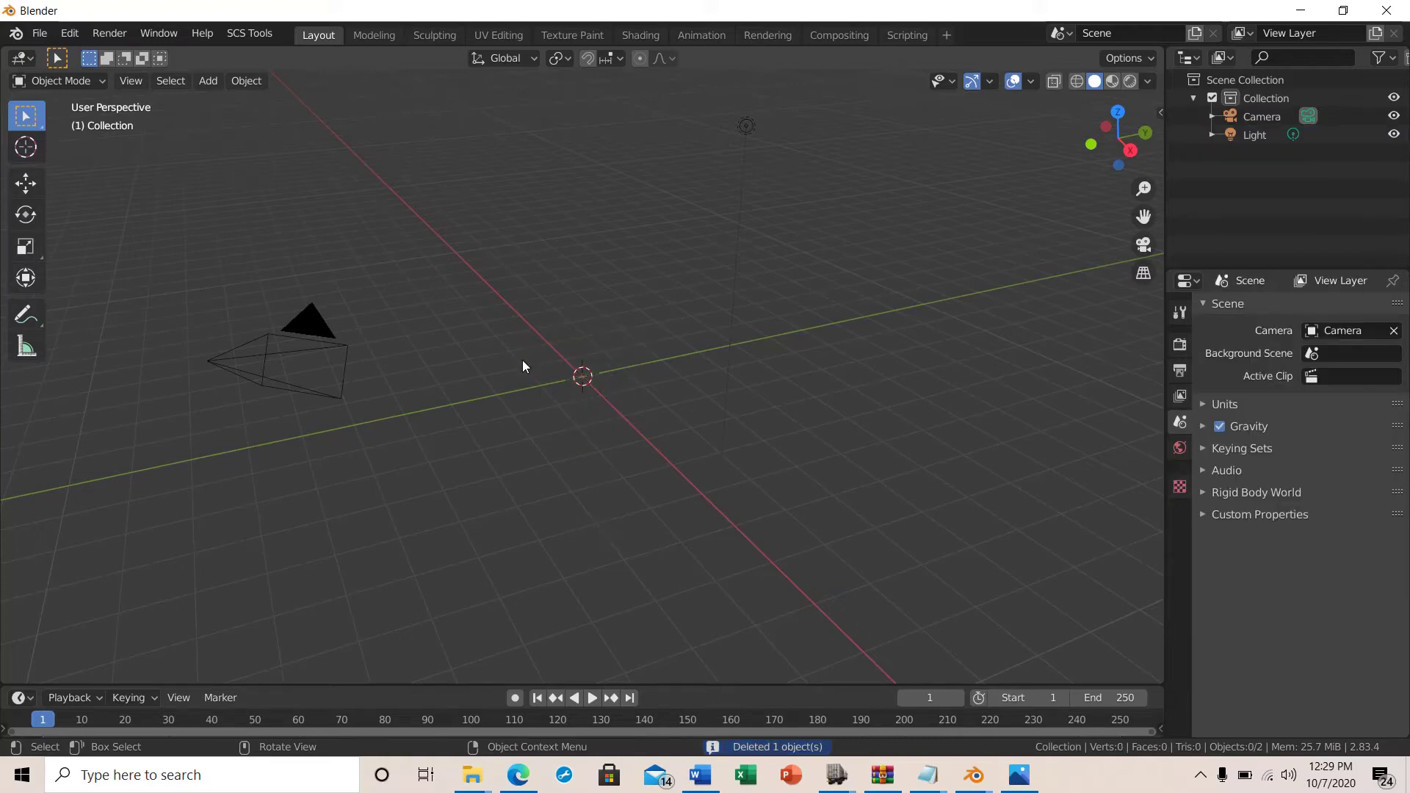
# Step: Open volvo_frame.blend from the western star project folder without saving the current untitled scene
pyautogui.click(40, 33)
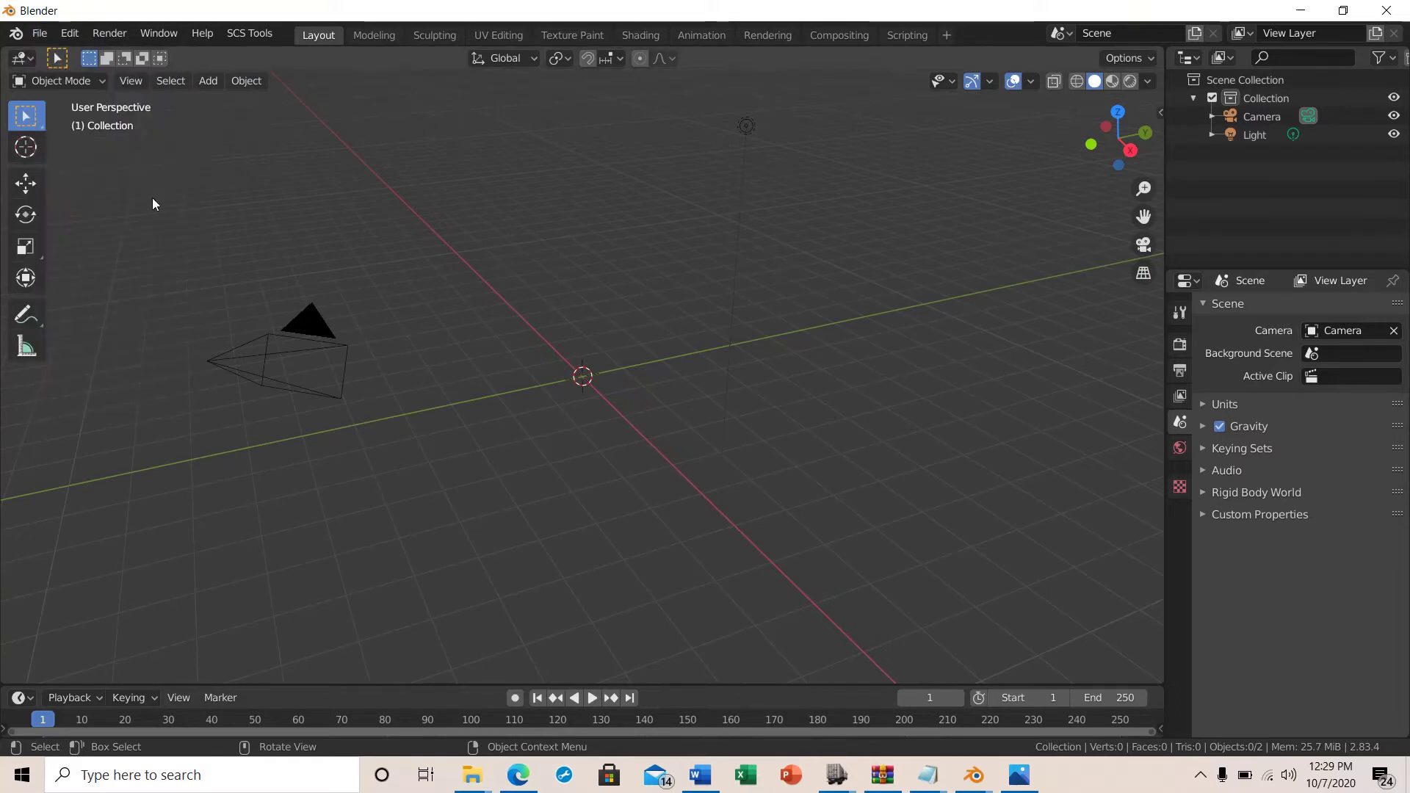
pyautogui.click(38, 33)
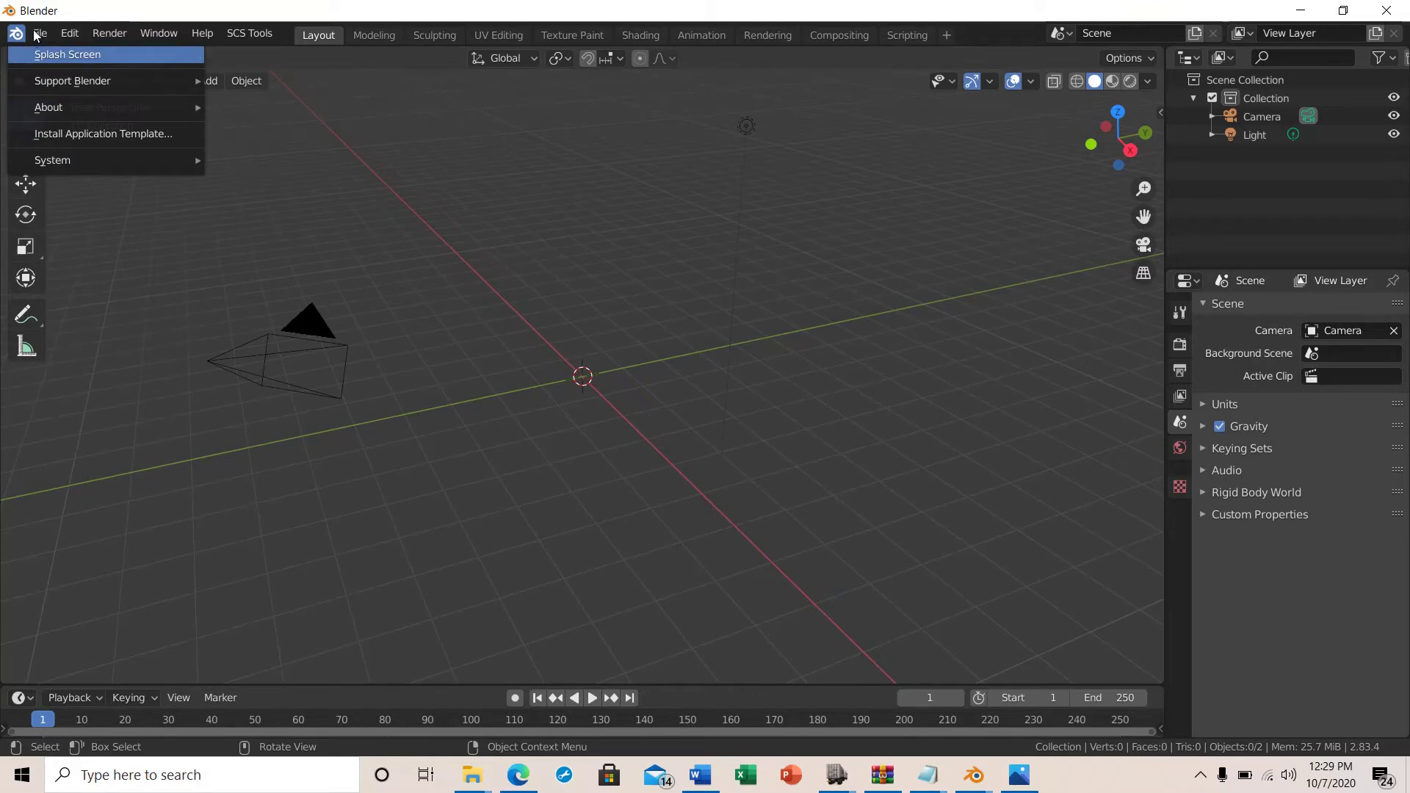
pyautogui.click(36, 35)
pyautogui.click(38, 34)
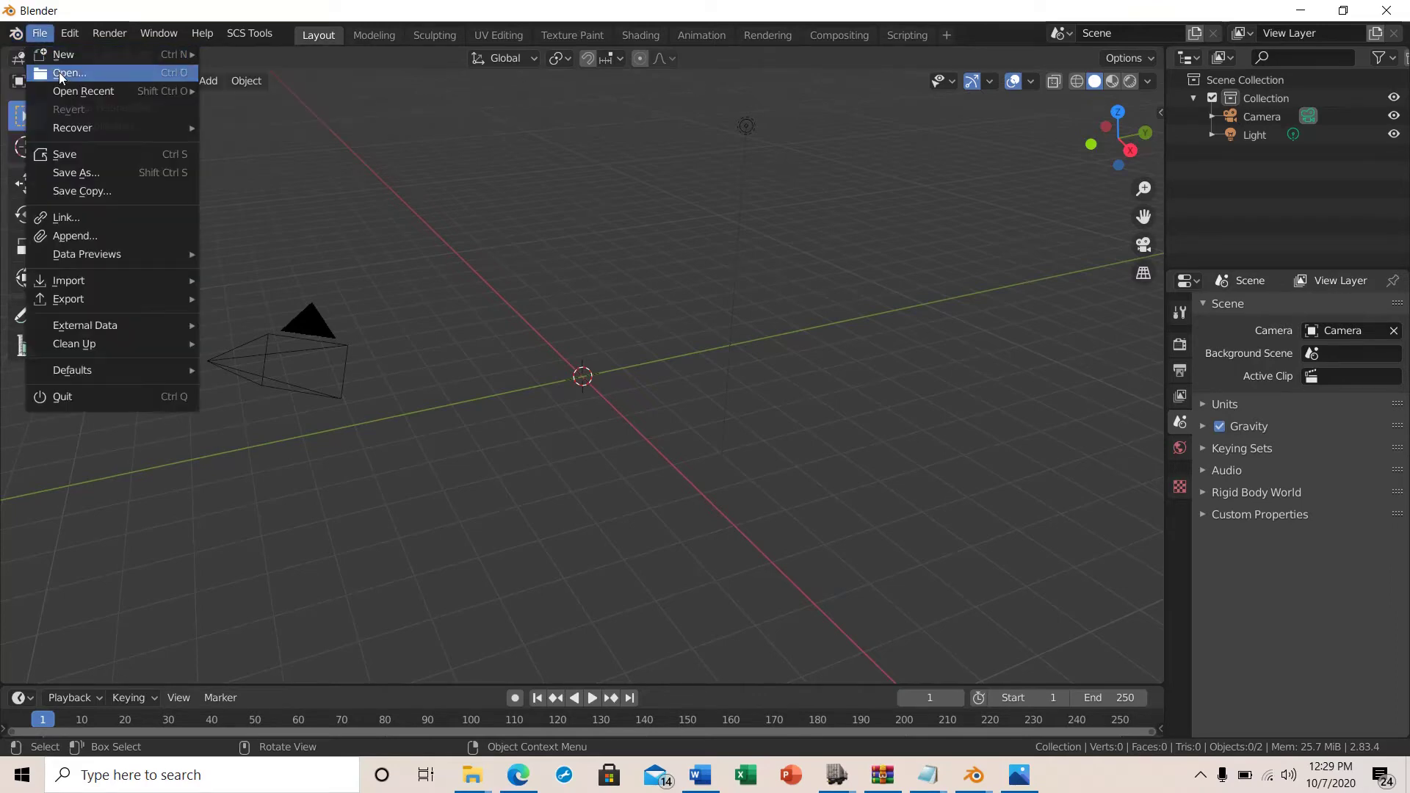
pyautogui.click(61, 73)
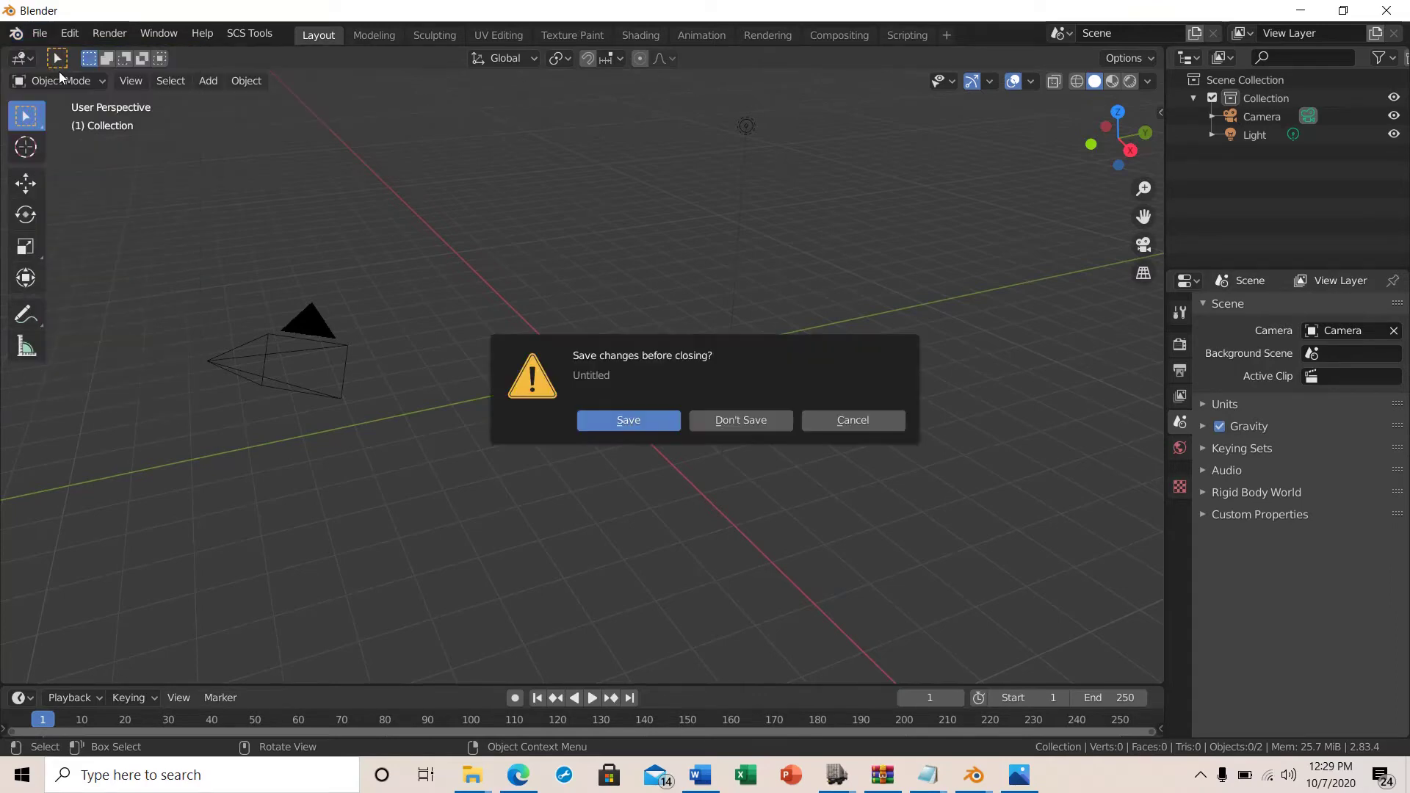
pyautogui.click(742, 427)
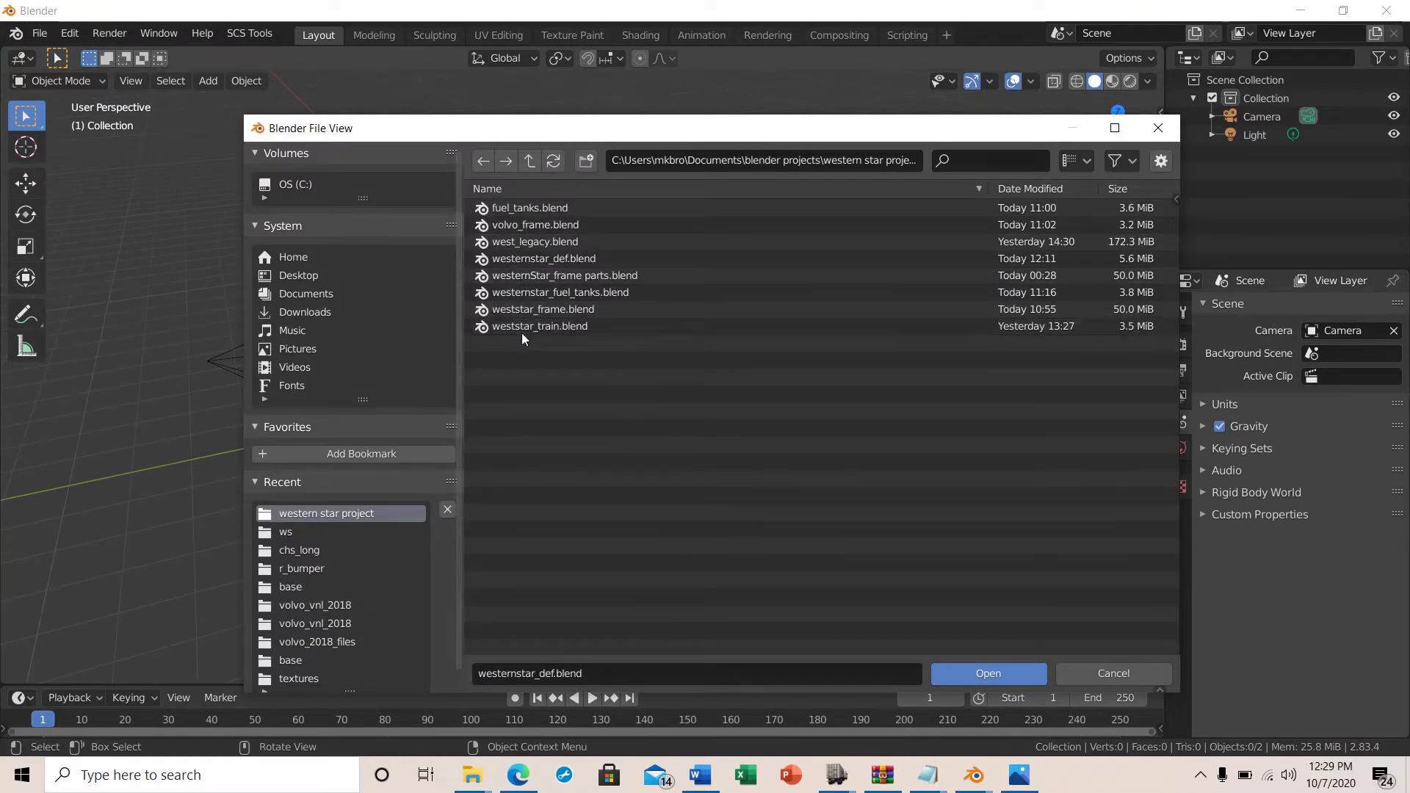
pyautogui.click(508, 224)
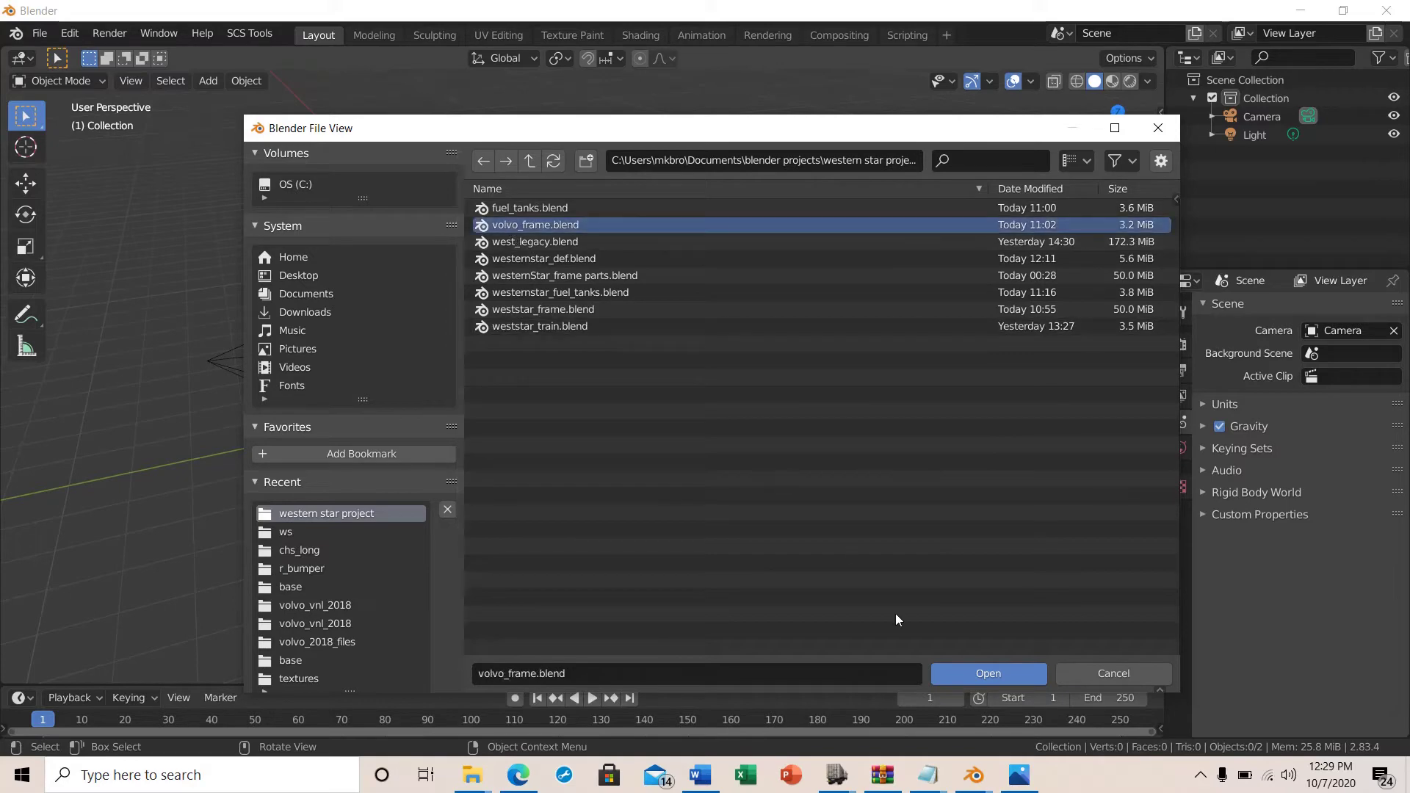
pyautogui.click(988, 674)
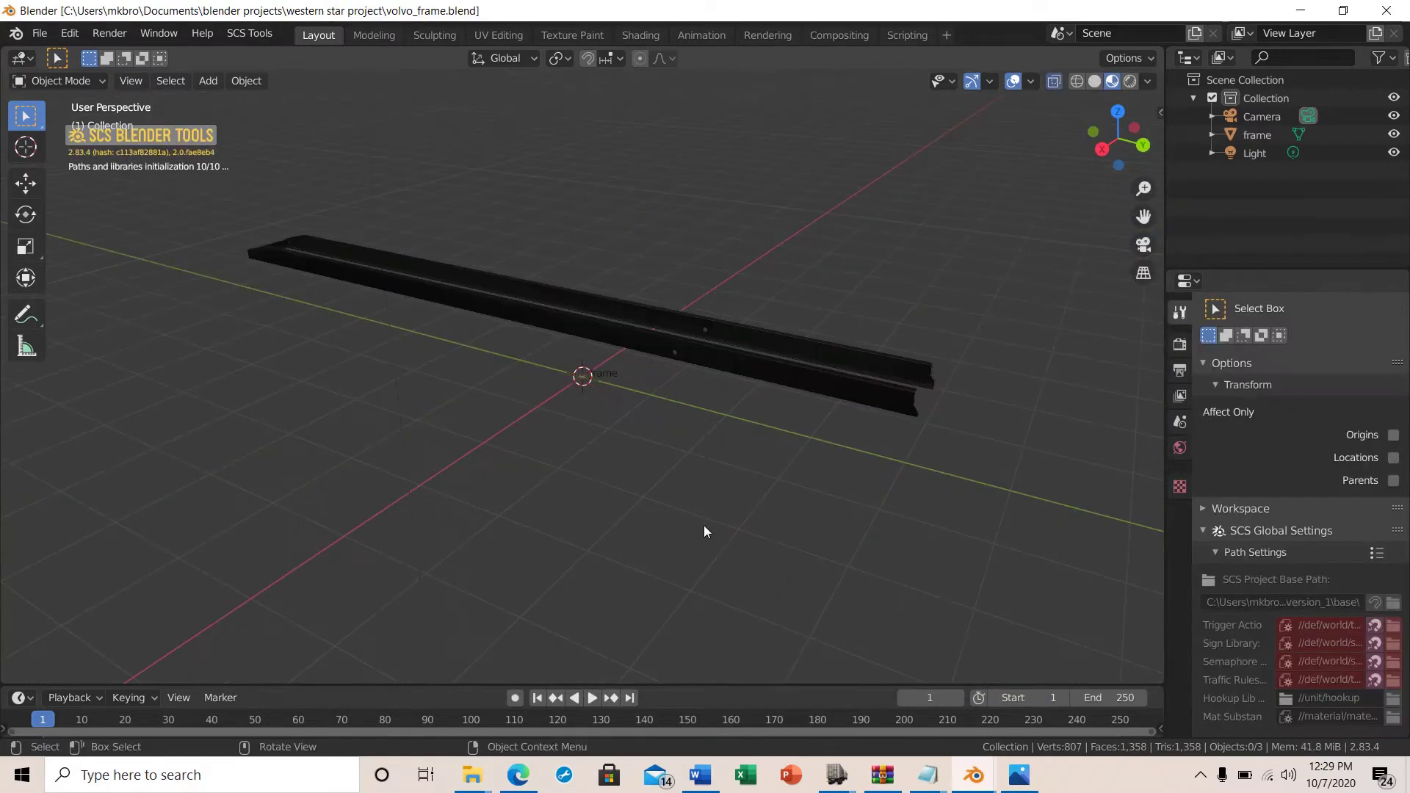
# Step: Display the frame model in Solid shading with X-ray turned off
pyautogui.moveTo(656, 494); pyautogui.dragTo(690, 491, button='middle')
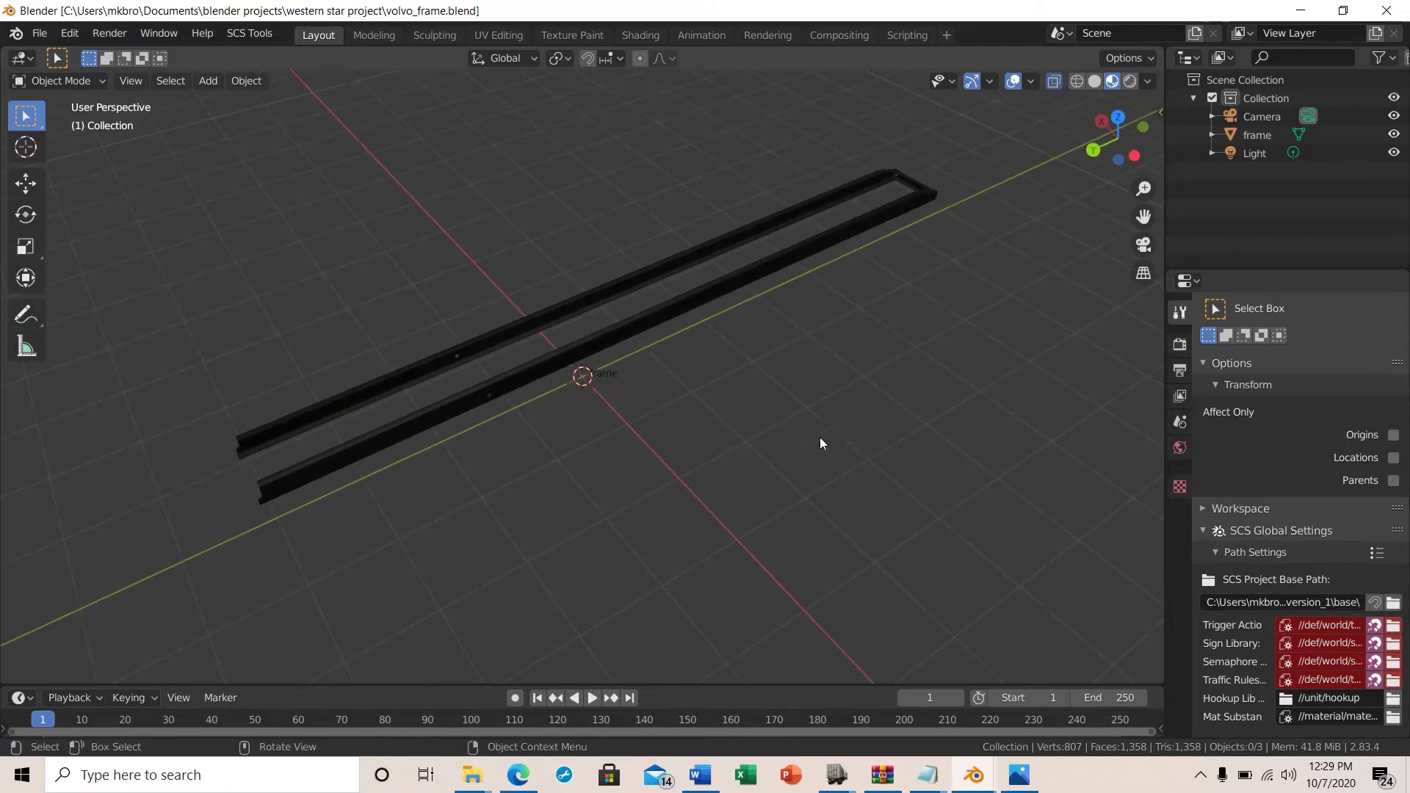
pyautogui.moveTo(819, 438); pyautogui.dragTo(834, 420, button='middle')
pyautogui.press('z')
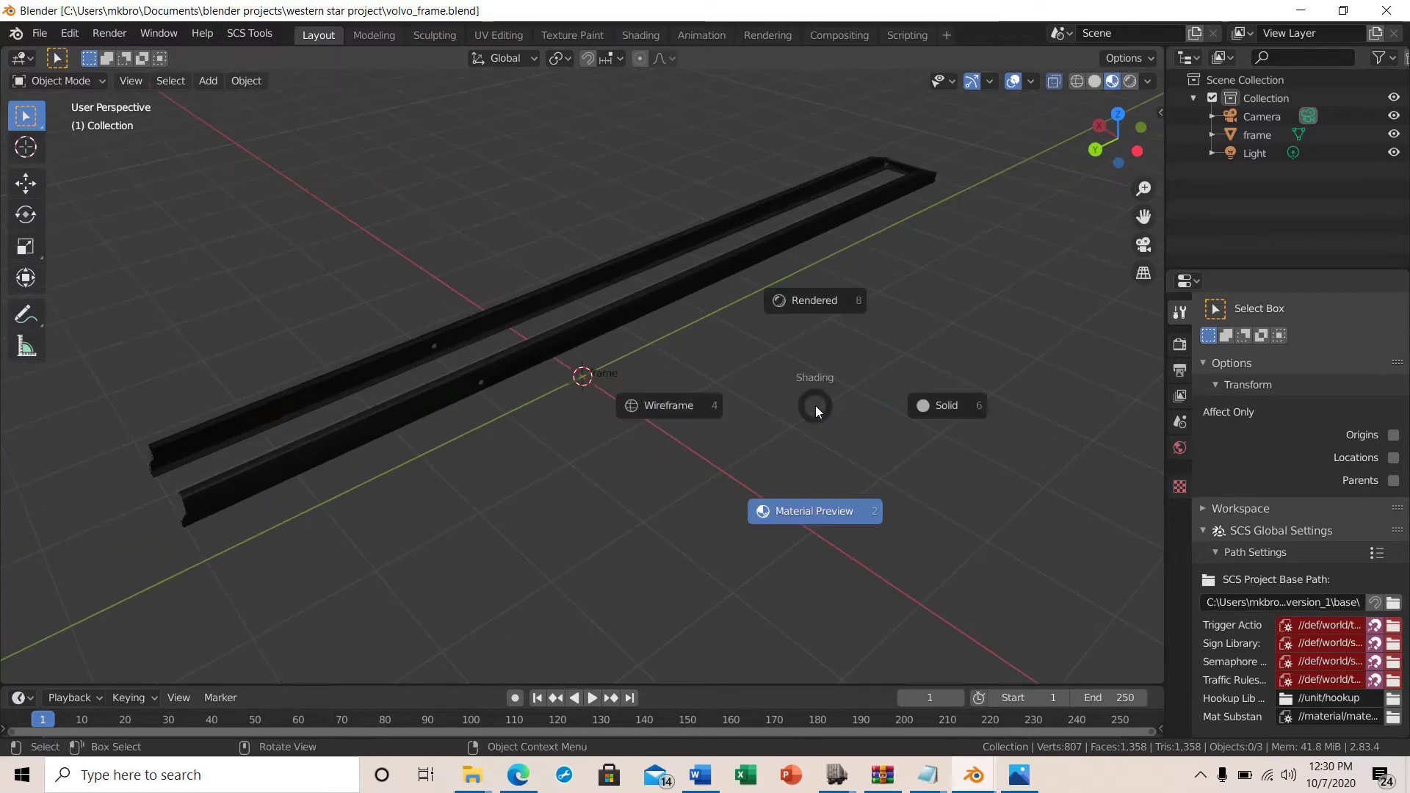
pyautogui.click(952, 408)
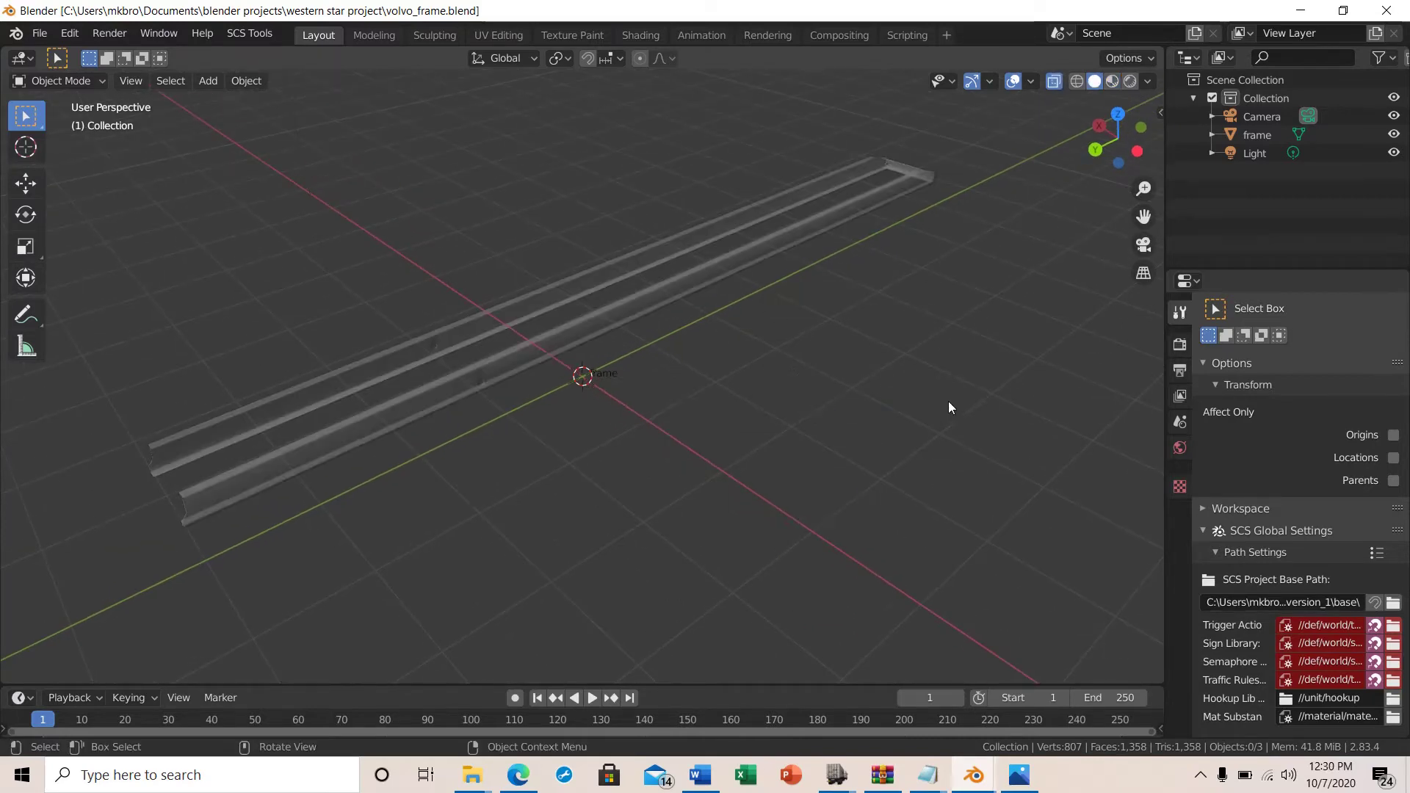
pyautogui.moveTo(783, 440); pyautogui.dragTo(918, 279, button='middle')
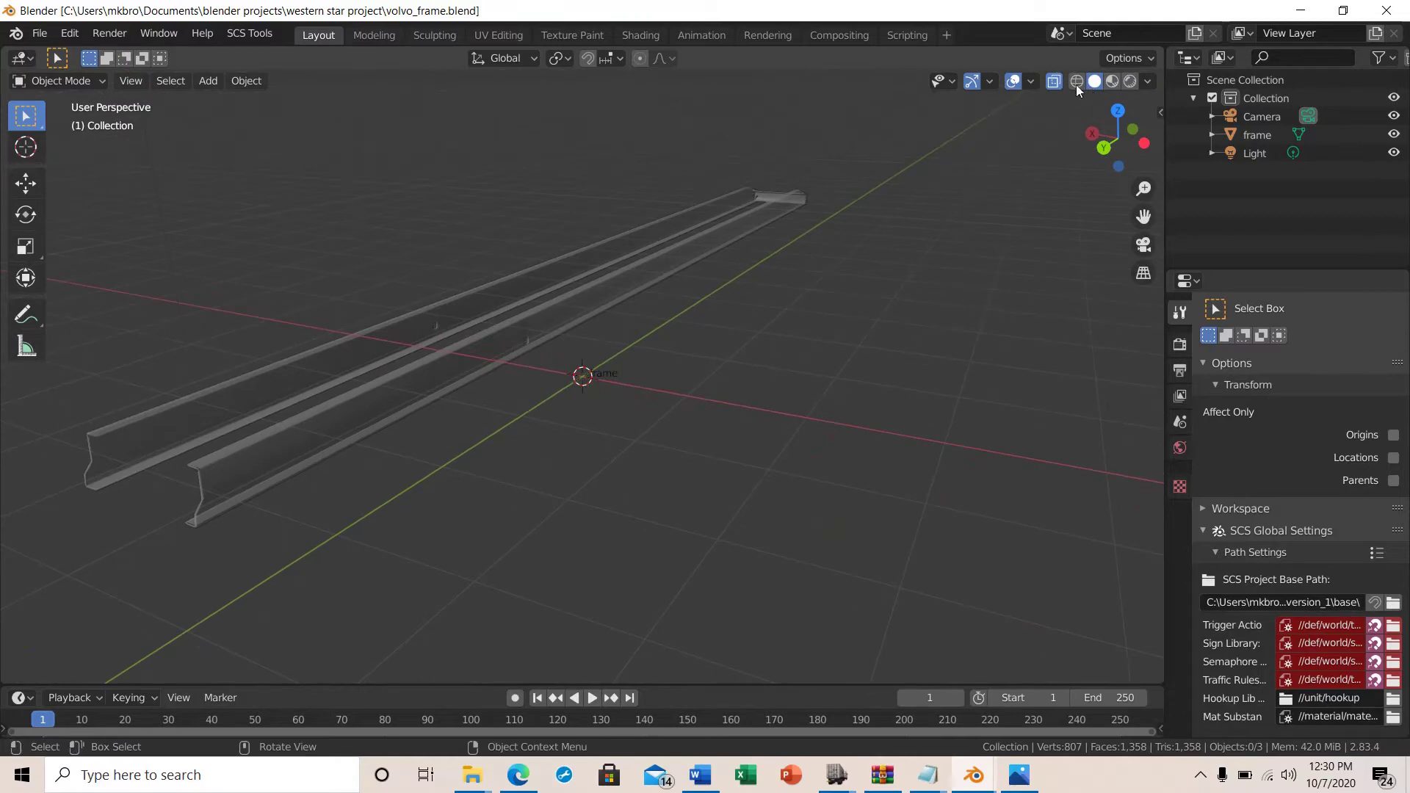
pyautogui.moveTo(723, 388); pyautogui.dragTo(708, 513, button='middle')
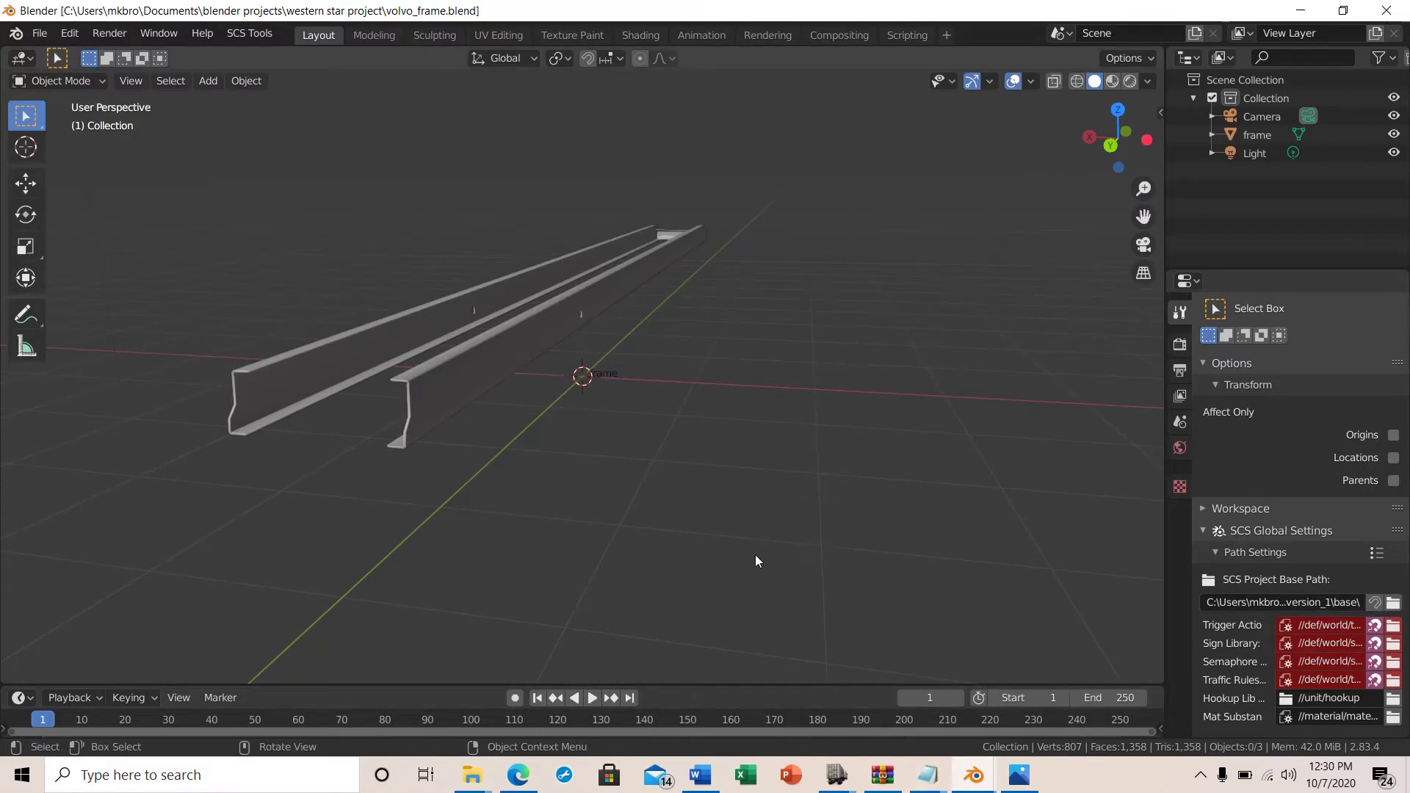
# Step: Return the viewport to Material Preview shading
pyautogui.press('z')
pyautogui.click(746, 654)
pyautogui.moveTo(747, 655); pyautogui.dragTo(881, 538, button='middle')
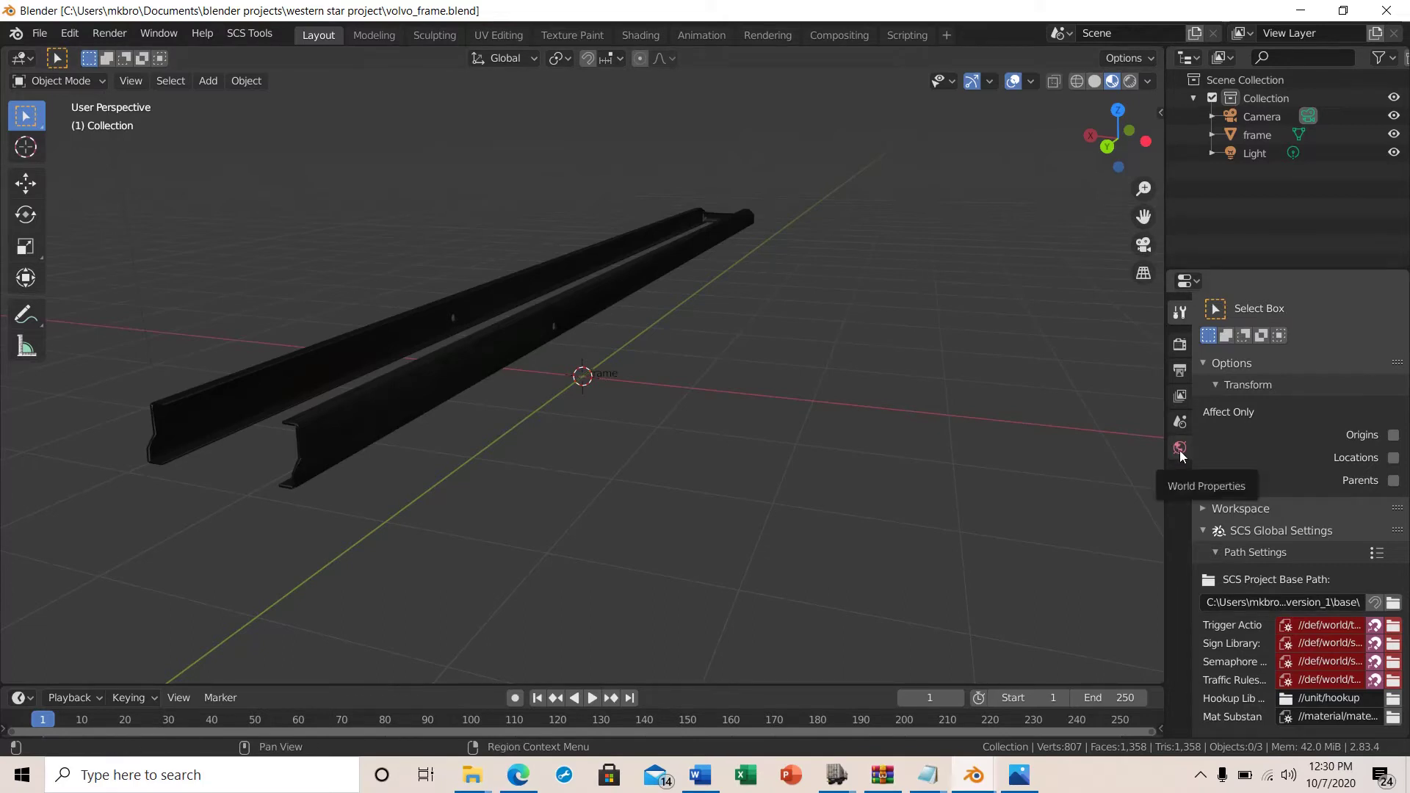
# Step: Select the frame and examine its mat_0033_389_chassis.002 material, including the SCS shader attributes and base texture
pyautogui.click(606, 288)
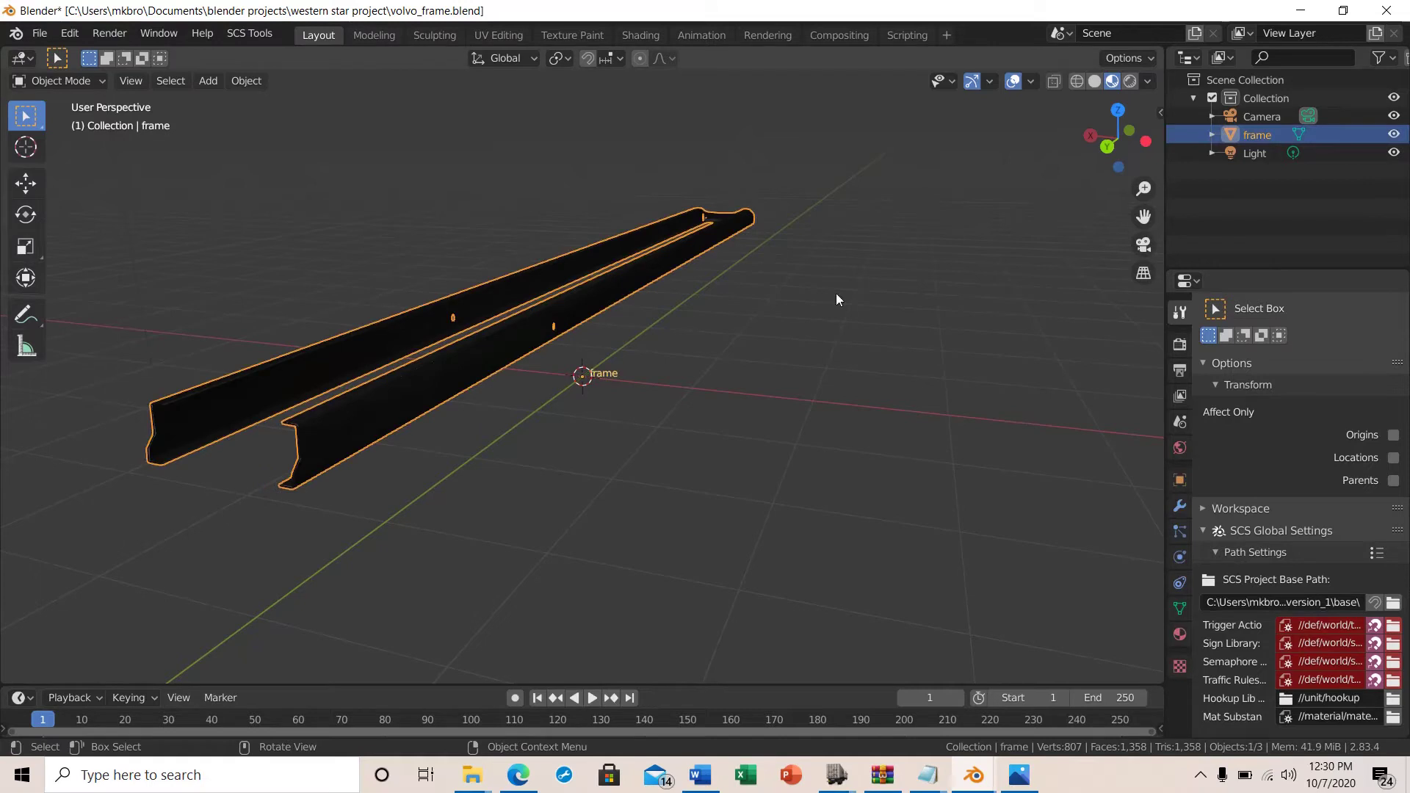
pyautogui.click(1178, 637)
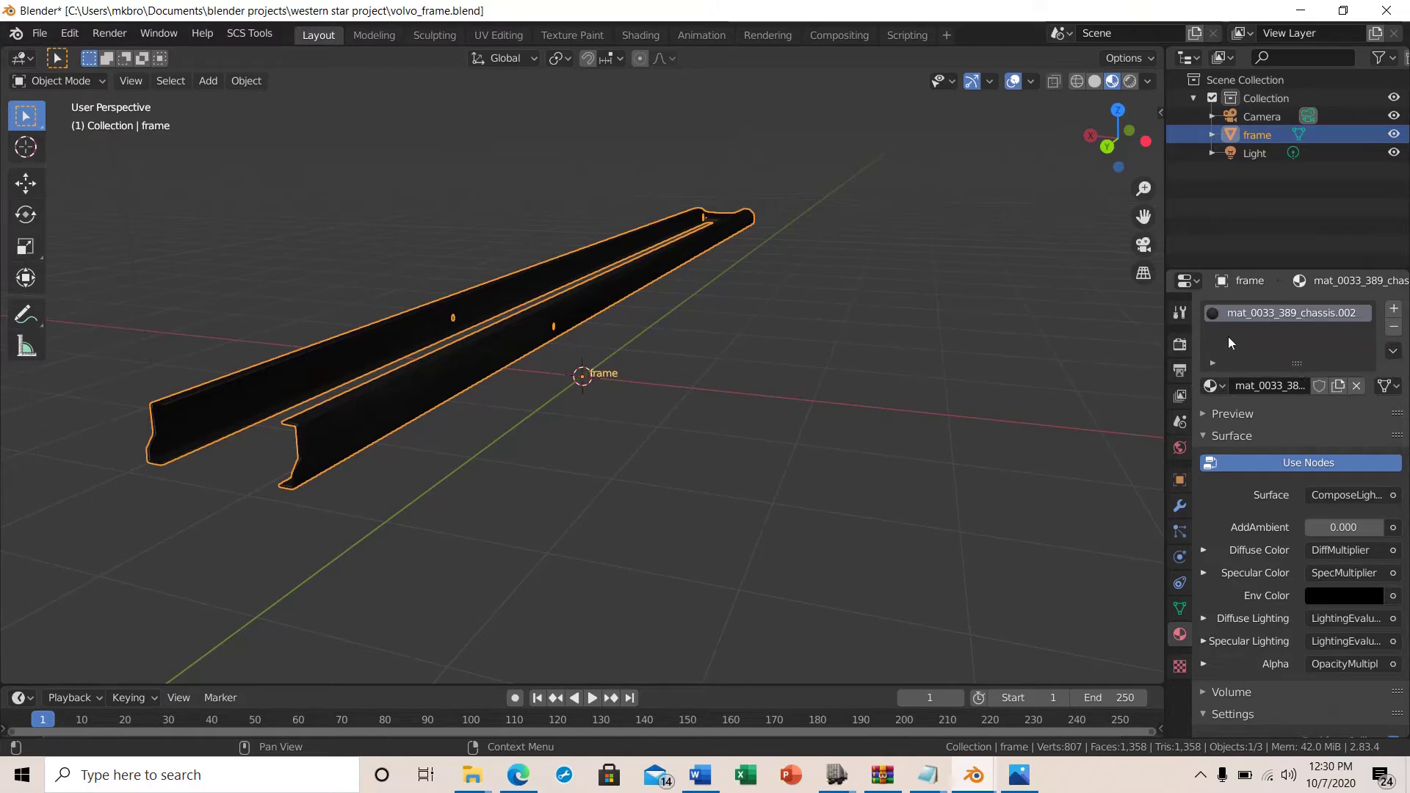
pyautogui.click(812, 372)
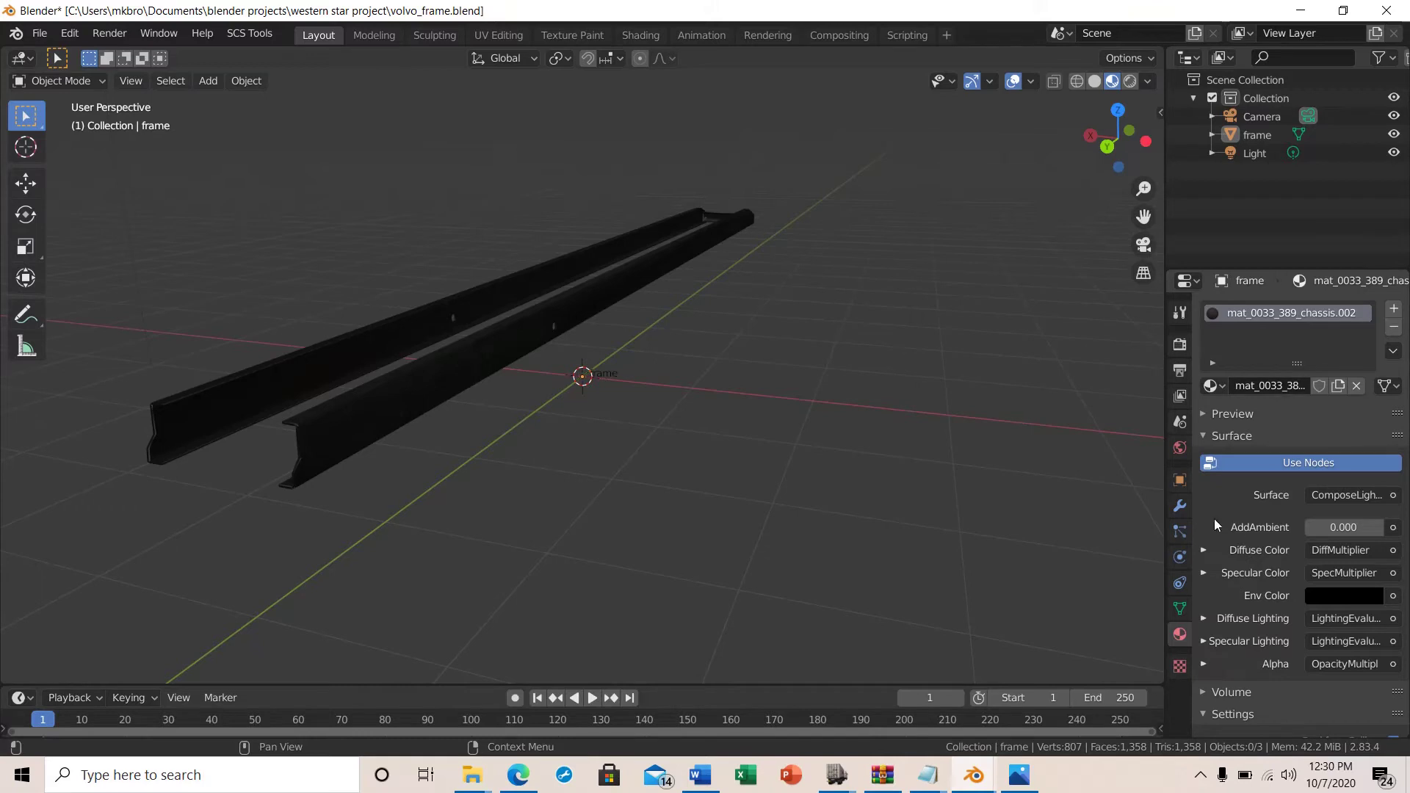
pyautogui.scroll(-4, 1270, 584)
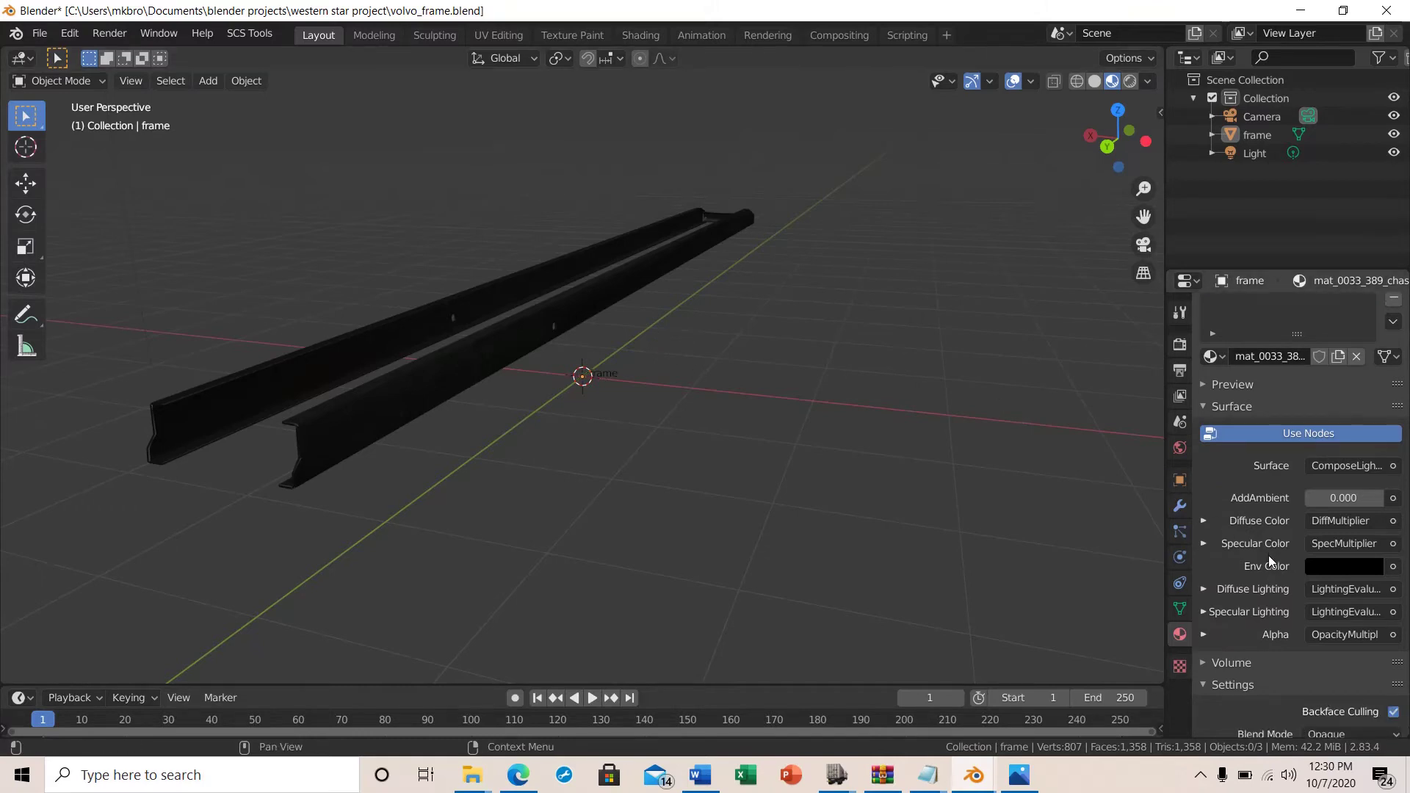
pyautogui.scroll(-15, 1266, 558)
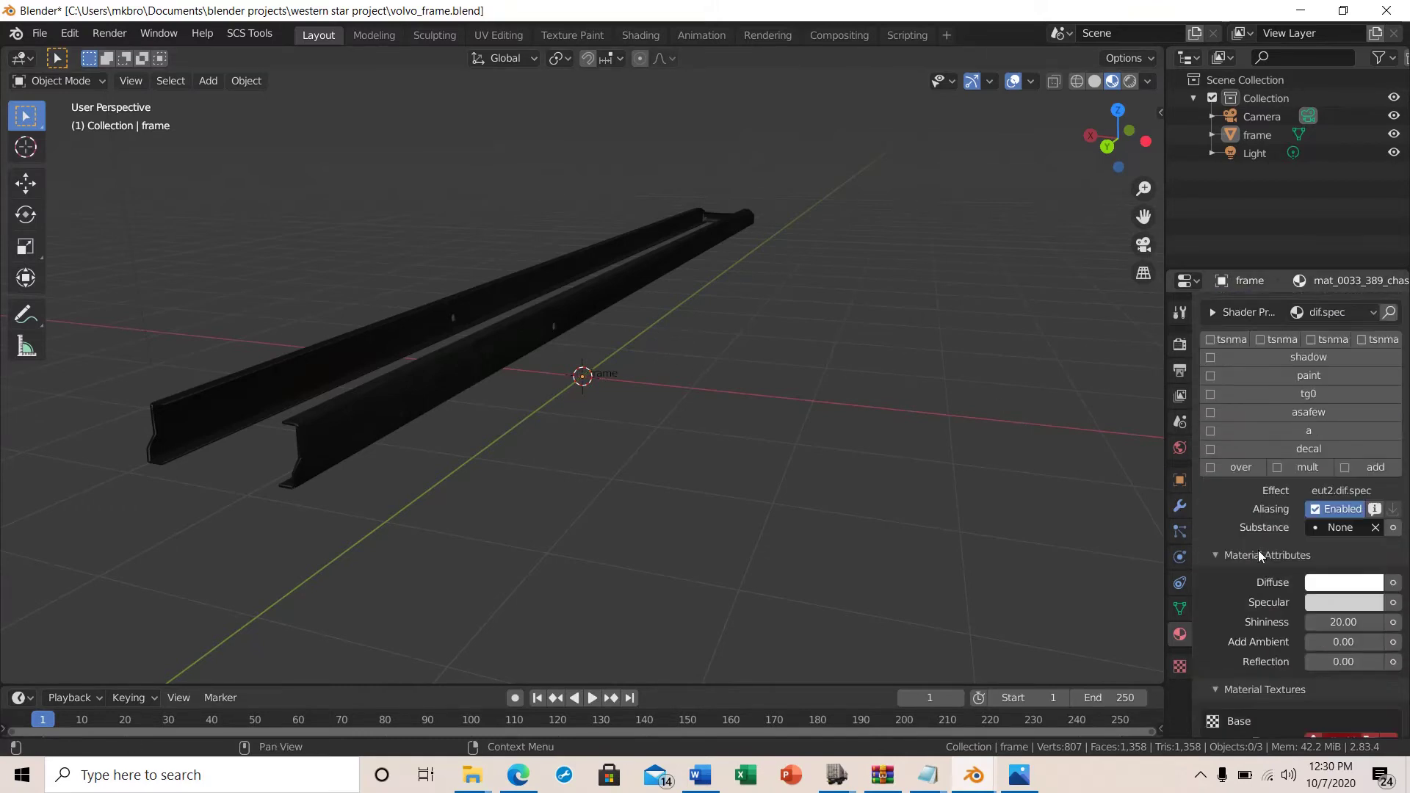
pyautogui.scroll(-4, 1261, 558)
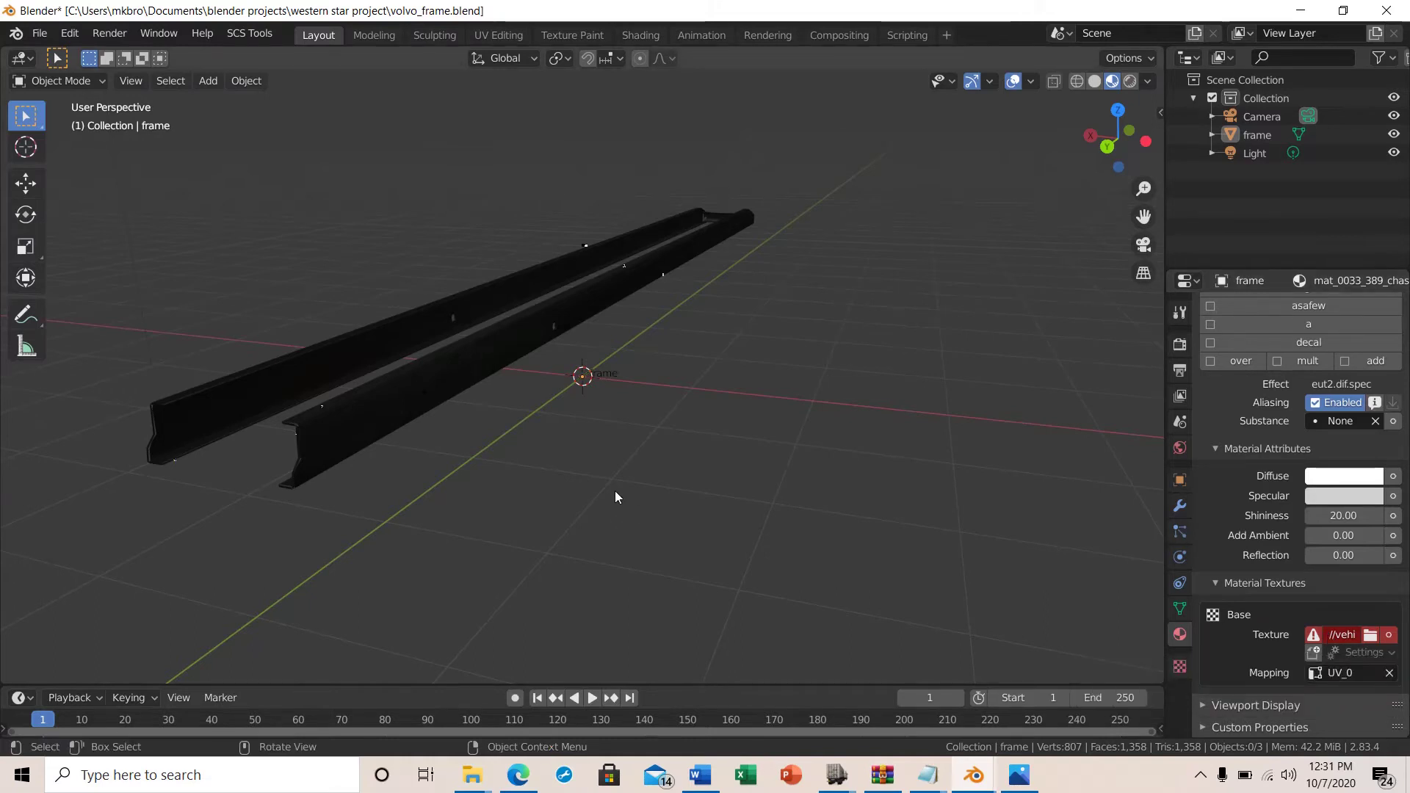
# Step: Disable node use for the frame's chassis material
pyautogui.moveTo(615, 497)
pyautogui.mouseDown(button='middle')
pyautogui.moveTo(592, 566)
pyautogui.moveTo(563, 465)
pyautogui.moveTo(623, 507)
pyautogui.mouseUp(button='middle')
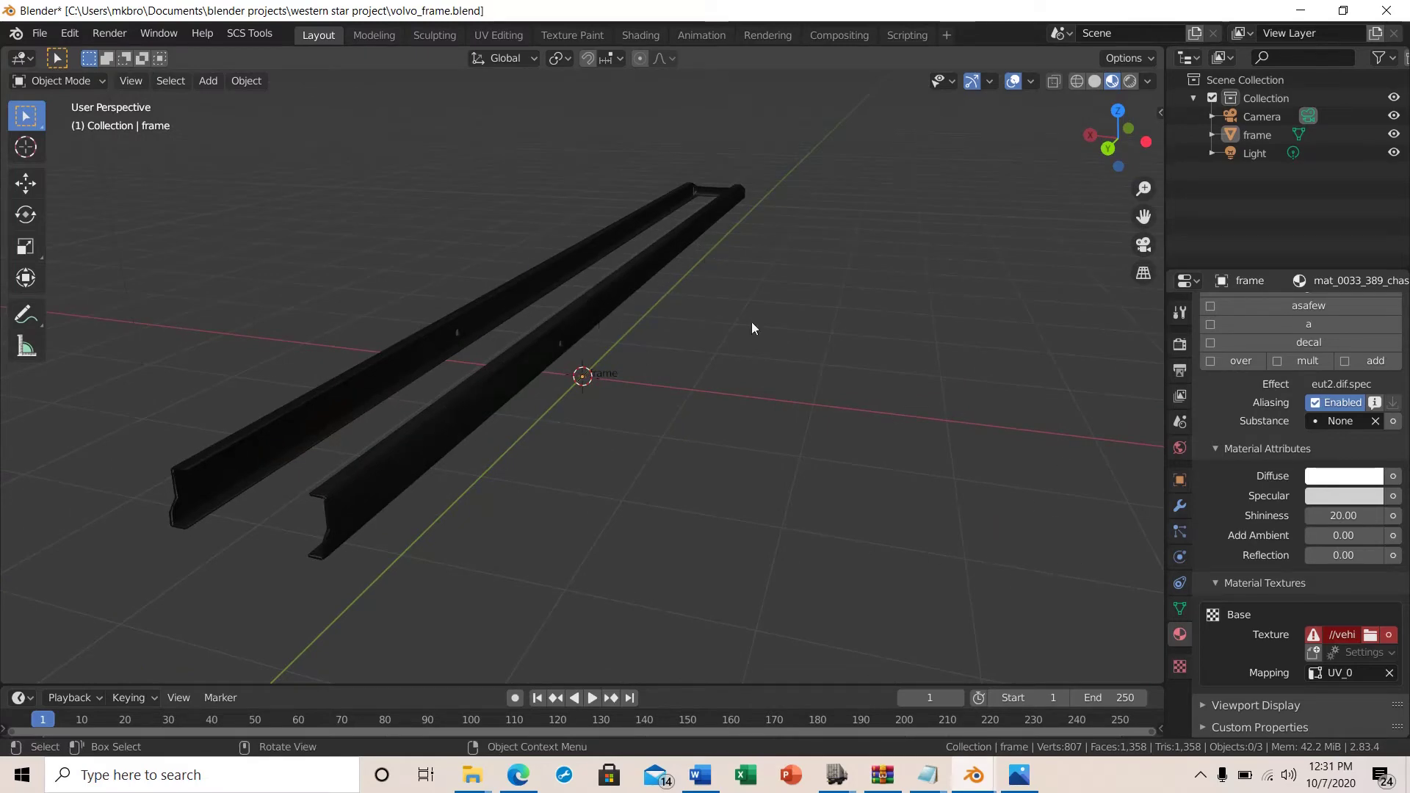
pyautogui.scroll(10, 1282, 528)
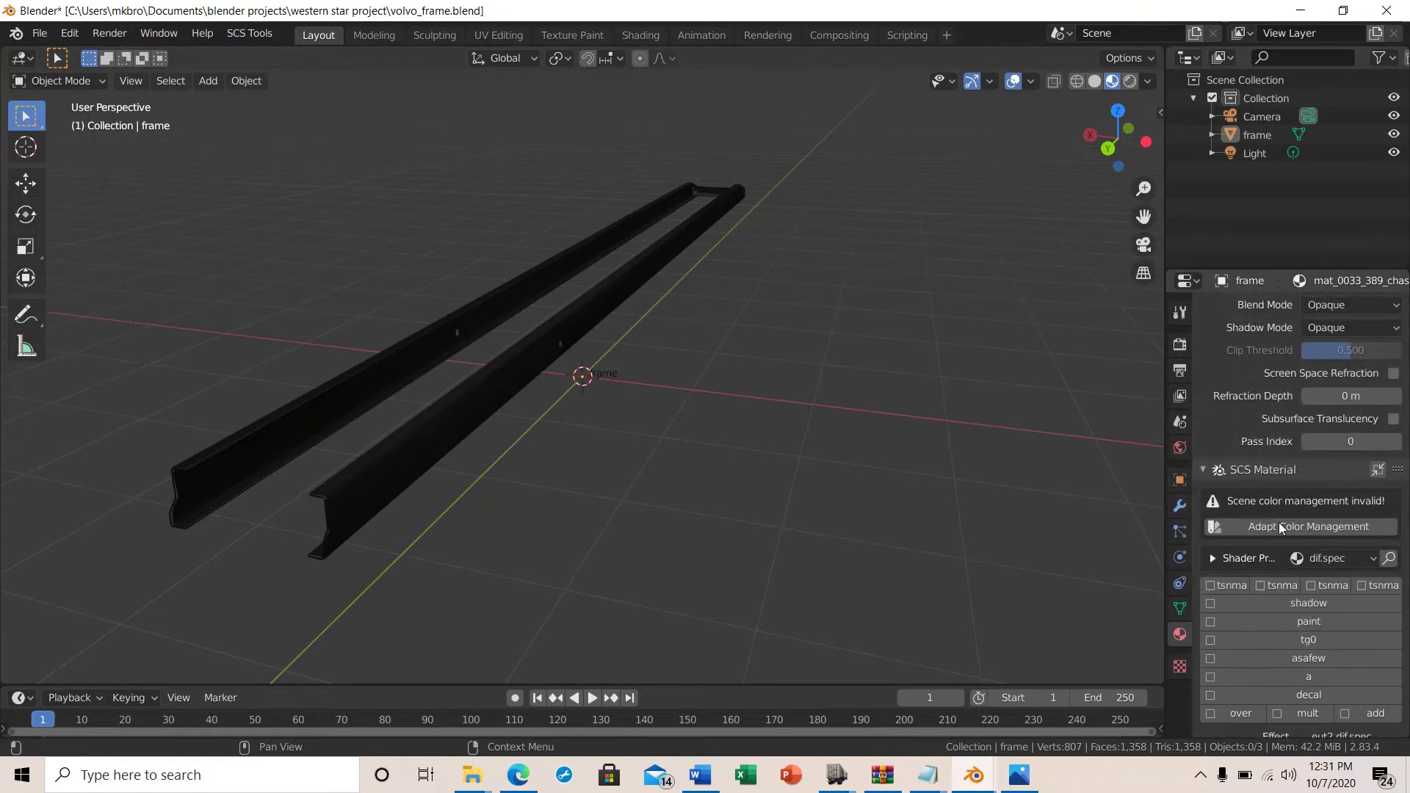
pyautogui.scroll(12, 1281, 527)
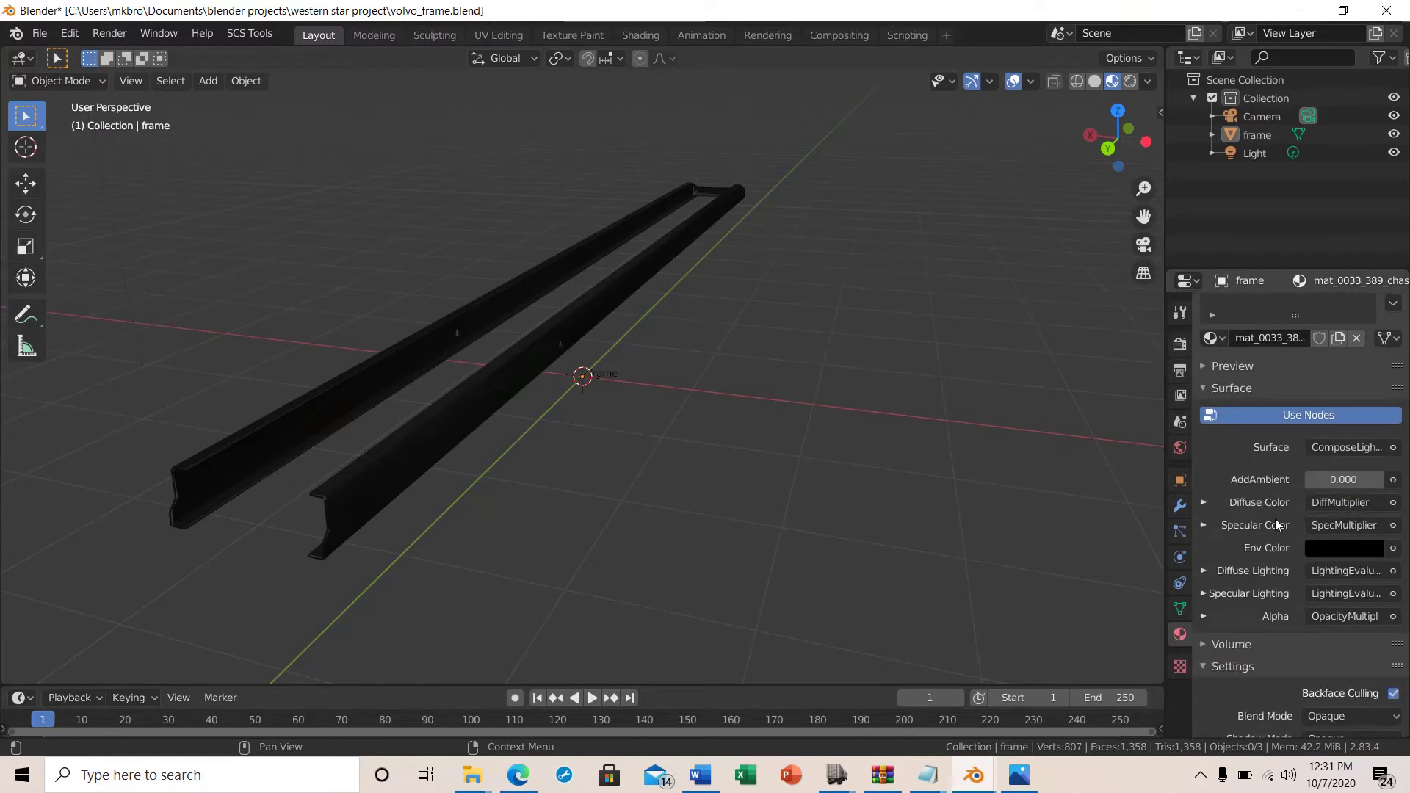
pyautogui.click(1276, 416)
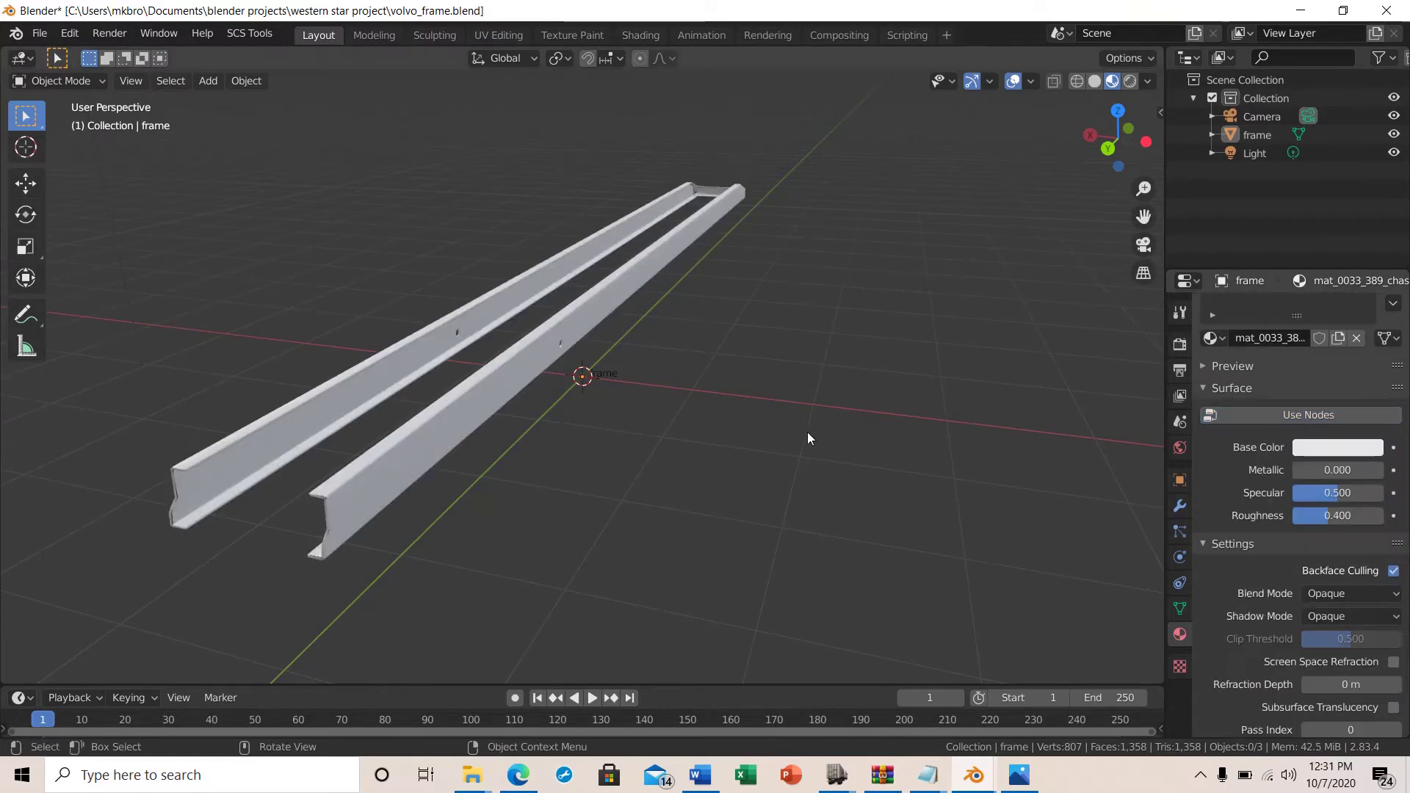
# Step: Switch to the Shading workspace and enable node use for the frame's chassis material
pyautogui.click(507, 34)
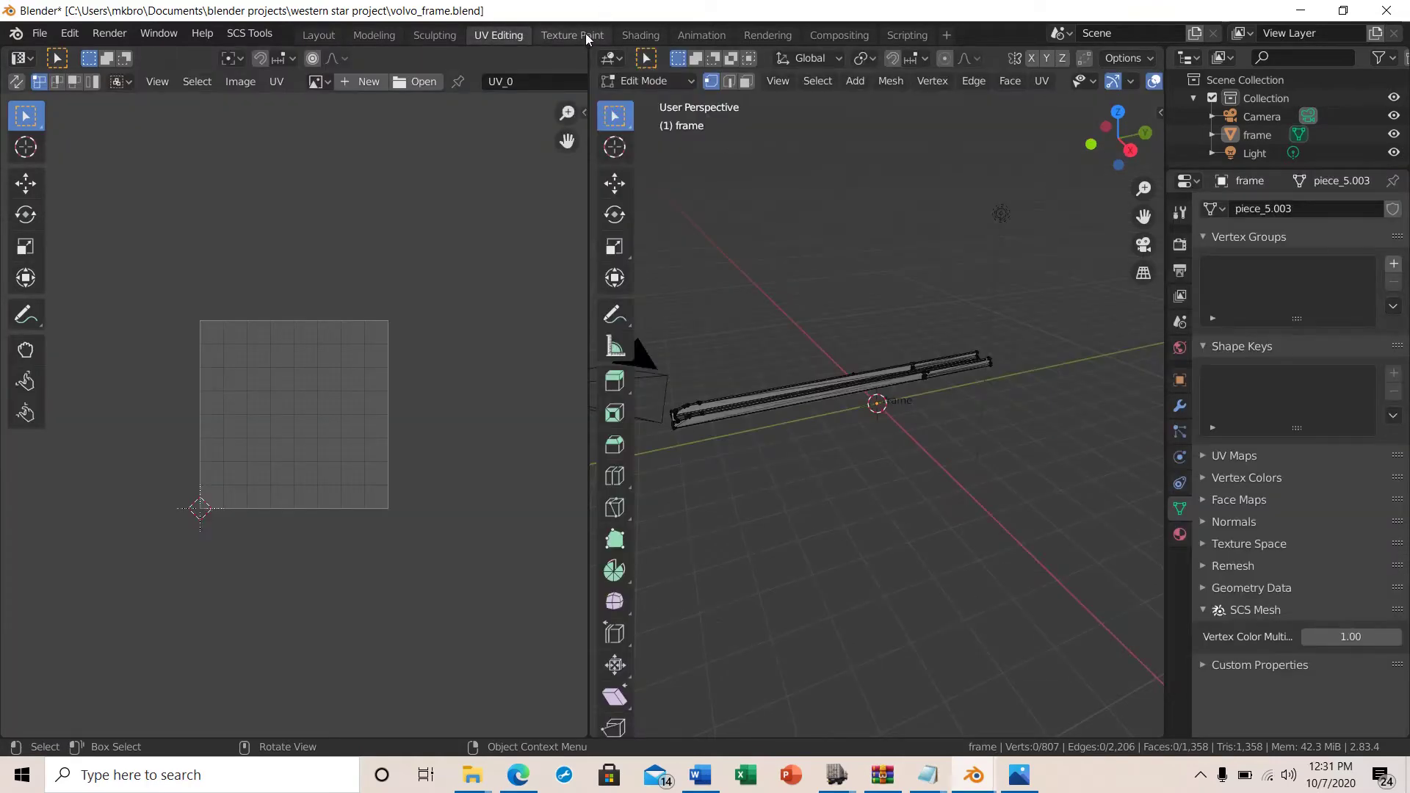
pyautogui.click(639, 35)
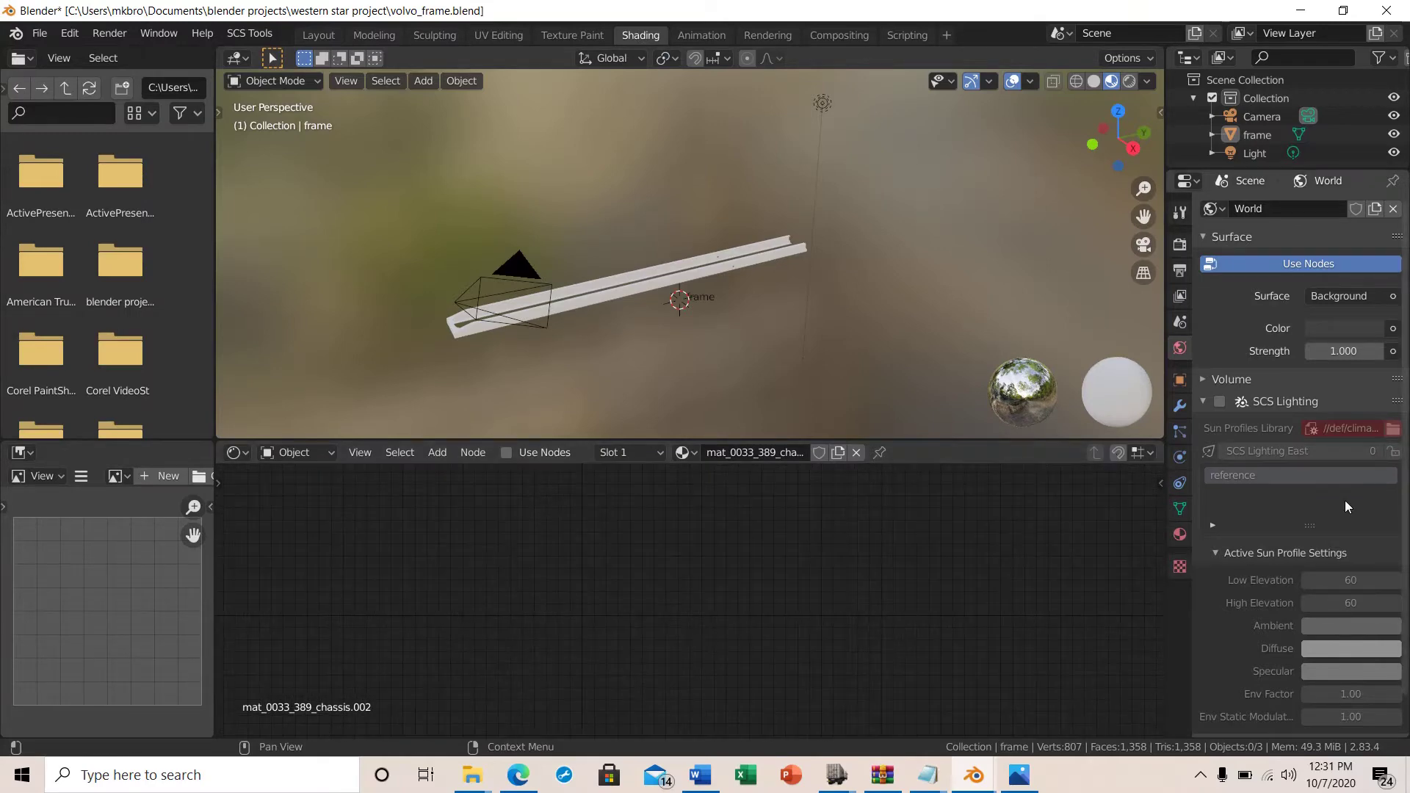
pyautogui.click(1179, 534)
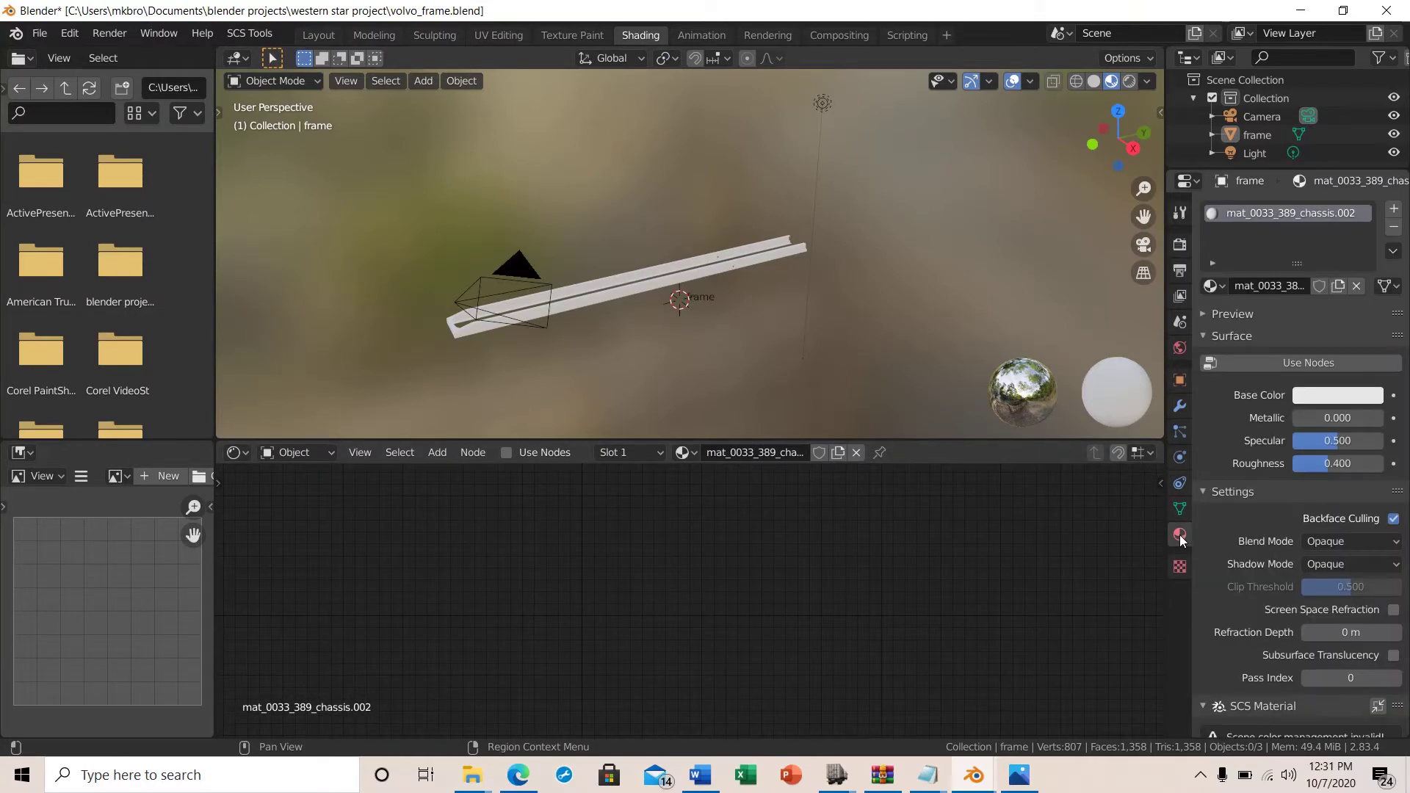
pyautogui.click(1301, 363)
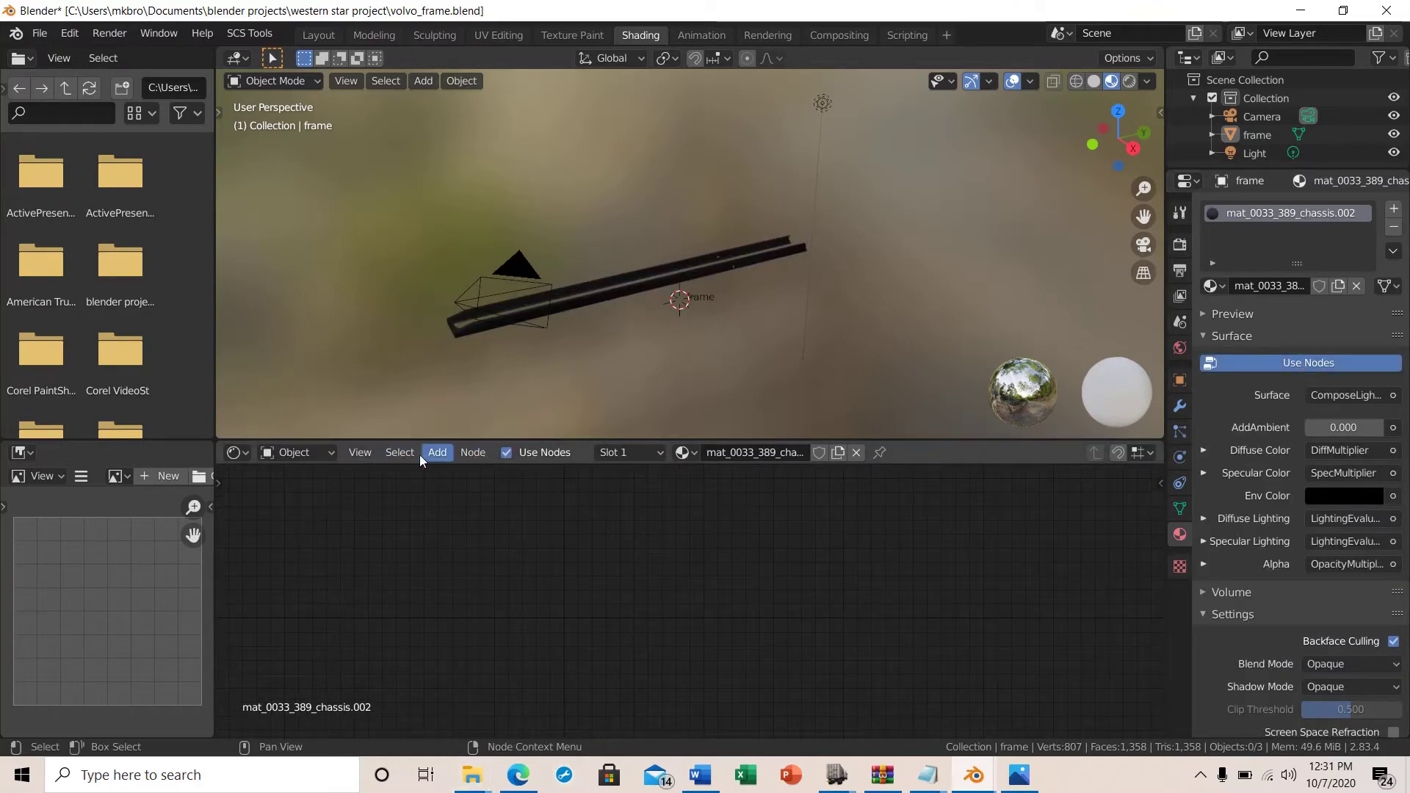
# Step: Bring the chassis material's full node tree into view and examine its shader nodes and connections
pyautogui.click(360, 452)
pyautogui.moveTo(1154, 664); pyautogui.dragTo(1151, 559)
pyautogui.moveTo(1157, 685); pyautogui.dragTo(1156, 598)
pyautogui.scroll(-3, 969, 598)
pyautogui.scroll(-2, 968, 594)
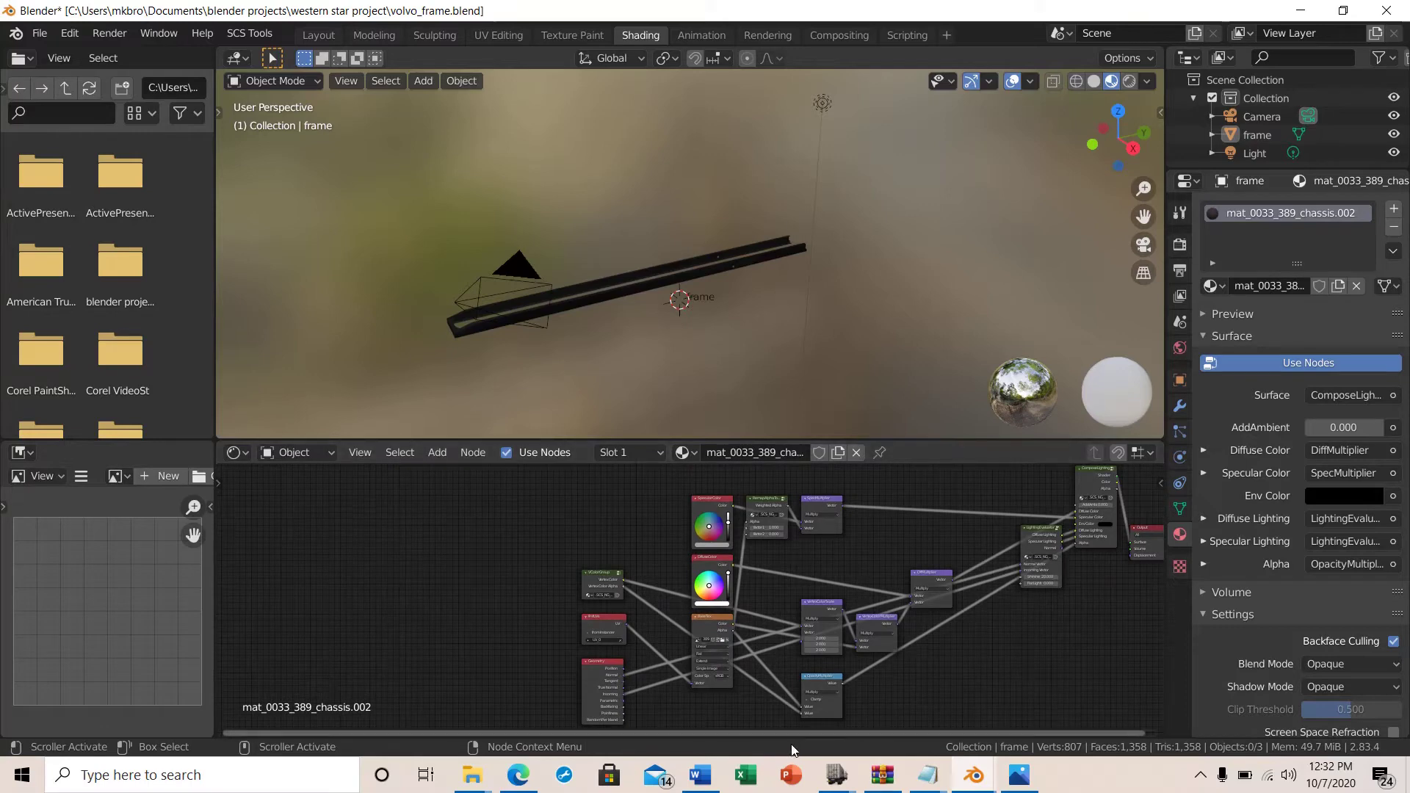
pyautogui.moveTo(798, 732); pyautogui.dragTo(941, 730)
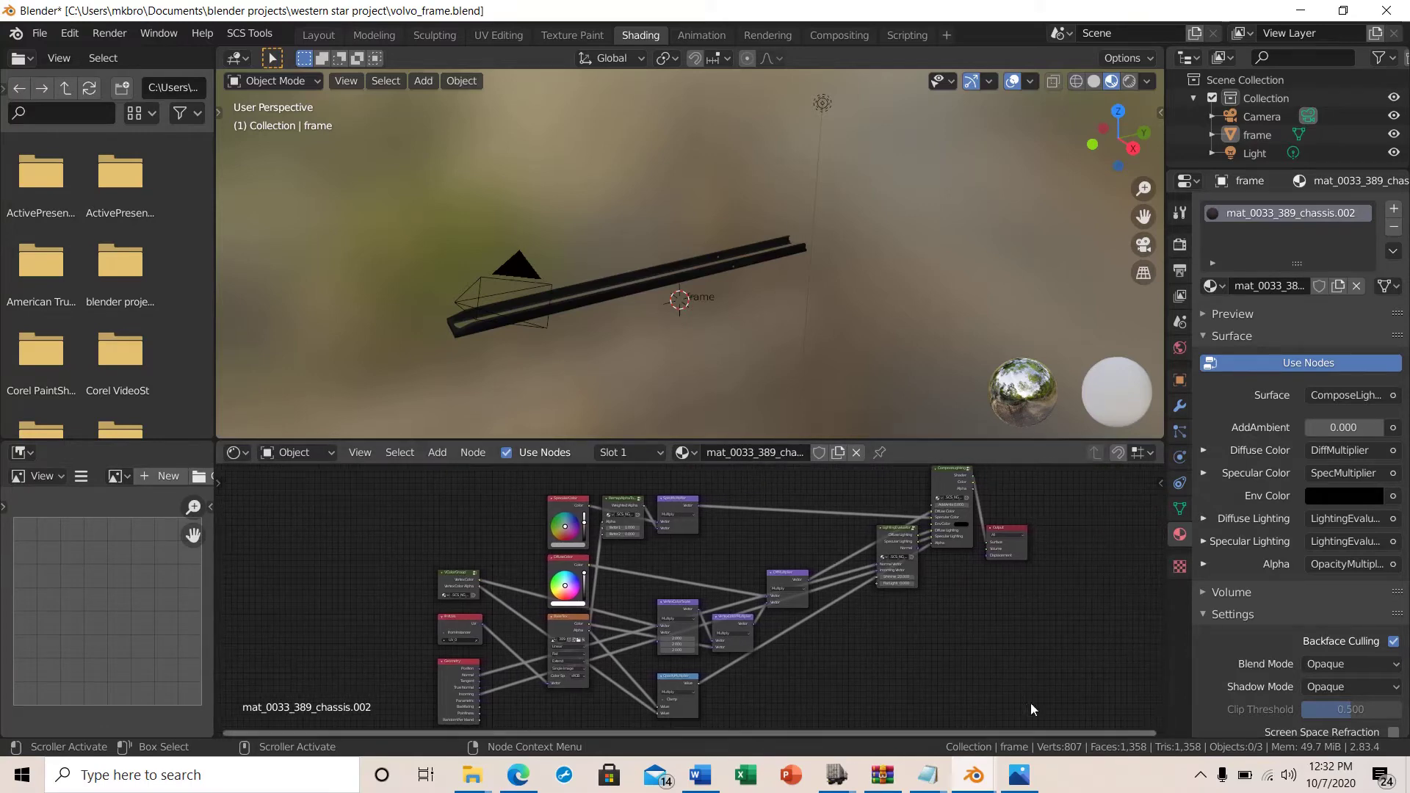
pyautogui.moveTo(1157, 544); pyautogui.dragTo(1157, 541)
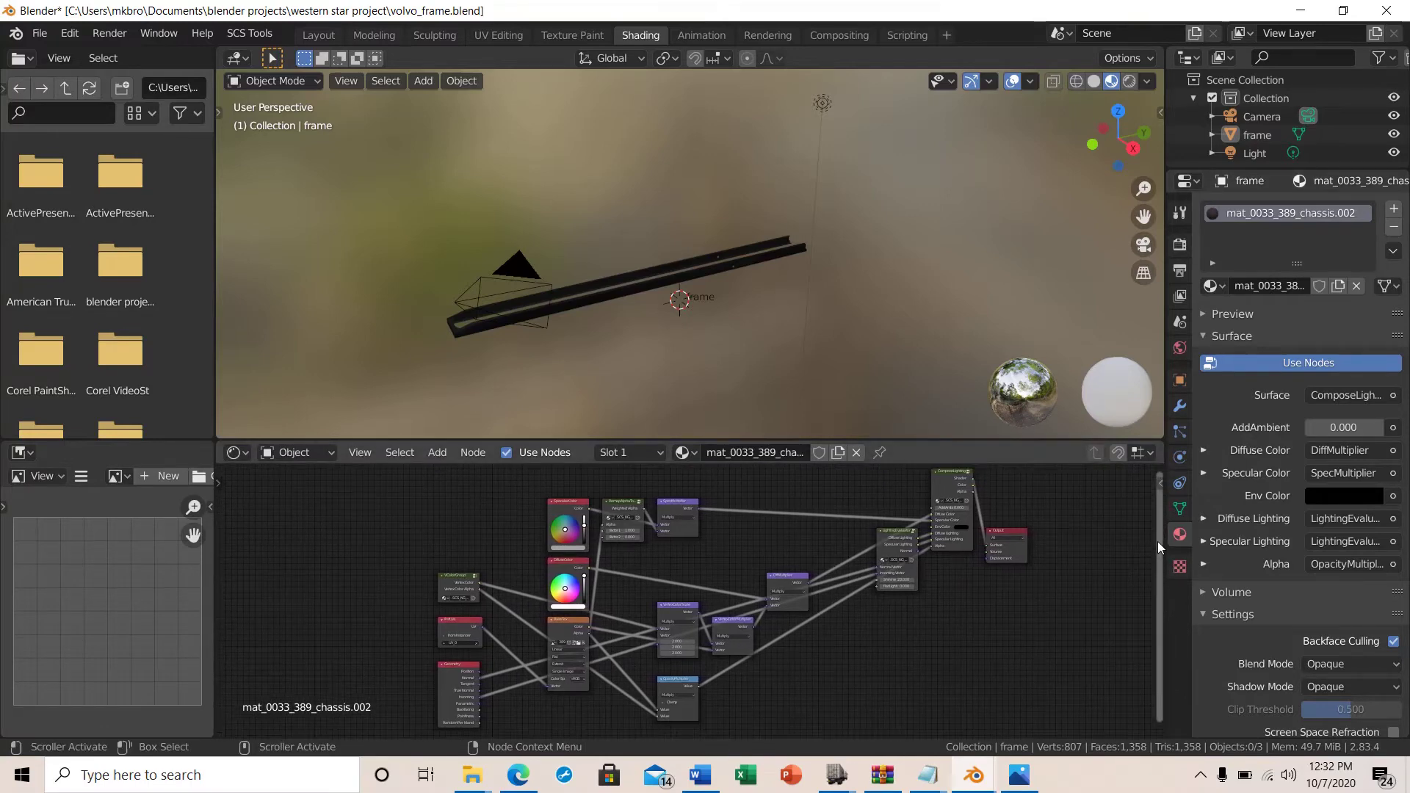
pyautogui.scroll(1, 937, 605)
pyautogui.scroll(-2, 937, 605)
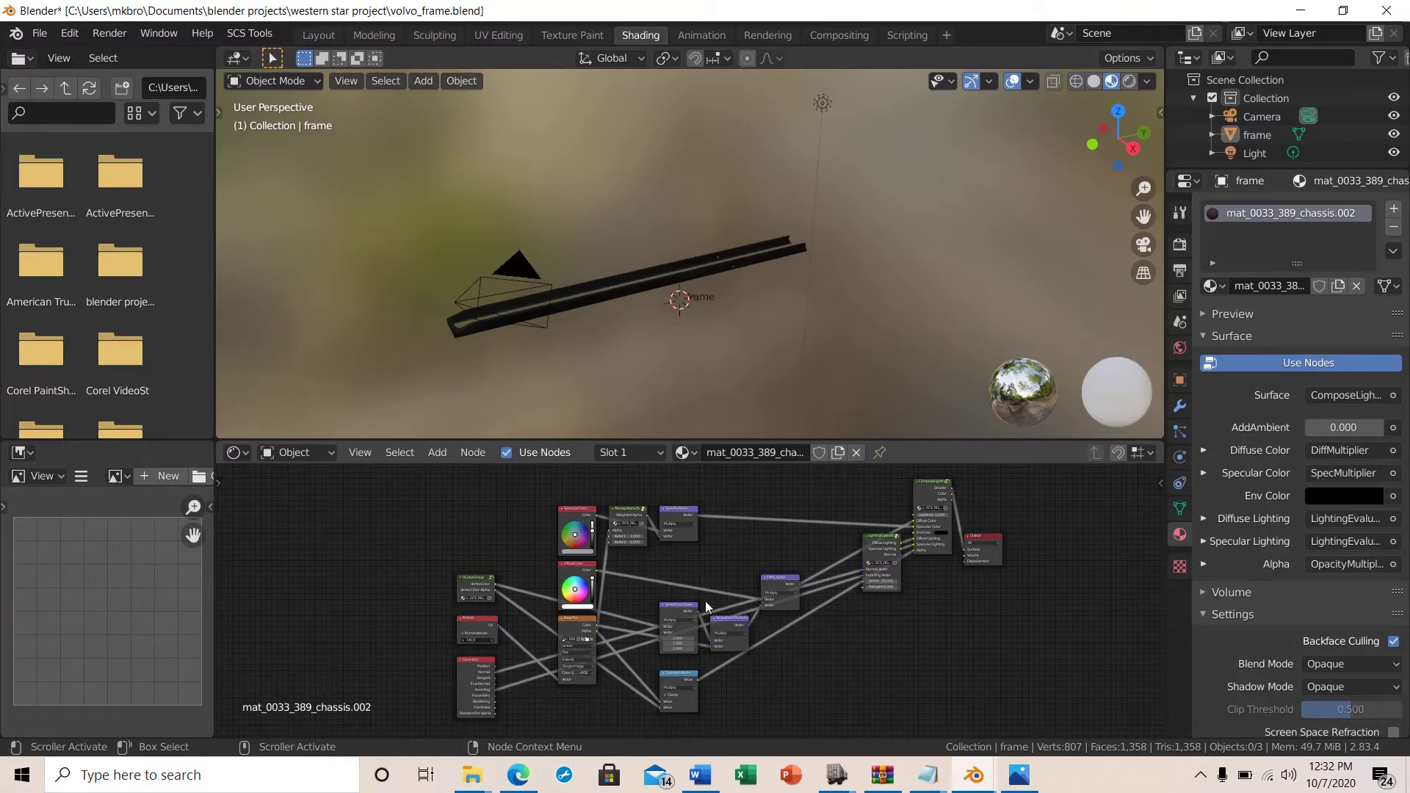
pyautogui.scroll(2, 584, 592)
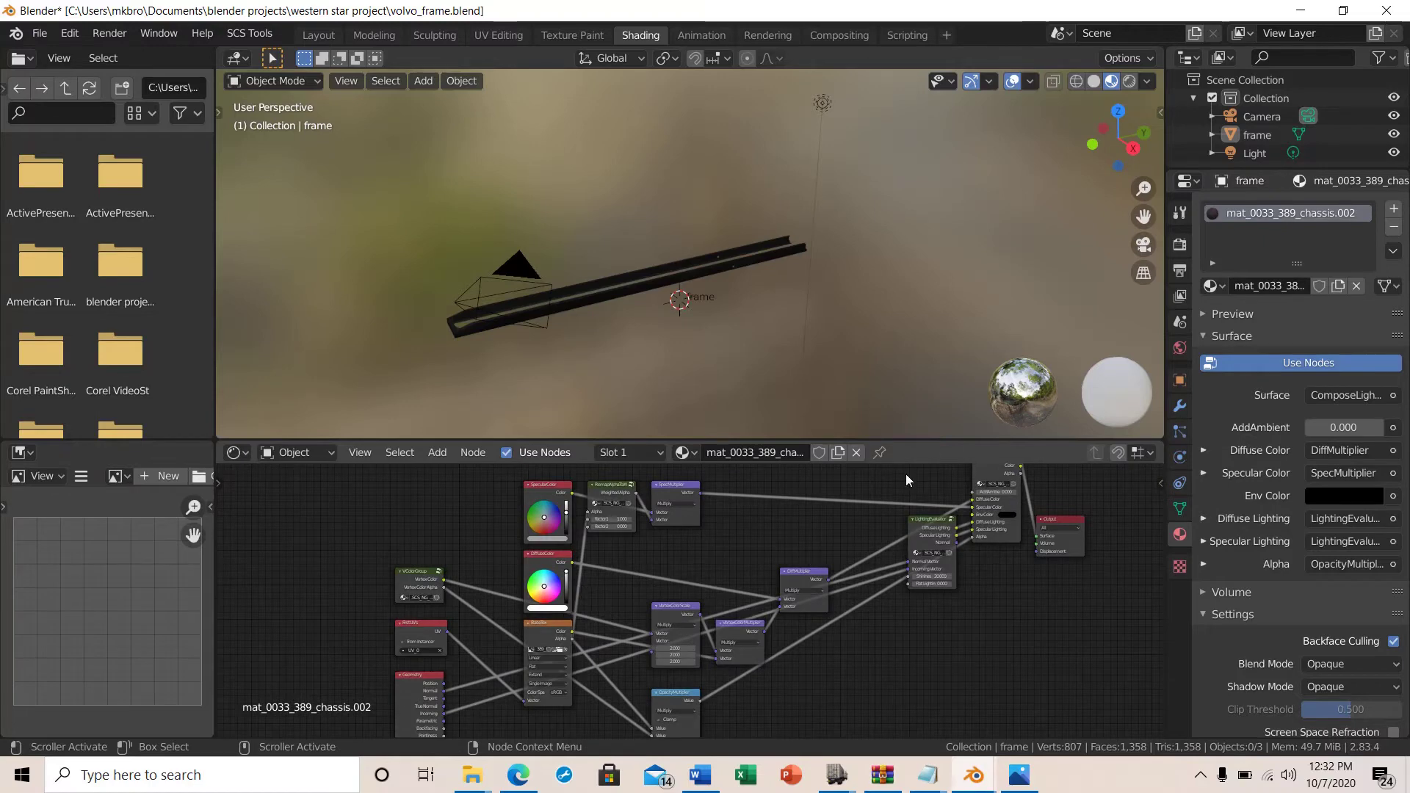
# Step: Enlarge the node editor and examine the chassis material's nodes, connections and surface settings more closely
pyautogui.moveTo(892, 440); pyautogui.dragTo(899, 277)
pyautogui.scroll(3, 569, 545)
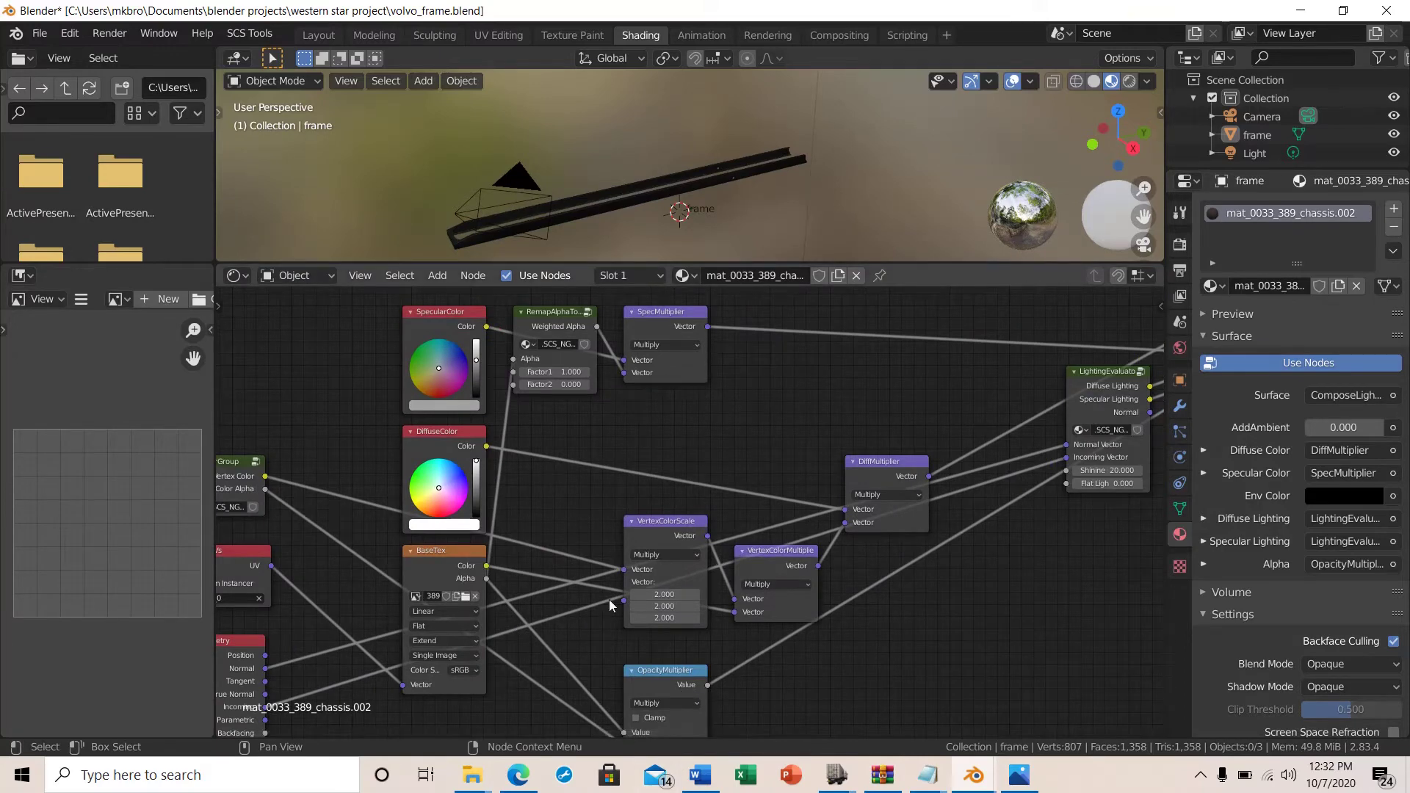
pyautogui.moveTo(611, 735); pyautogui.dragTo(494, 744)
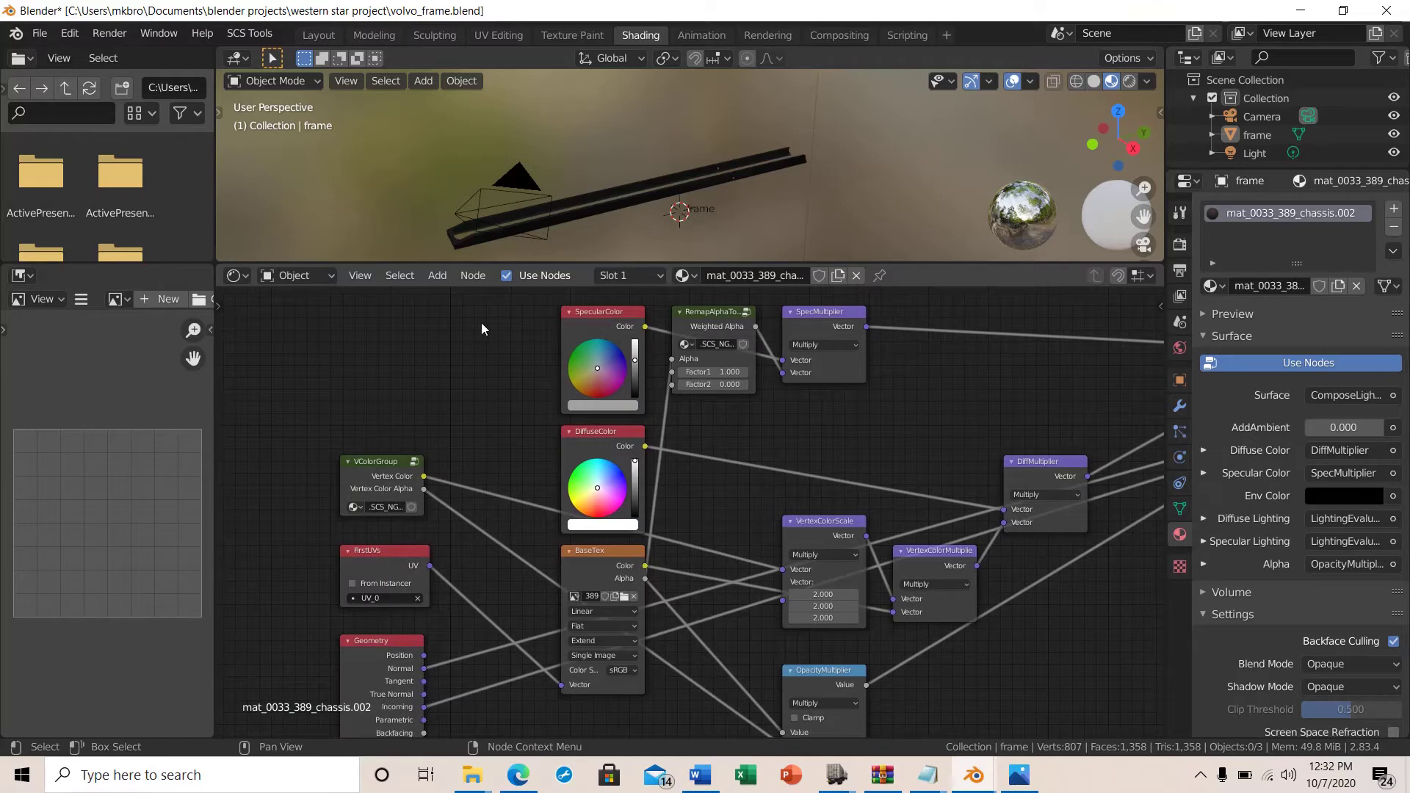
pyautogui.moveTo(1160, 569); pyautogui.dragTo(1161, 646)
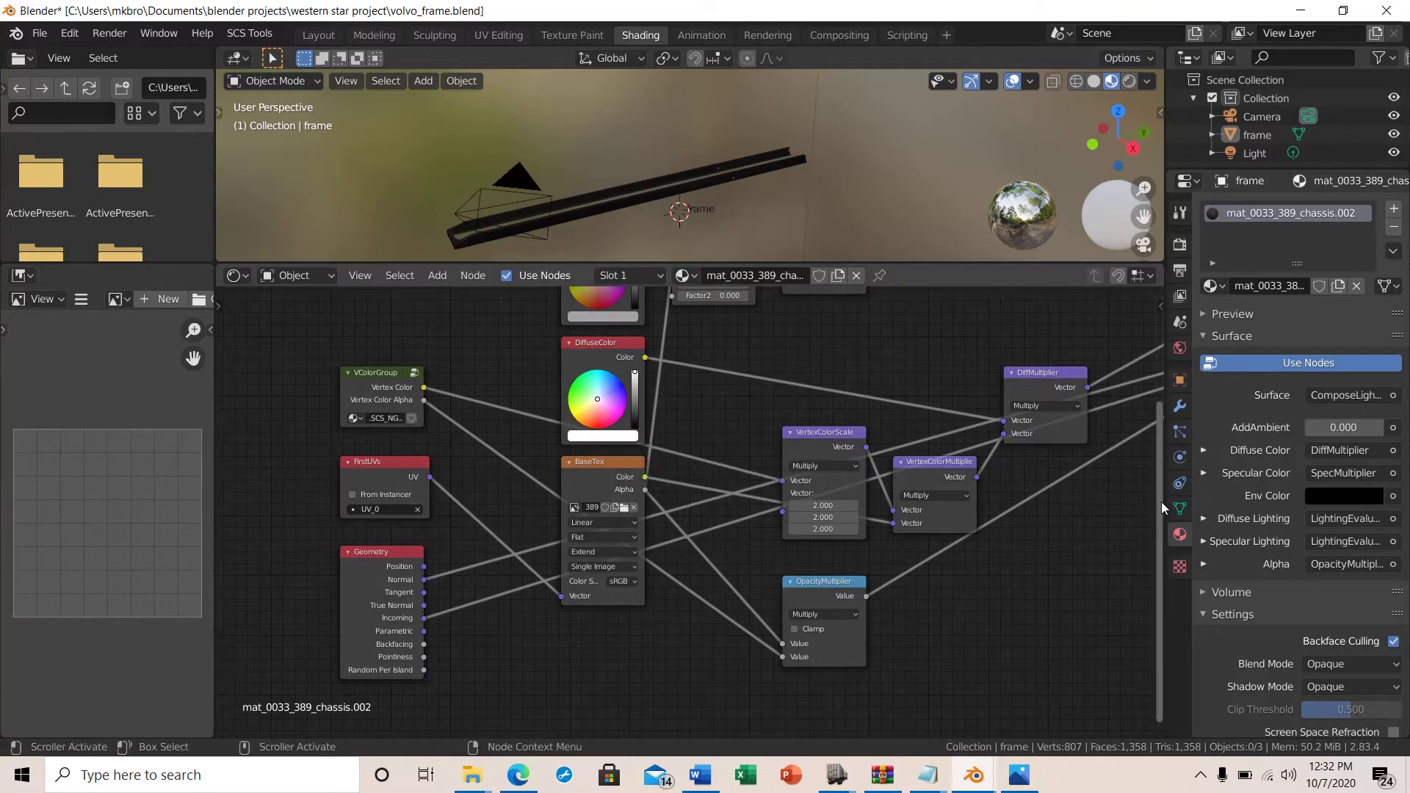
pyautogui.moveTo(1157, 500); pyautogui.dragTo(1158, 467)
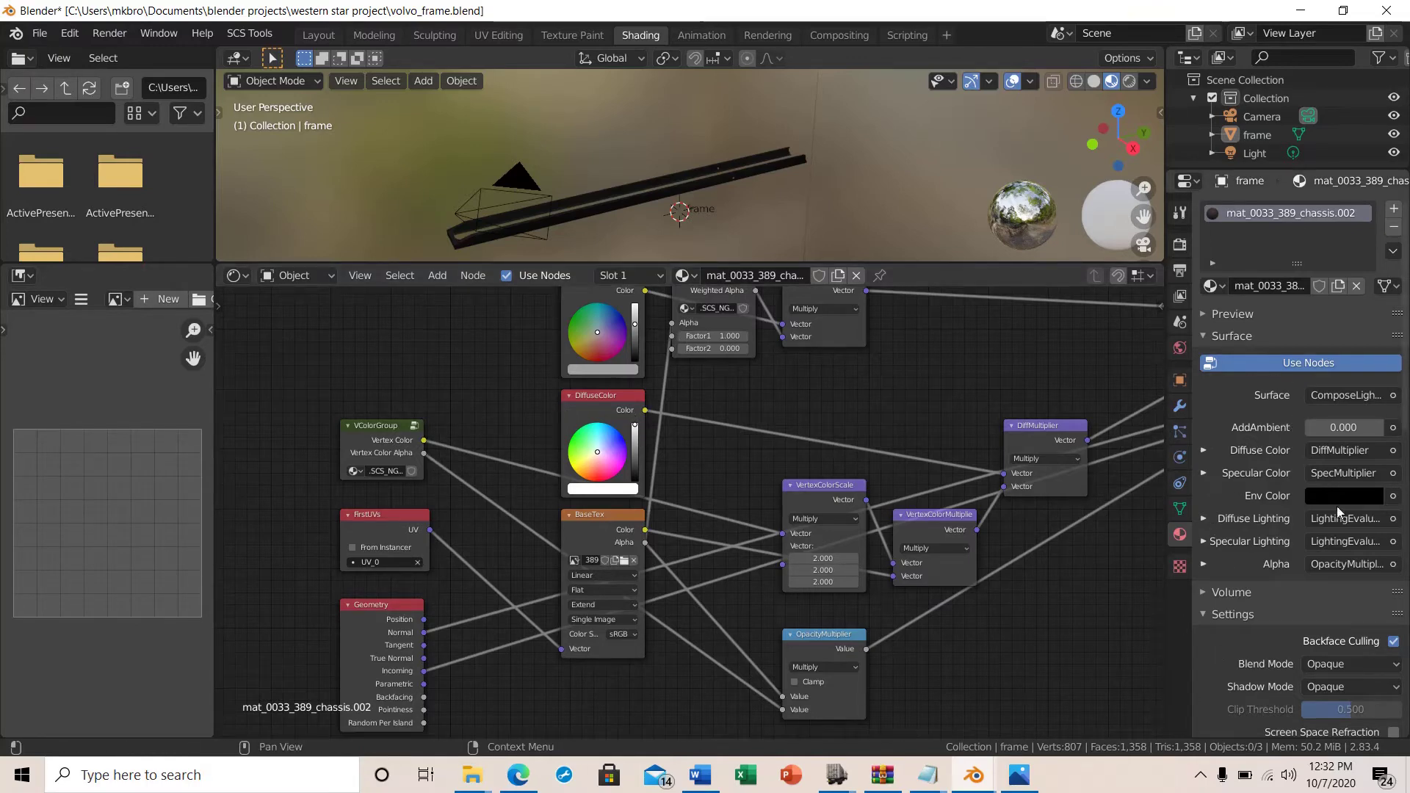
pyautogui.scroll(-7, 1337, 512)
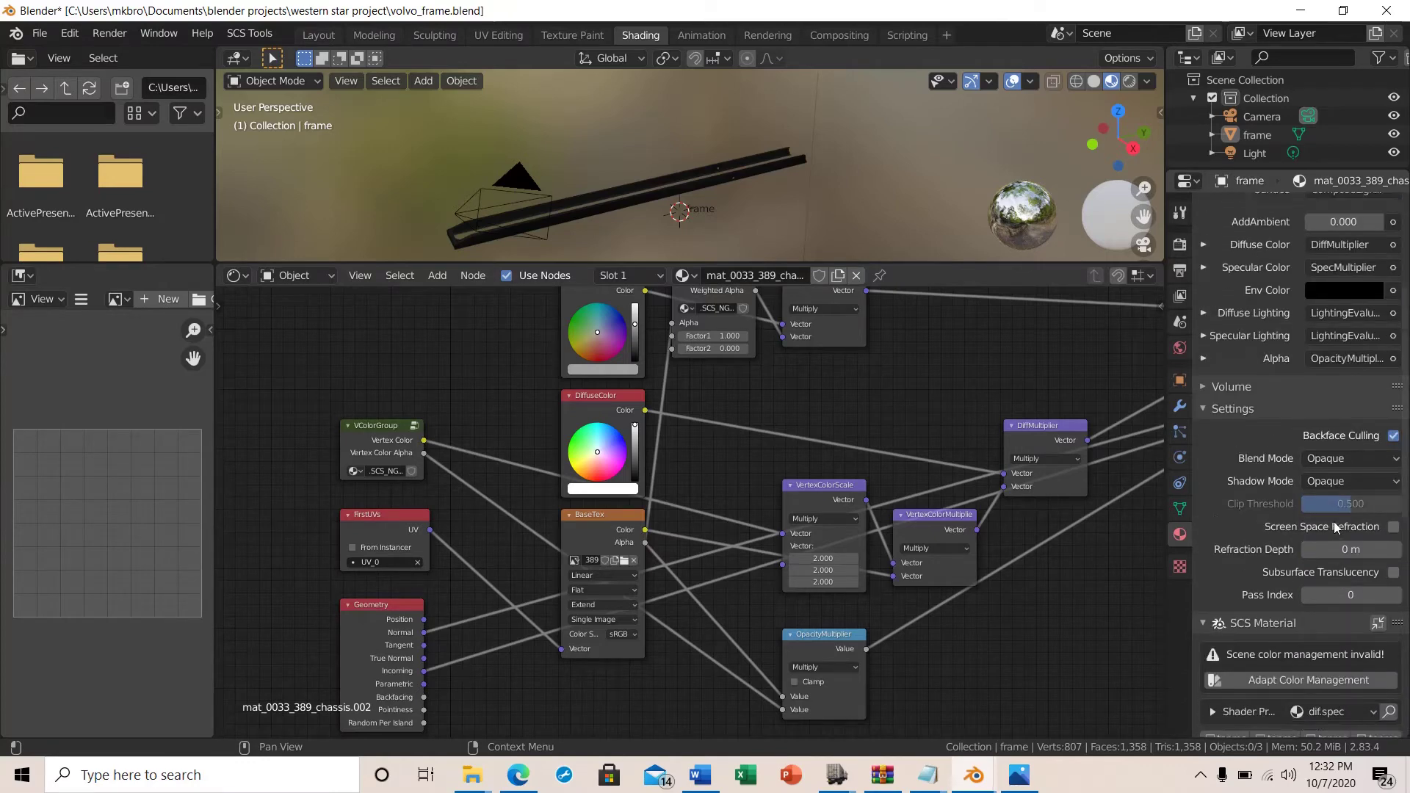
pyautogui.scroll(7, 1333, 521)
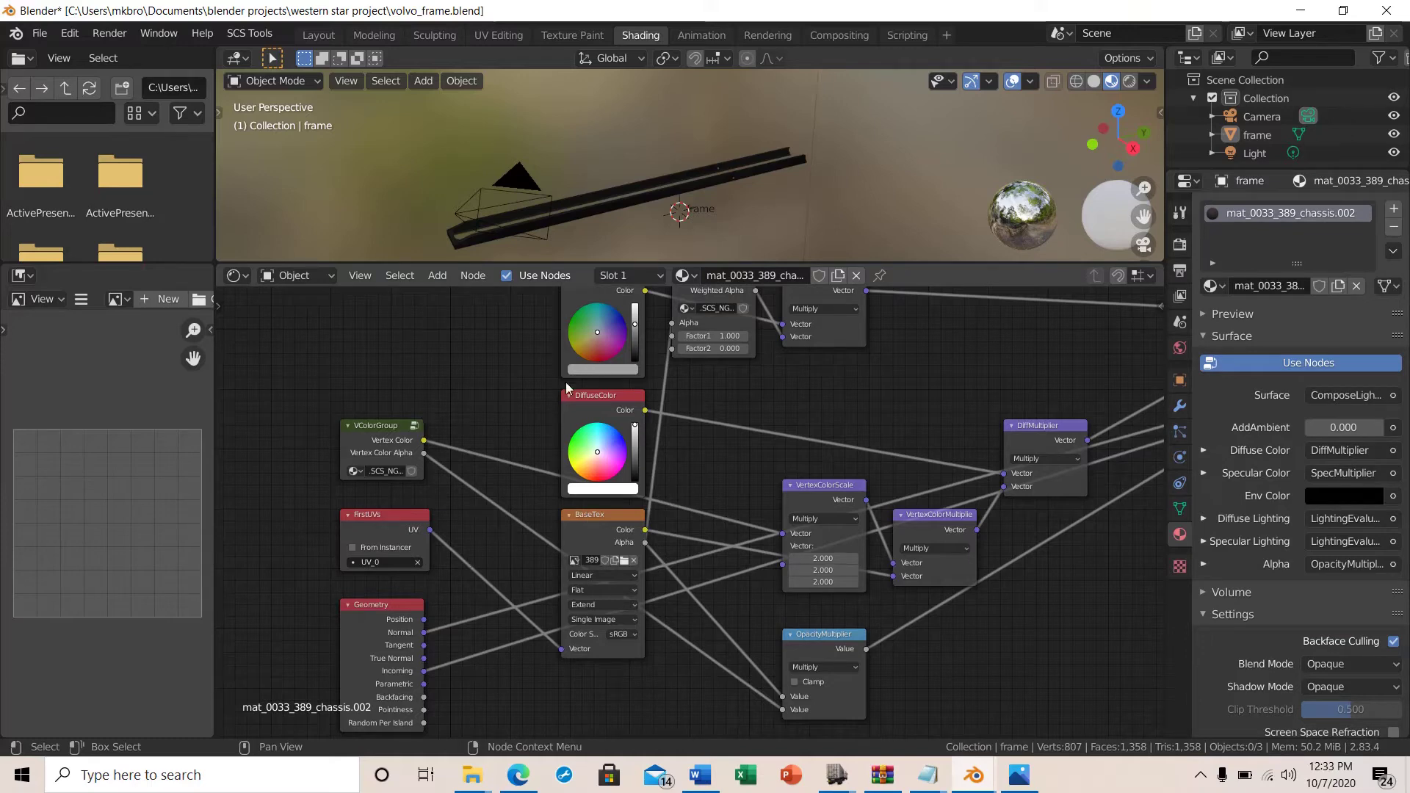
# Step: Switch to the Modeling workspace and put the frame back into Object Mode
pyautogui.click(374, 35)
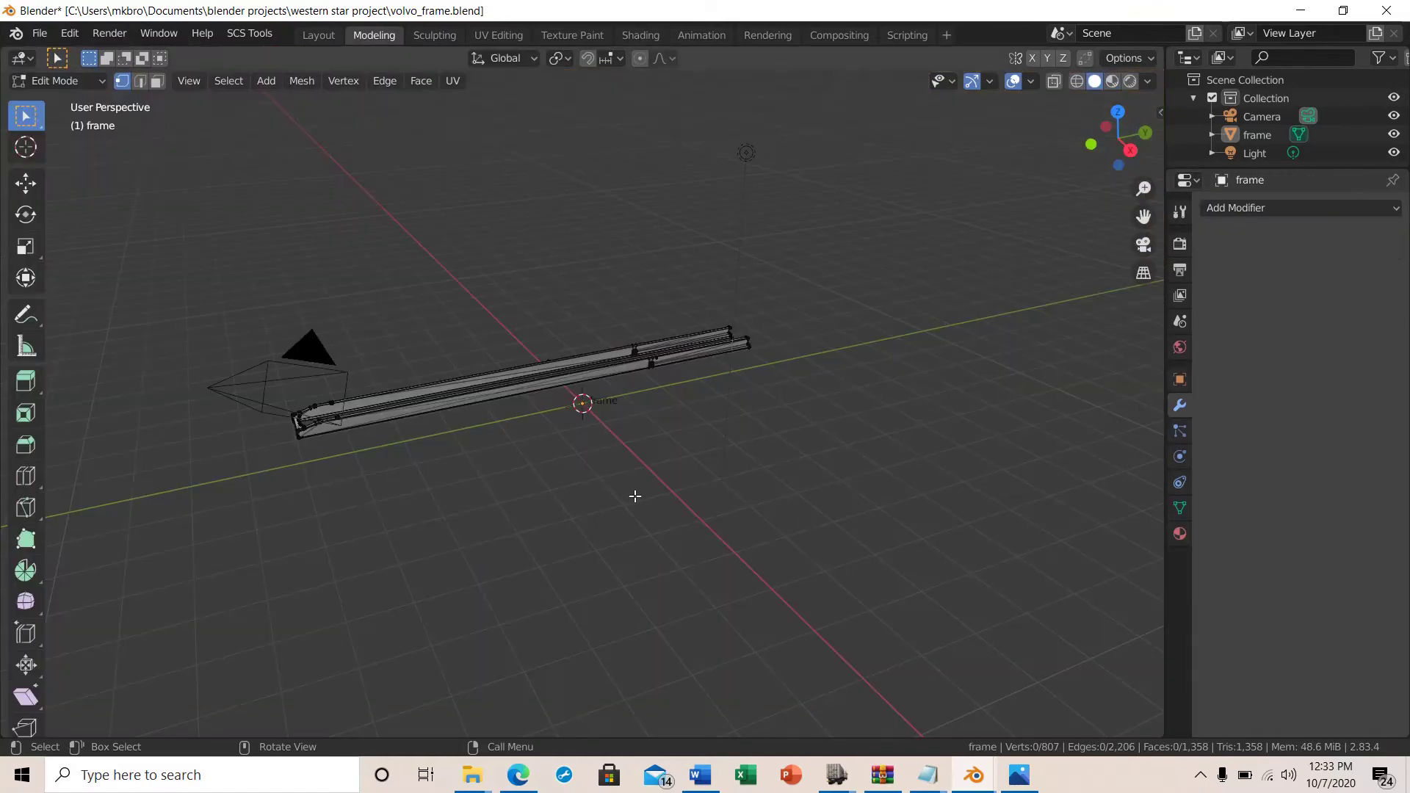
pyautogui.moveTo(715, 478); pyautogui.dragTo(610, 467, button='middle')
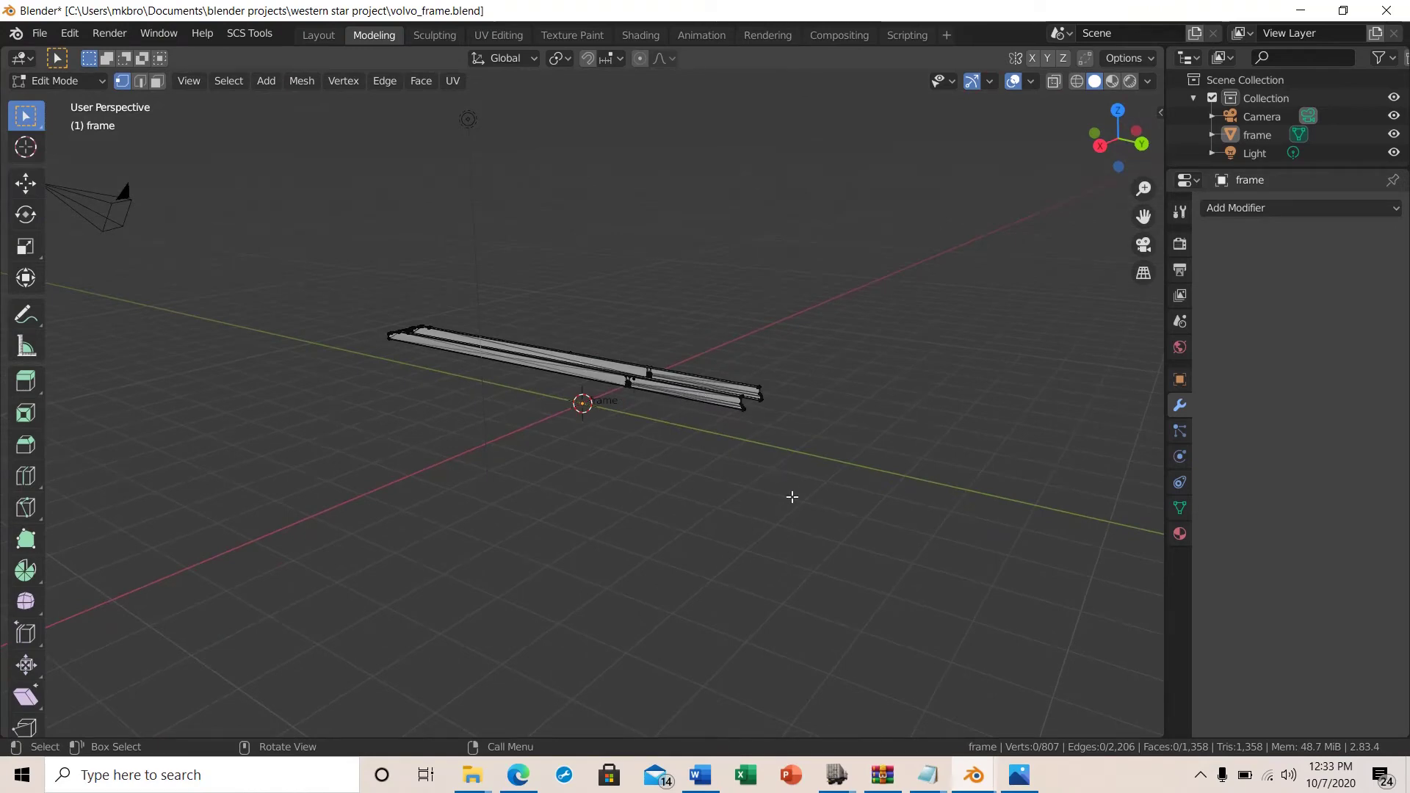
pyautogui.moveTo(792, 497); pyautogui.dragTo(678, 503, button='middle')
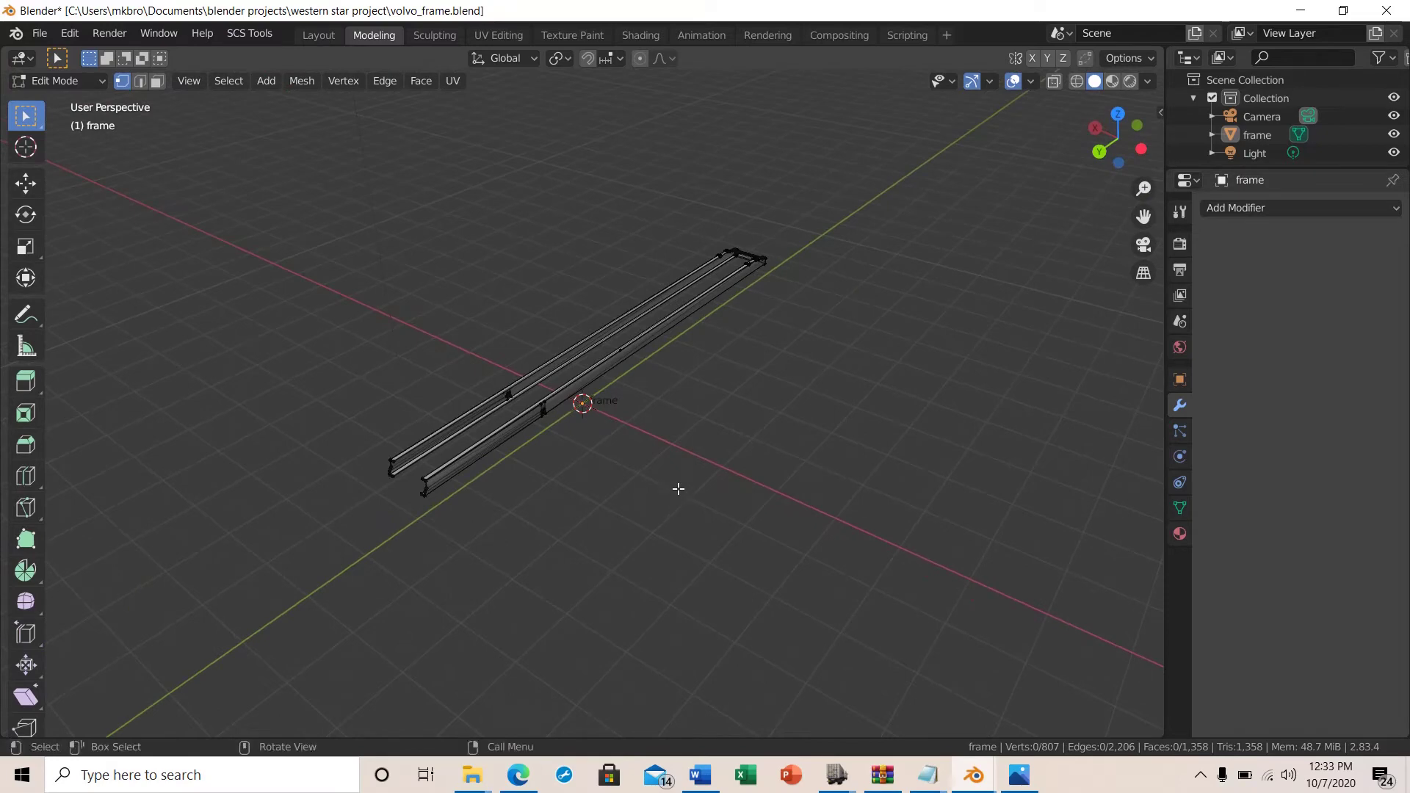
pyautogui.press('Tab')
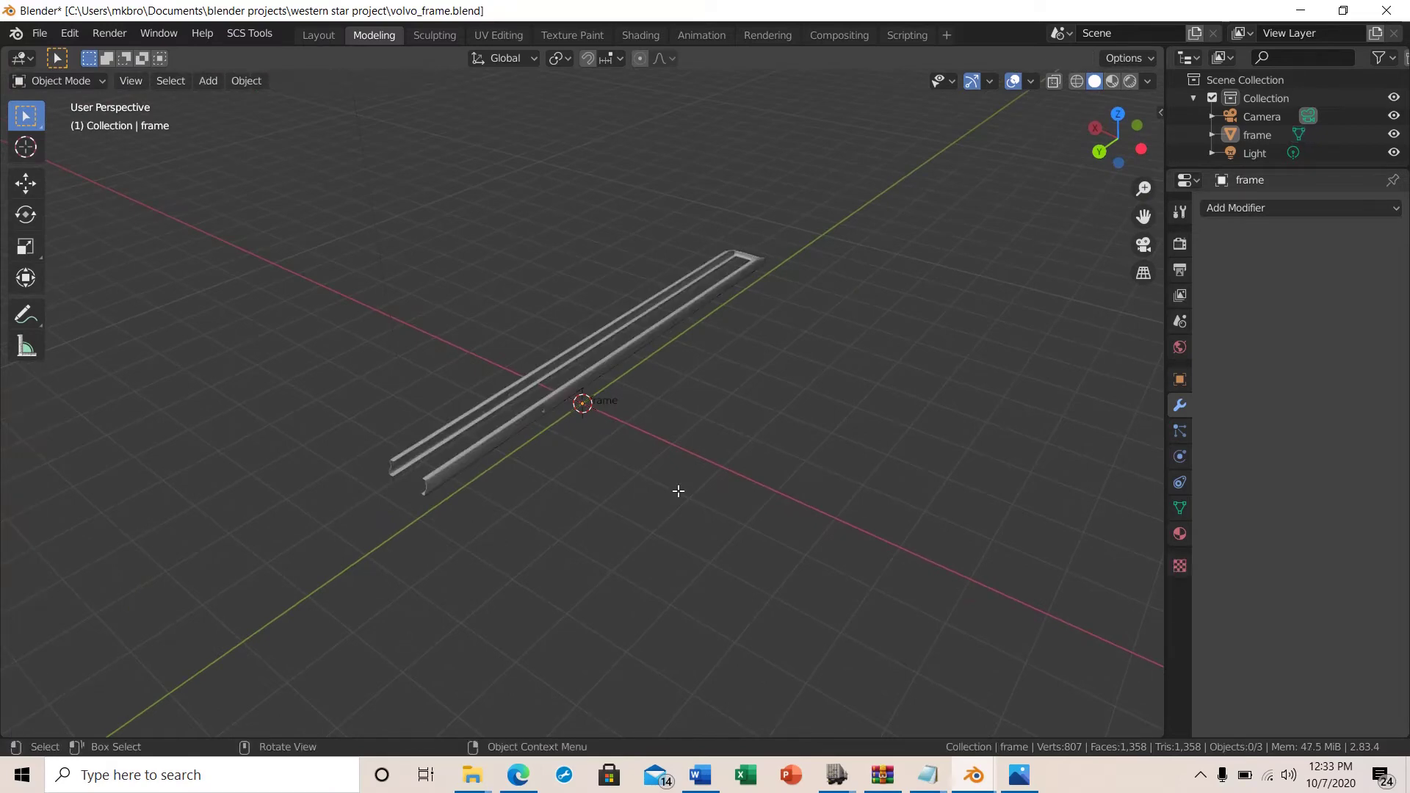
pyautogui.press('Tab')
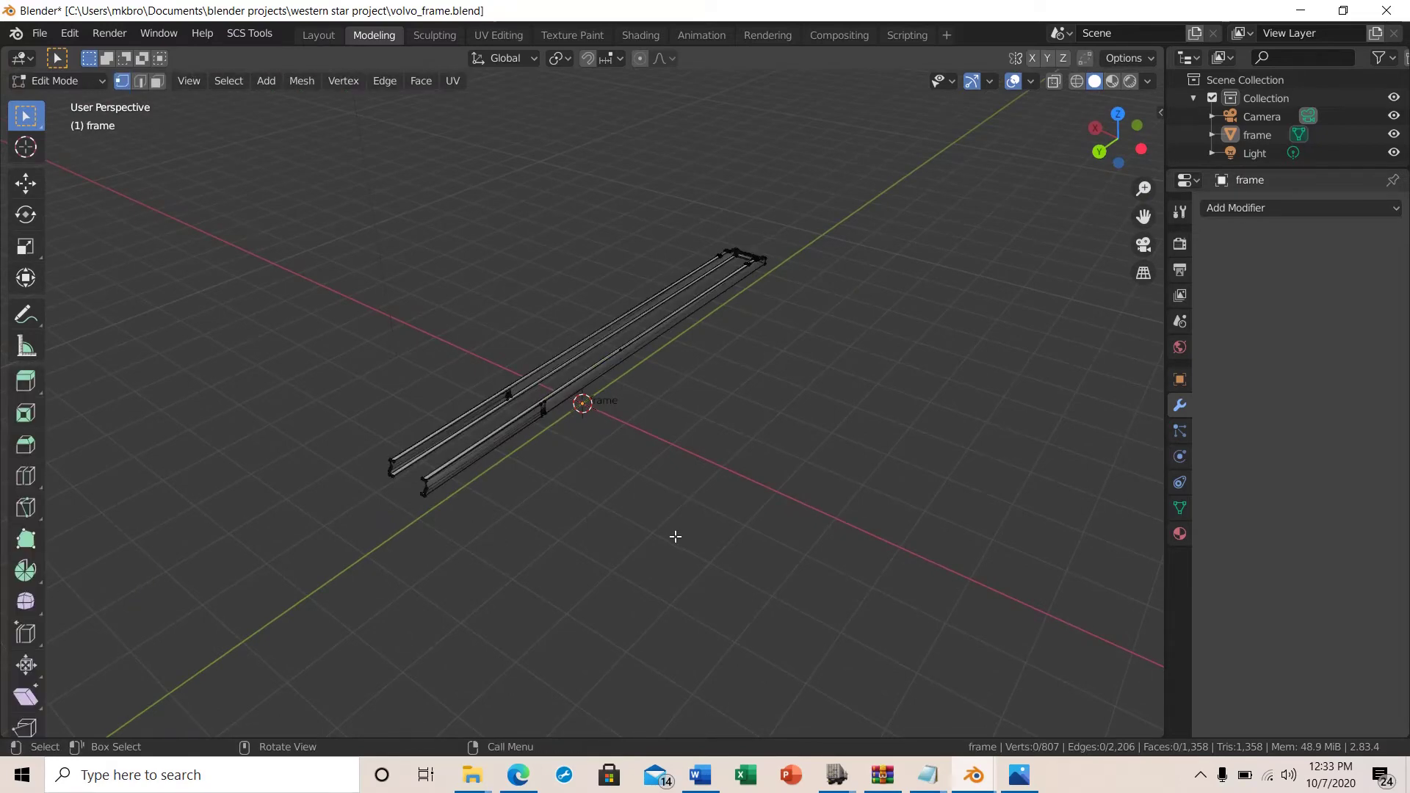
pyautogui.press('Tab')
pyautogui.moveTo(617, 473); pyautogui.dragTo(700, 425, button='middle')
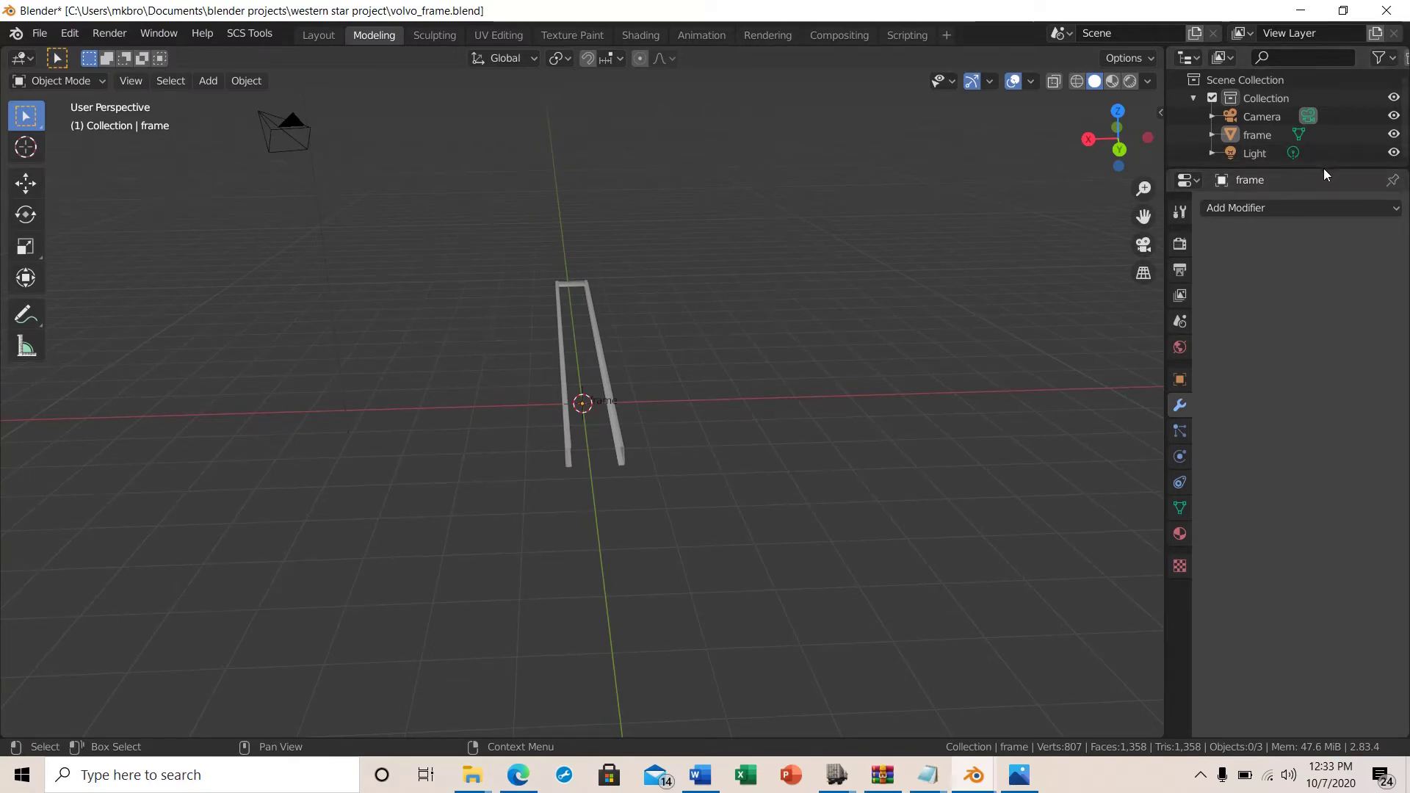
# Step: Enlarge the Outliner to give the scene's object hierarchy more room
pyautogui.moveTo(1323, 169); pyautogui.dragTo(1346, 469)
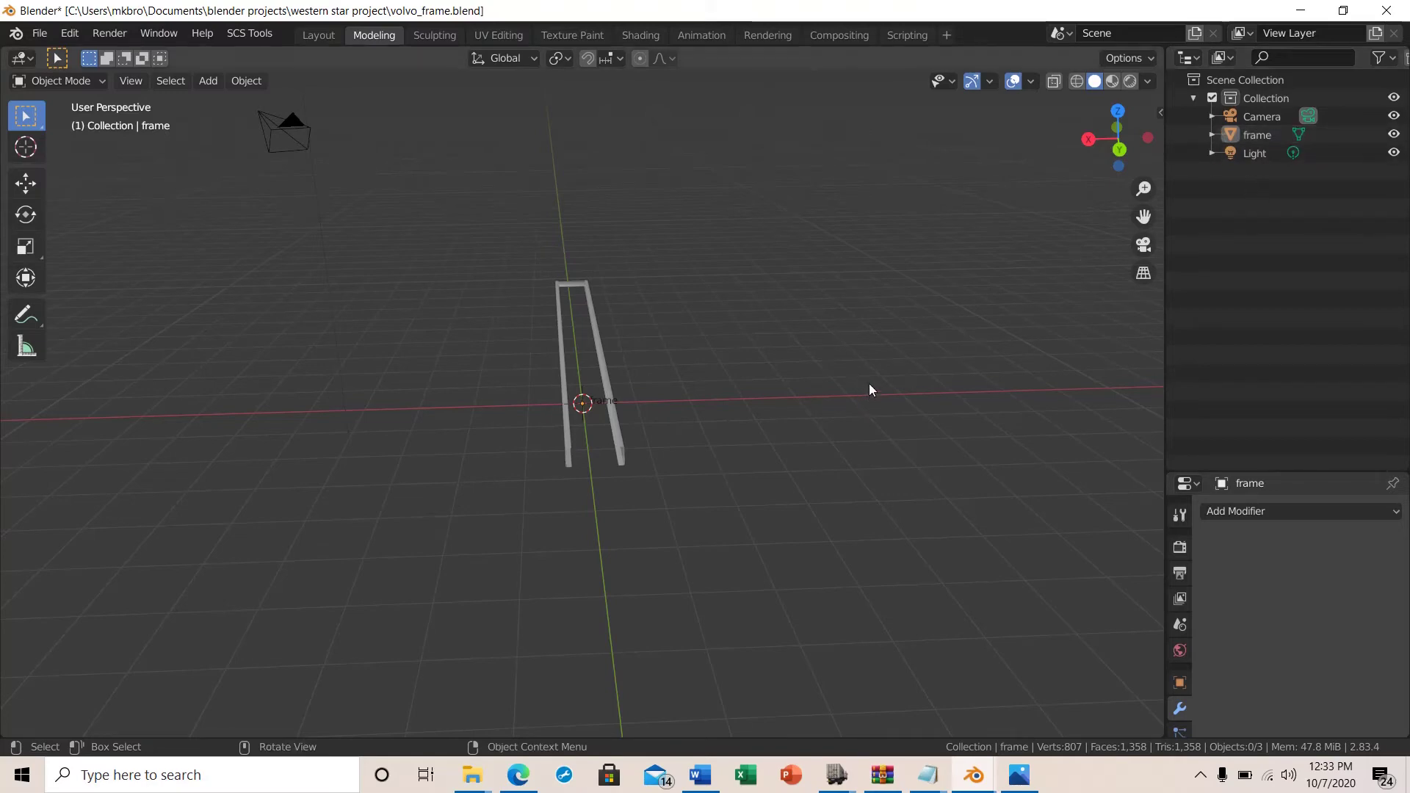
pyautogui.moveTo(869, 385); pyautogui.dragTo(905, 546, button='middle')
pyautogui.scroll(1, 703, 420)
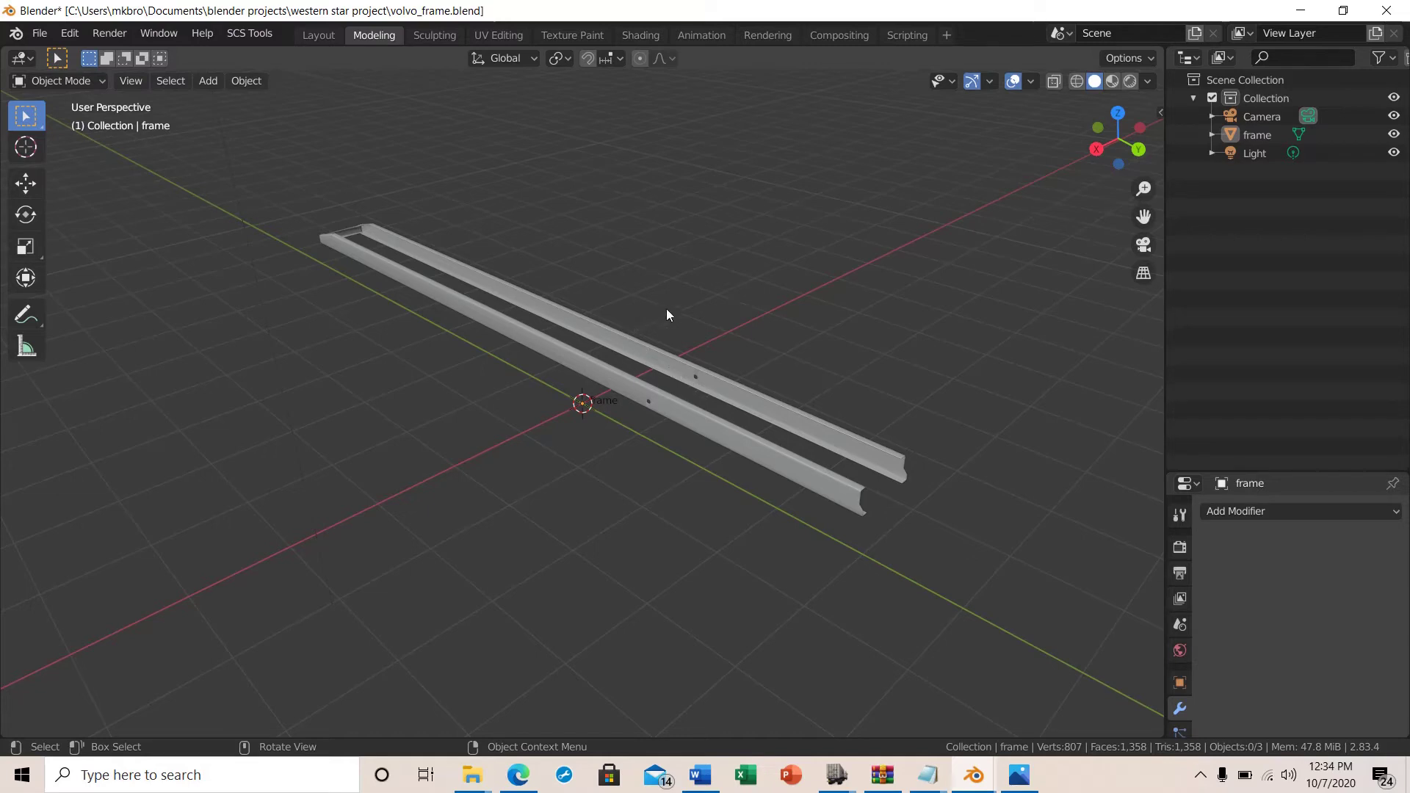
pyautogui.moveTo(729, 340)
pyautogui.mouseDown(button='middle')
pyautogui.moveTo(730, 319)
pyautogui.moveTo(731, 343)
pyautogui.mouseUp(button='middle')
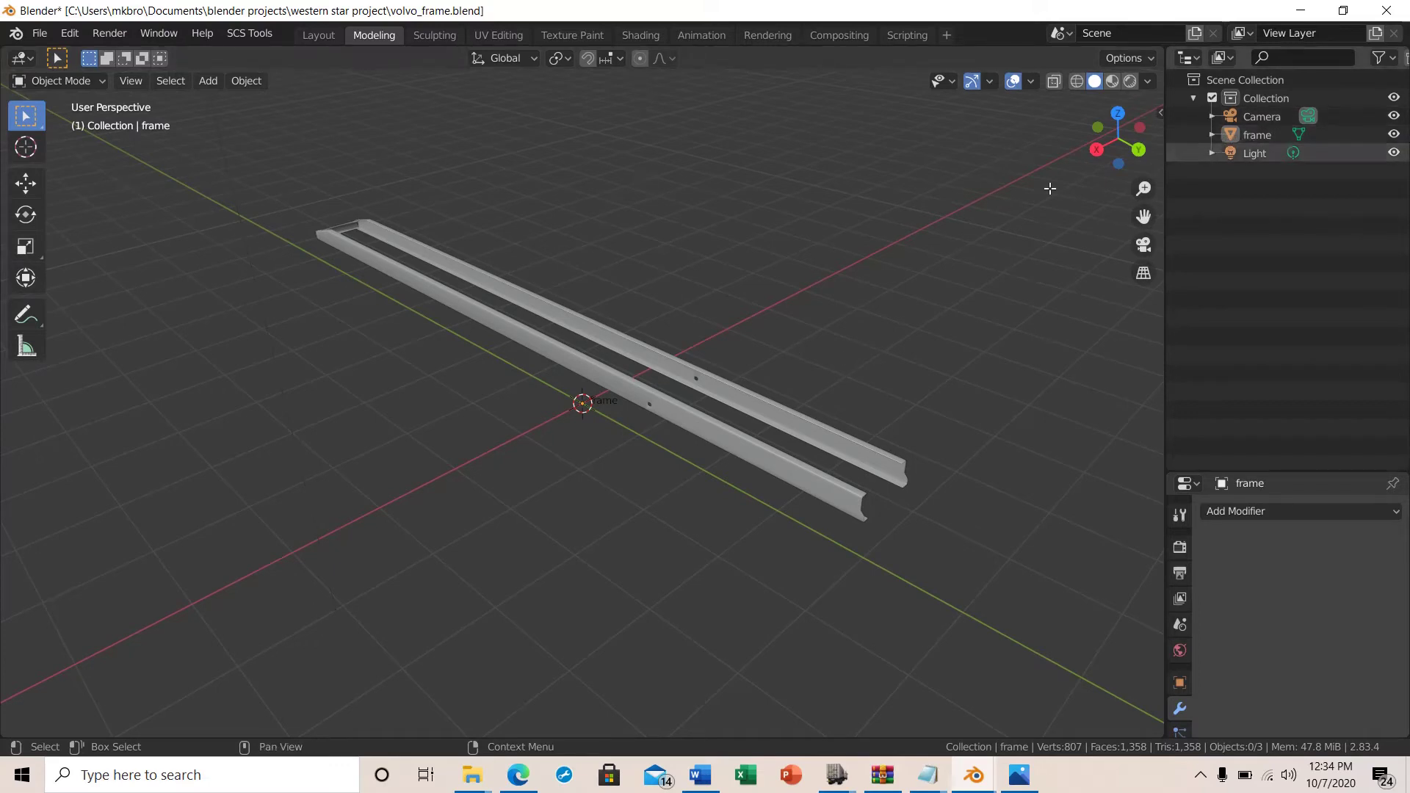
# Step: Select the frame and add an SCS Root Object for it
pyautogui.click(636, 391)
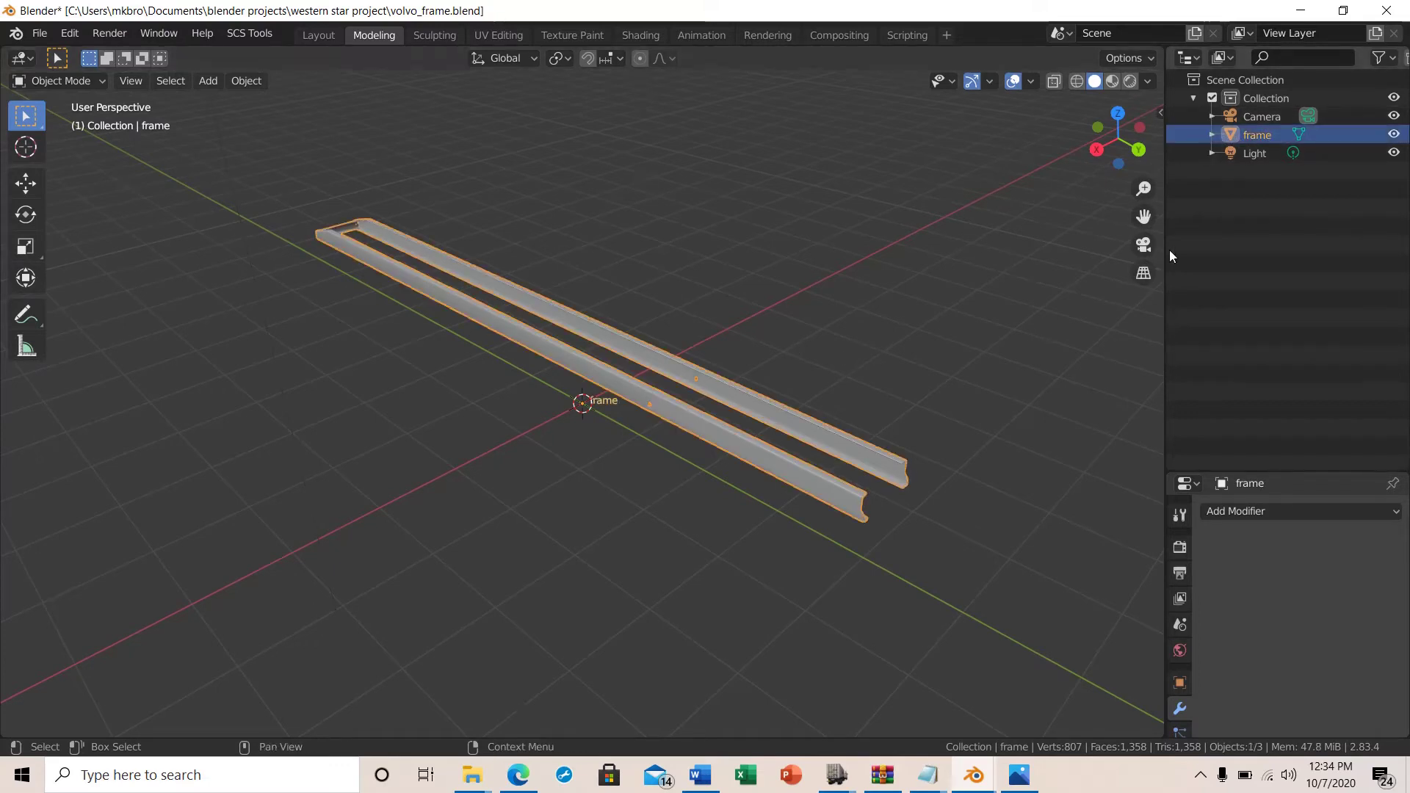
pyautogui.click(251, 34)
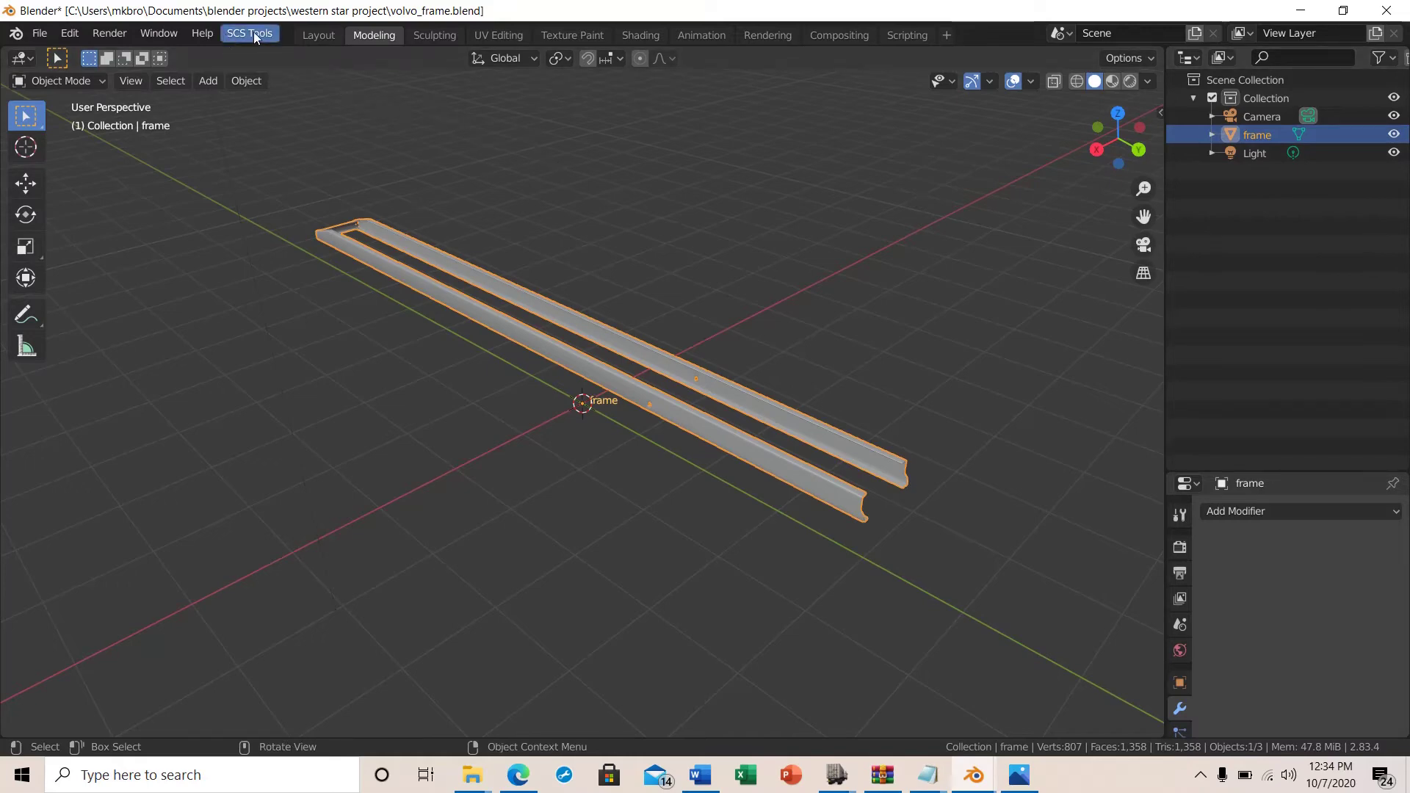
pyautogui.click(246, 34)
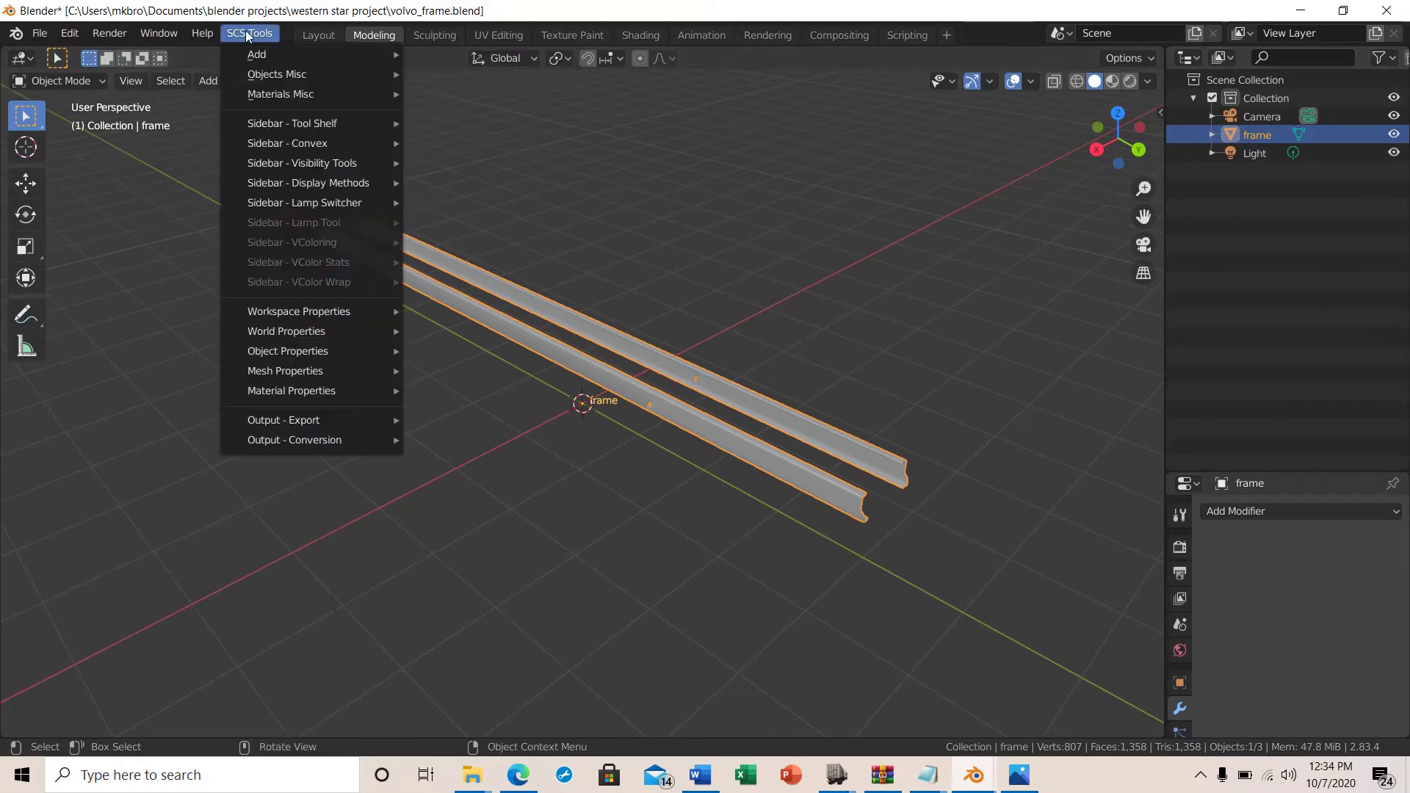
pyautogui.moveTo(256, 56)
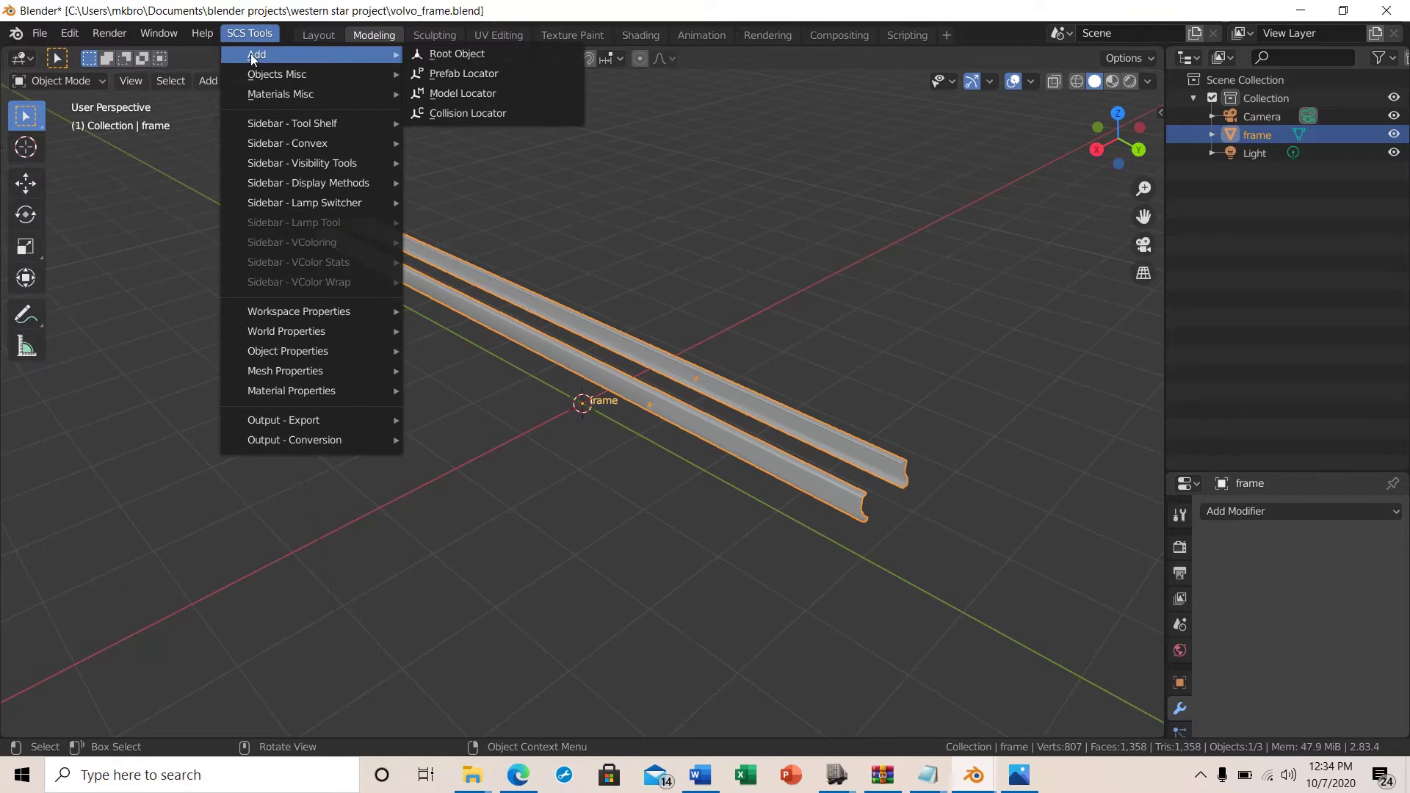
pyautogui.click(447, 53)
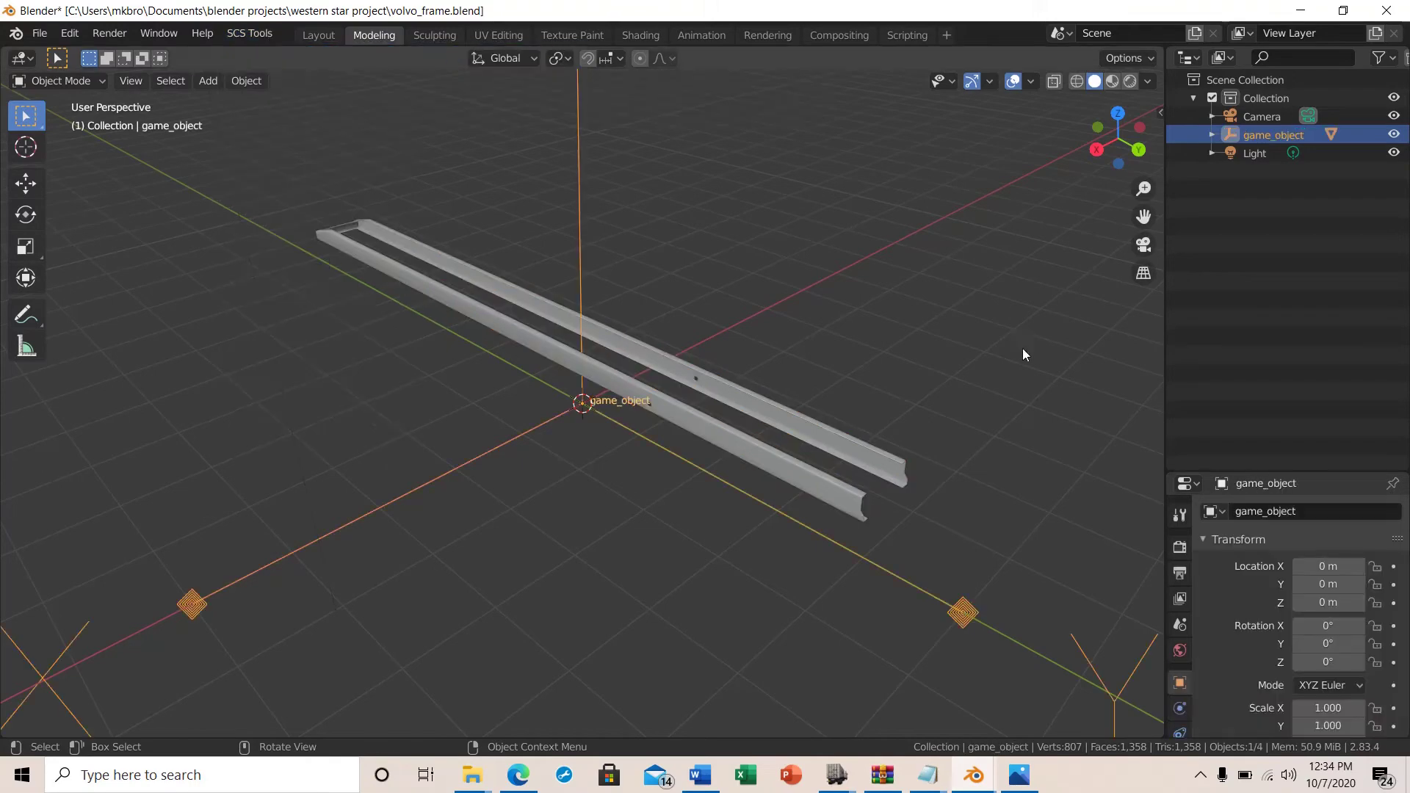
# Step: Rename the game_object root as truck_leg
pyautogui.doubleClick(1269, 138)
pyautogui.press('Return')
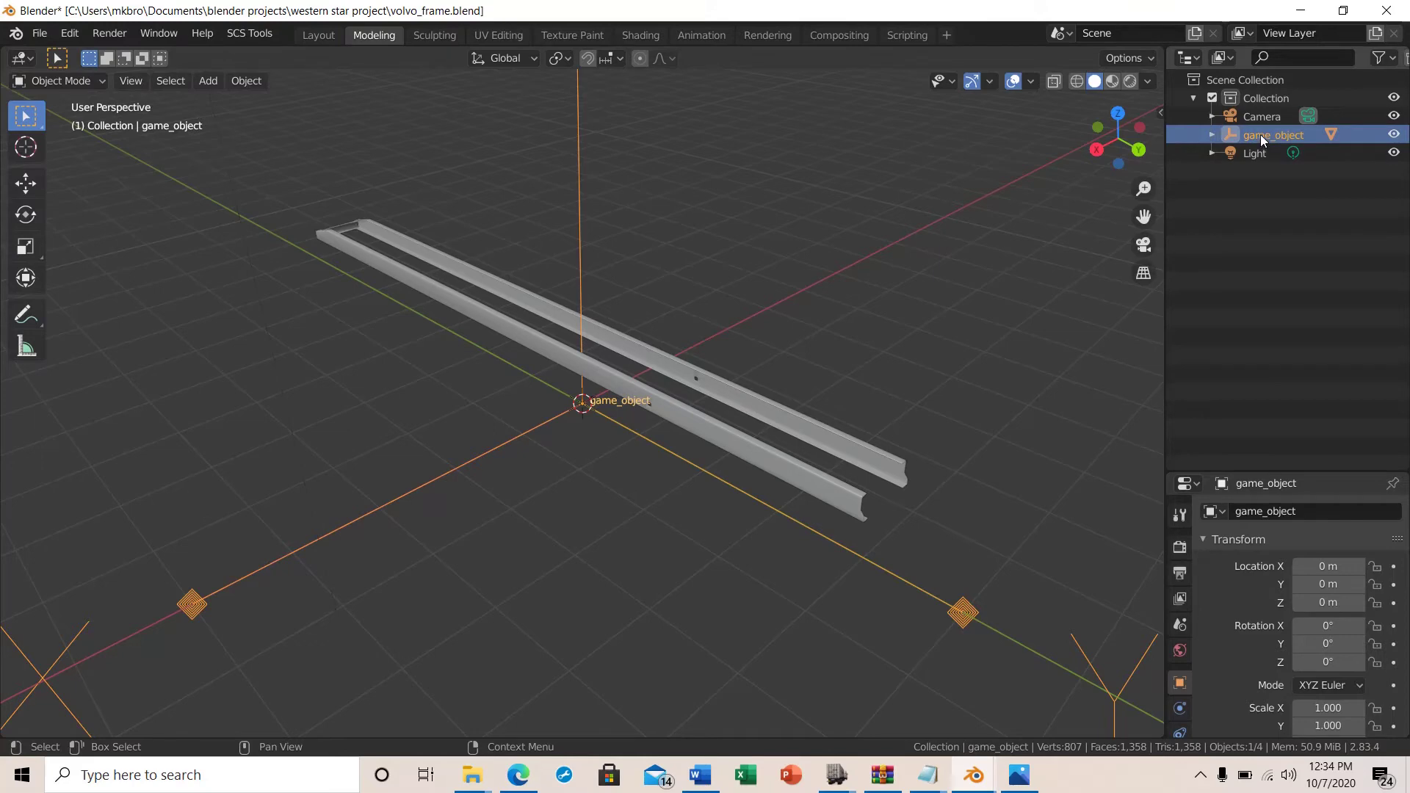
pyautogui.doubleClick(1260, 134)
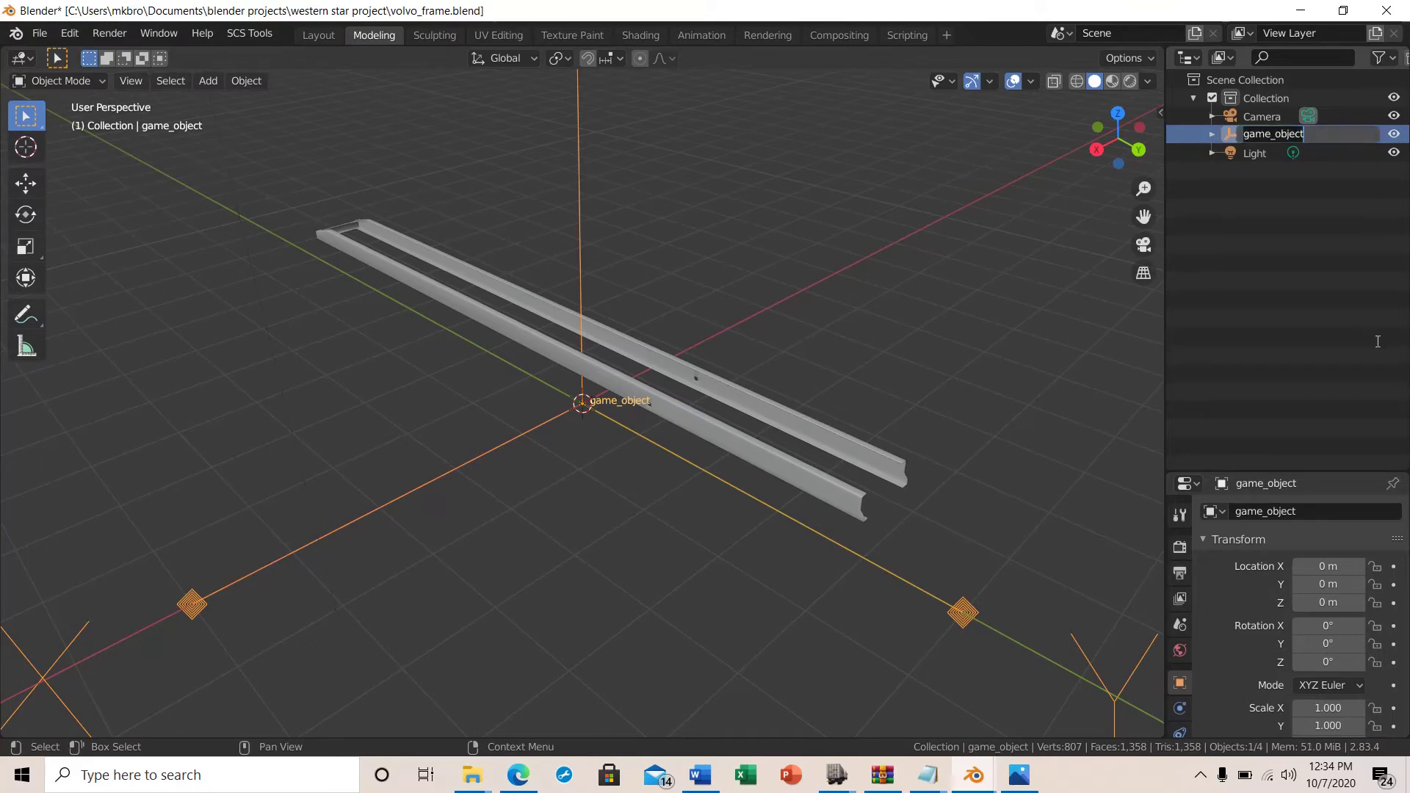
pyautogui.press('Home')
pyautogui.write('T')
pyautogui.press('Right')
pyautogui.press('Right')
pyautogui.press('Right')
pyautogui.press('Right')
pyautogui.press('Right')
pyautogui.press('Right')
pyautogui.press('Right')
pyautogui.press('Right')
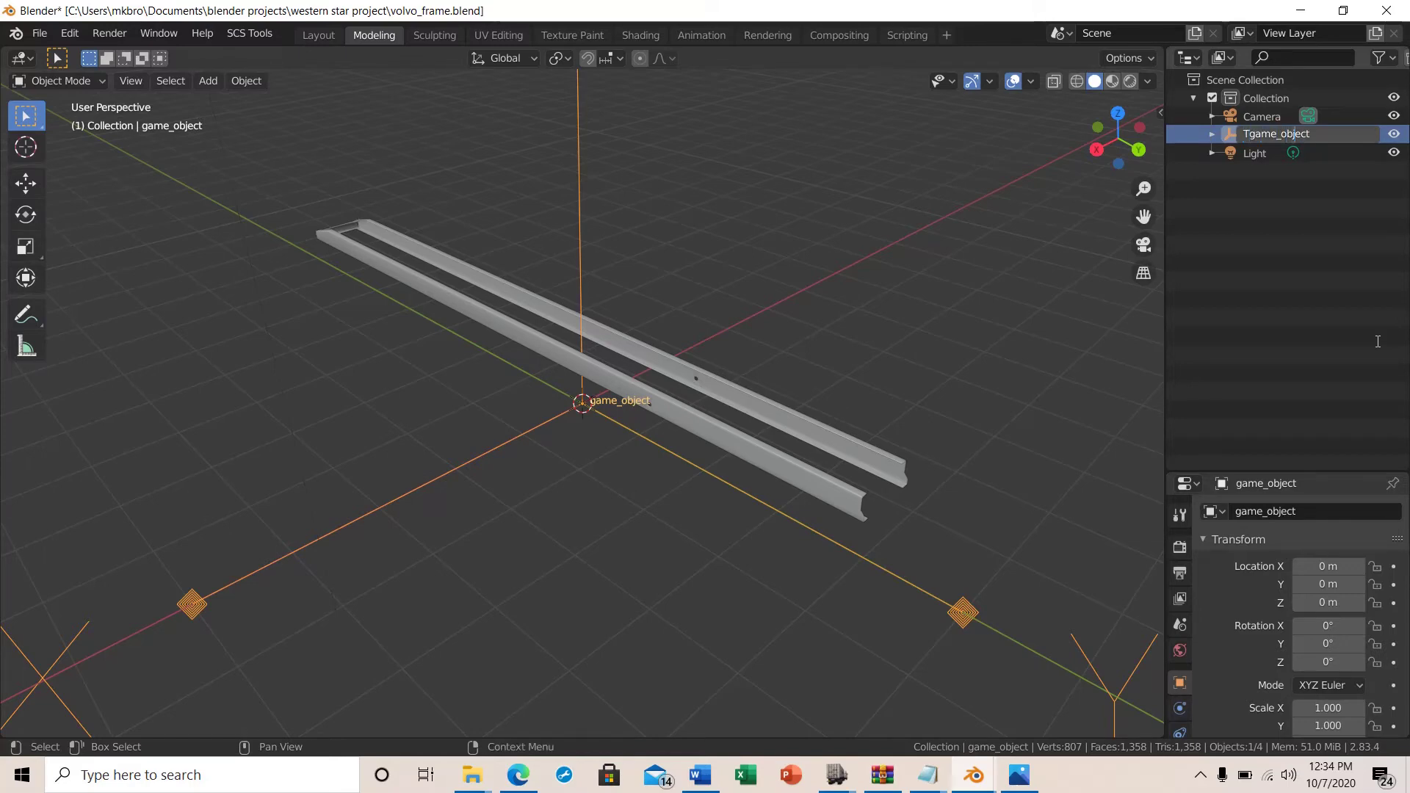
pyautogui.press('BackSpace')
pyautogui.press('BackSpace')
pyautogui.press('BackSpace')
pyautogui.press('BackSpace')
pyautogui.press('BackSpace')
pyautogui.press('BackSpace')
pyautogui.press('BackSpace')
pyautogui.press('BackSpace')
pyautogui.press('BackSpace')
pyautogui.press('BackSpace')
pyautogui.press('BackSpace')
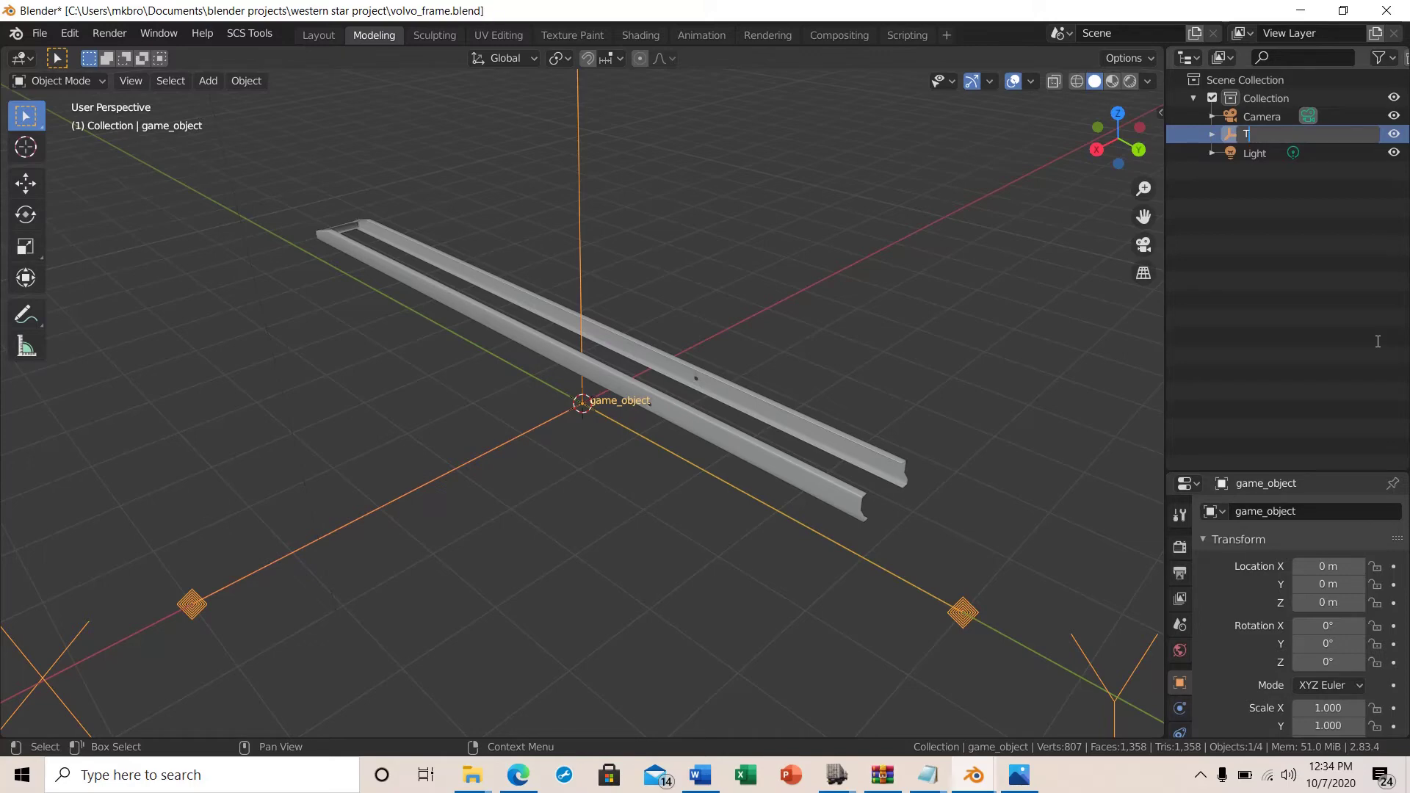
pyautogui.press('BackSpace')
pyautogui.write('truck_leg')
pyautogui.press('Return')
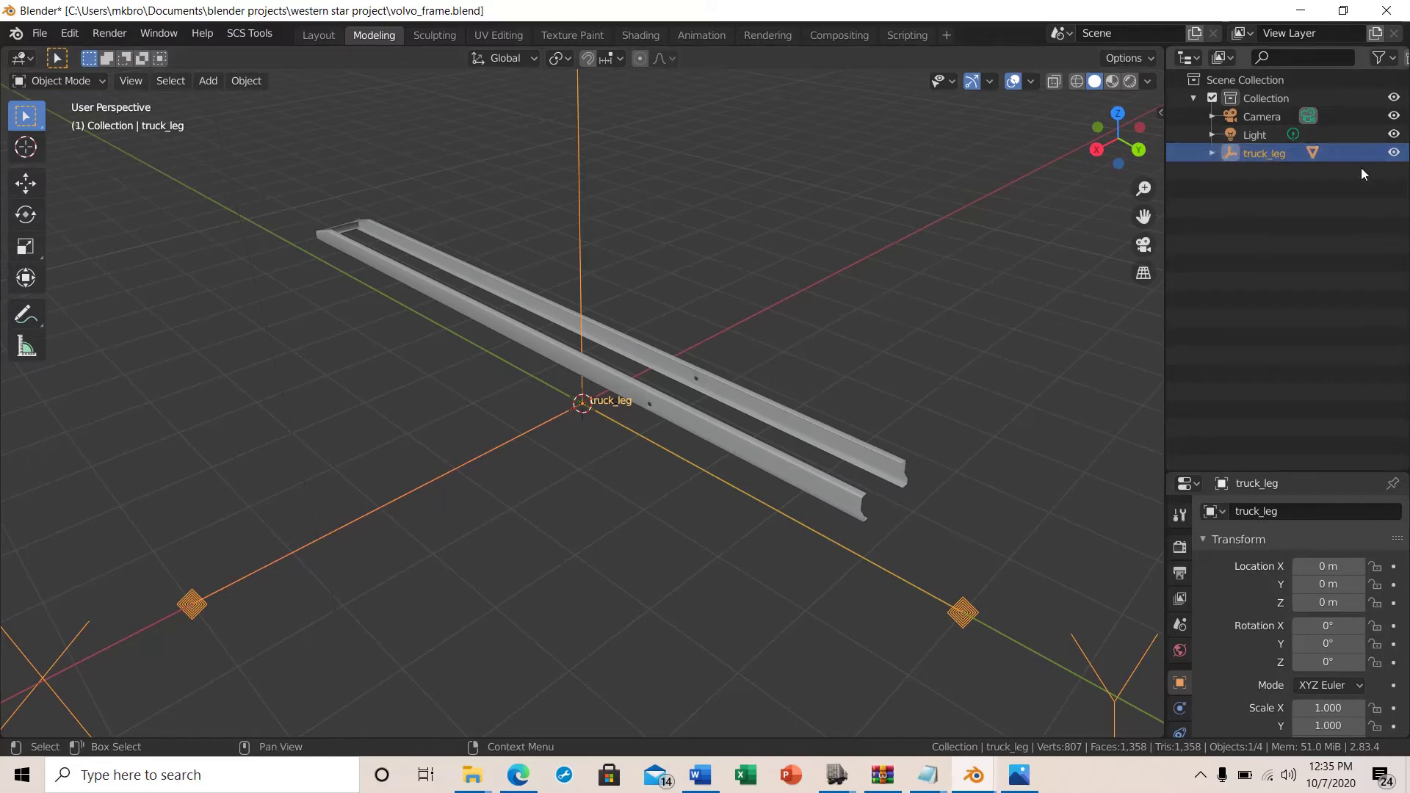
# Step: Expand the truck_leg root to view its child objects and inspect the frame's placement relative to the root's axes
pyautogui.click(1210, 153)
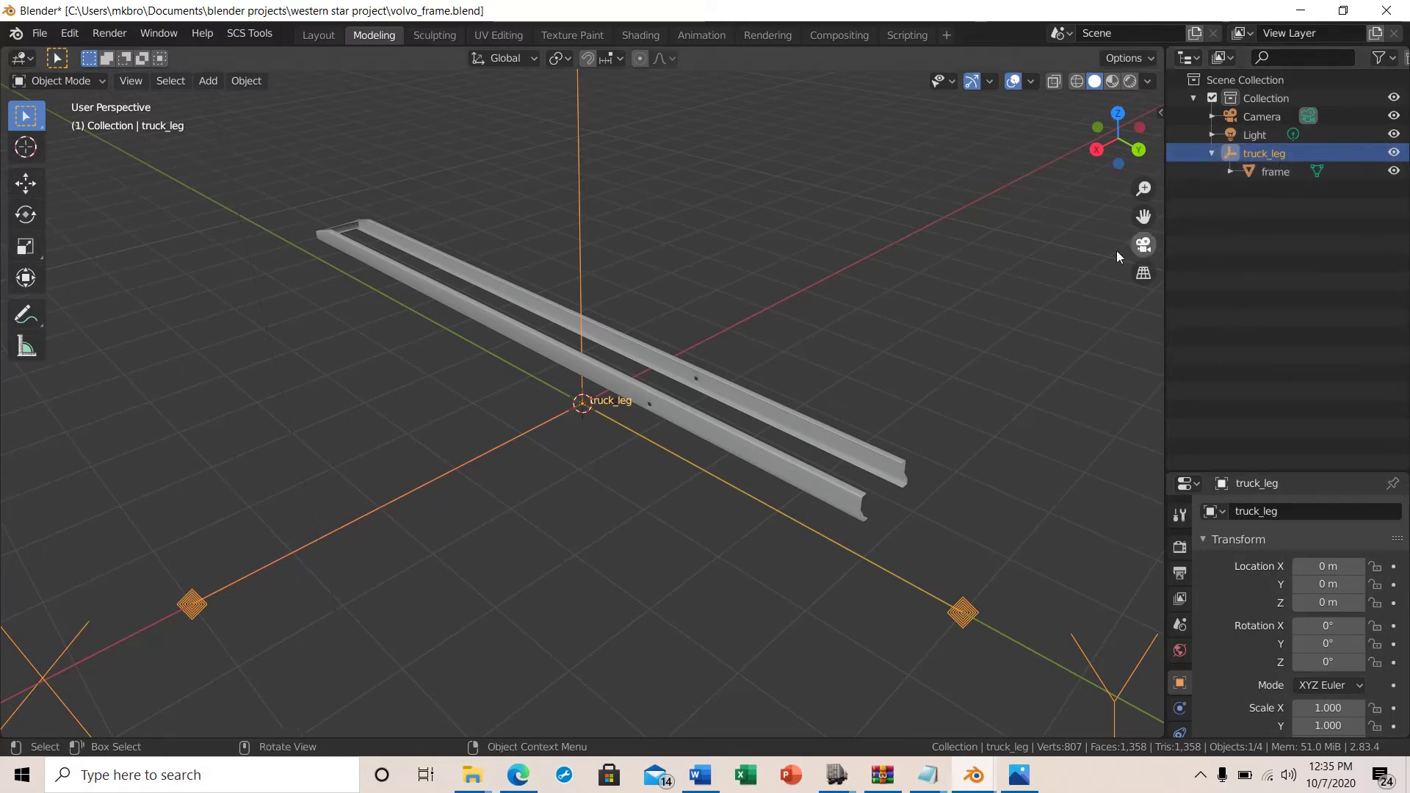
pyautogui.moveTo(900, 394); pyautogui.dragTo(918, 355, button='middle')
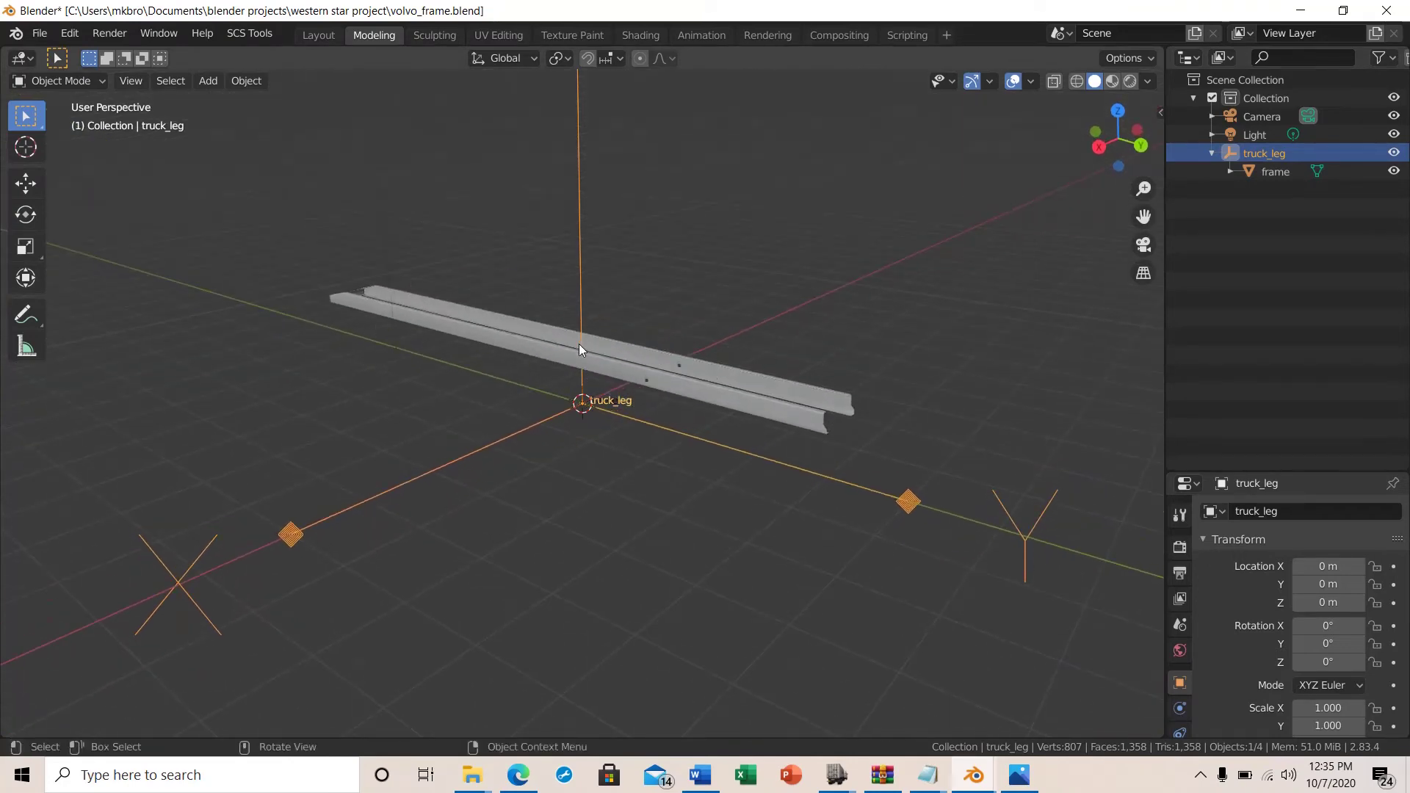
pyautogui.moveTo(903, 472); pyautogui.dragTo(956, 525, button='middle')
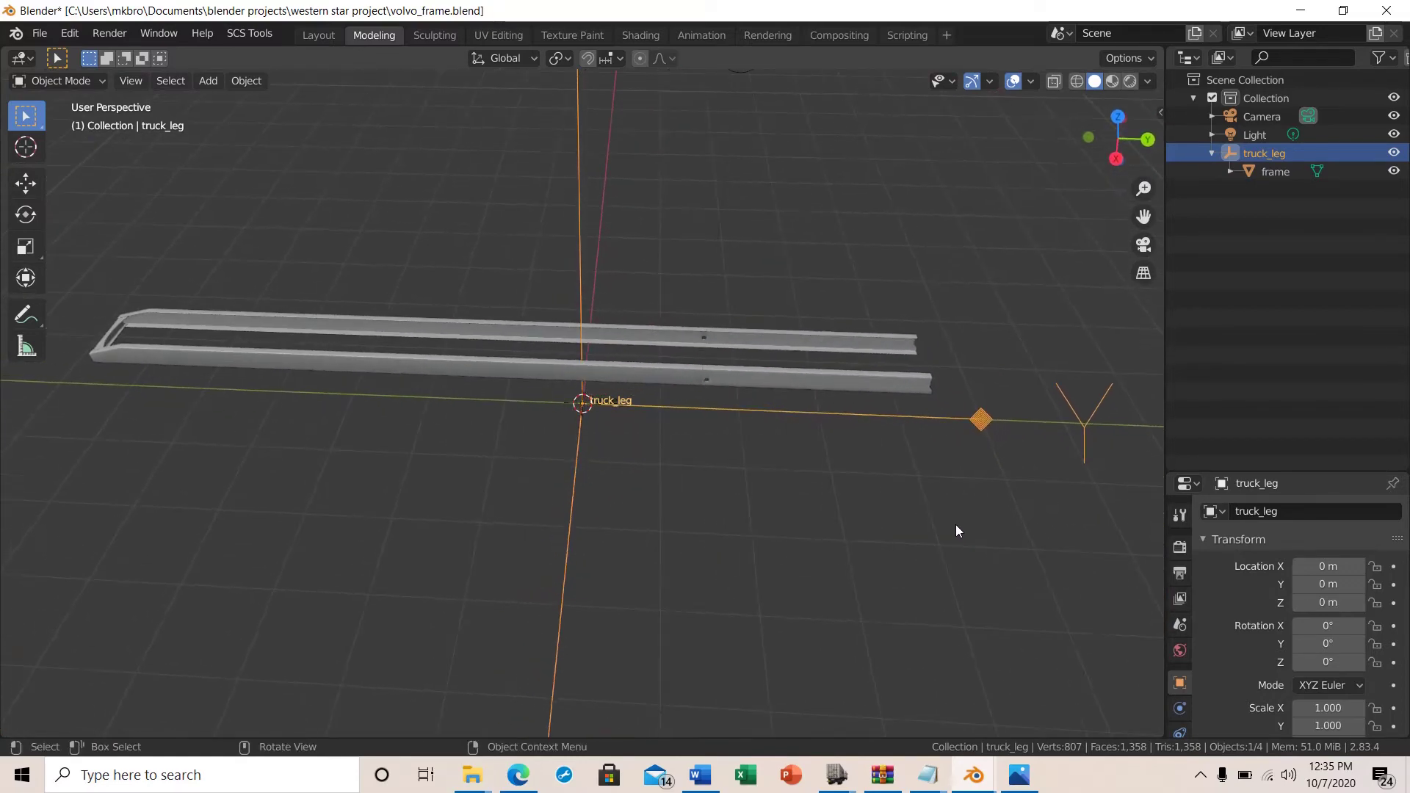
pyautogui.scroll(-2, 842, 490)
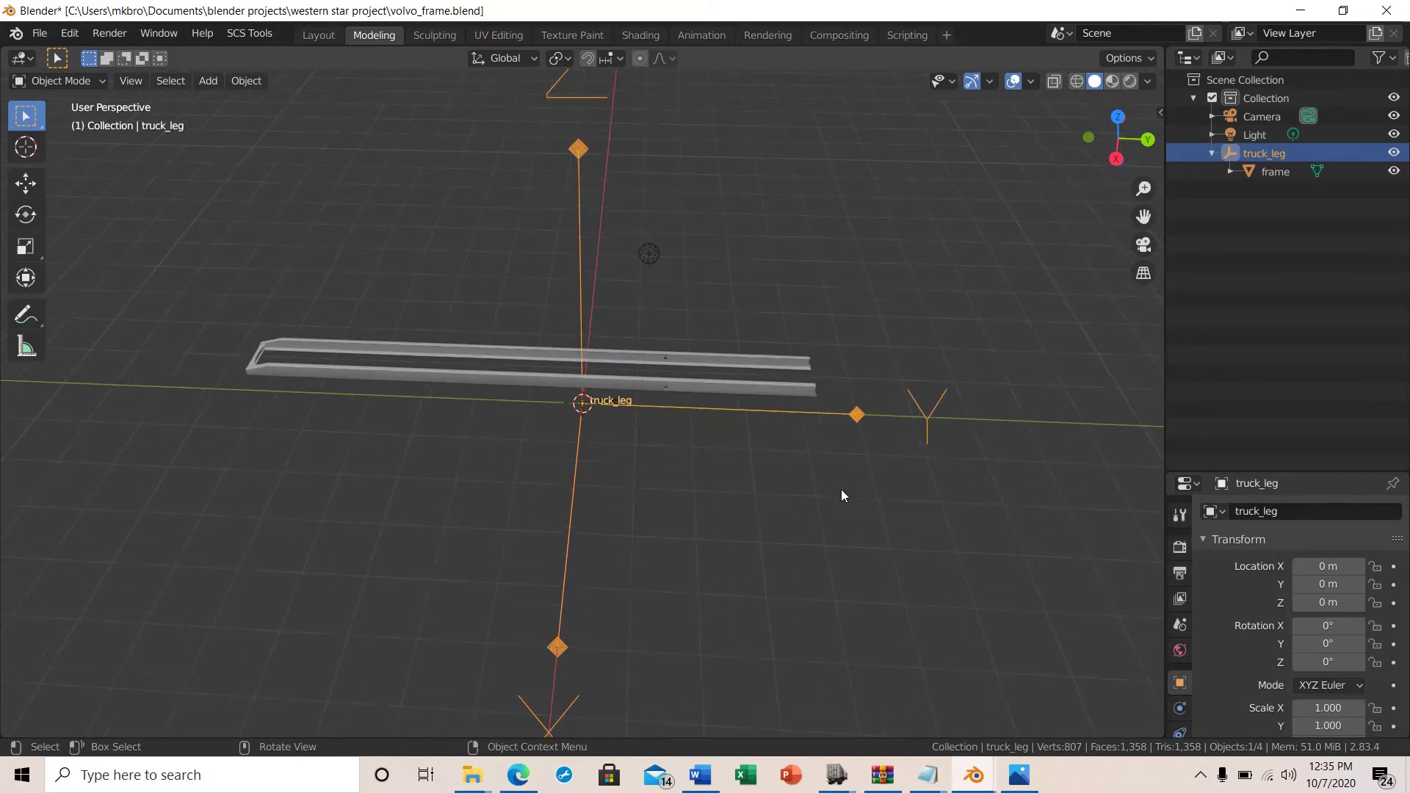
pyautogui.scroll(2, 842, 490)
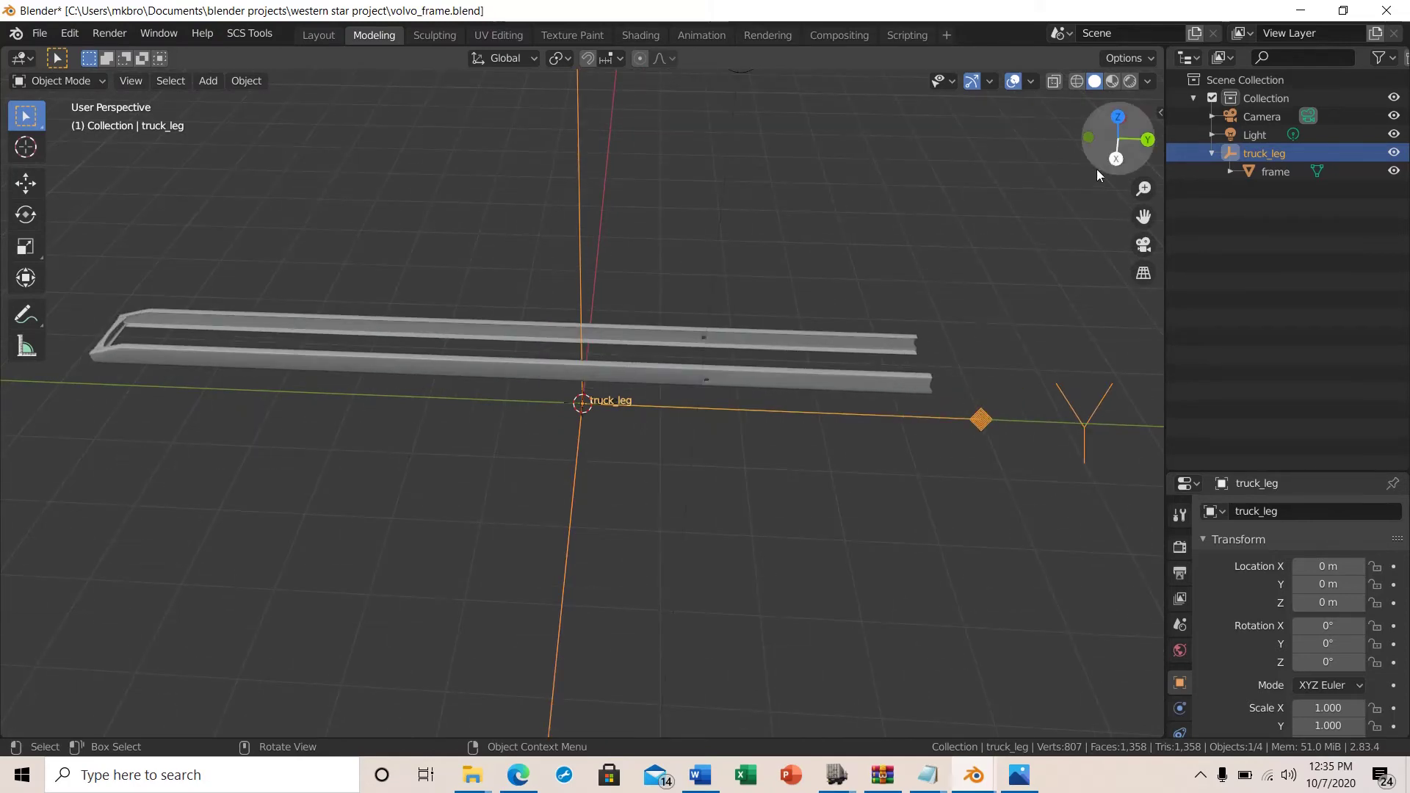
# Step: Measure the frame's length from its tapered end to its notched end in the right orthographic view
pyautogui.click(1115, 159)
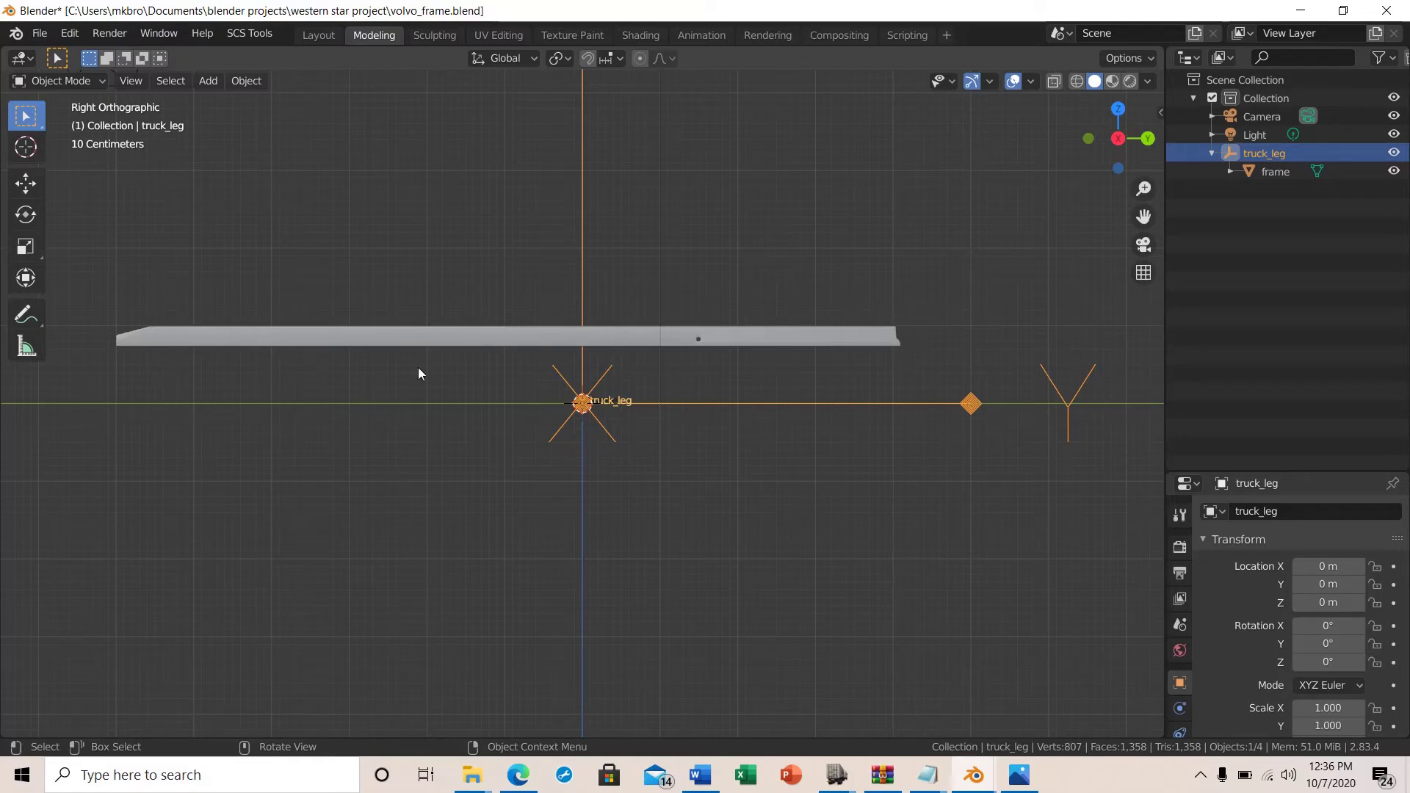
pyautogui.click(26, 348)
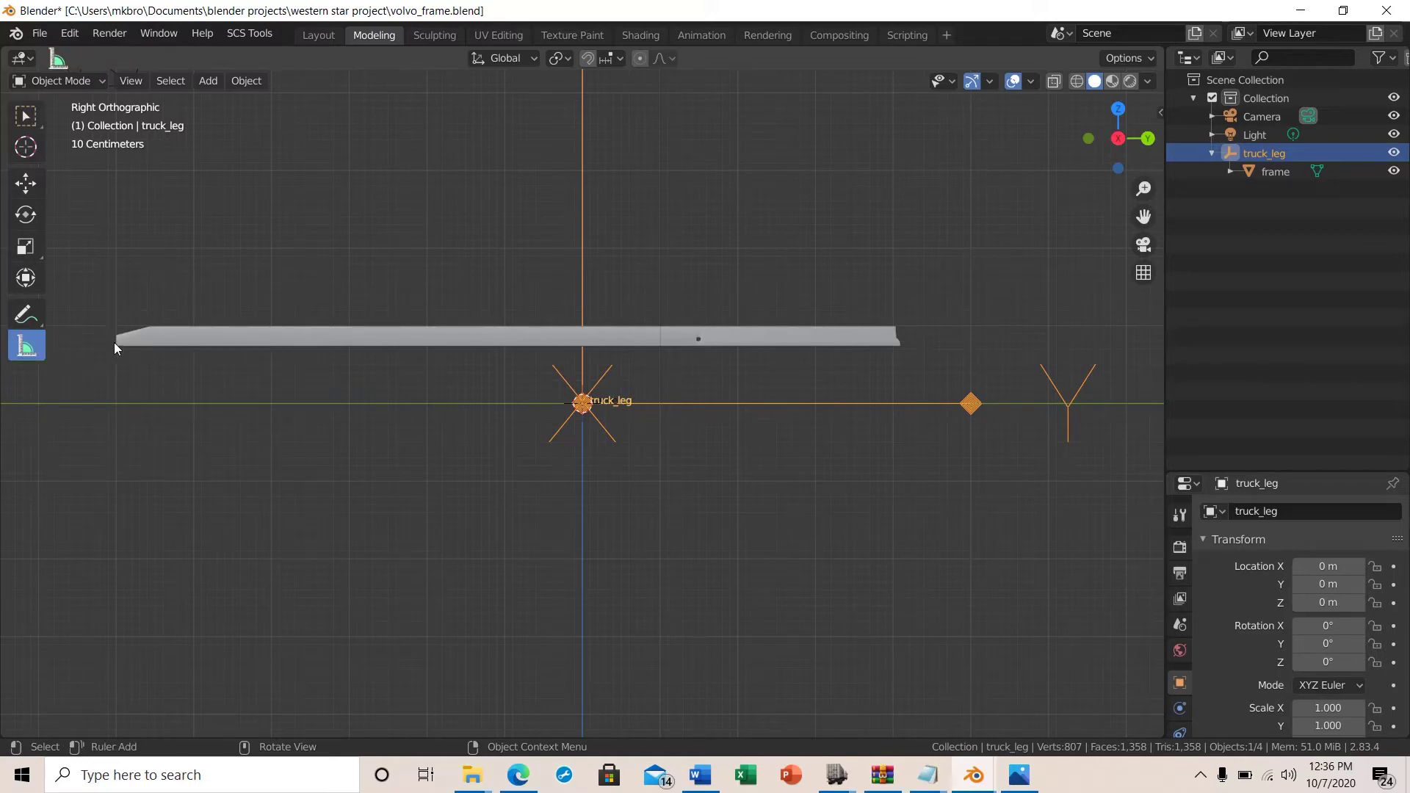
pyautogui.moveTo(115, 336); pyautogui.dragTo(901, 346)
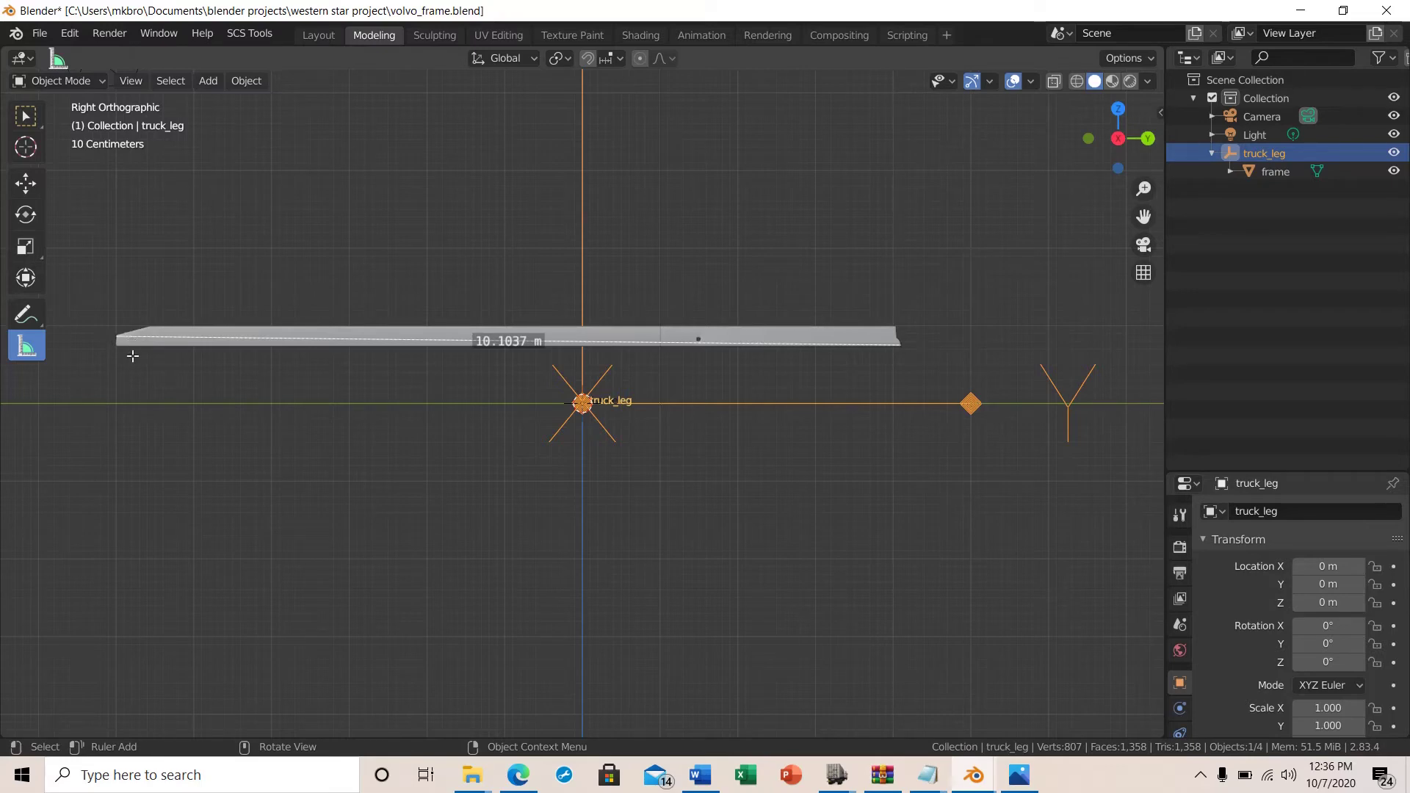
# Step: Move the ruler's endpoint at the tapered end down to the frame's lower corner
pyautogui.scroll(6, 169, 407)
pyautogui.keyDown('shift'); pyautogui.moveTo(219, 467); pyautogui.dragTo(1070, 587, button='middle'); pyautogui.keyUp('shift')
pyautogui.scroll(-6, 1076, 565)
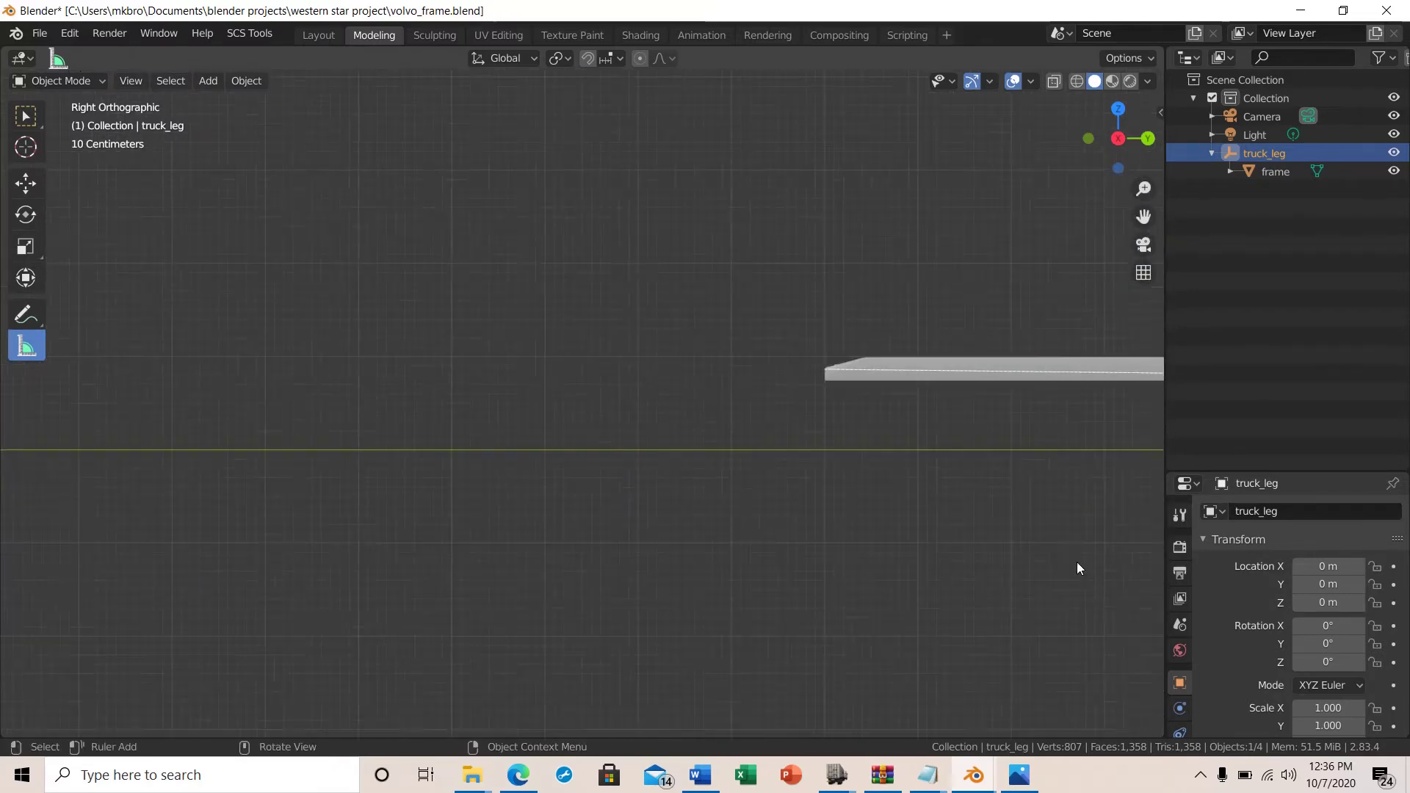
pyautogui.keyDown('shift'); pyautogui.moveTo(844, 502); pyautogui.dragTo(848, 480, button='middle'); pyautogui.keyUp('shift')
pyautogui.scroll(1, 850, 481)
pyautogui.scroll(5, 852, 480)
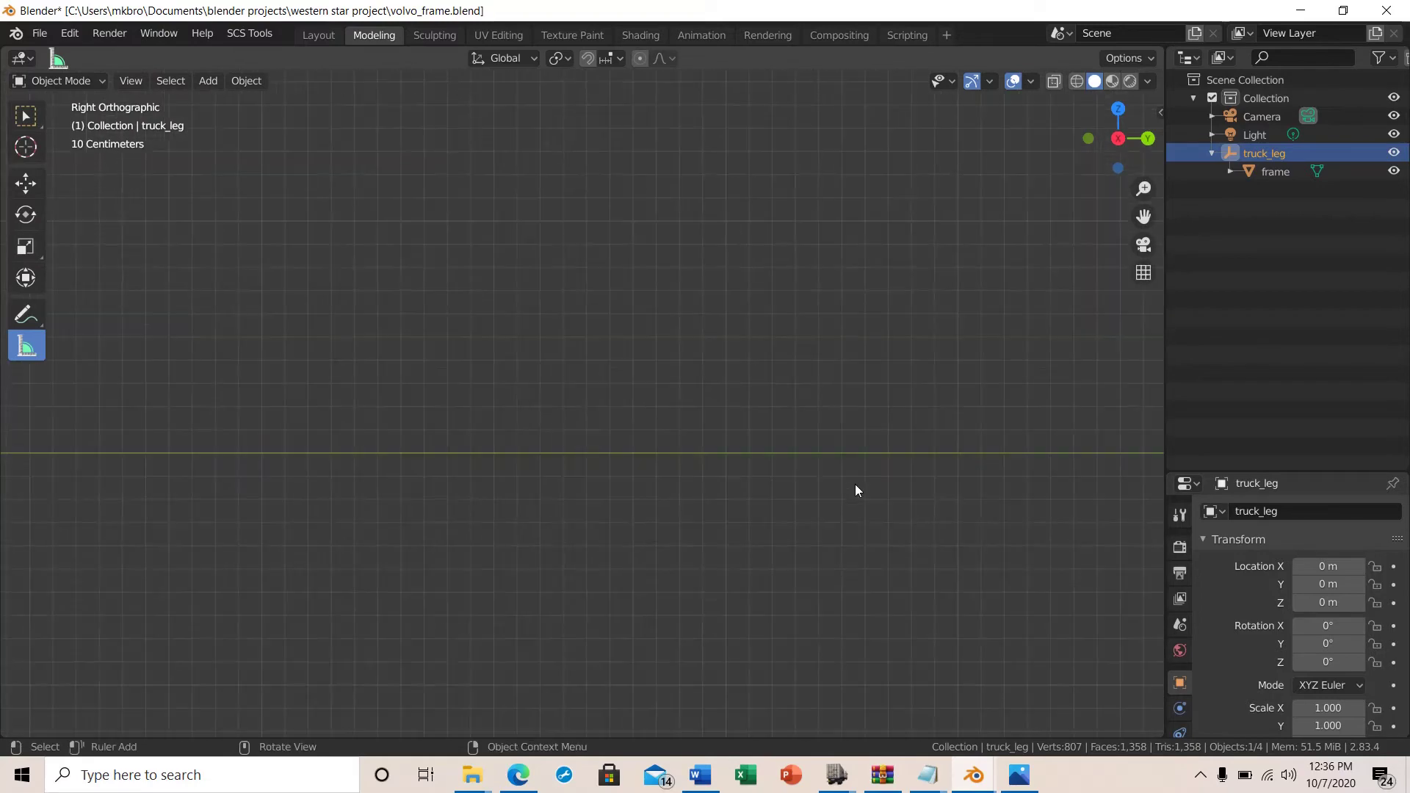
pyautogui.keyDown('shift'); pyautogui.moveTo(795, 523); pyautogui.dragTo(286, 666, button='middle'); pyautogui.keyUp('shift')
pyautogui.scroll(5, 683, 534)
pyautogui.keyDown('shift'); pyautogui.moveTo(803, 601); pyautogui.dragTo(556, 667, button='middle'); pyautogui.keyUp('shift')
pyautogui.scroll(4, 707, 649)
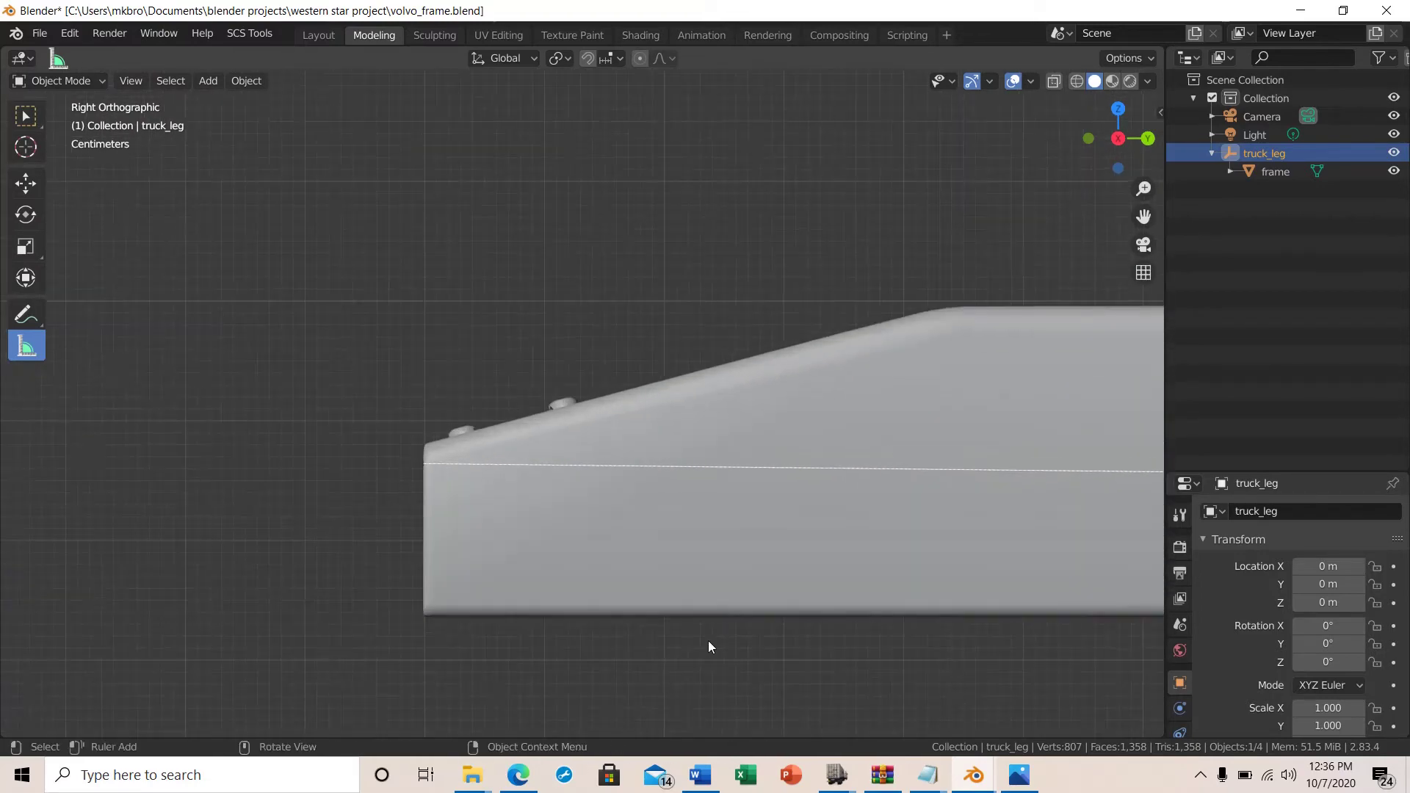
pyautogui.moveTo(424, 463); pyautogui.dragTo(422, 599)
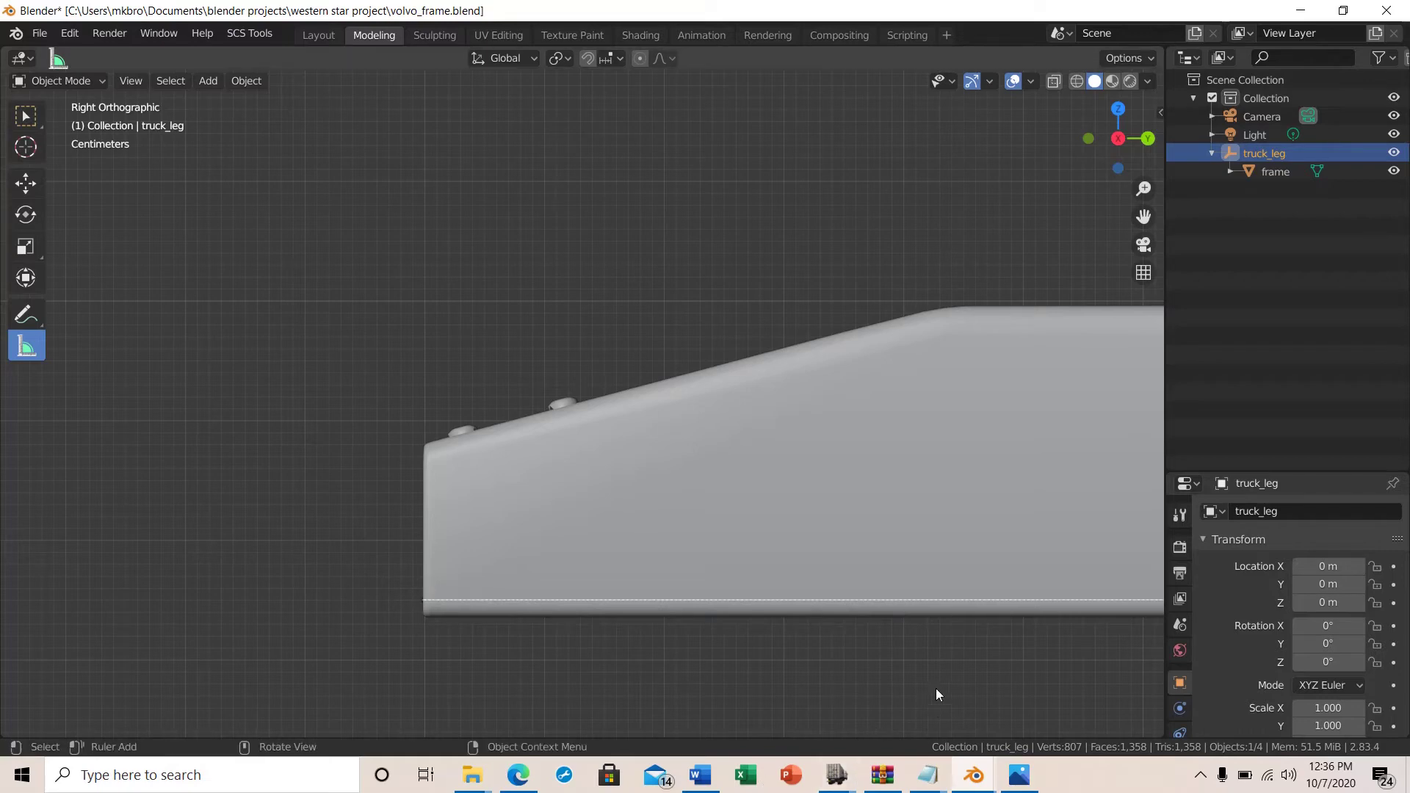
# Step: Align the ruler's other endpoint with the frame's lower corner at the notched end
pyautogui.scroll(-2, 940, 687)
pyautogui.scroll(-5, 943, 683)
pyautogui.keyDown('shift'); pyautogui.moveTo(986, 648); pyautogui.dragTo(781, 583, button='middle'); pyautogui.keyUp('shift')
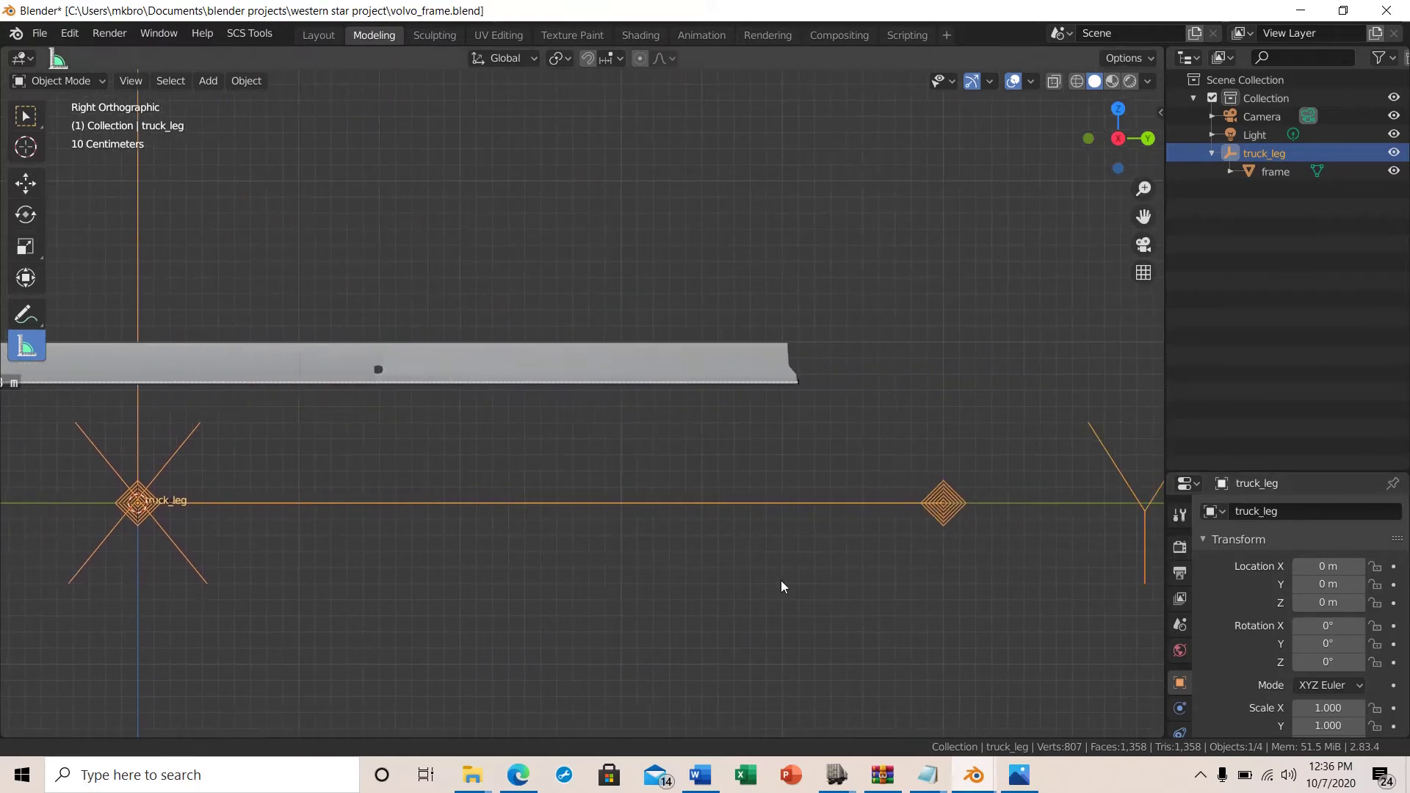
pyautogui.scroll(2, 877, 460)
pyautogui.scroll(3, 877, 460)
pyautogui.keyDown('shift'); pyautogui.moveTo(898, 579); pyautogui.dragTo(636, 558, button='middle'); pyautogui.keyUp('shift')
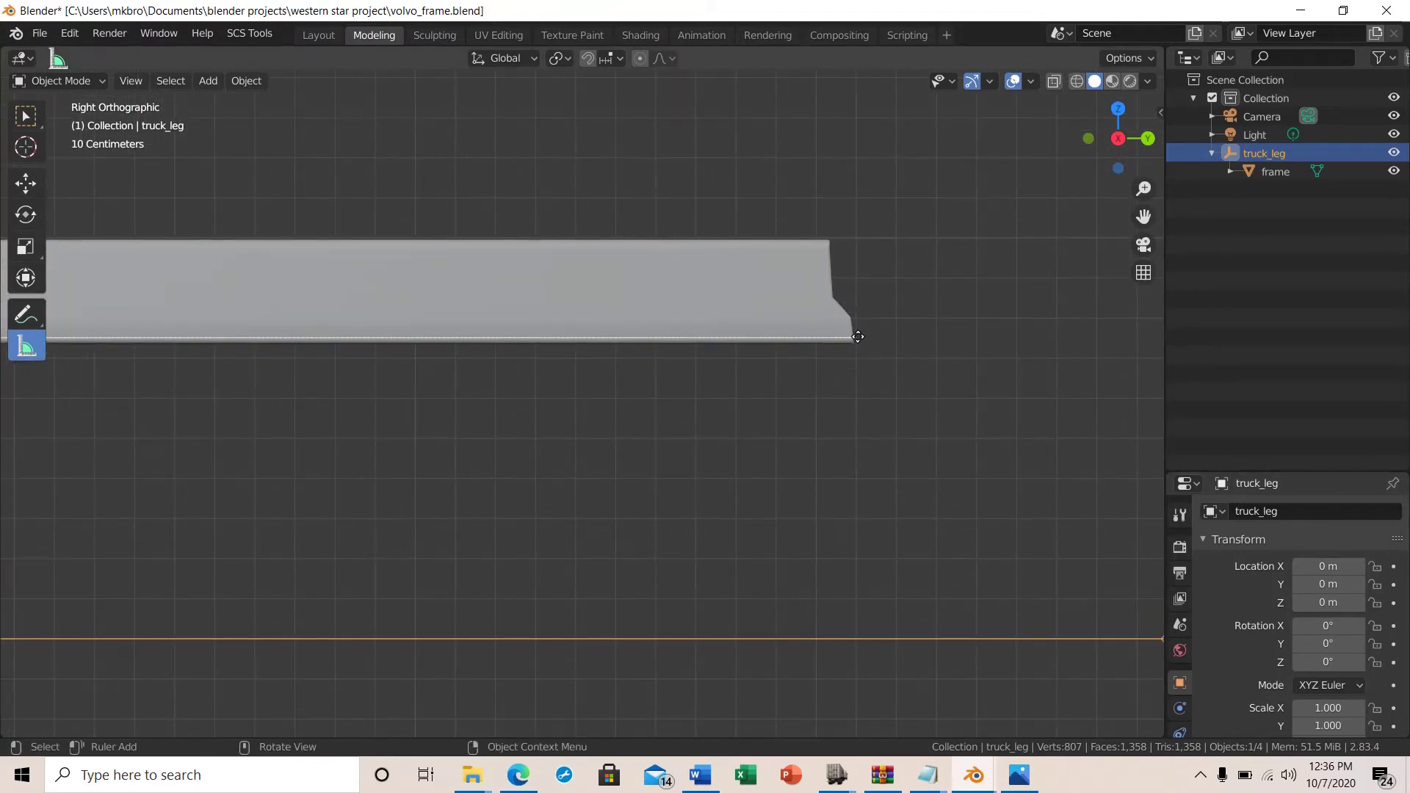
pyautogui.moveTo(855, 339); pyautogui.dragTo(852, 337)
pyautogui.scroll(-7, 901, 554)
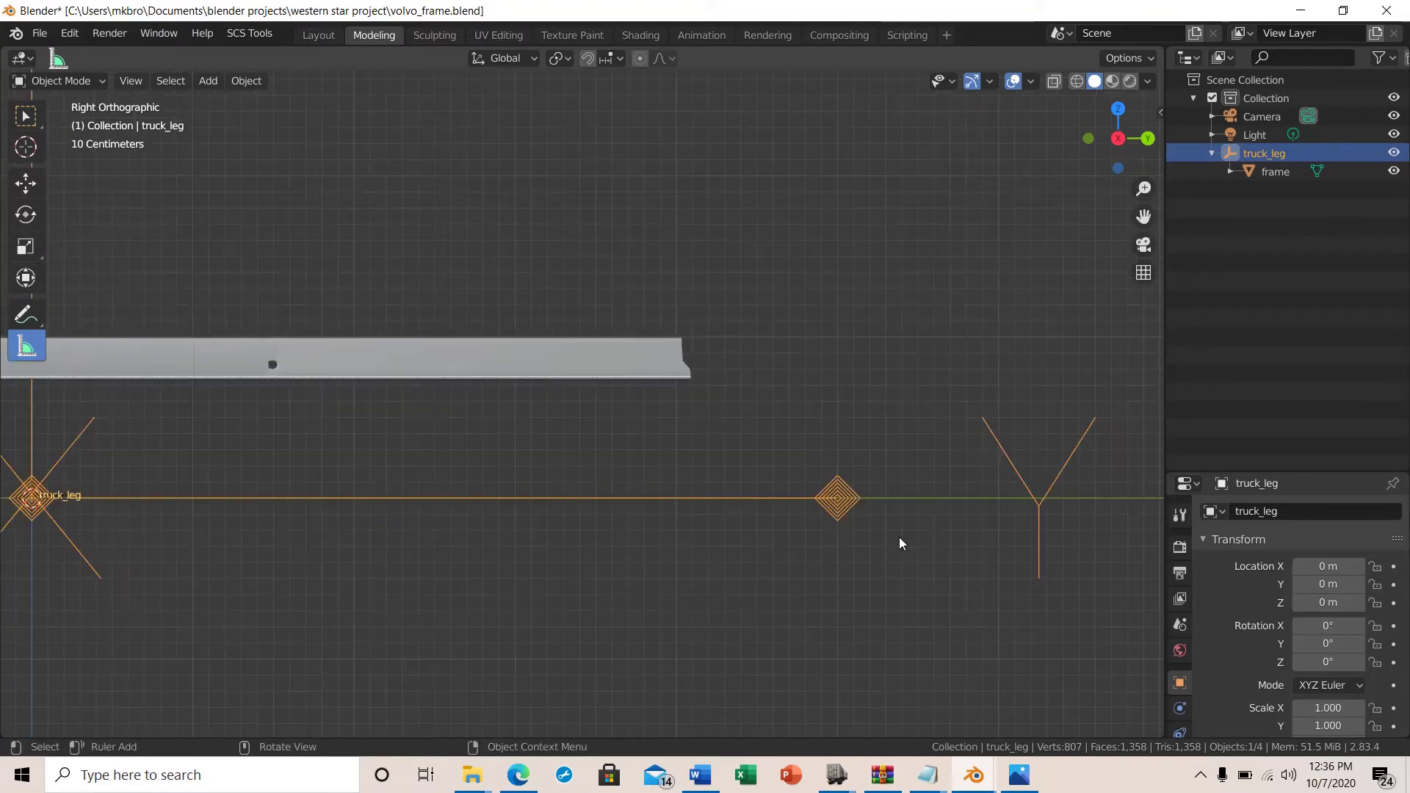
pyautogui.keyDown('shift'); pyautogui.moveTo(382, 544); pyautogui.dragTo(933, 579, button='middle'); pyautogui.keyUp('shift')
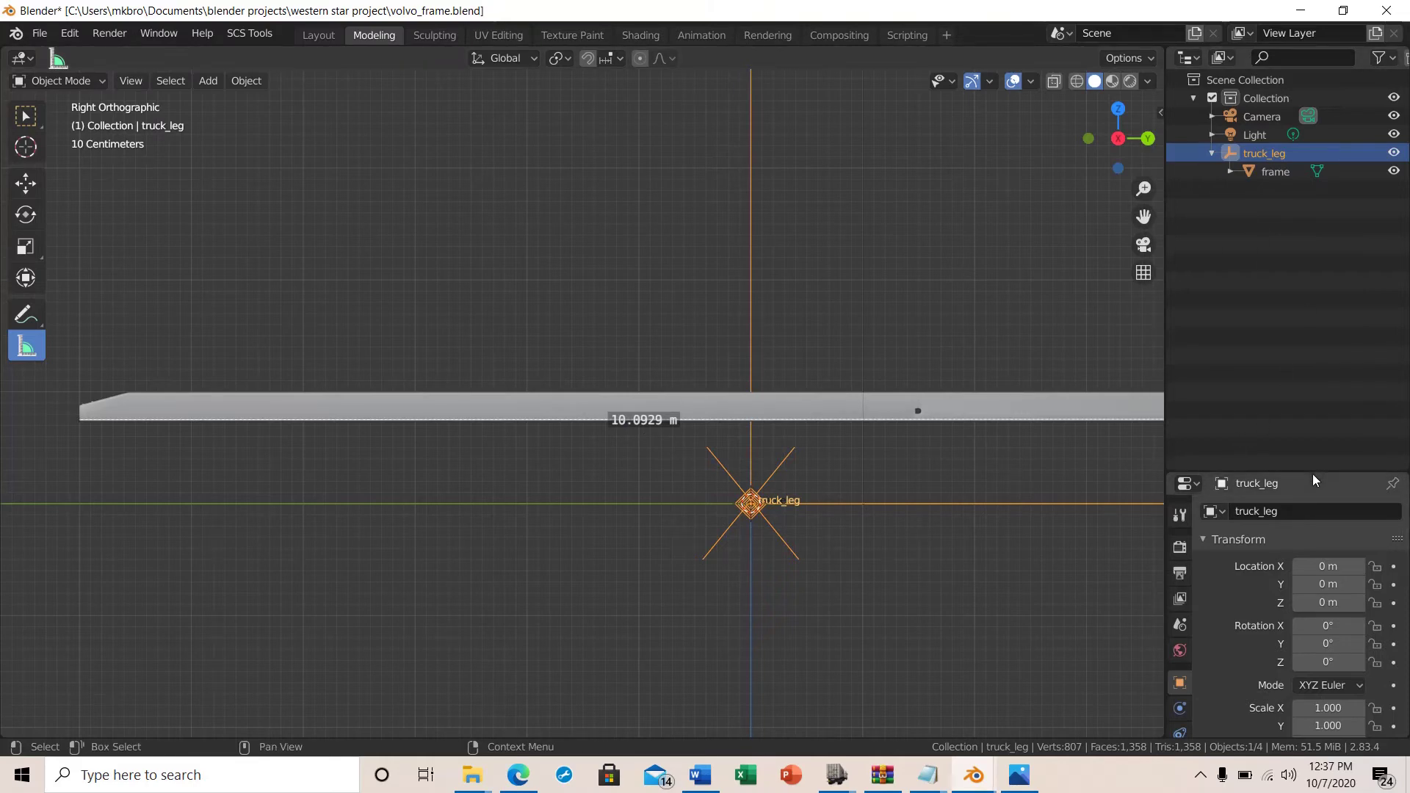
# Step: Enlarge the Properties editor and set the scene's unit system to Imperial
pyautogui.moveTo(1314, 470); pyautogui.dragTo(1341, 259)
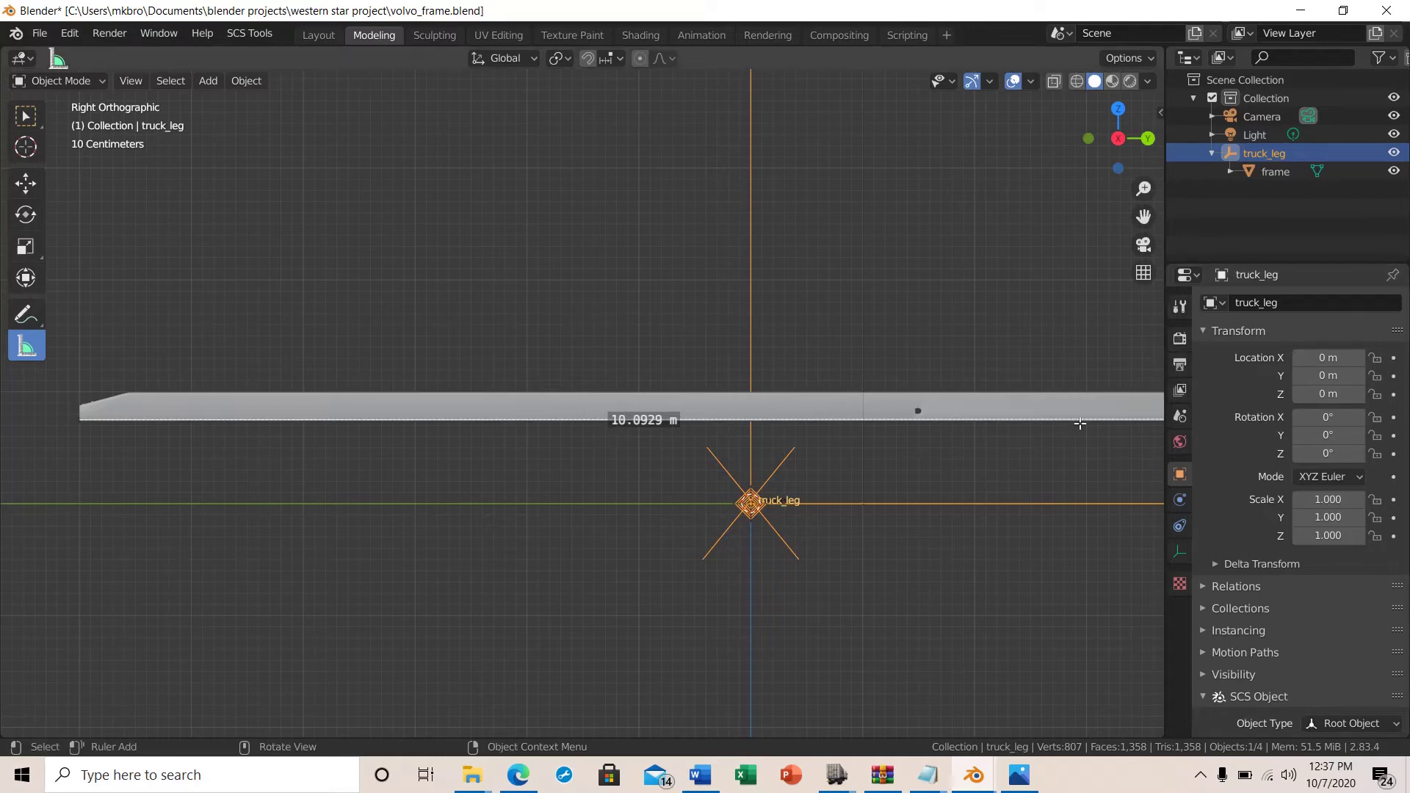
pyautogui.click(1178, 417)
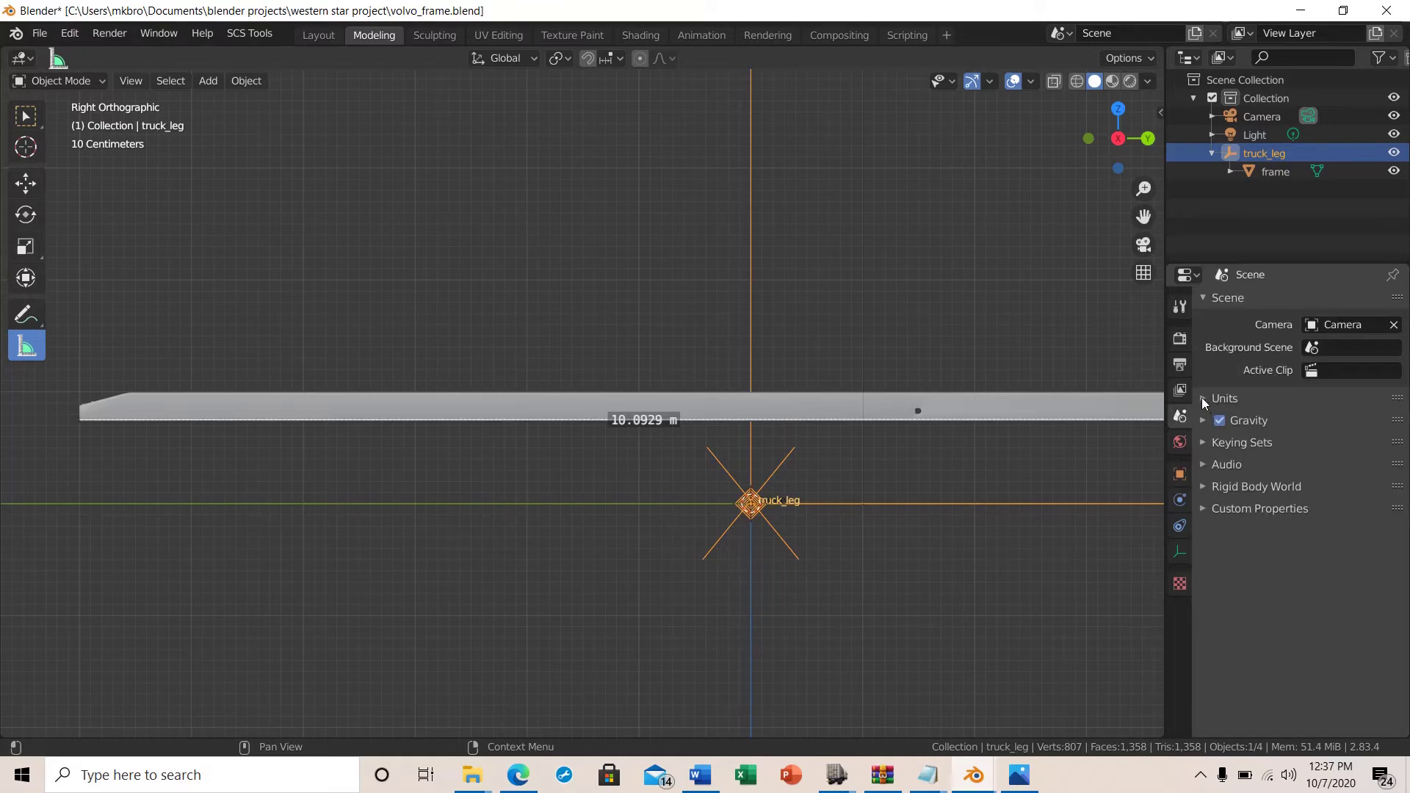
pyautogui.click(1202, 399)
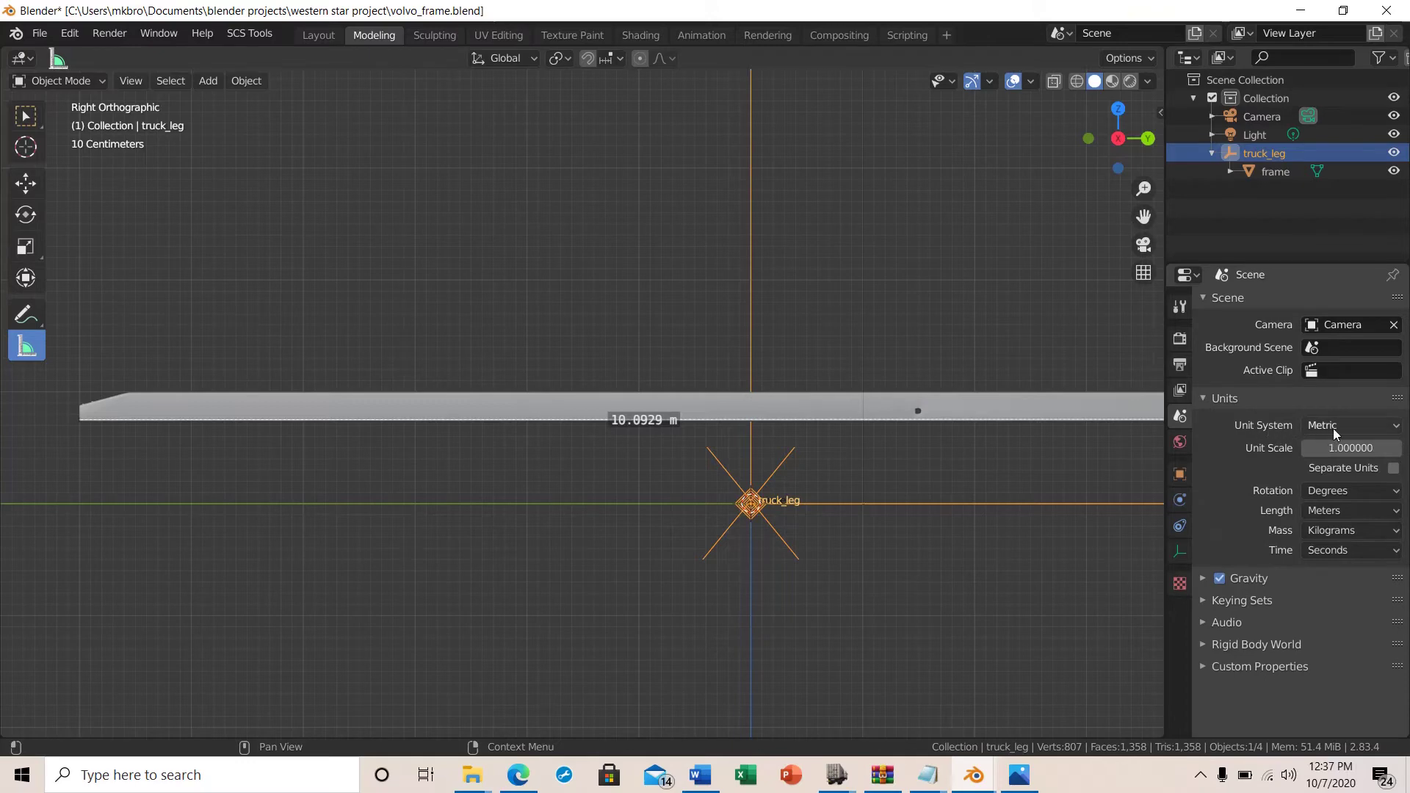
pyautogui.click(1397, 427)
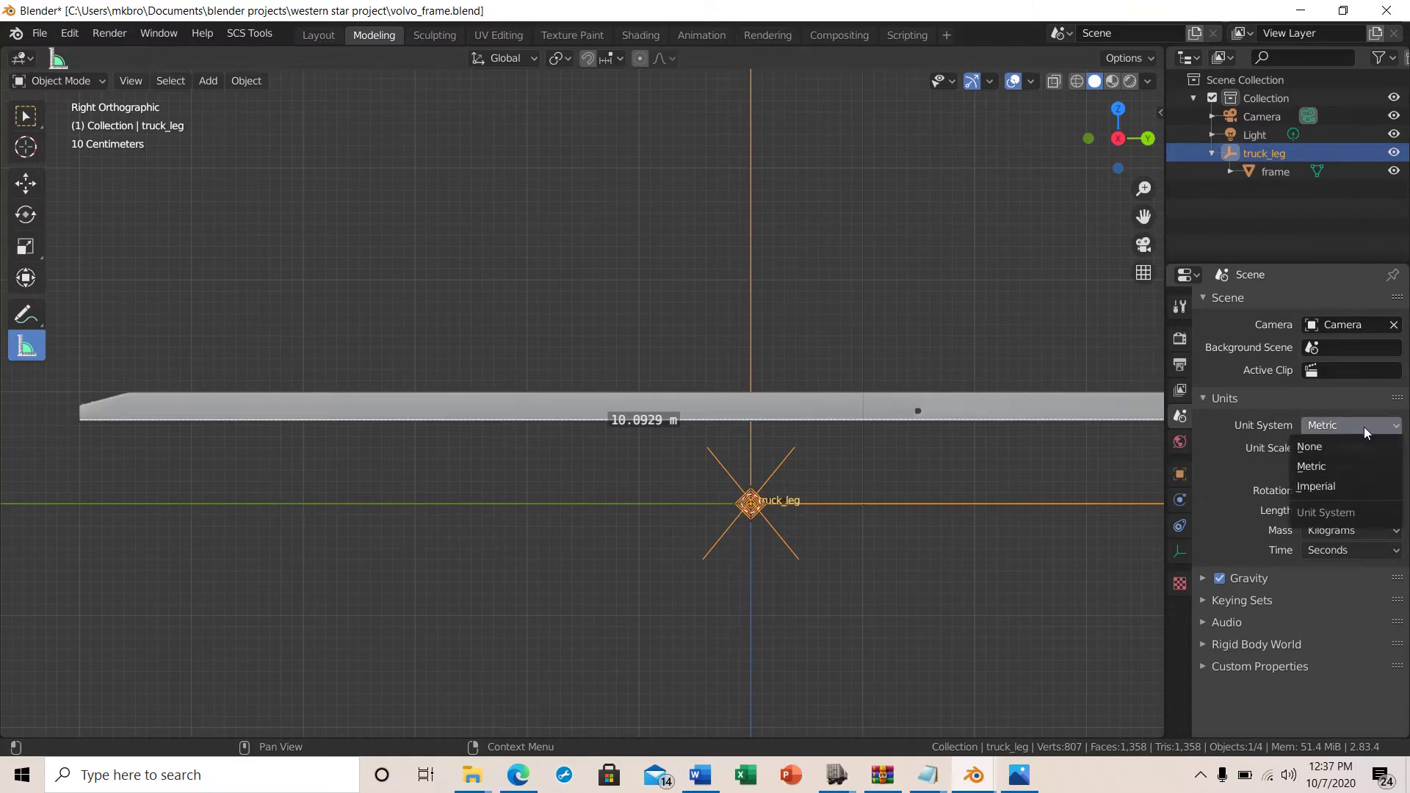
pyautogui.click(1329, 489)
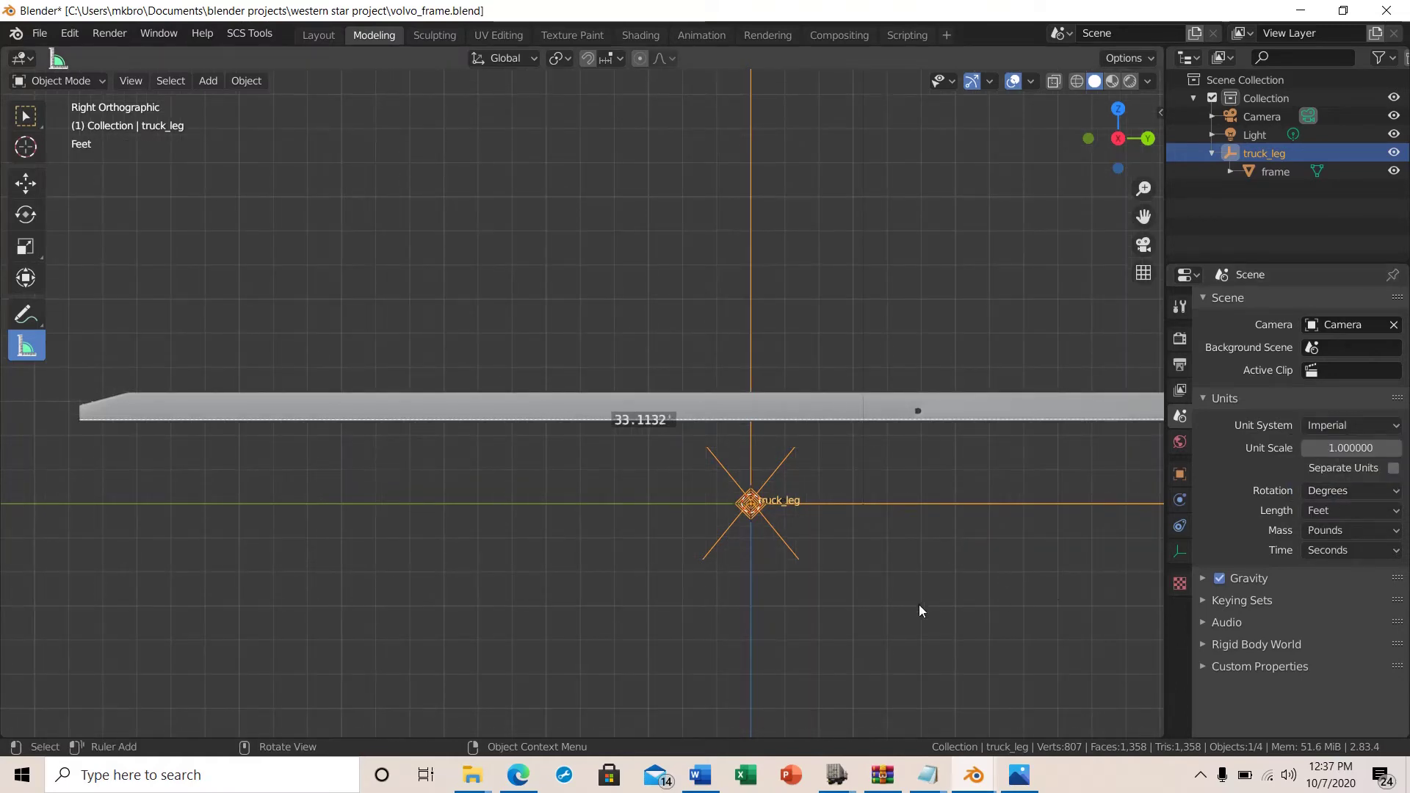
# Step: Examine the frame and its length measurement from several angles, checking its position relative to the truck_leg origin
pyautogui.moveTo(931, 610); pyautogui.dragTo(650, 468, button='middle')
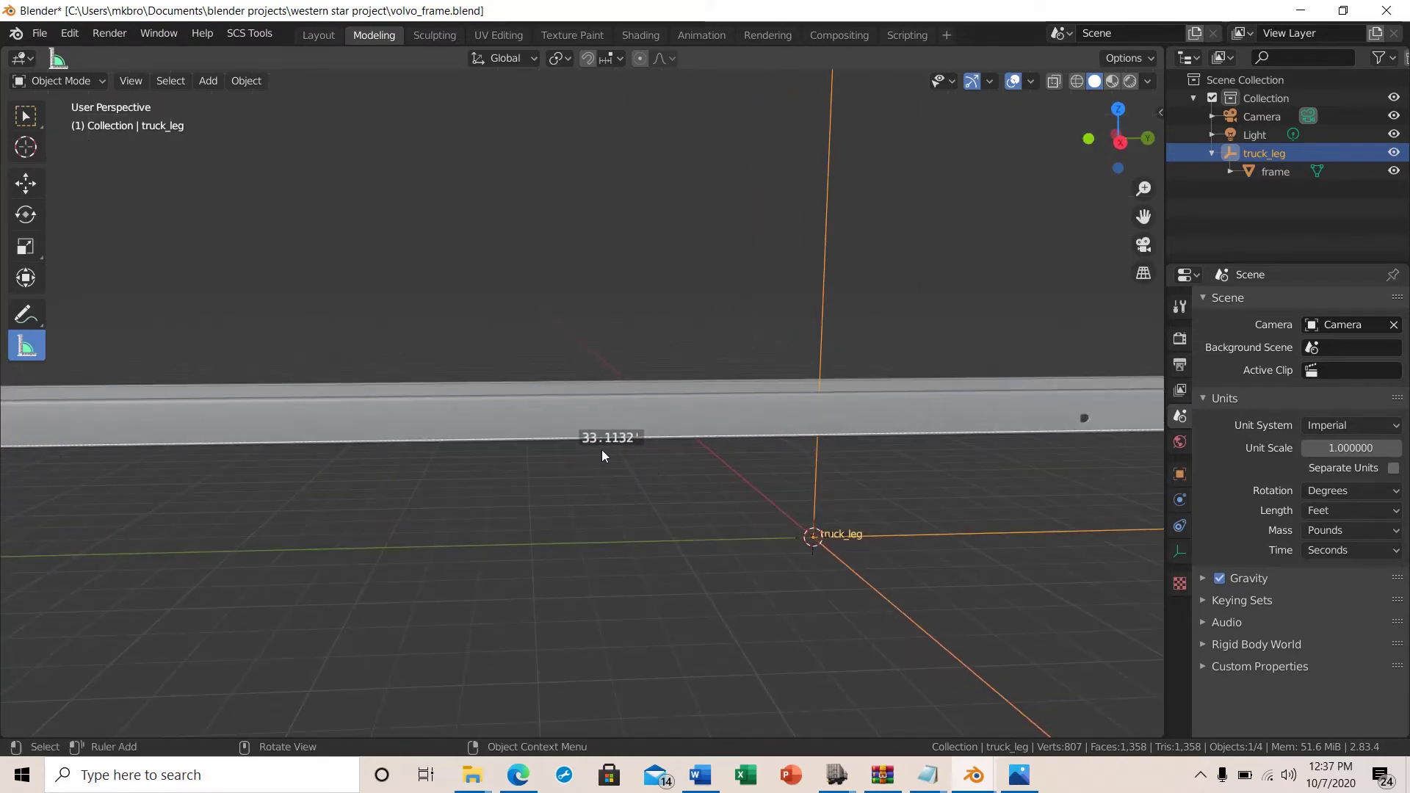
pyautogui.moveTo(799, 571); pyautogui.dragTo(948, 564, button='middle')
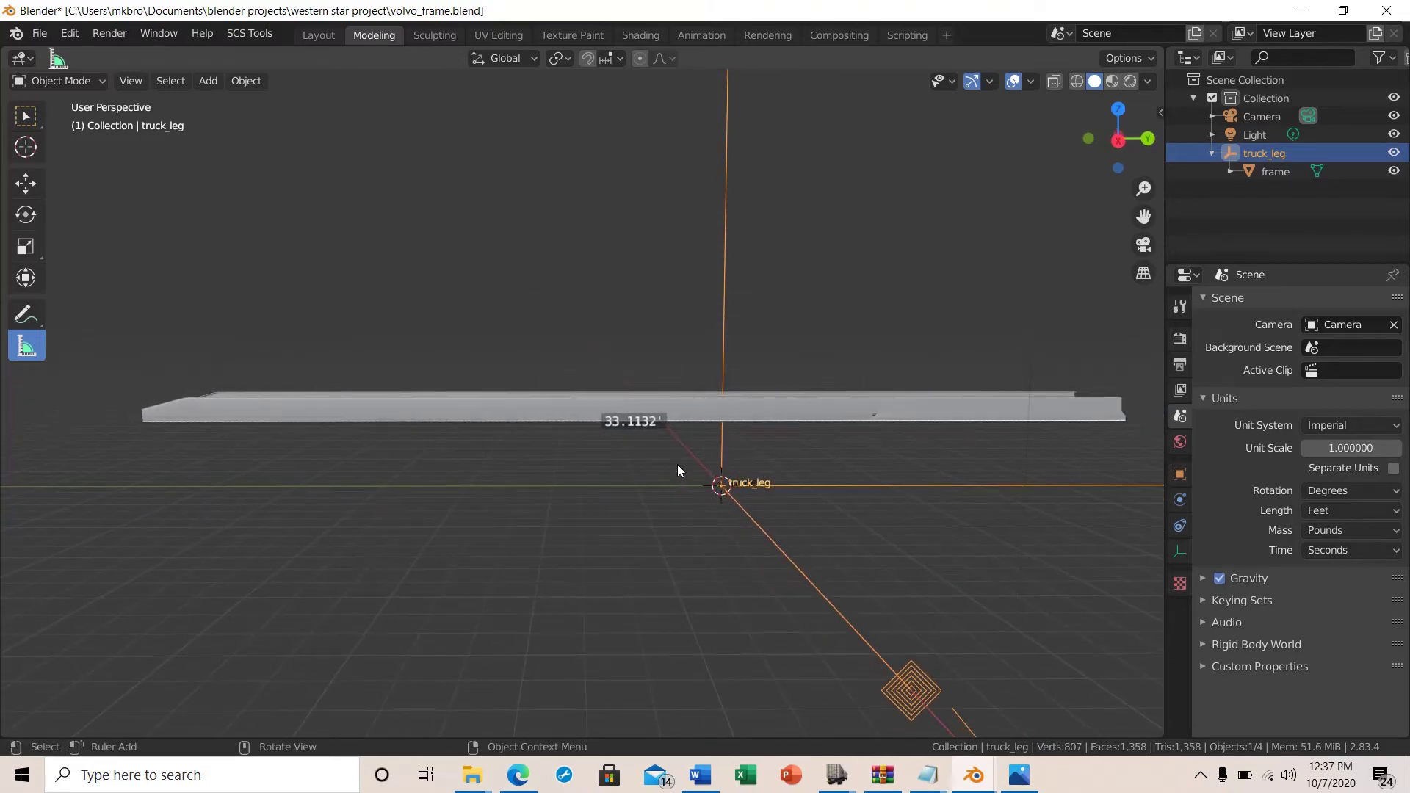
pyautogui.scroll(-1, 710, 488)
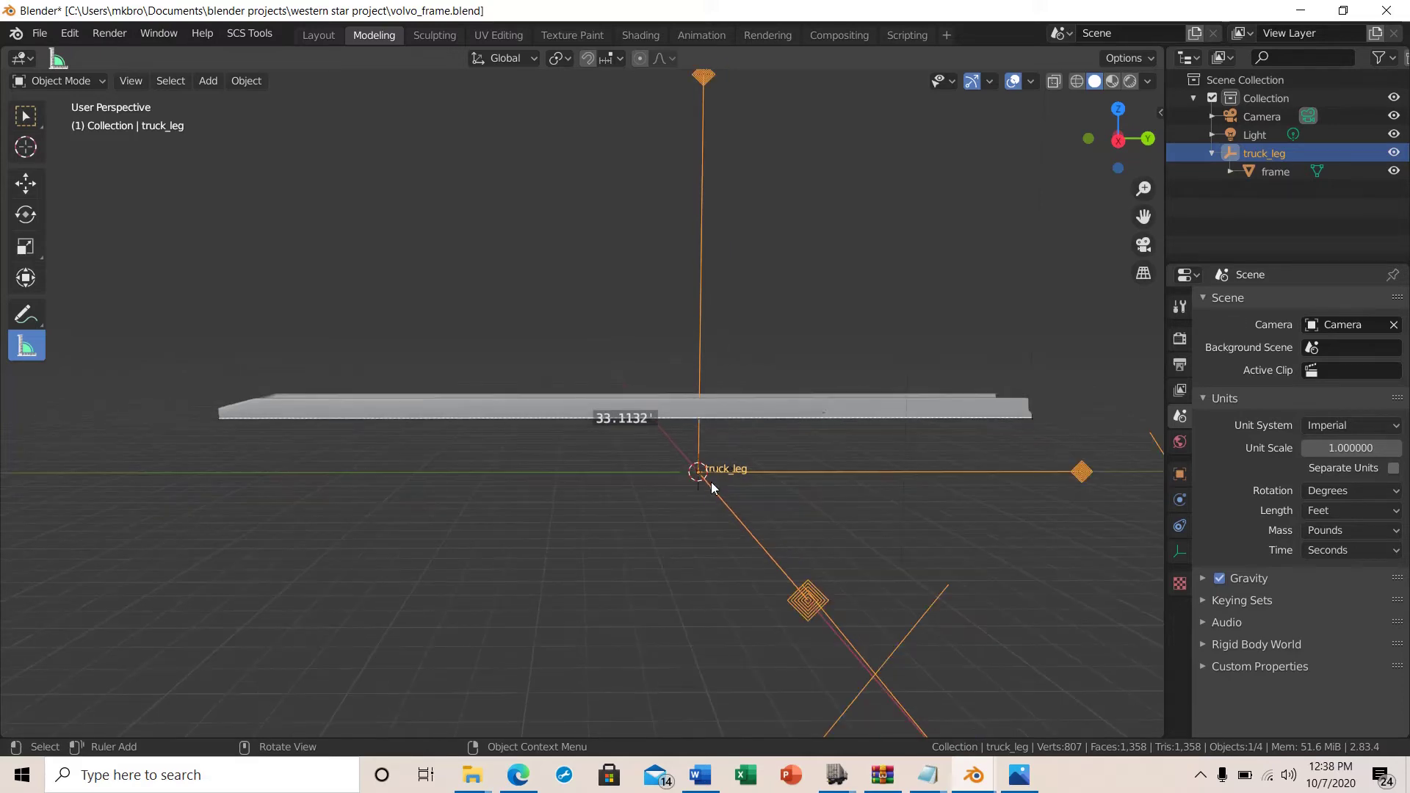
pyautogui.moveTo(748, 490); pyautogui.dragTo(733, 527, button='middle')
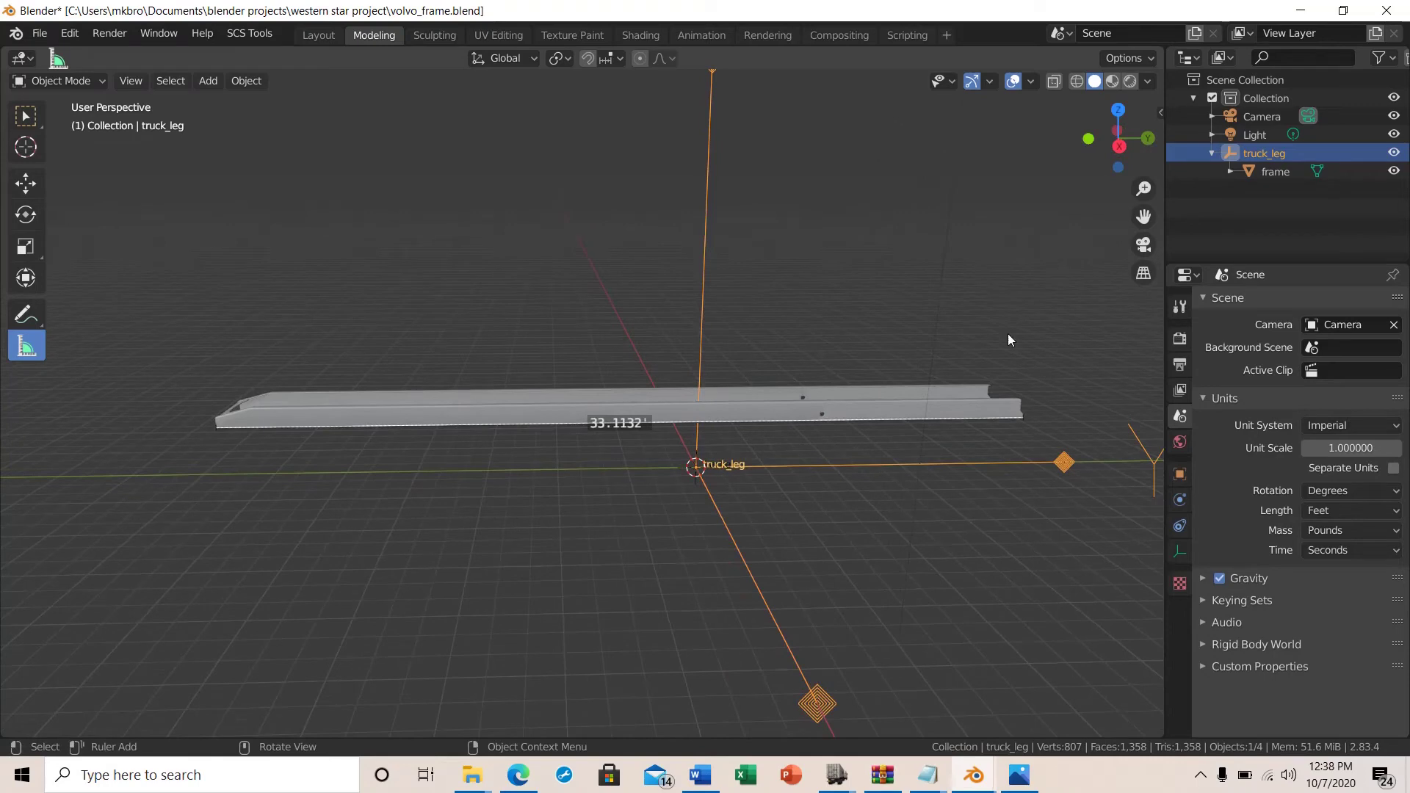
pyautogui.moveTo(872, 490); pyautogui.dragTo(857, 467, button='middle')
pyautogui.scroll(1, 859, 467)
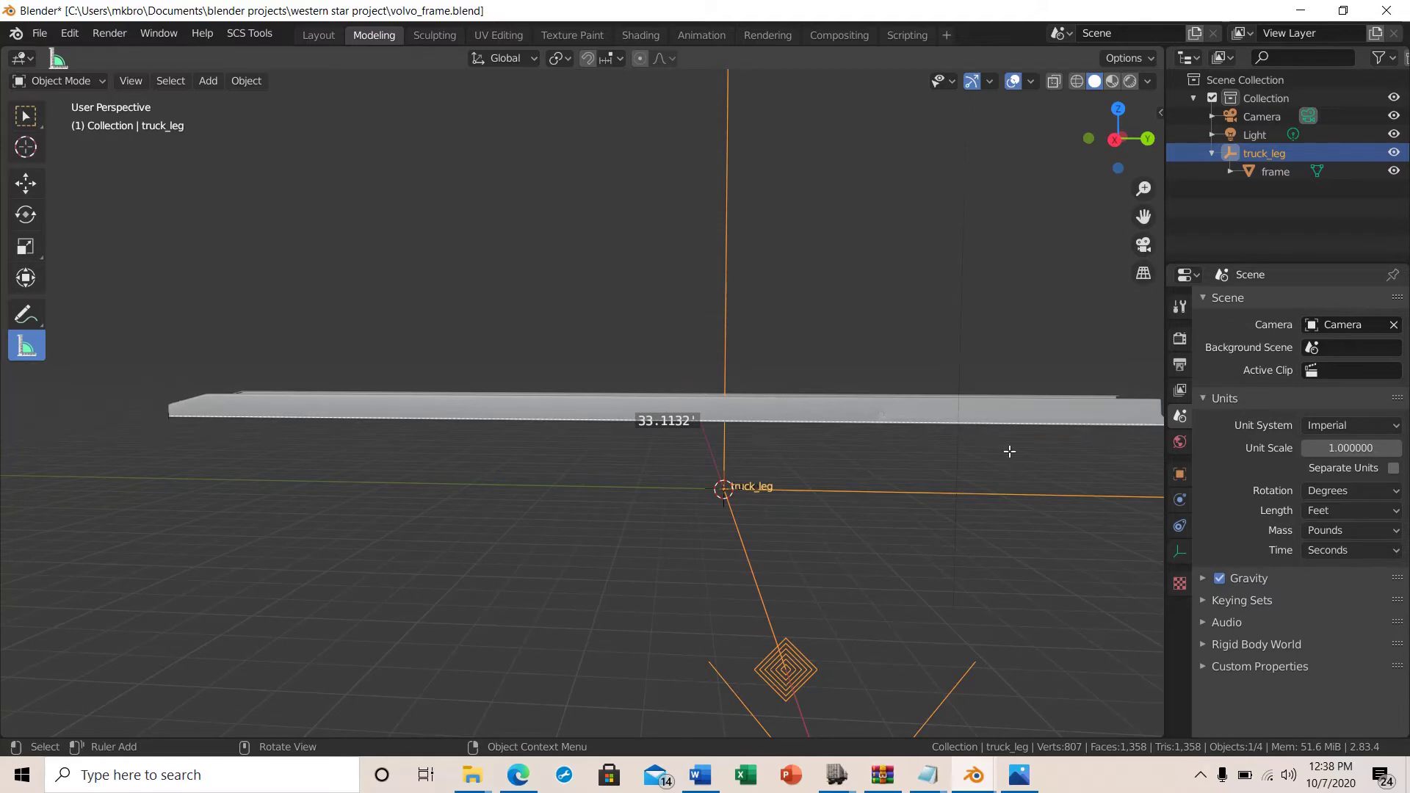
pyautogui.keyDown('shift'); pyautogui.moveTo(950, 505); pyautogui.dragTo(738, 497, button='middle'); pyautogui.keyUp('shift')
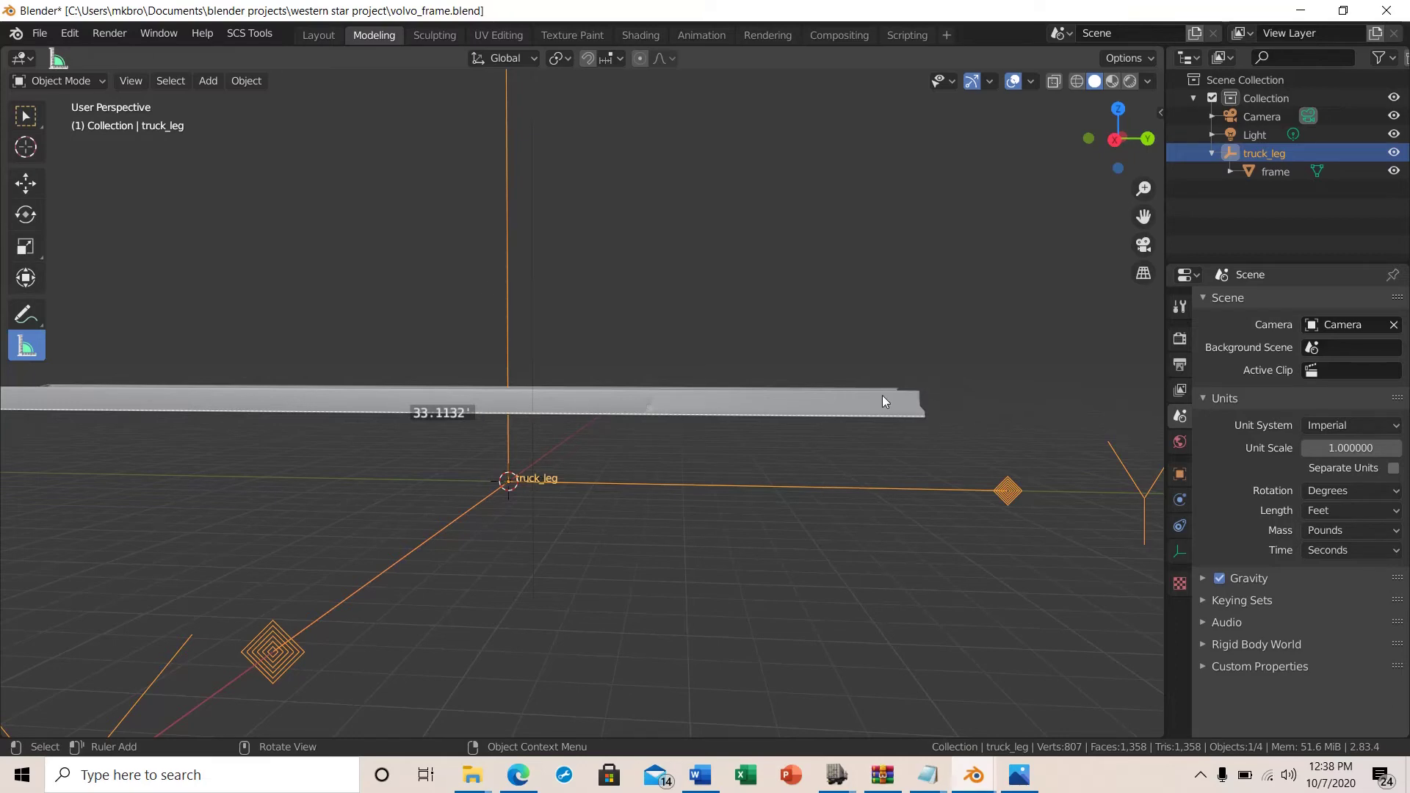
pyautogui.moveTo(855, 459)
pyautogui.mouseDown(button='middle')
pyautogui.moveTo(855, 478)
pyautogui.moveTo(839, 457)
pyautogui.mouseUp(button='middle')
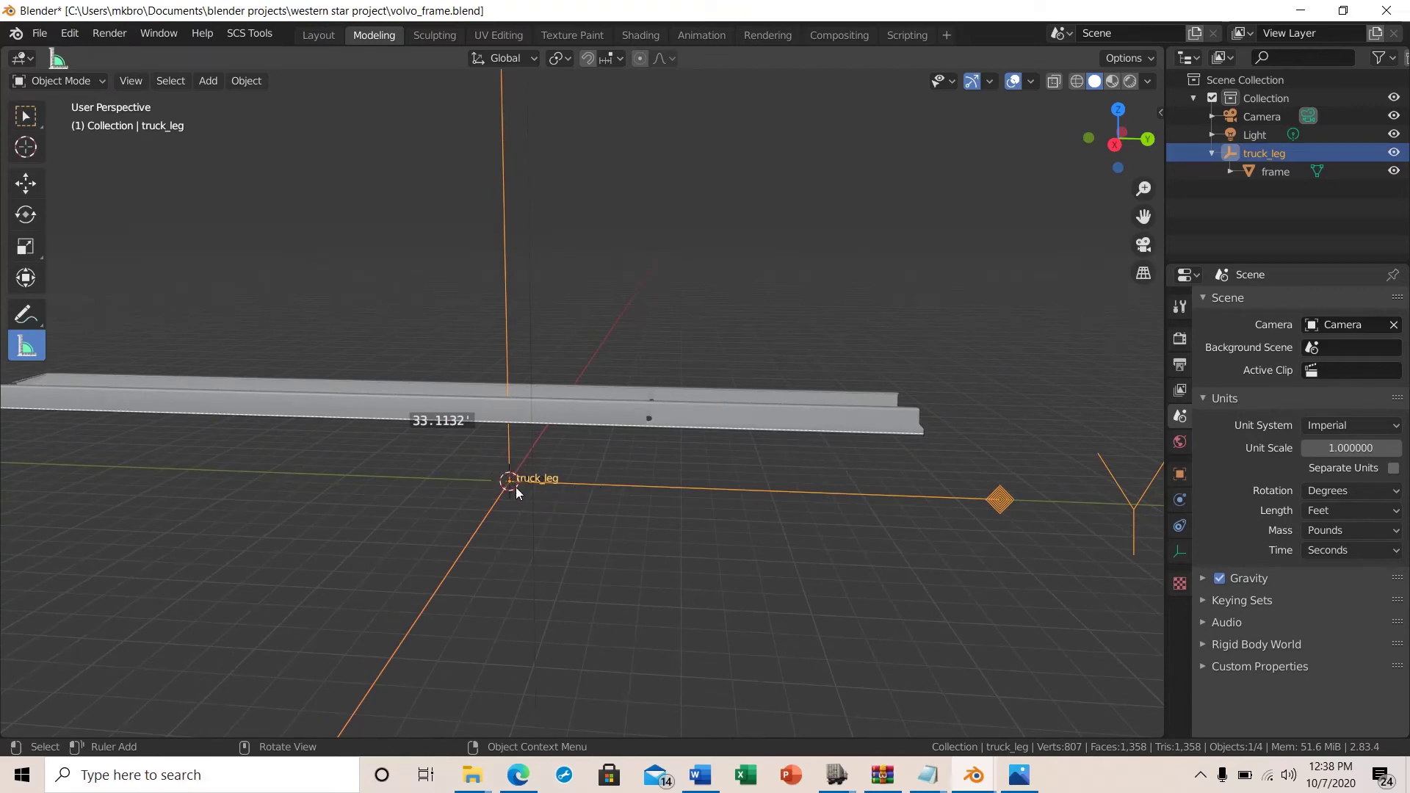
pyautogui.moveTo(518, 530); pyautogui.dragTo(629, 532, button='middle')
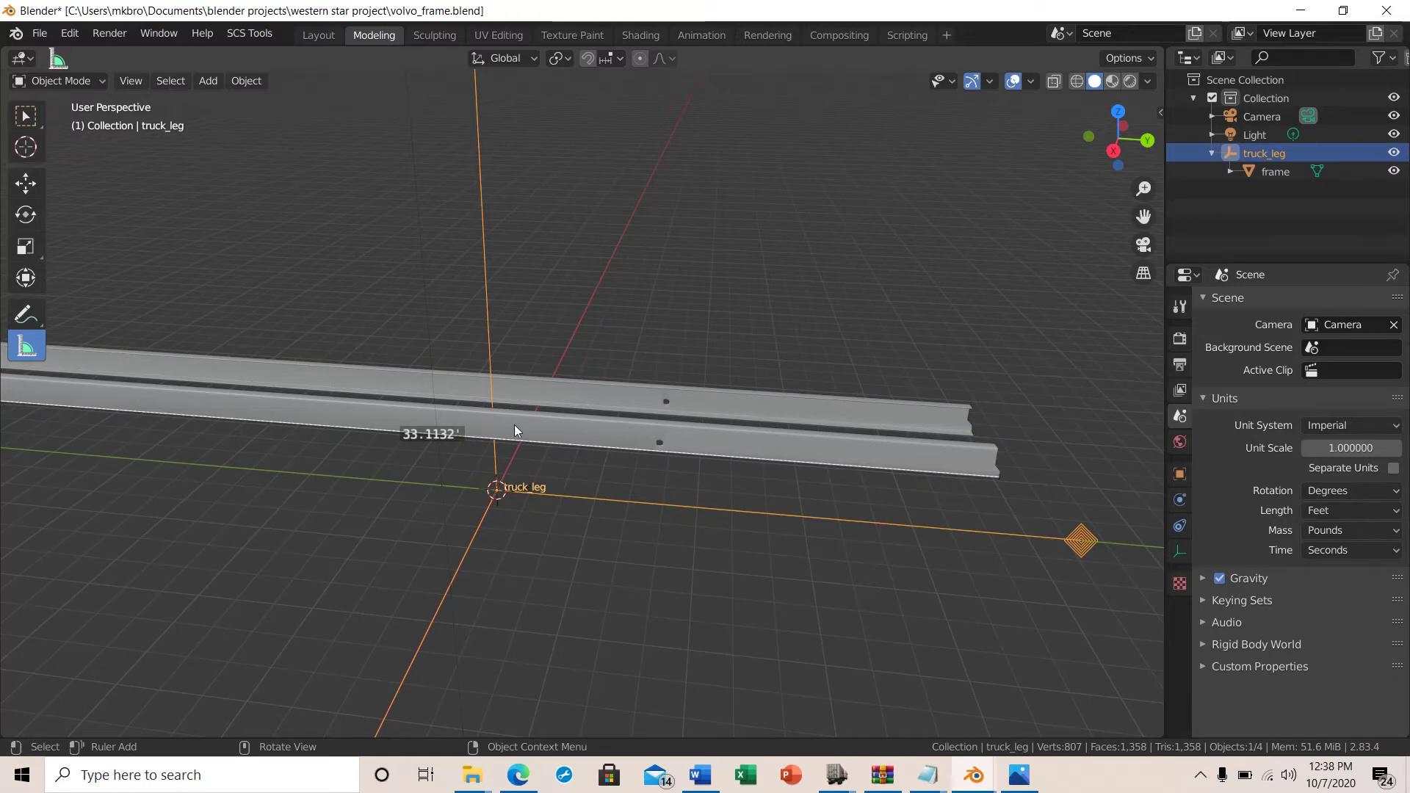
pyautogui.moveTo(552, 507); pyautogui.dragTo(587, 485, button='middle')
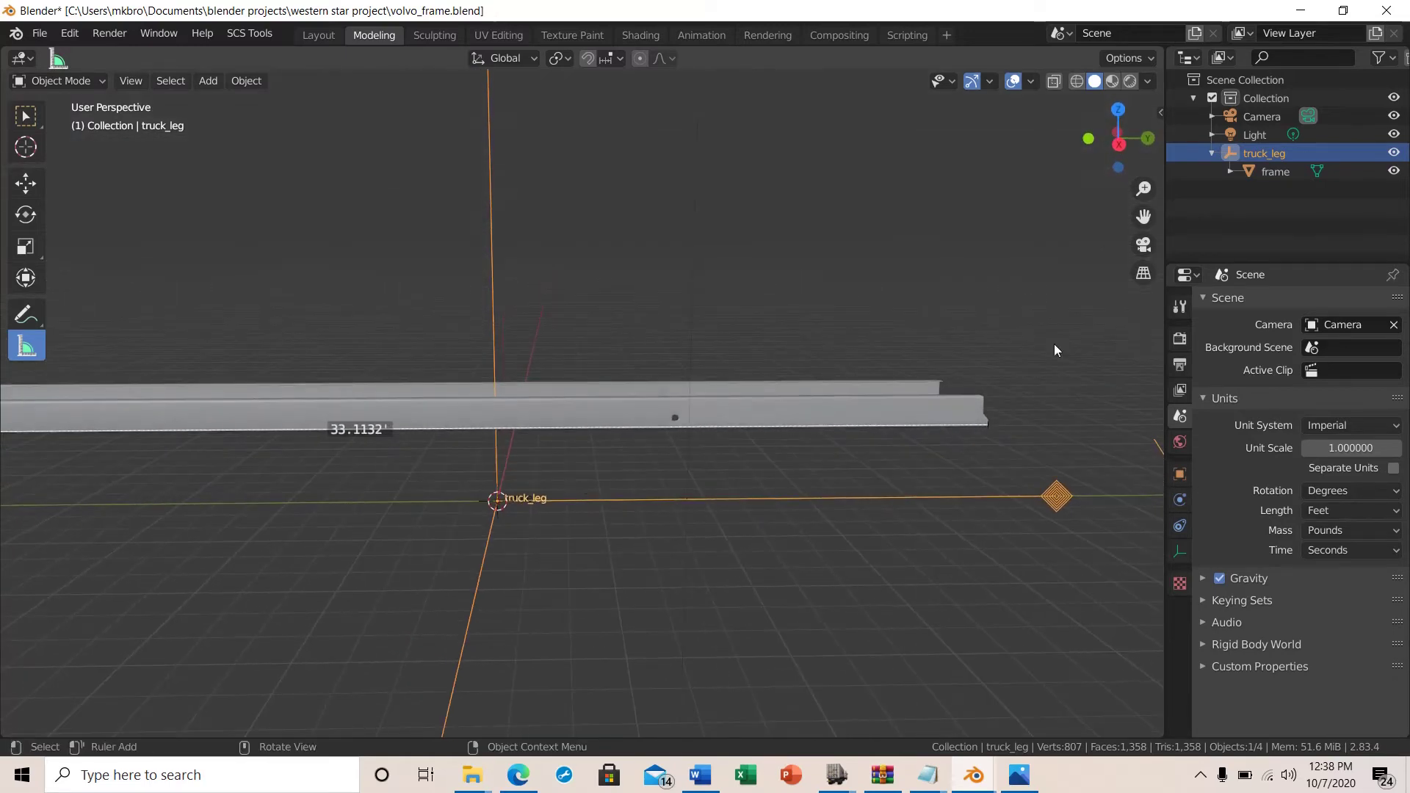
# Step: Duplicate the frame object in the Outliner by copying it and pasting its data-block
pyautogui.click(1274, 170)
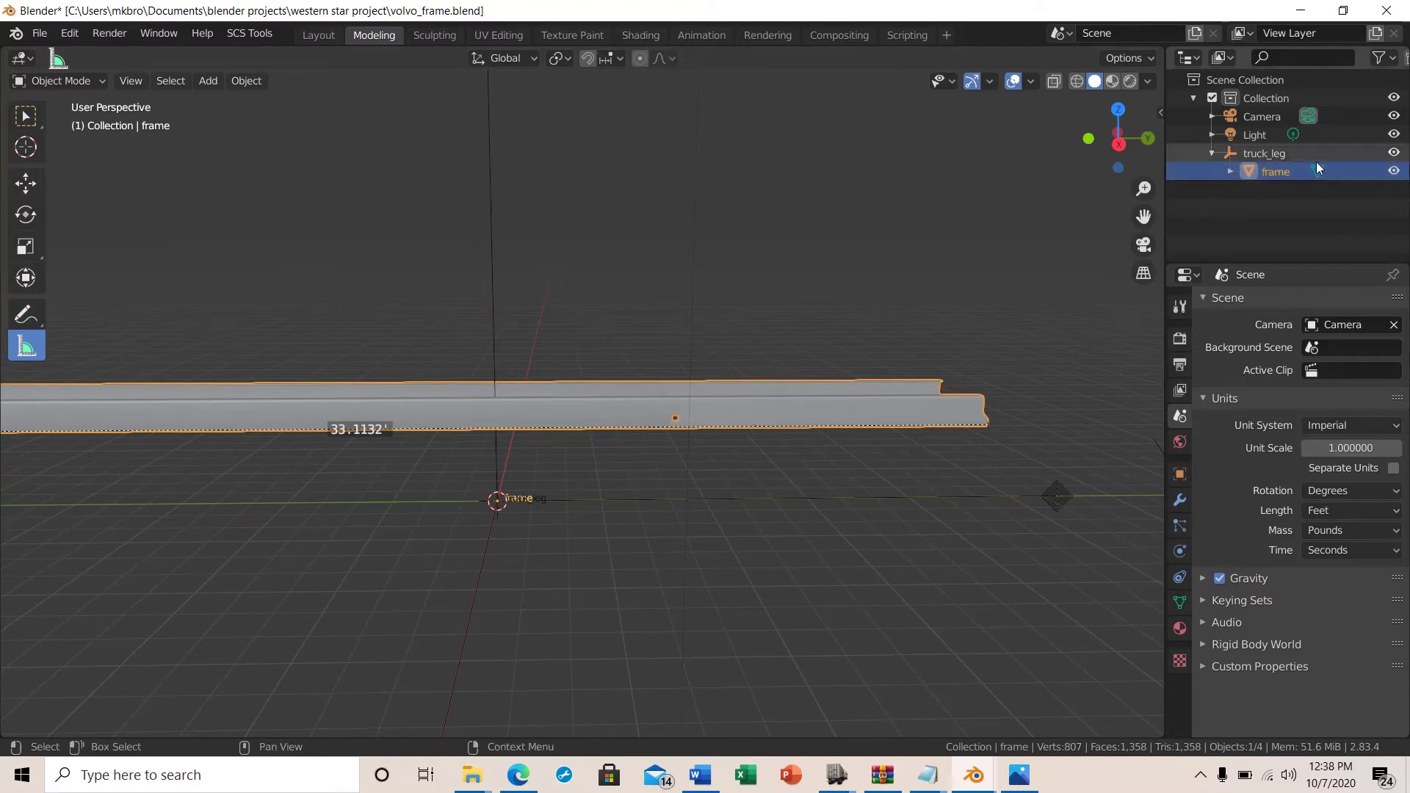
pyautogui.rightClick(1199, 172)
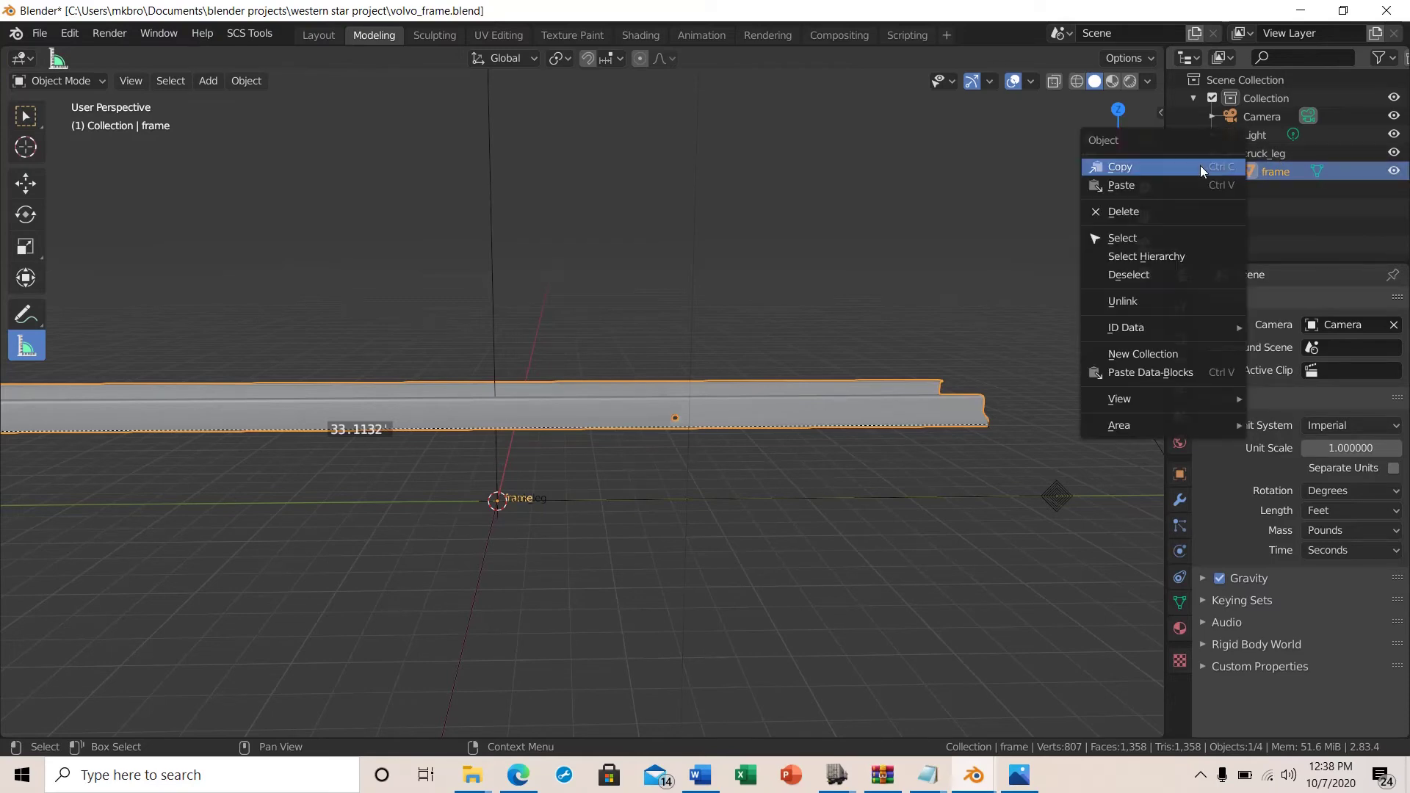
pyautogui.click(1166, 167)
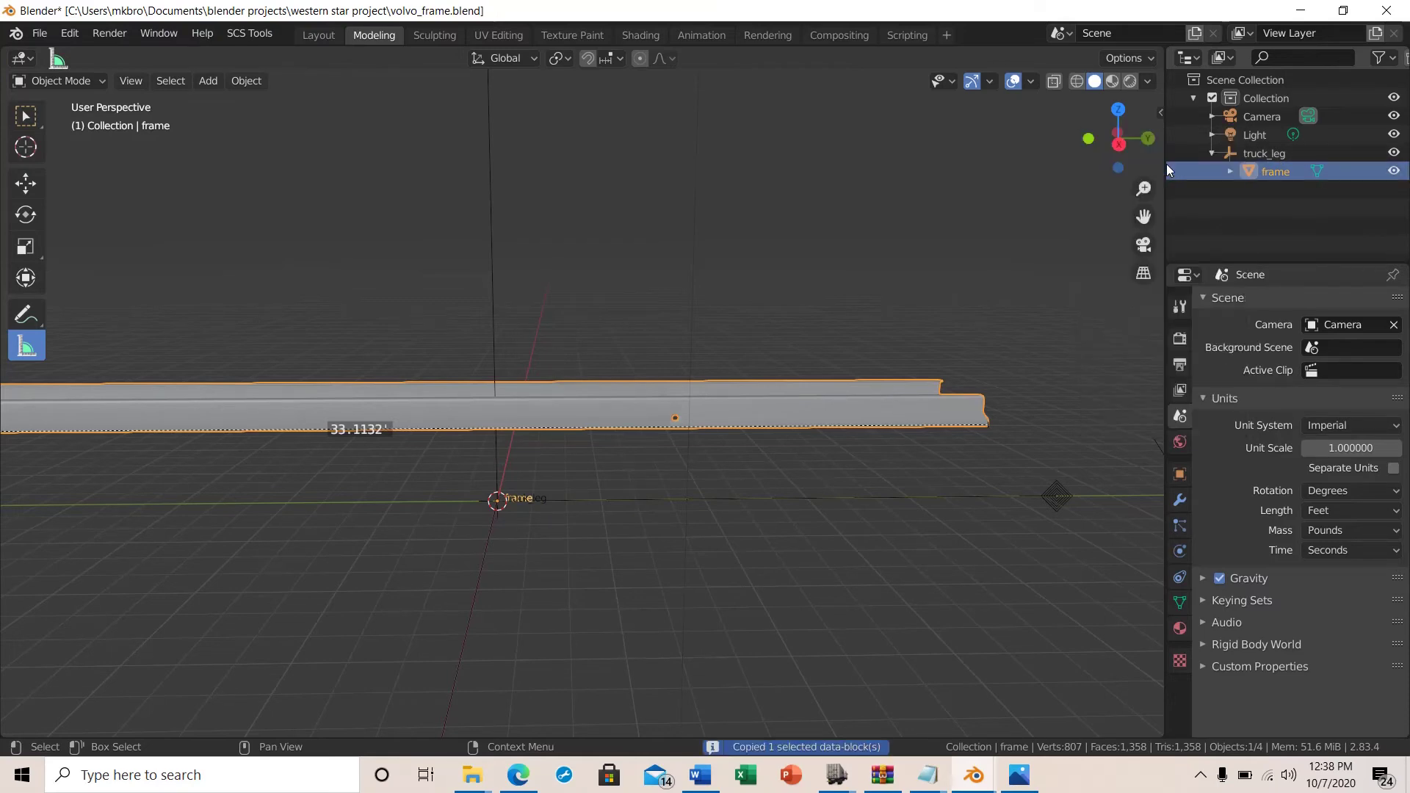
pyautogui.rightClick(1206, 185)
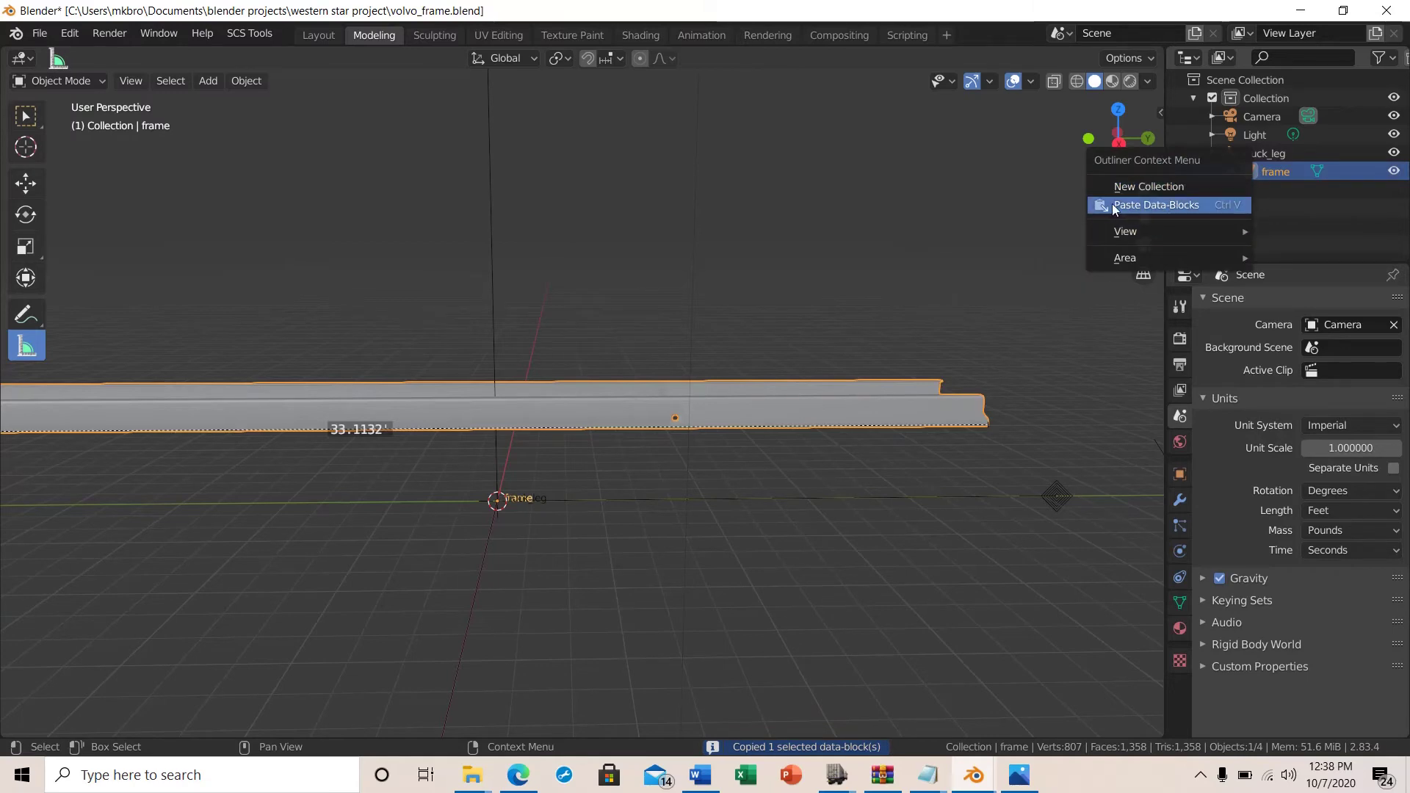
pyautogui.click(1152, 205)
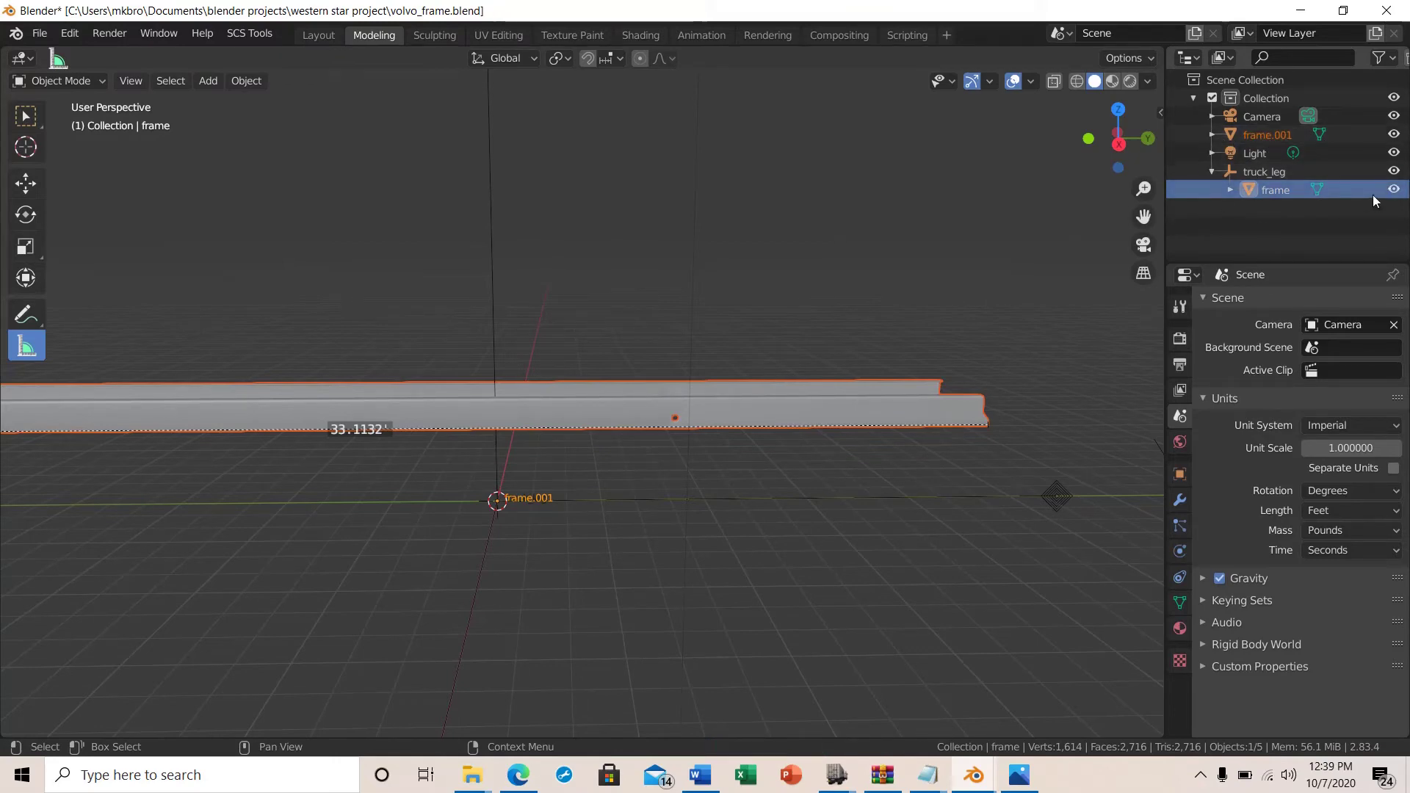
# Step: Toggle the visibility of the two frame objects, leaving the original under truck_leg hidden and the copy shown
pyautogui.moveTo(670, 510); pyautogui.dragTo(642, 554, button='middle')
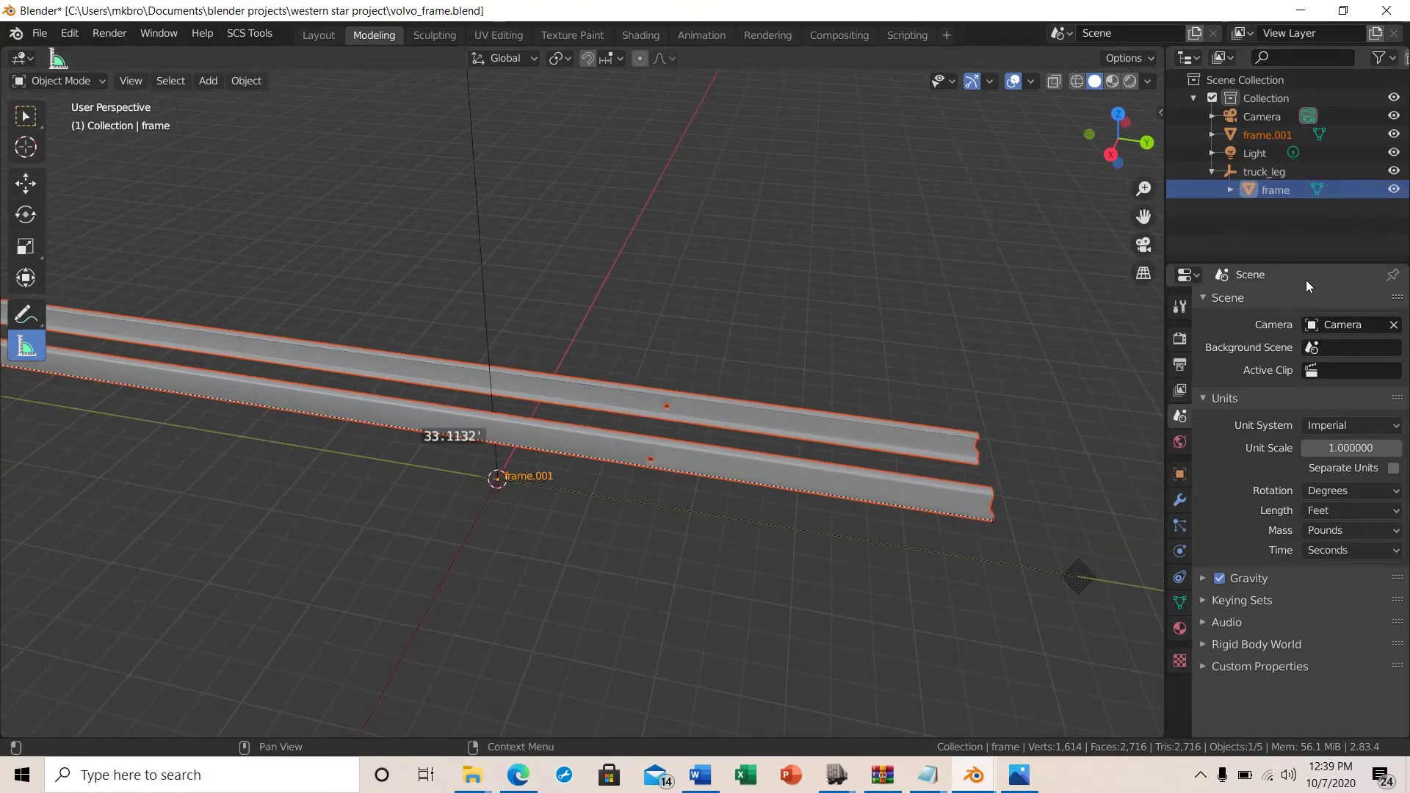
pyautogui.click(1393, 189)
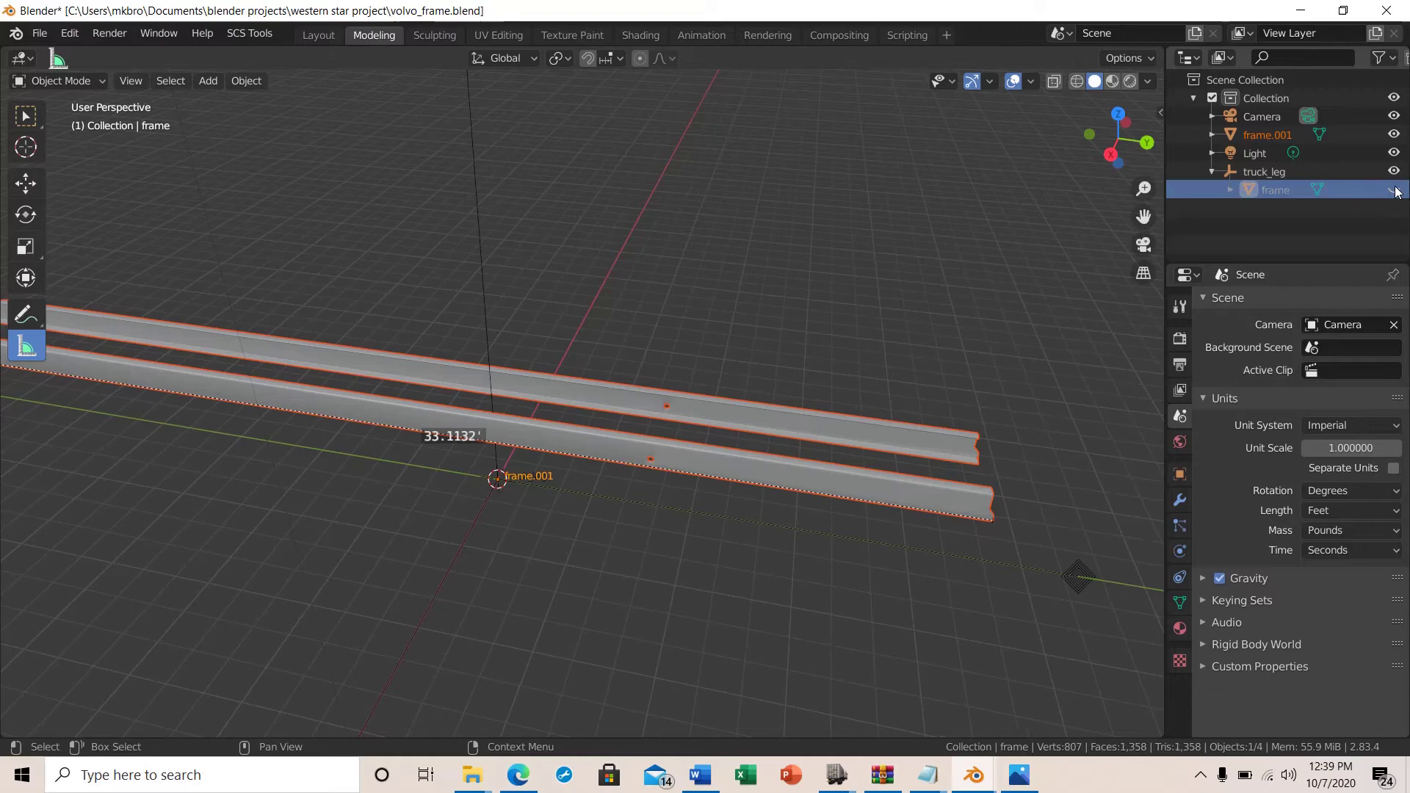
pyautogui.click(1392, 133)
pyautogui.click(1393, 134)
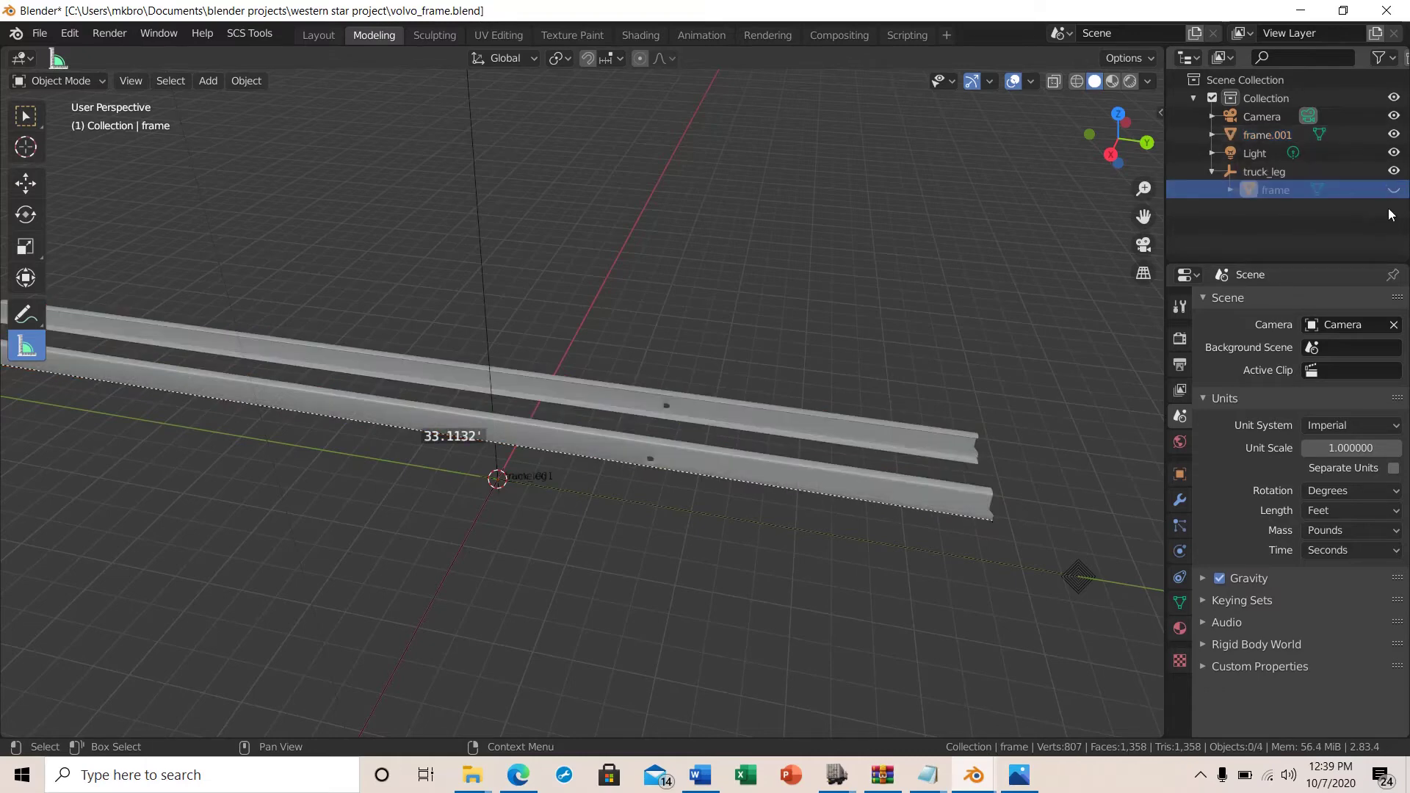
pyautogui.click(1393, 189)
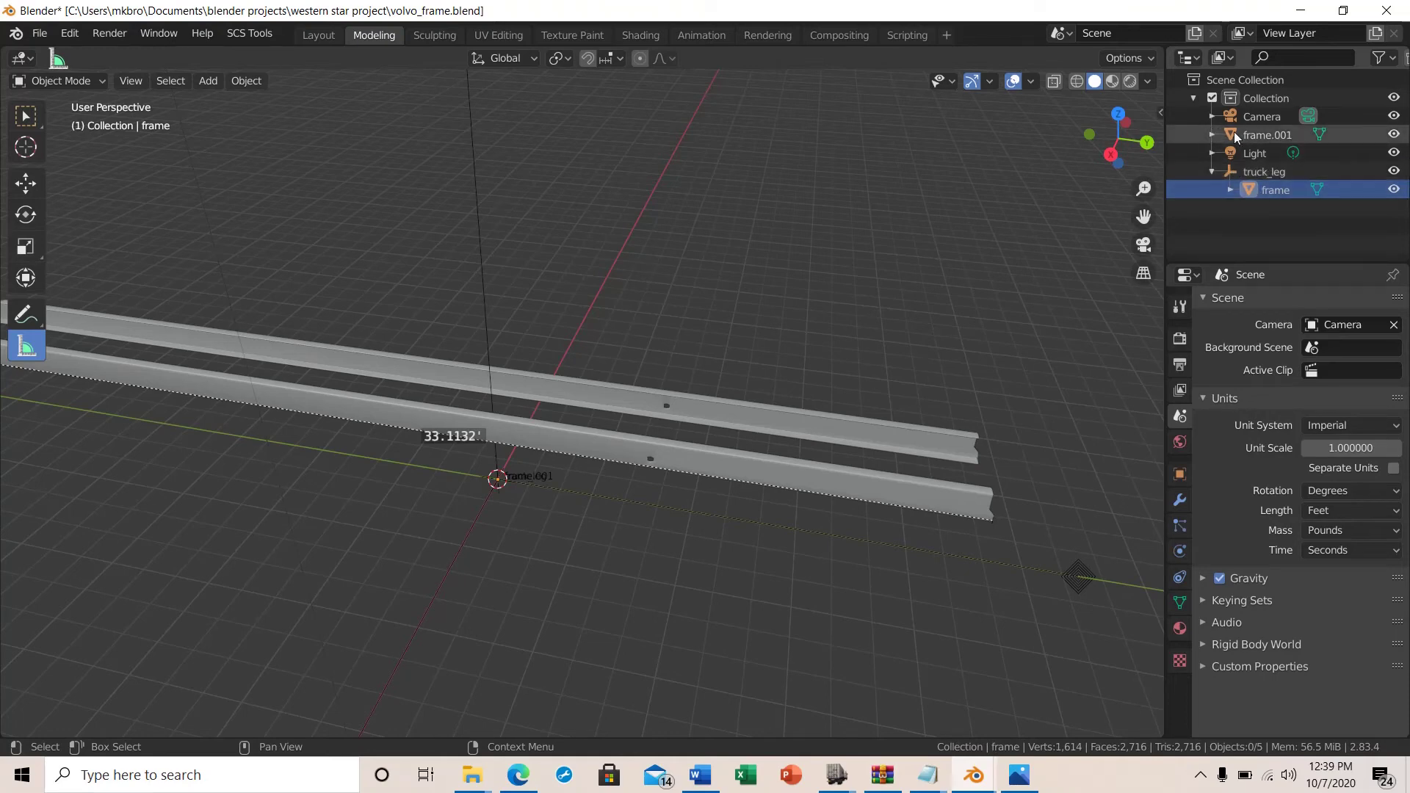
pyautogui.click(1393, 190)
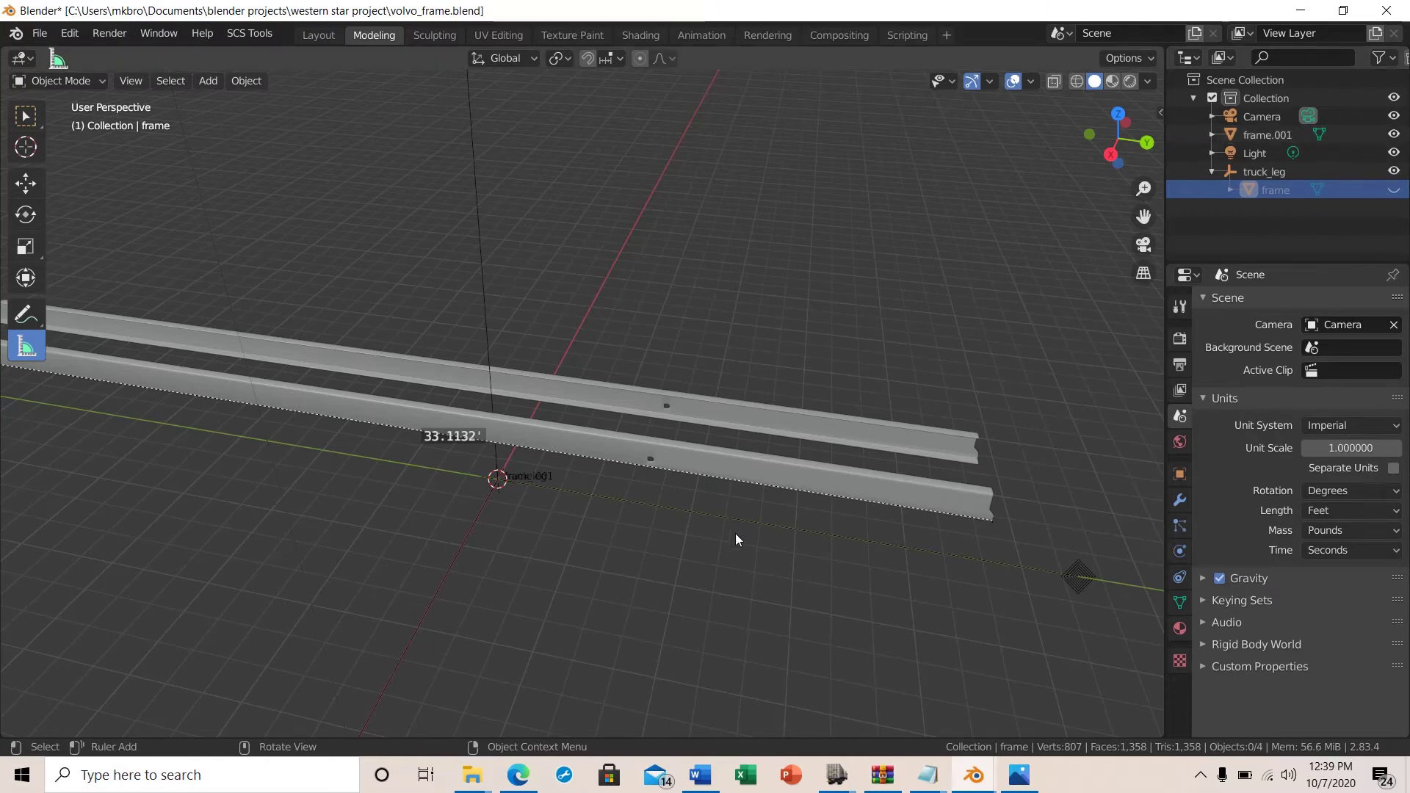
# Step: Show the original frame under truck_leg and hide the frame.001 copy
pyautogui.moveTo(736, 538); pyautogui.dragTo(646, 448, button='middle')
pyautogui.moveTo(505, 473)
pyautogui.mouseDown(button='middle')
pyautogui.moveTo(510, 557)
pyautogui.moveTo(500, 452)
pyautogui.mouseUp(button='middle')
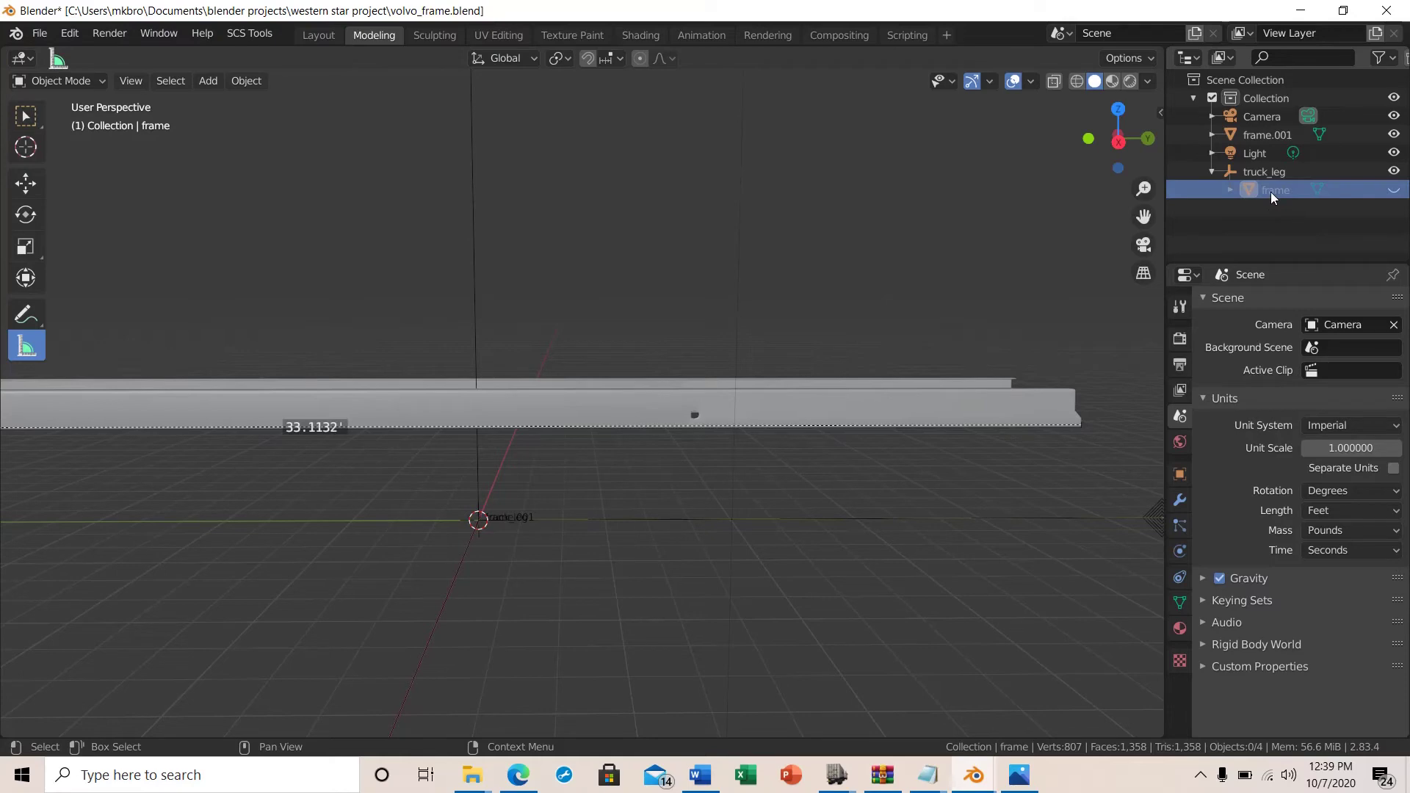
pyautogui.click(1394, 191)
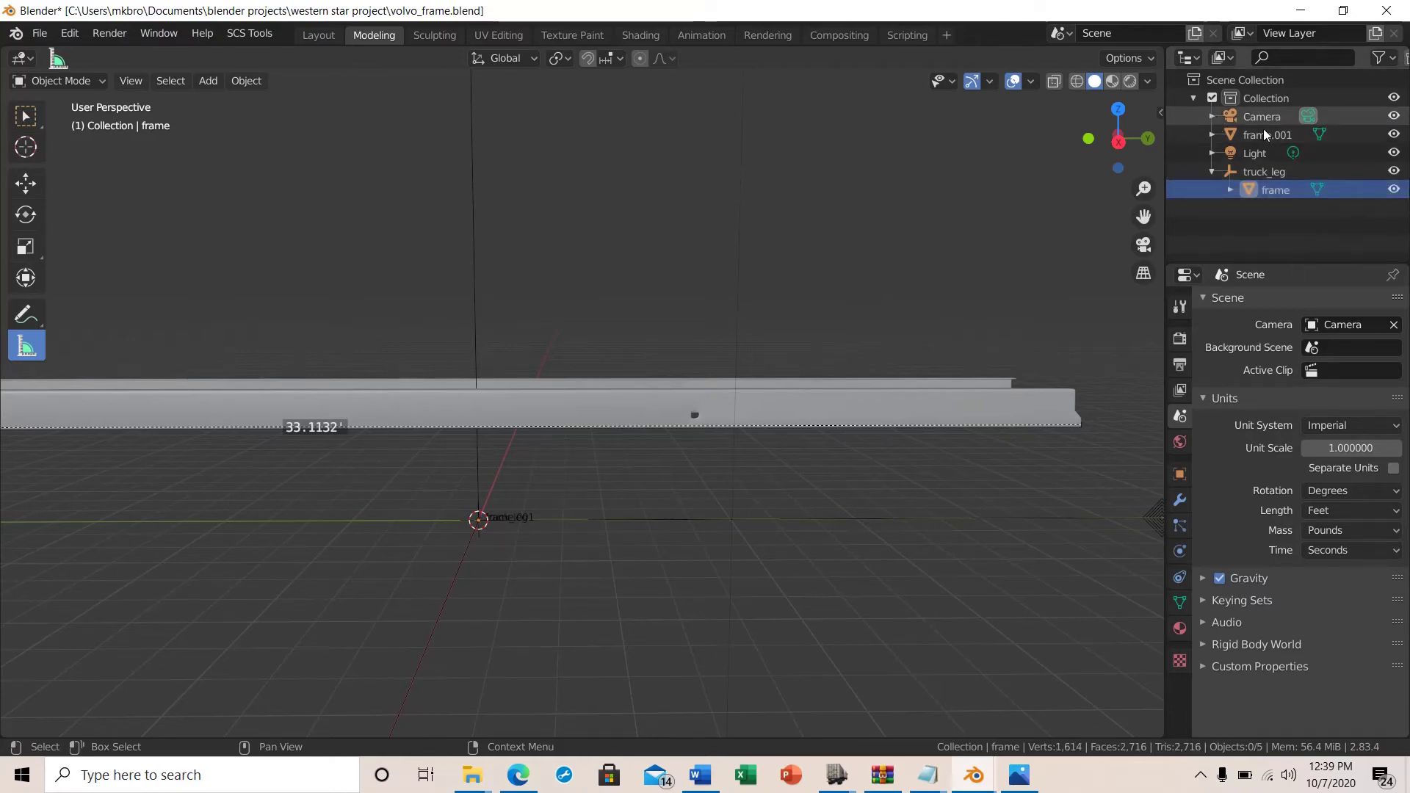
pyautogui.click(1393, 134)
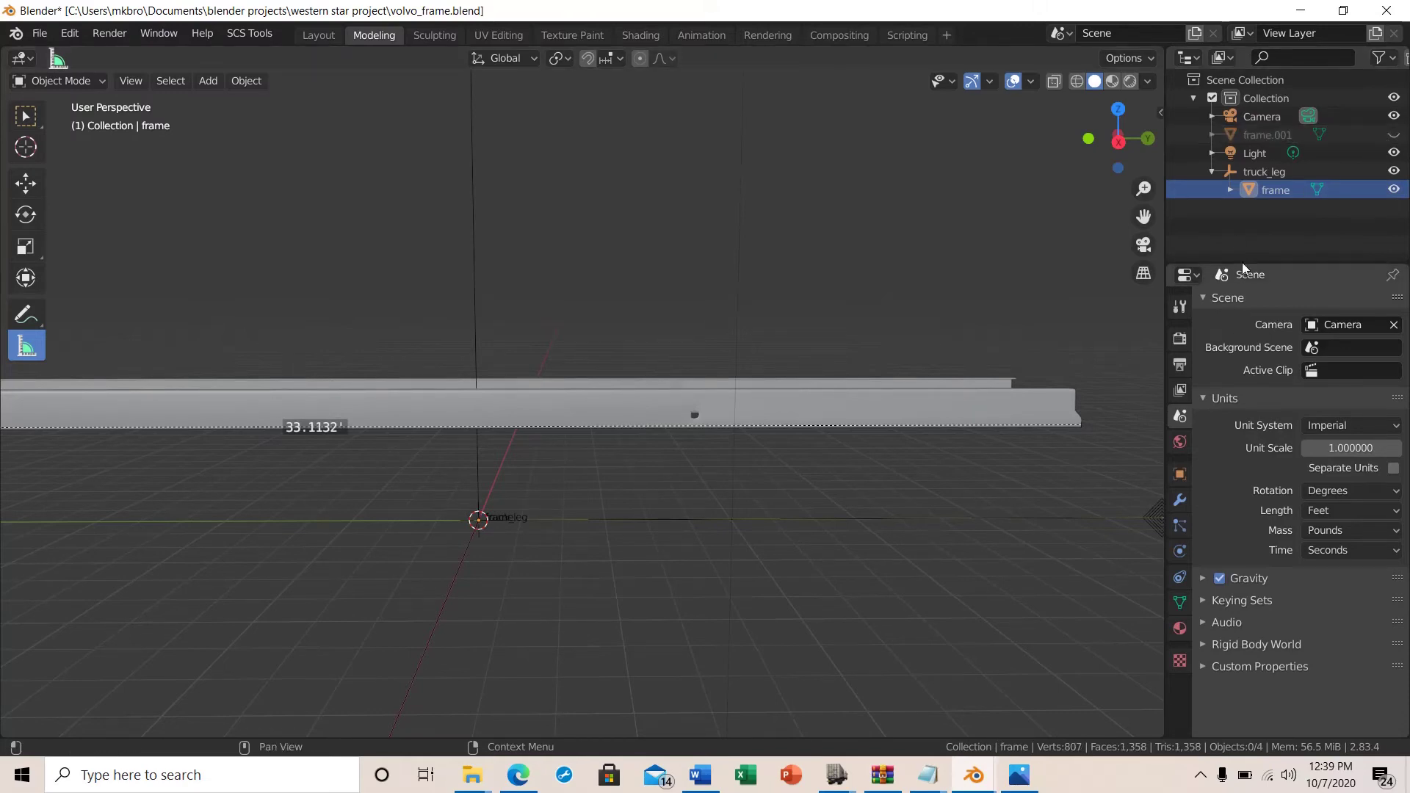
pyautogui.click(1317, 189)
pyautogui.scroll(-5, 674, 640)
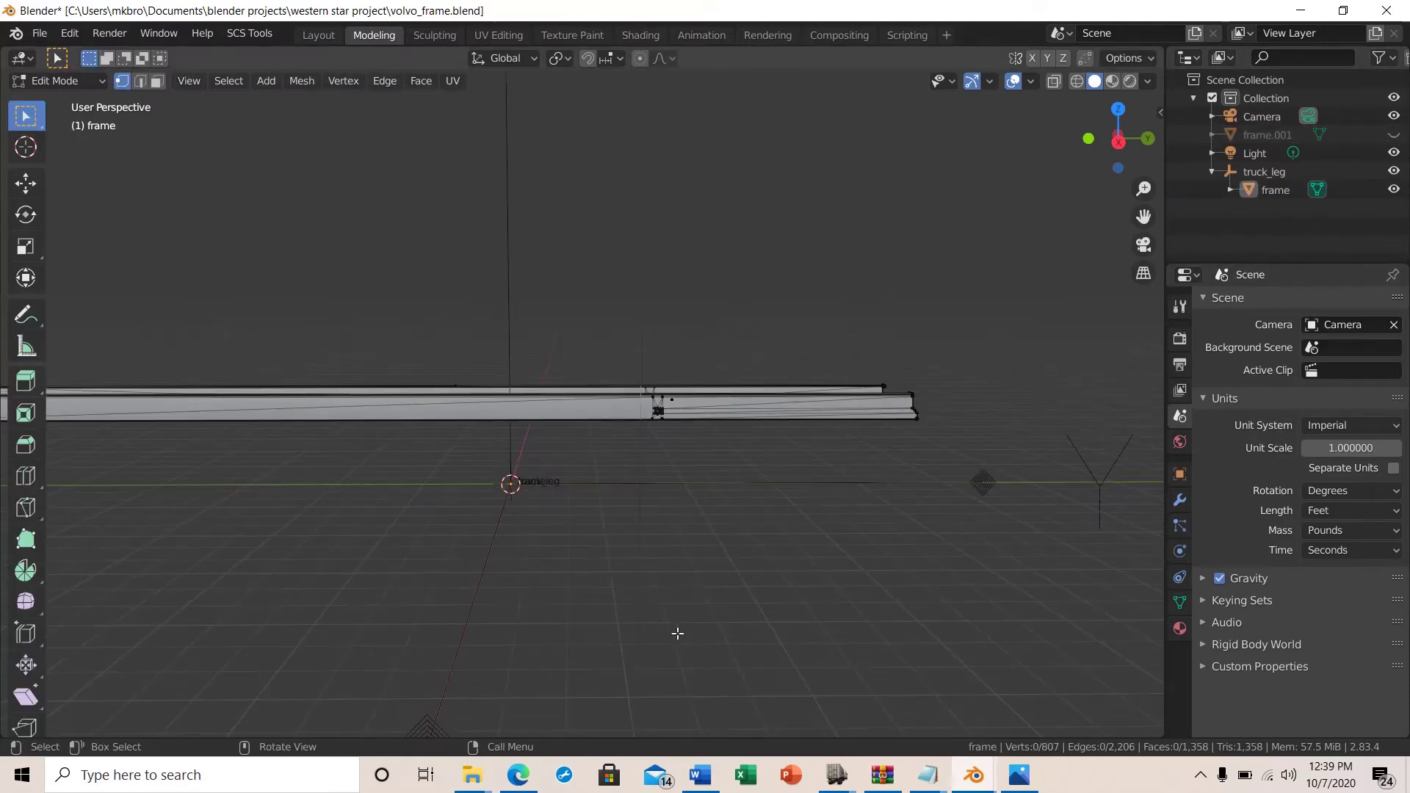
pyautogui.moveTo(607, 580); pyautogui.dragTo(616, 628, button='middle')
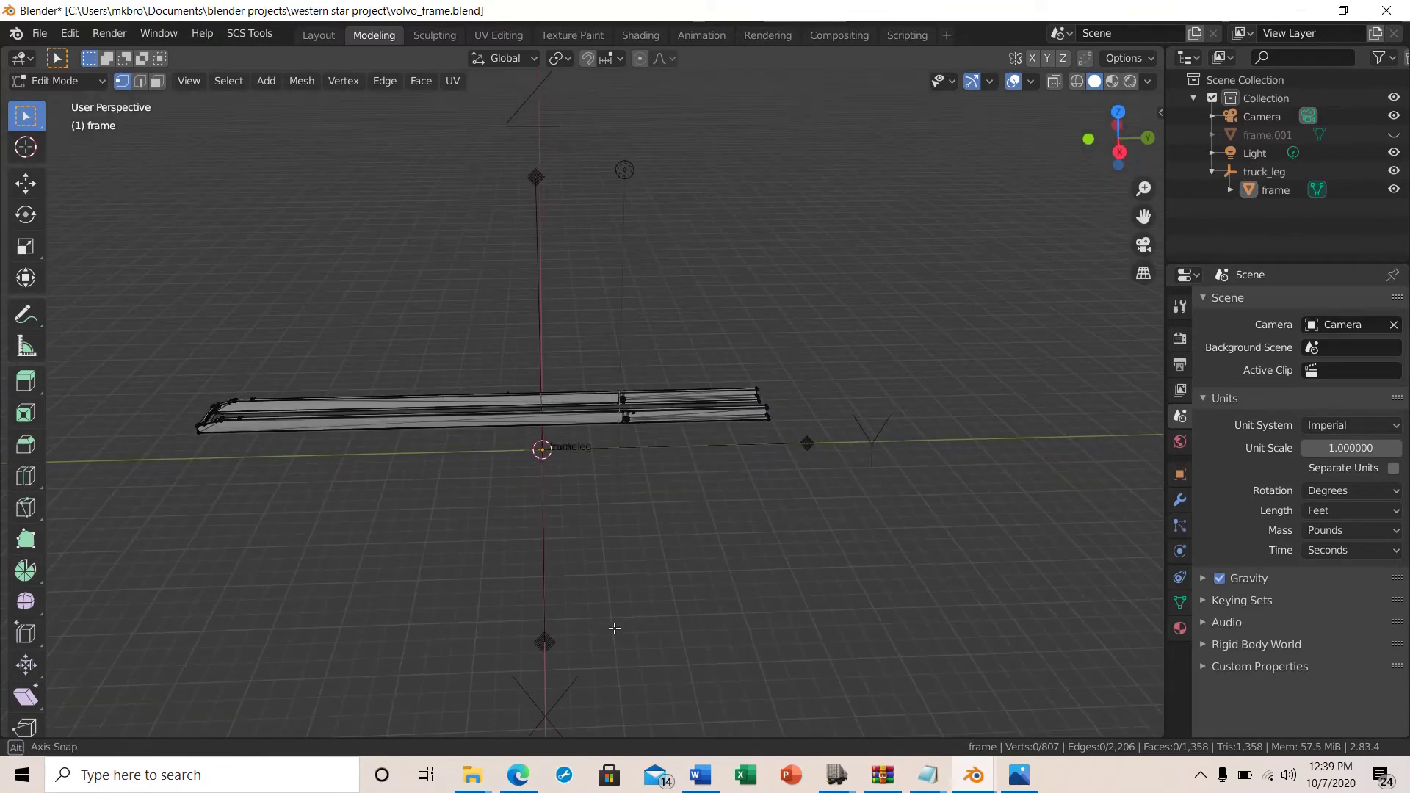
pyautogui.press('Tab')
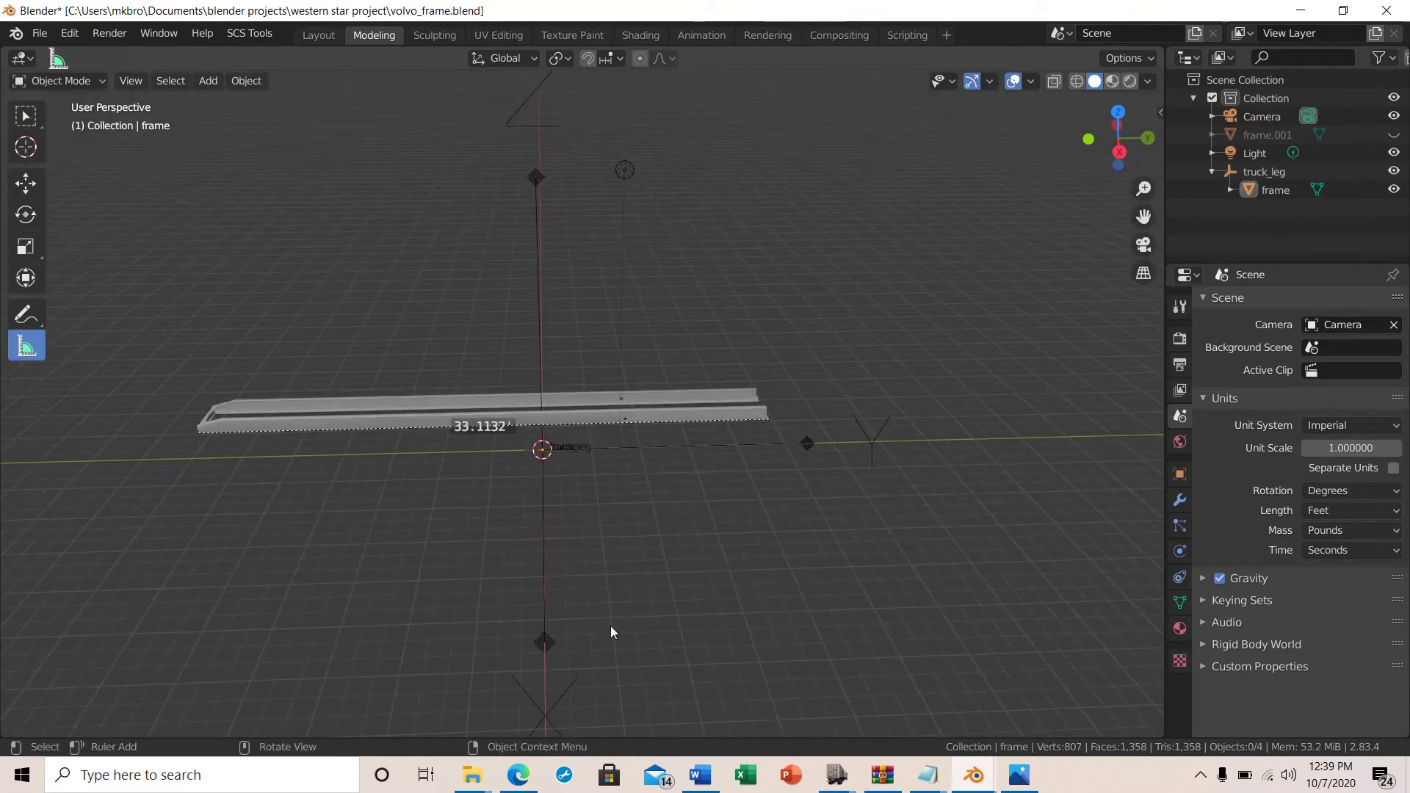
pyautogui.click(340, 424)
pyautogui.moveTo(627, 578); pyautogui.dragTo(611, 545, button='middle')
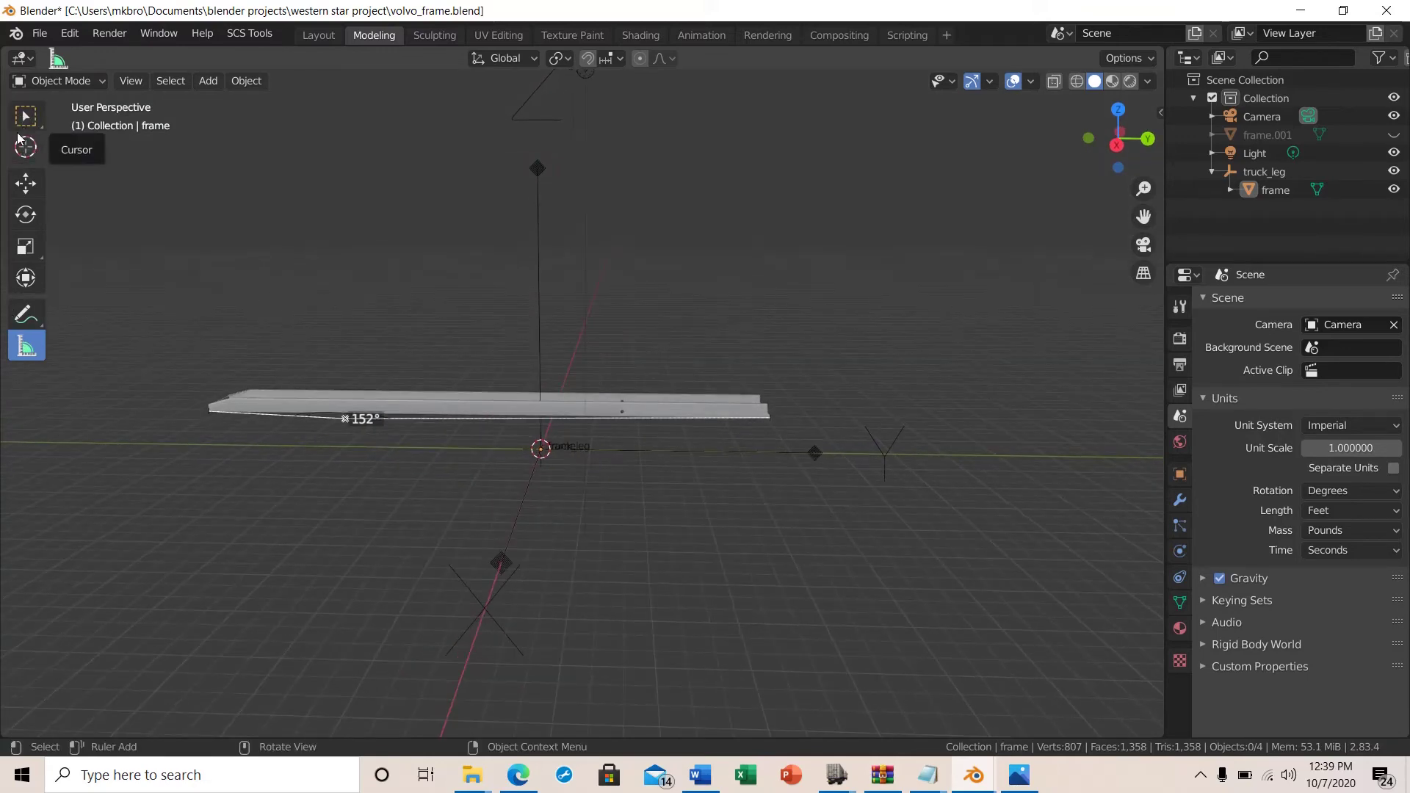
pyautogui.scroll(2, 381, 514)
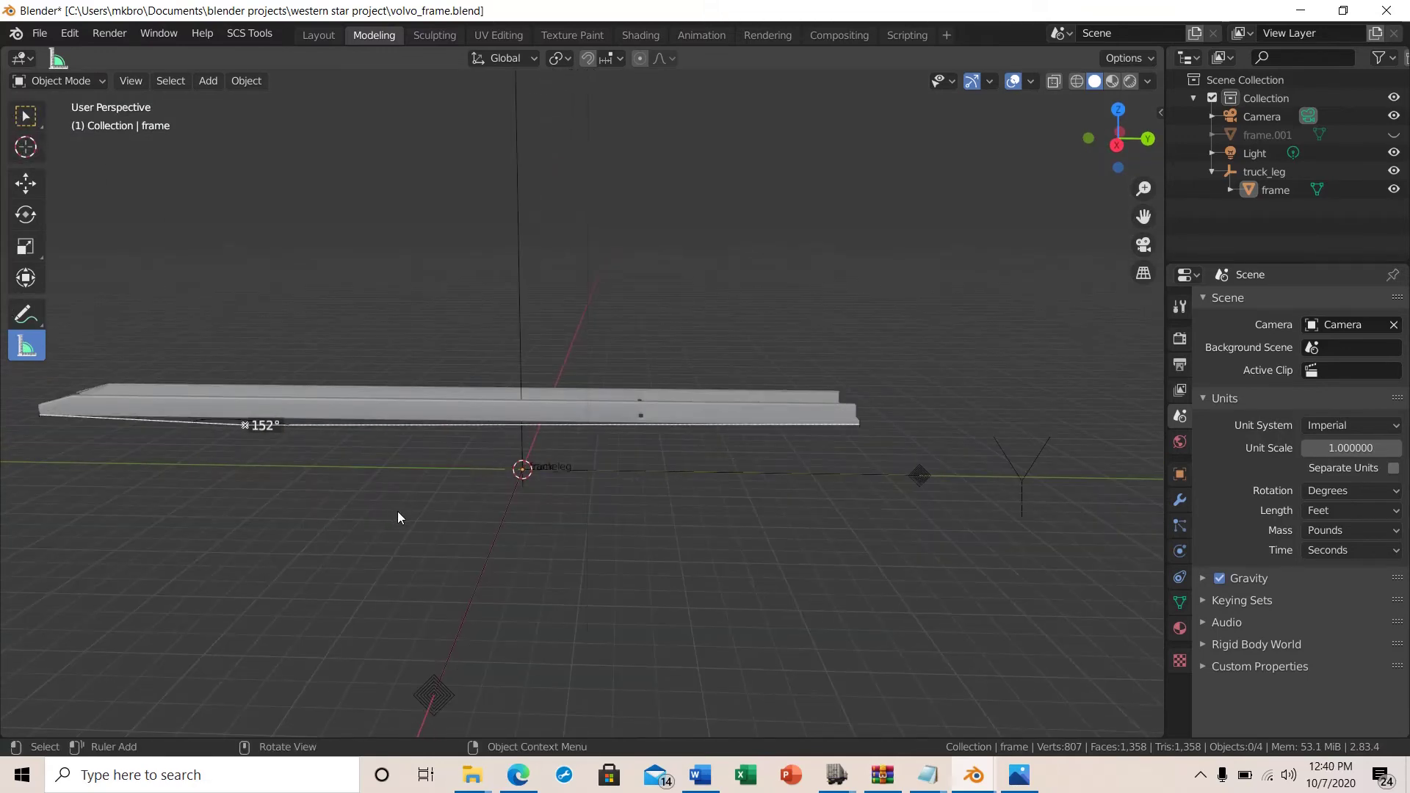
pyautogui.moveTo(397, 511); pyautogui.dragTo(421, 511, button='middle')
pyautogui.click(70, 34)
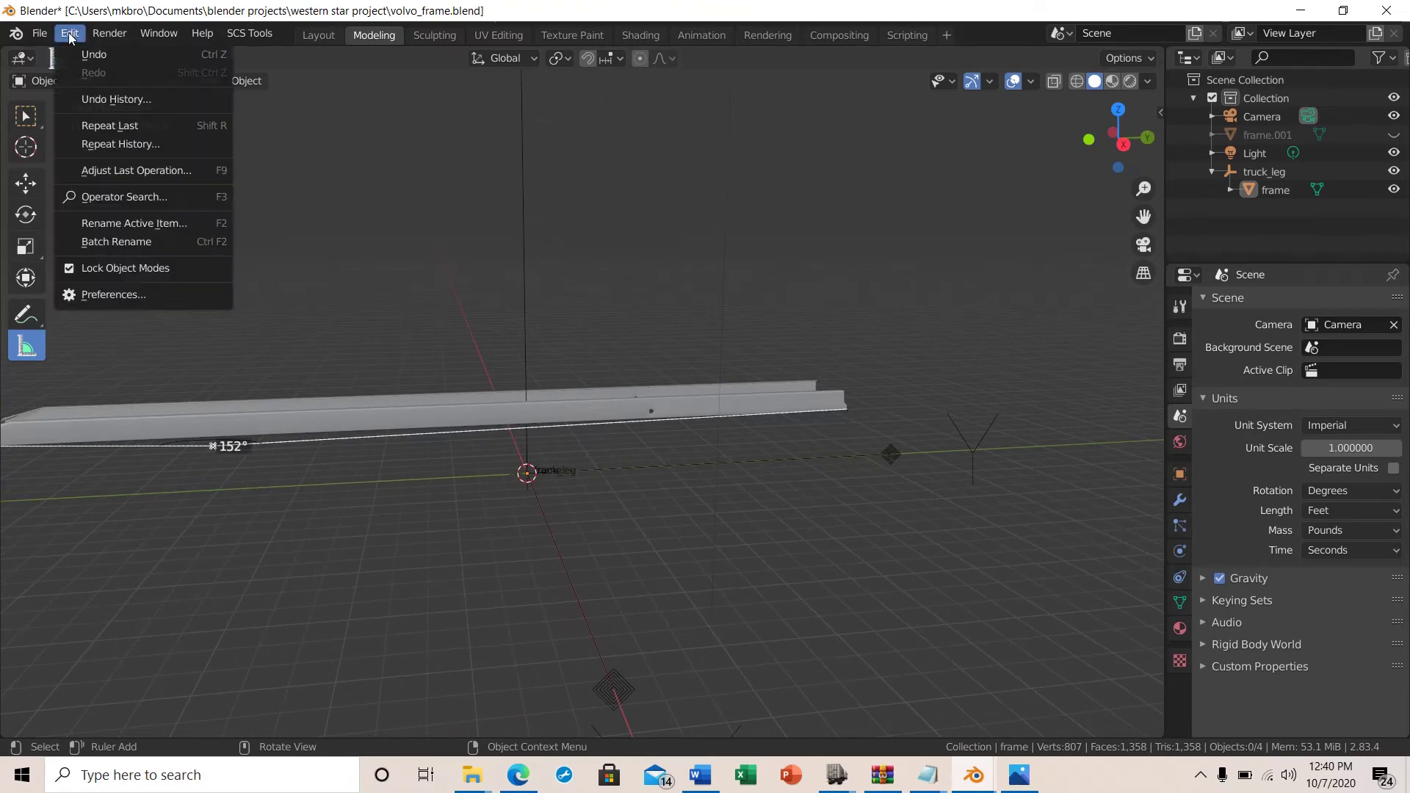
pyautogui.click(94, 55)
# Step: Return the frame to Object Mode and switch from the Measure tool to the Select Box tool
pyautogui.moveTo(411, 533); pyautogui.dragTo(173, 509, button='middle')
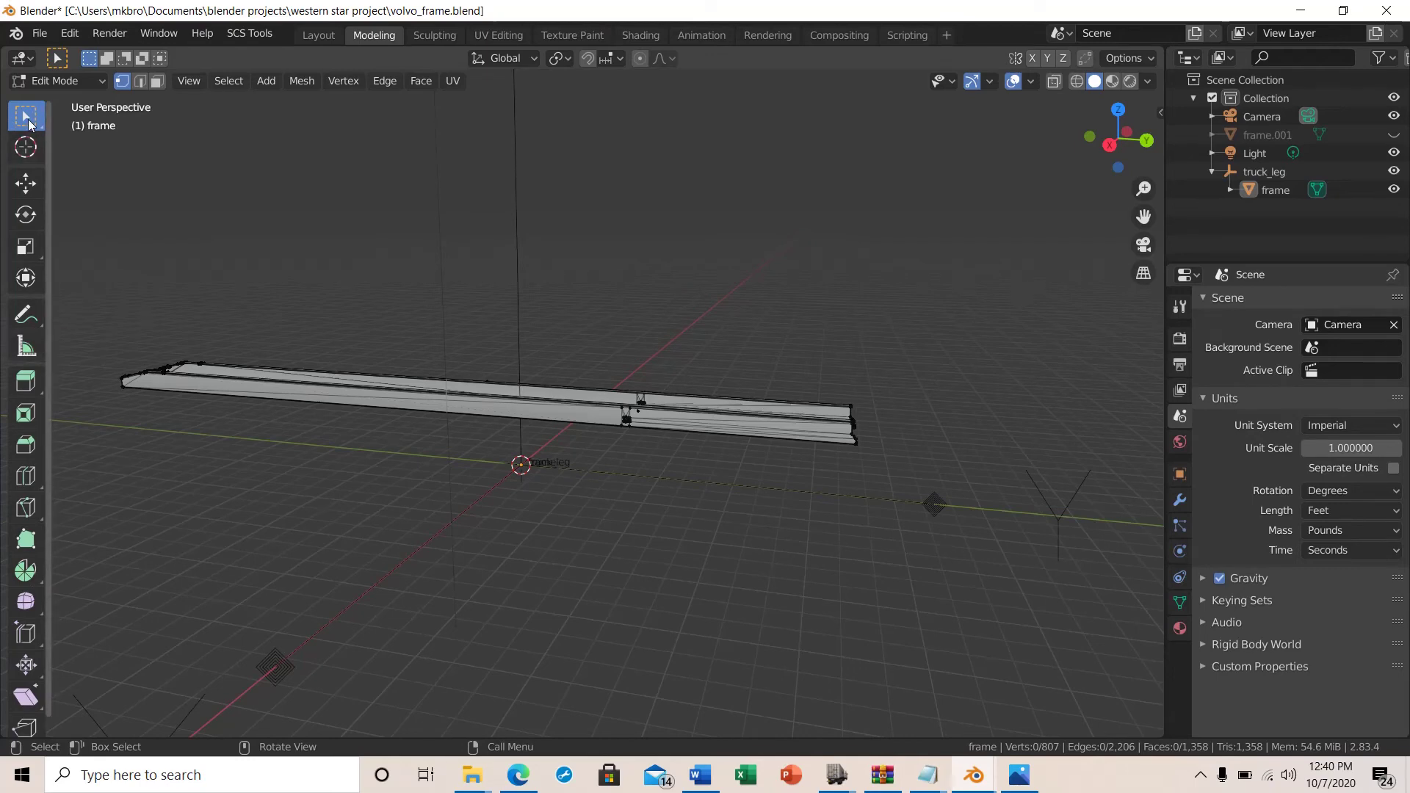
pyautogui.moveTo(586, 560); pyautogui.dragTo(618, 559, button='middle')
pyautogui.press('Tab')
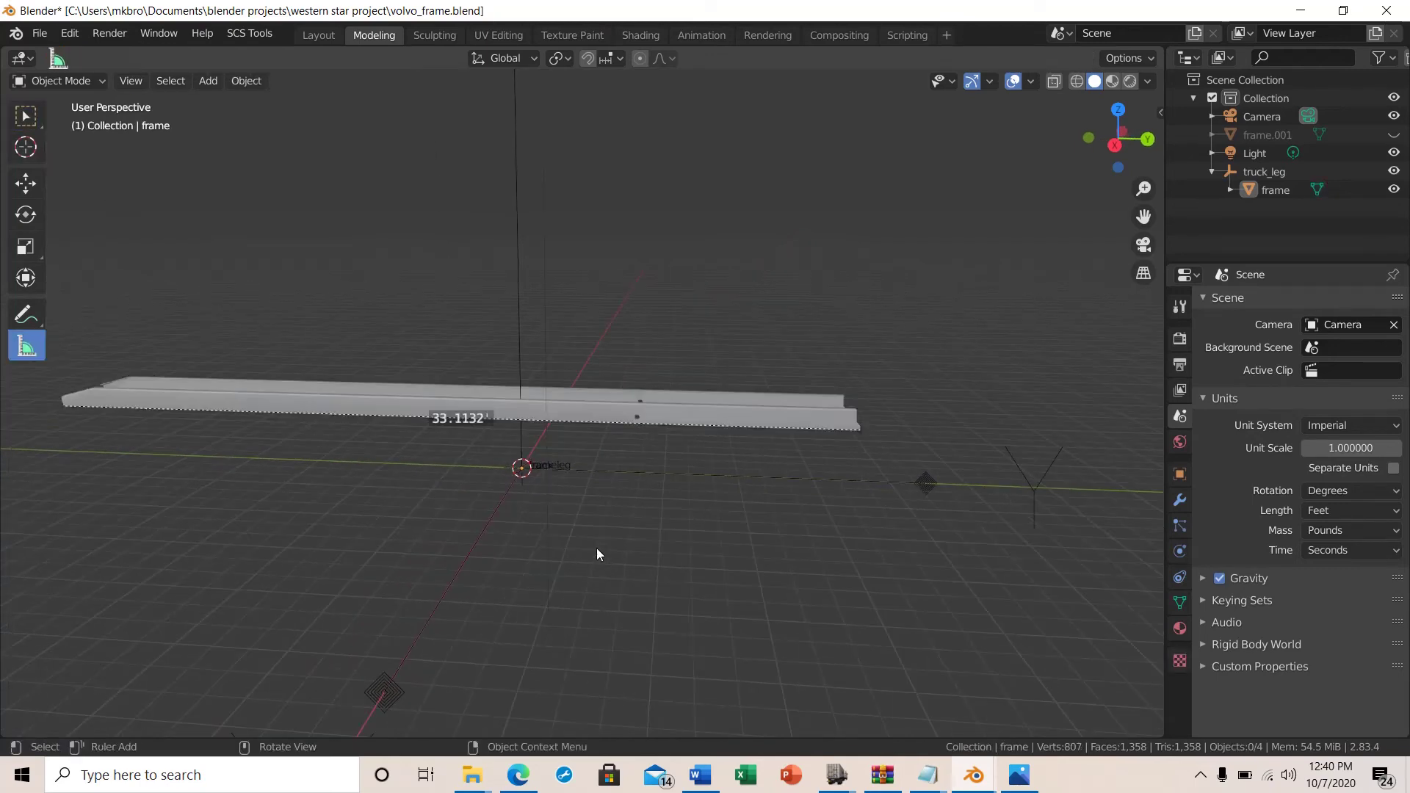
pyautogui.moveTo(421, 500); pyautogui.dragTo(438, 496, button='middle')
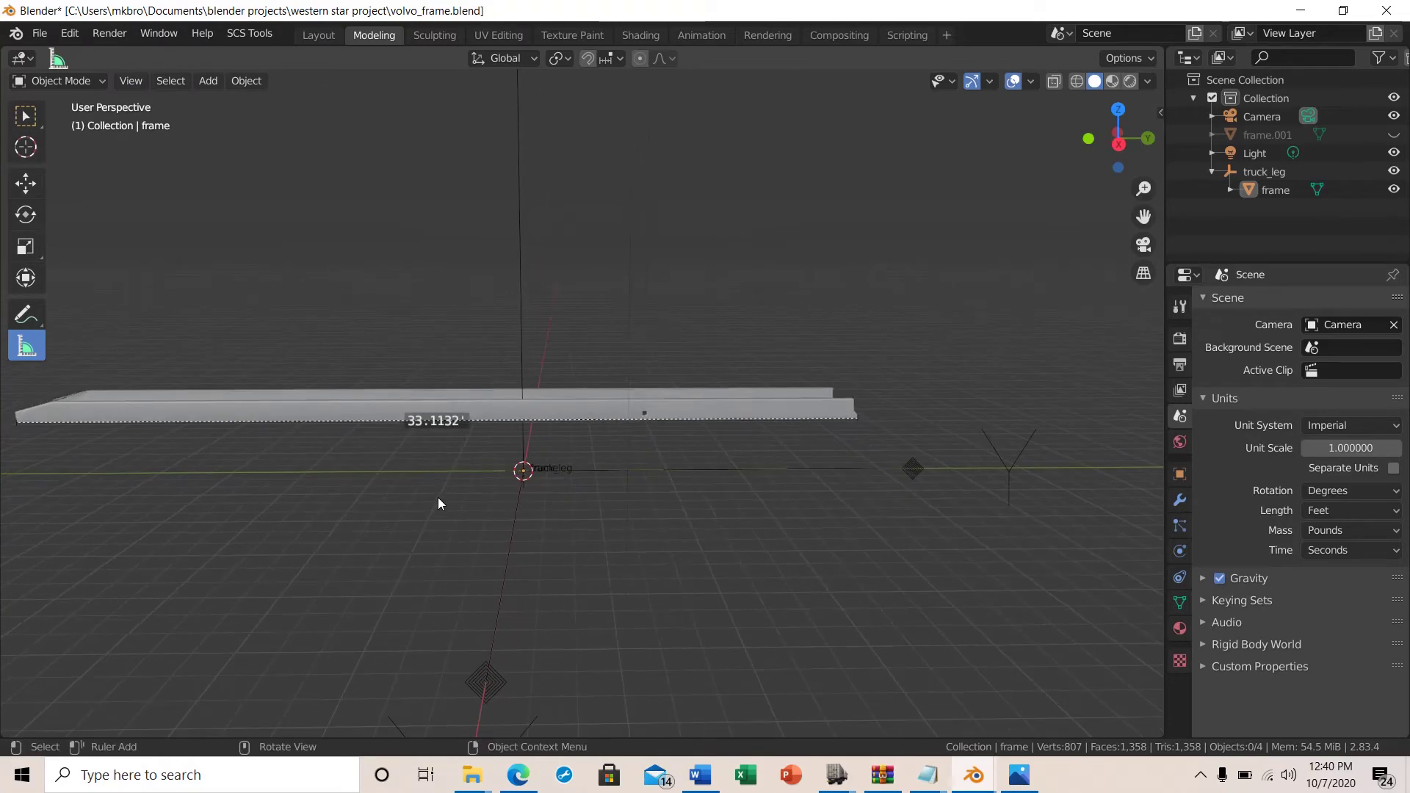
pyautogui.click(25, 117)
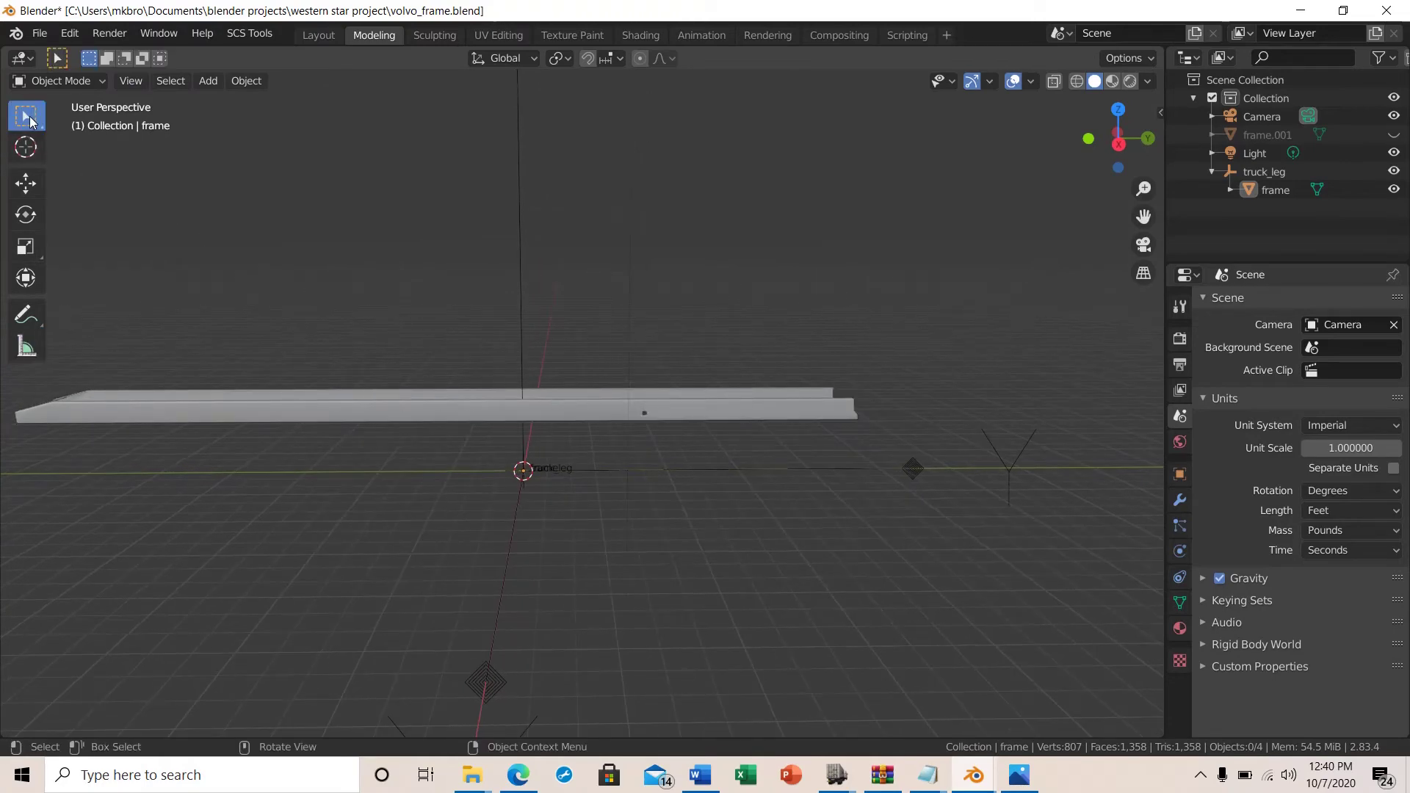
pyautogui.moveTo(635, 561)
pyautogui.mouseDown(button='middle')
pyautogui.moveTo(617, 560)
pyautogui.moveTo(630, 580)
pyautogui.mouseUp(button='middle')
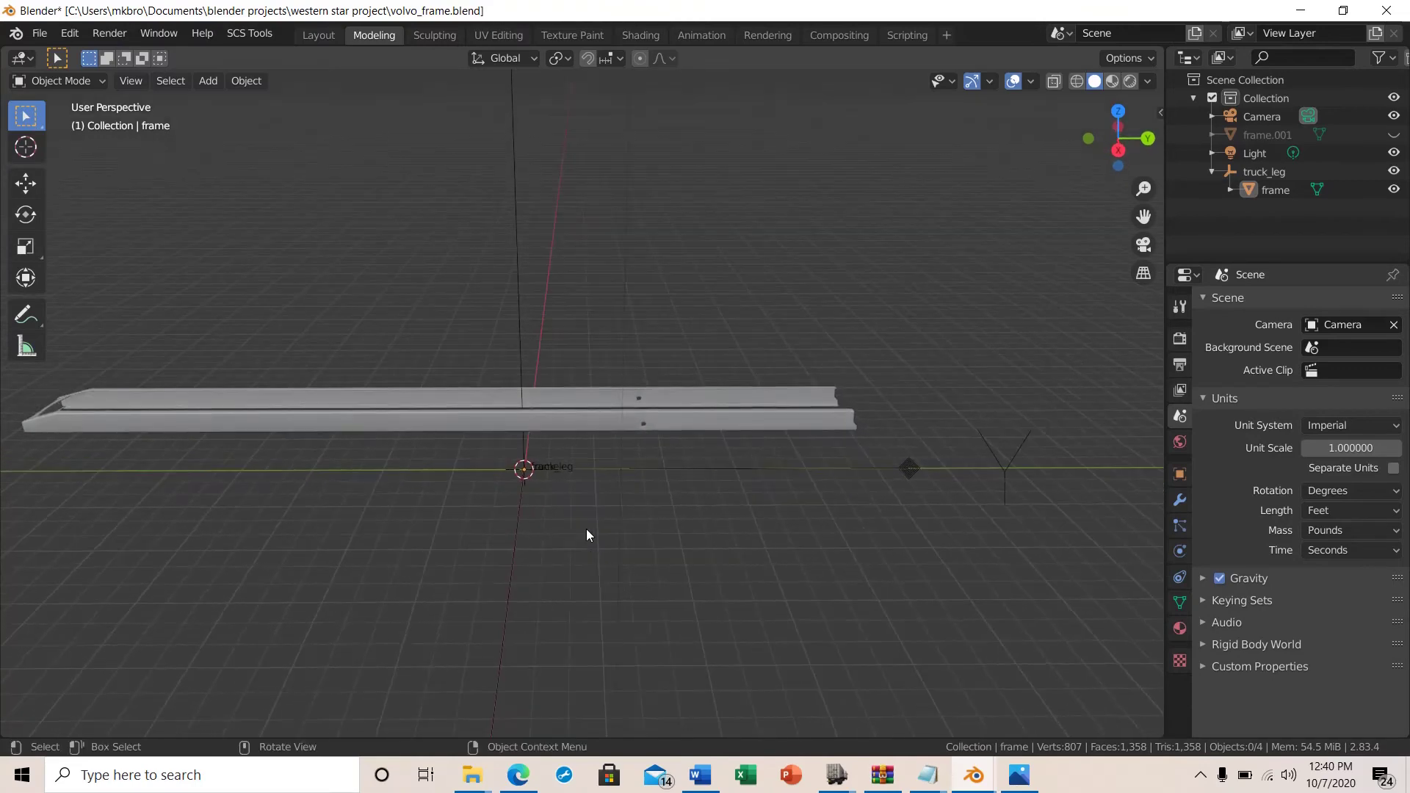
# Step: Examine the frame's position relative to the truck_leg origin in the right, back and top orthographic views
pyautogui.click(1118, 150)
pyautogui.scroll(1, 595, 468)
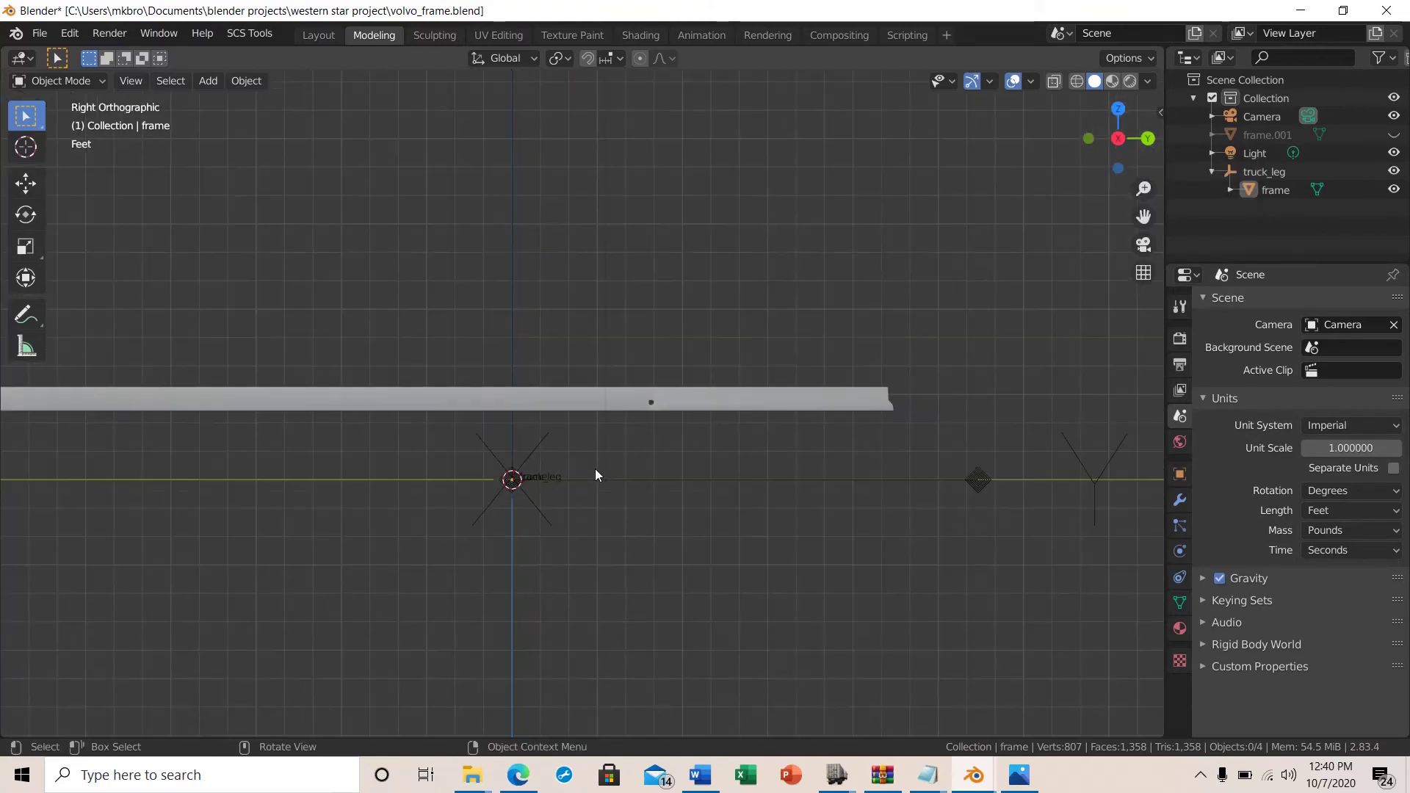
pyautogui.keyDown('shift'); pyautogui.moveTo(595, 469); pyautogui.dragTo(764, 459, button='middle'); pyautogui.keyUp('shift')
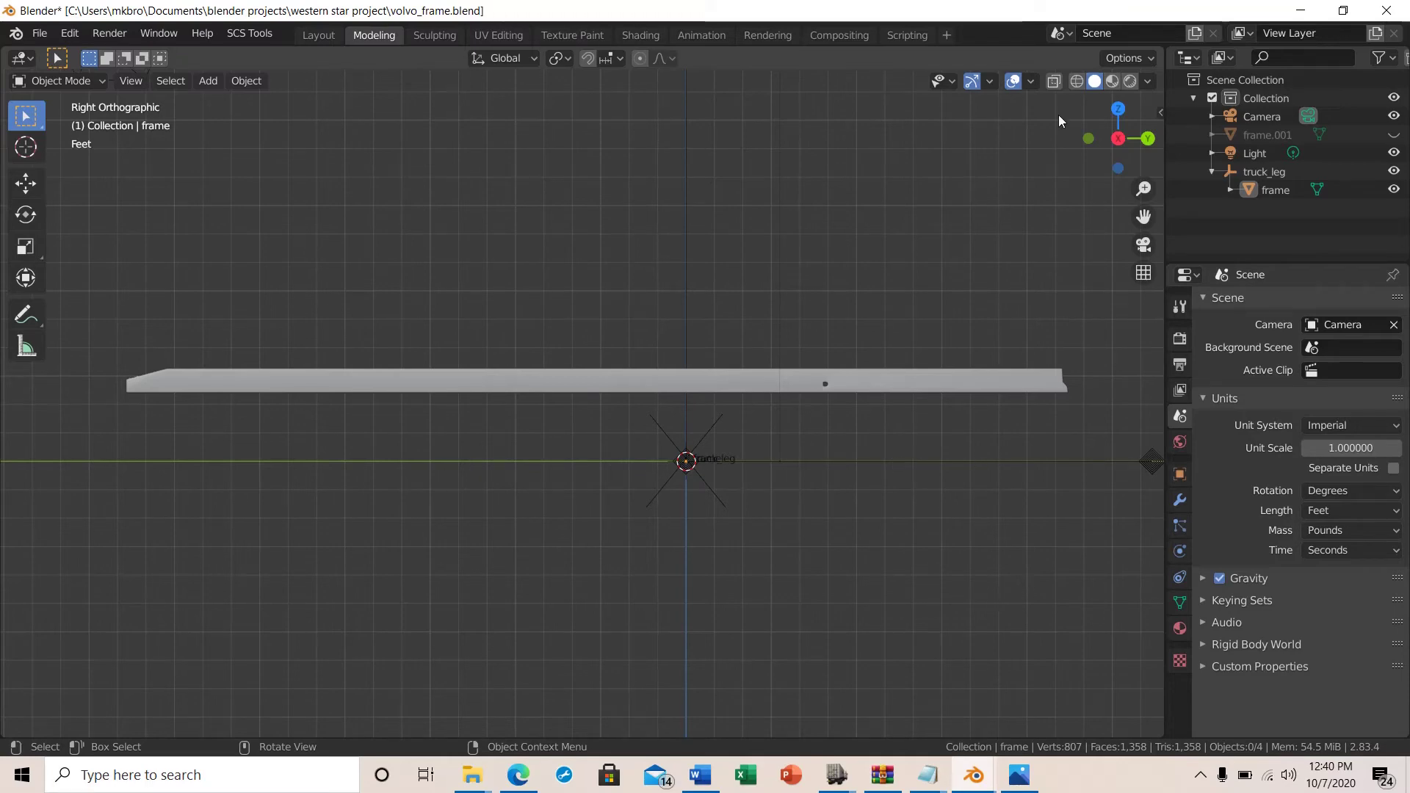
pyautogui.click(1147, 138)
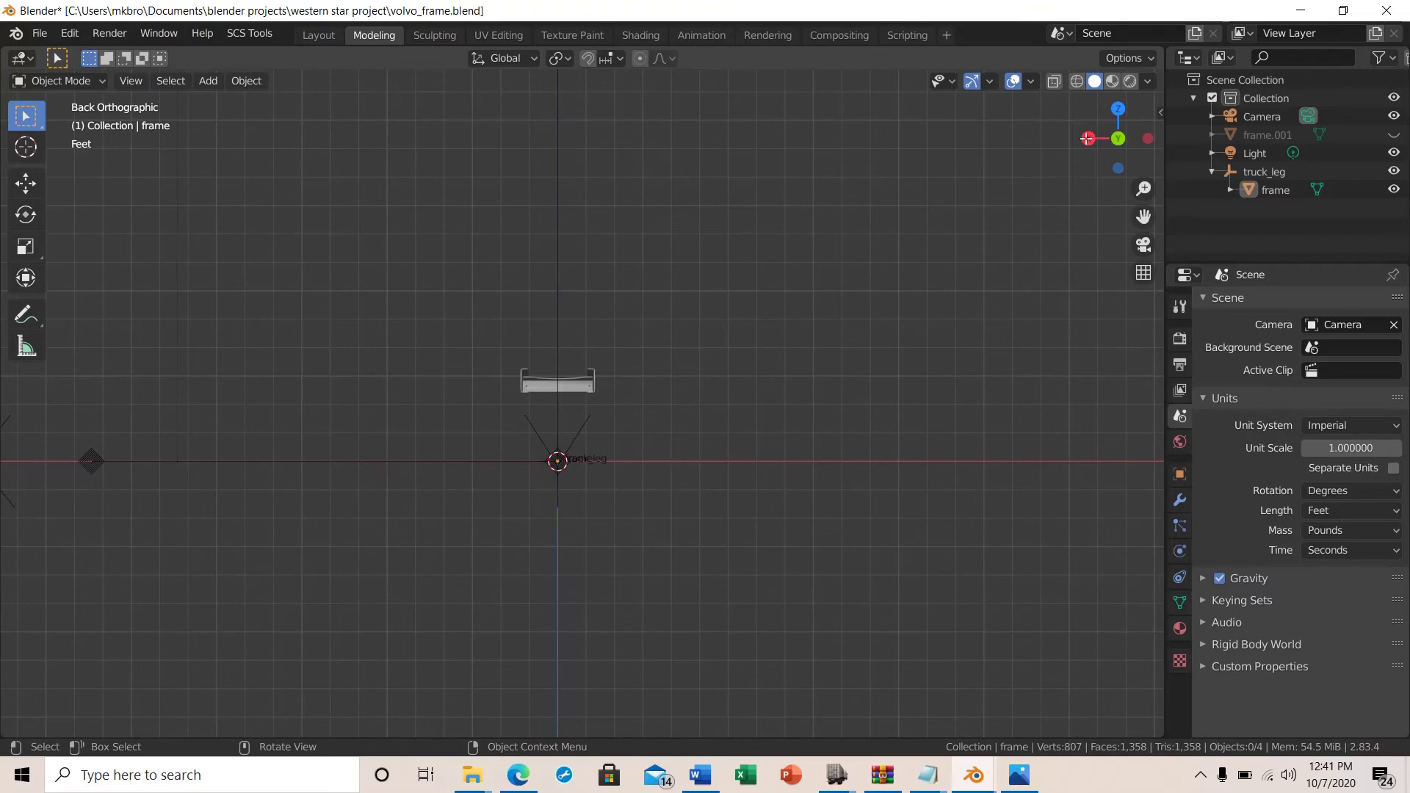
pyautogui.click(1117, 108)
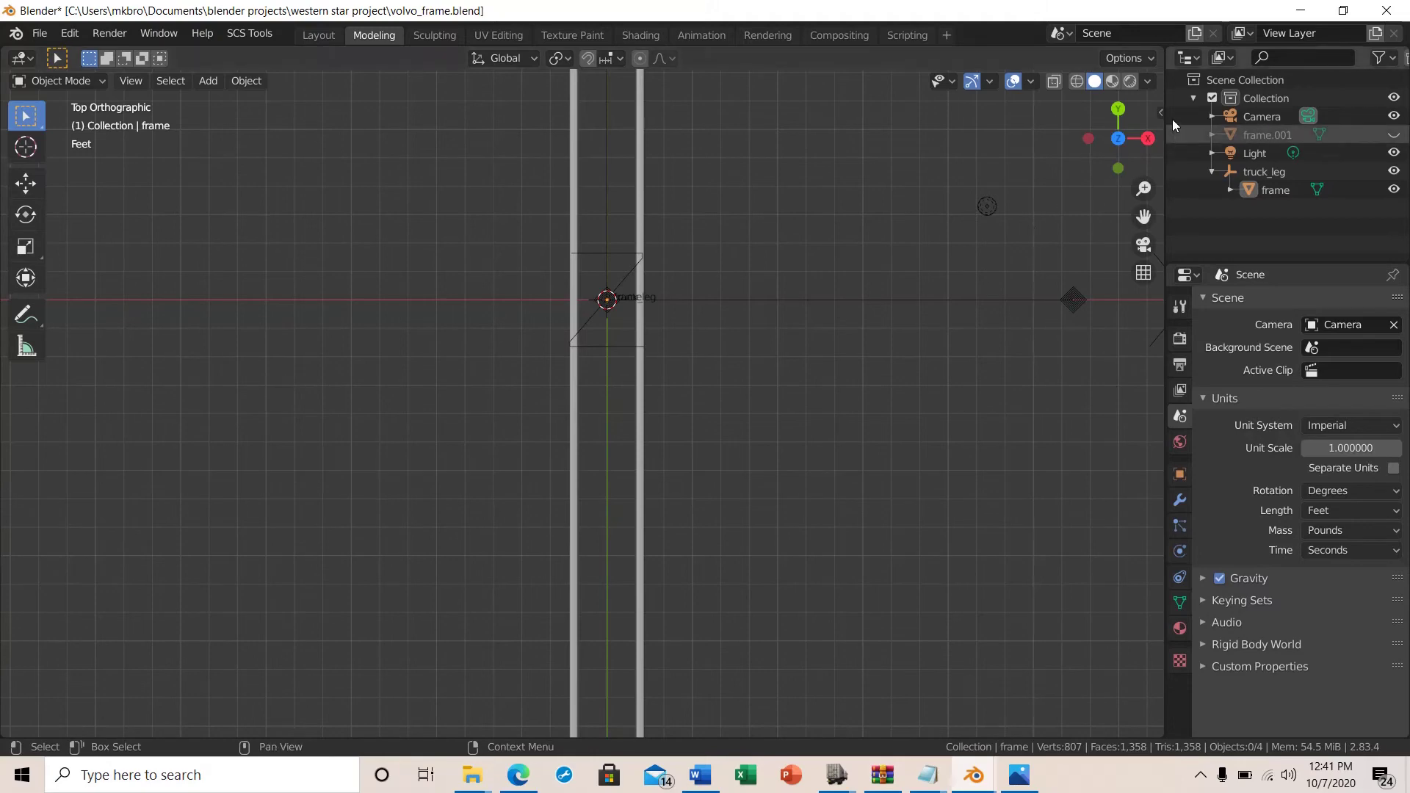
pyautogui.click(1118, 109)
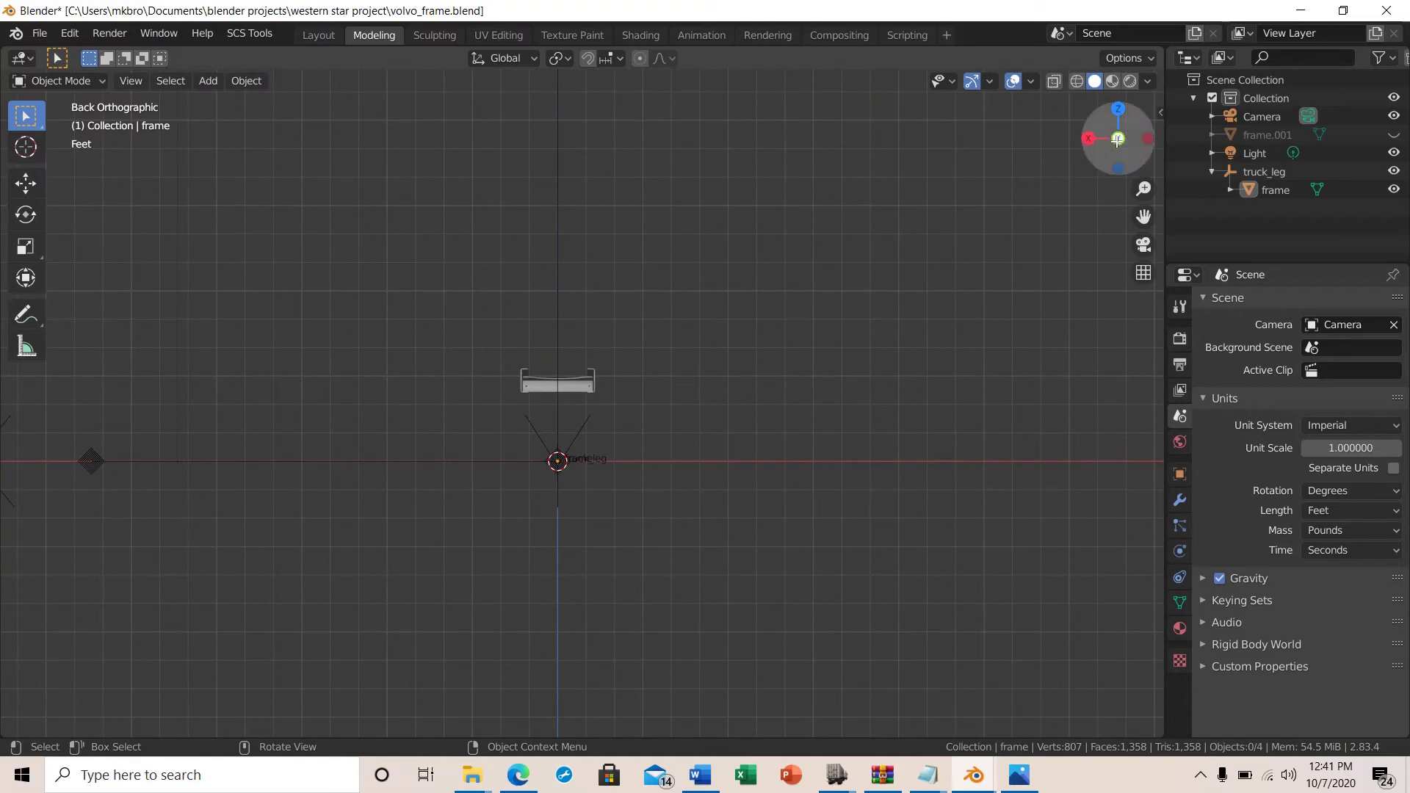
pyautogui.moveTo(1117, 134); pyautogui.dragTo(1123, 130)
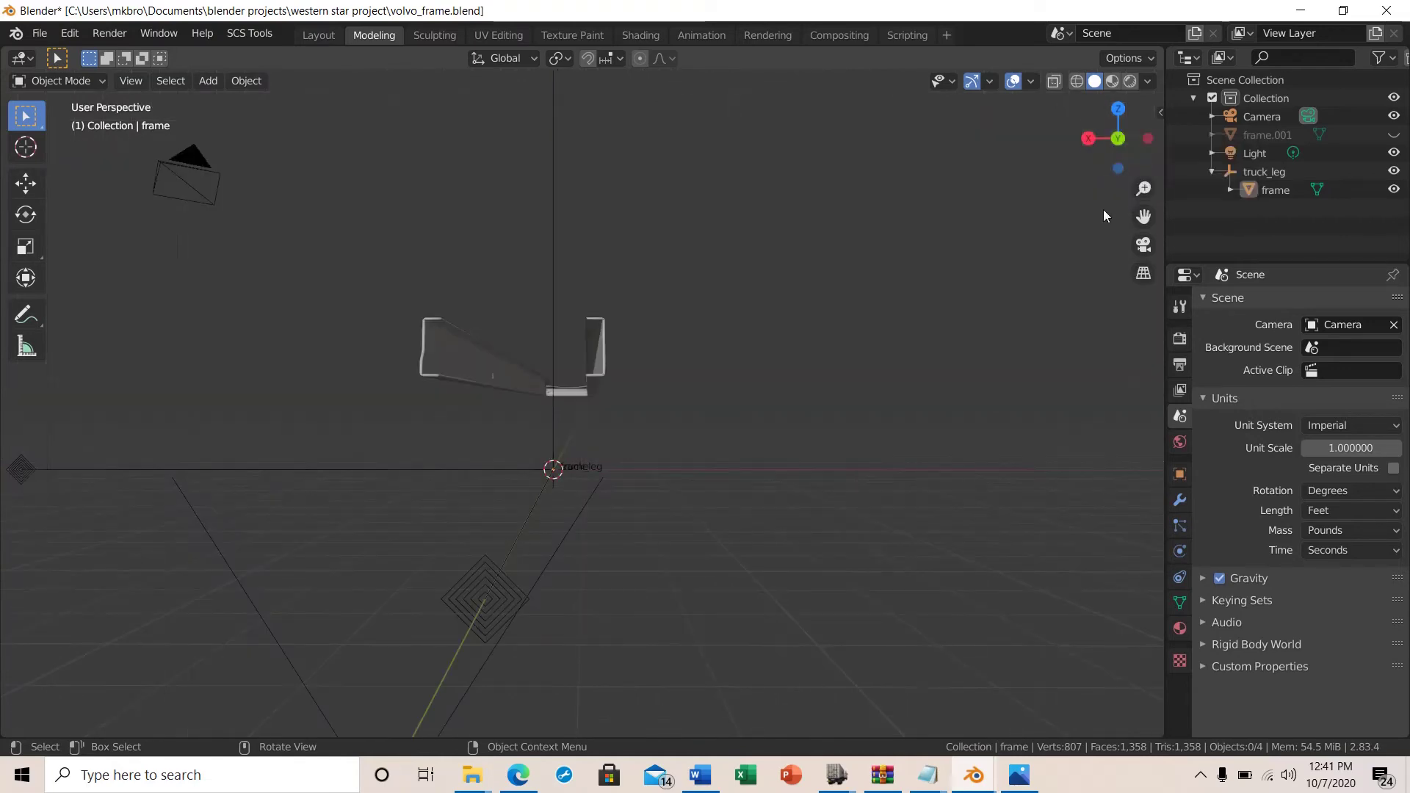
pyautogui.click(1117, 138)
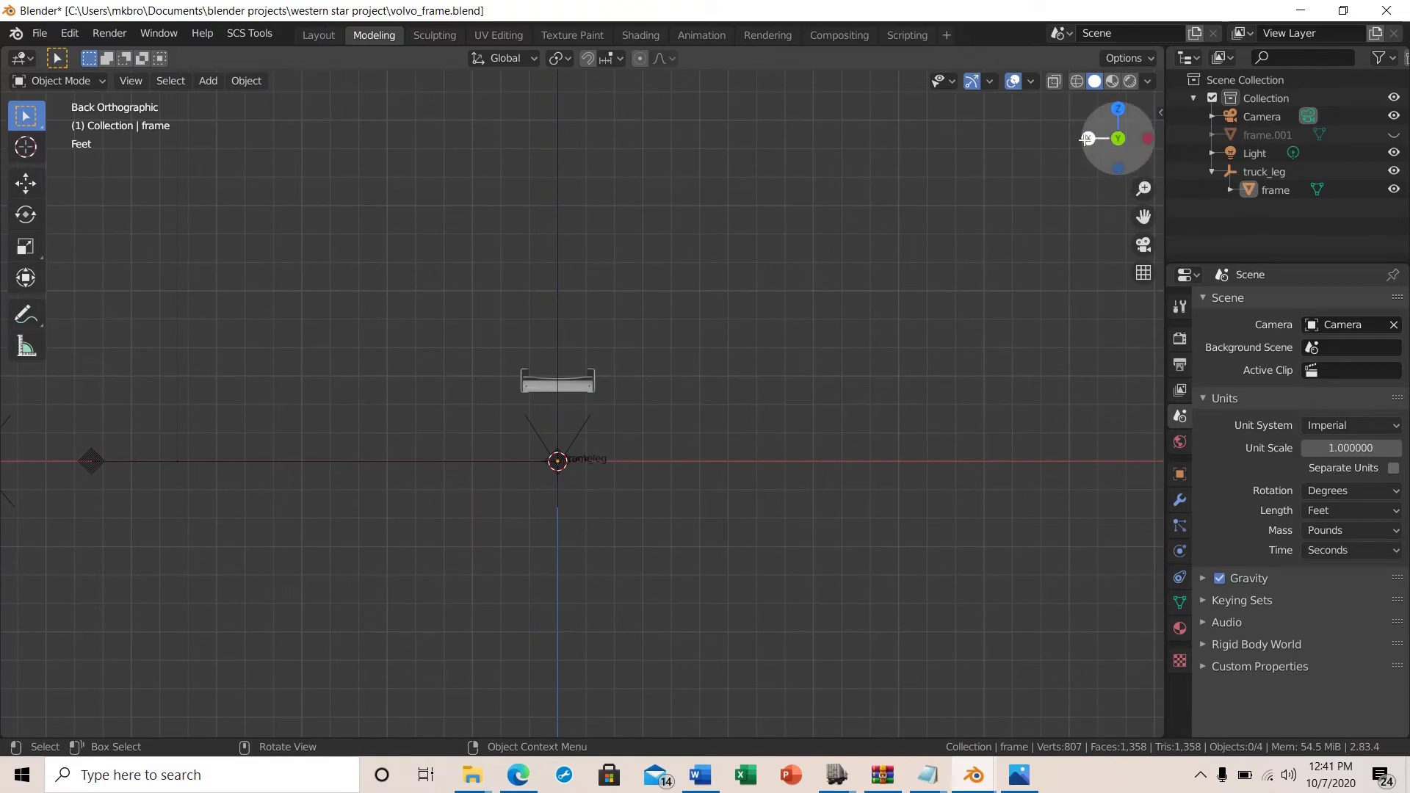
pyautogui.click(1088, 138)
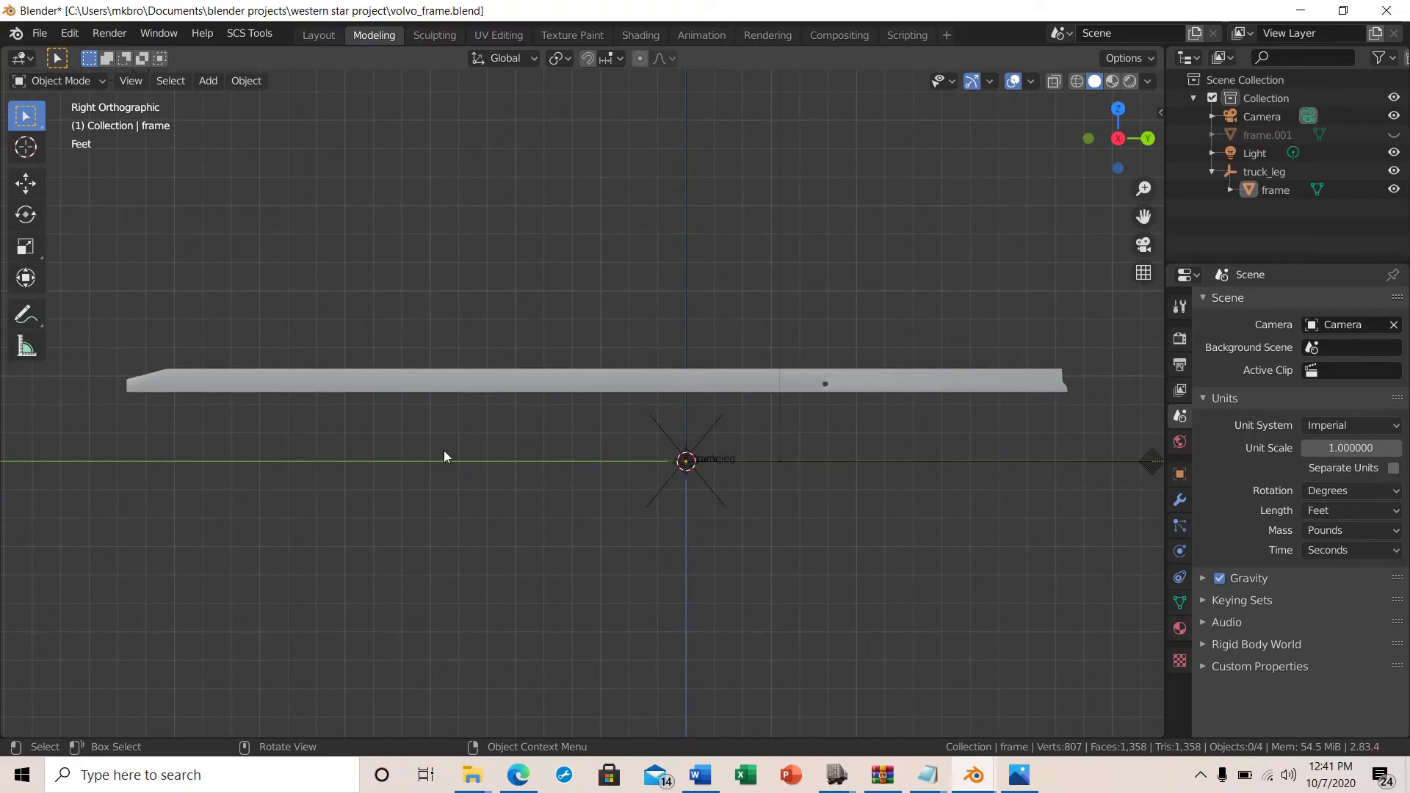
# Step: Stretch the original frame lengthwise by scaling it about 1.19 along the global Y axis
pyautogui.click(619, 384)
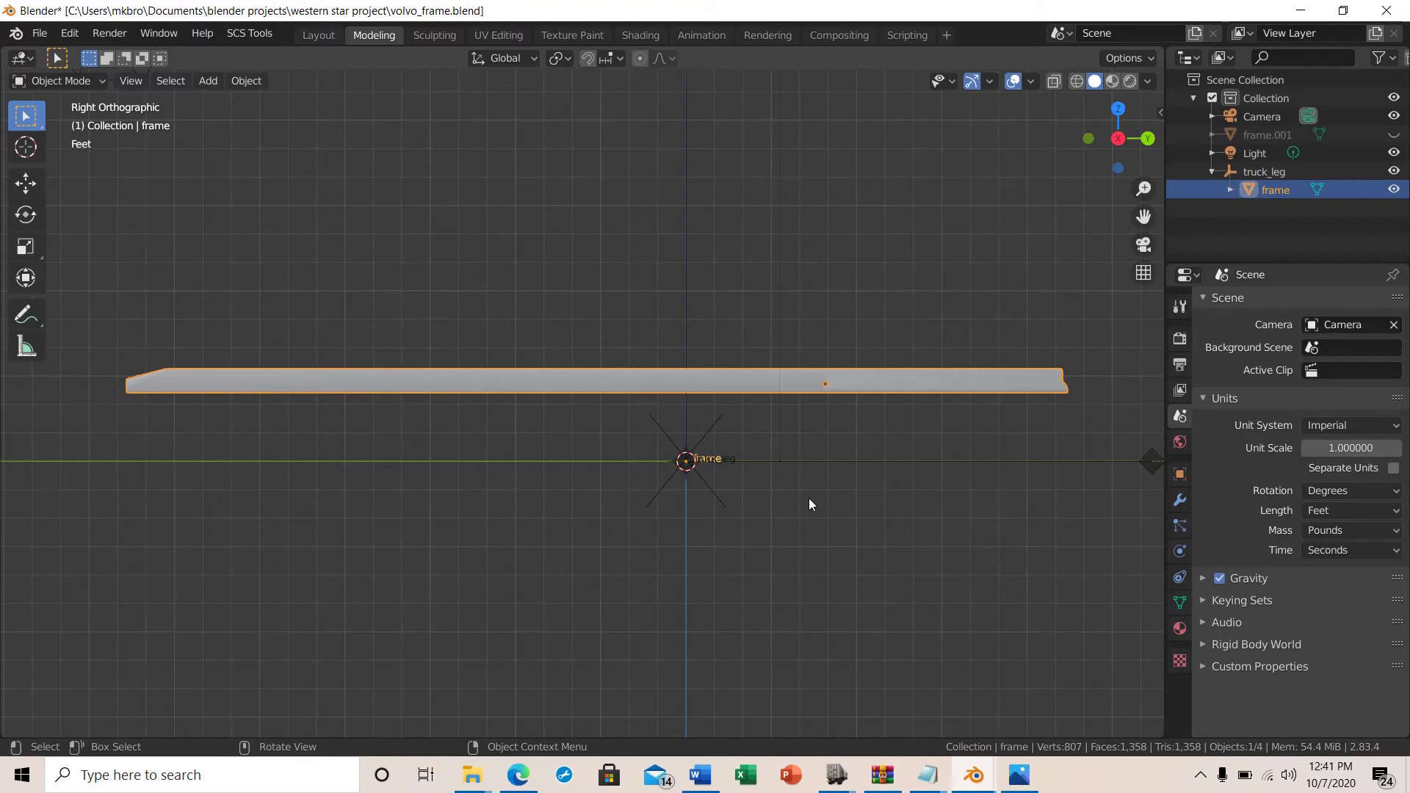
pyautogui.press('s')
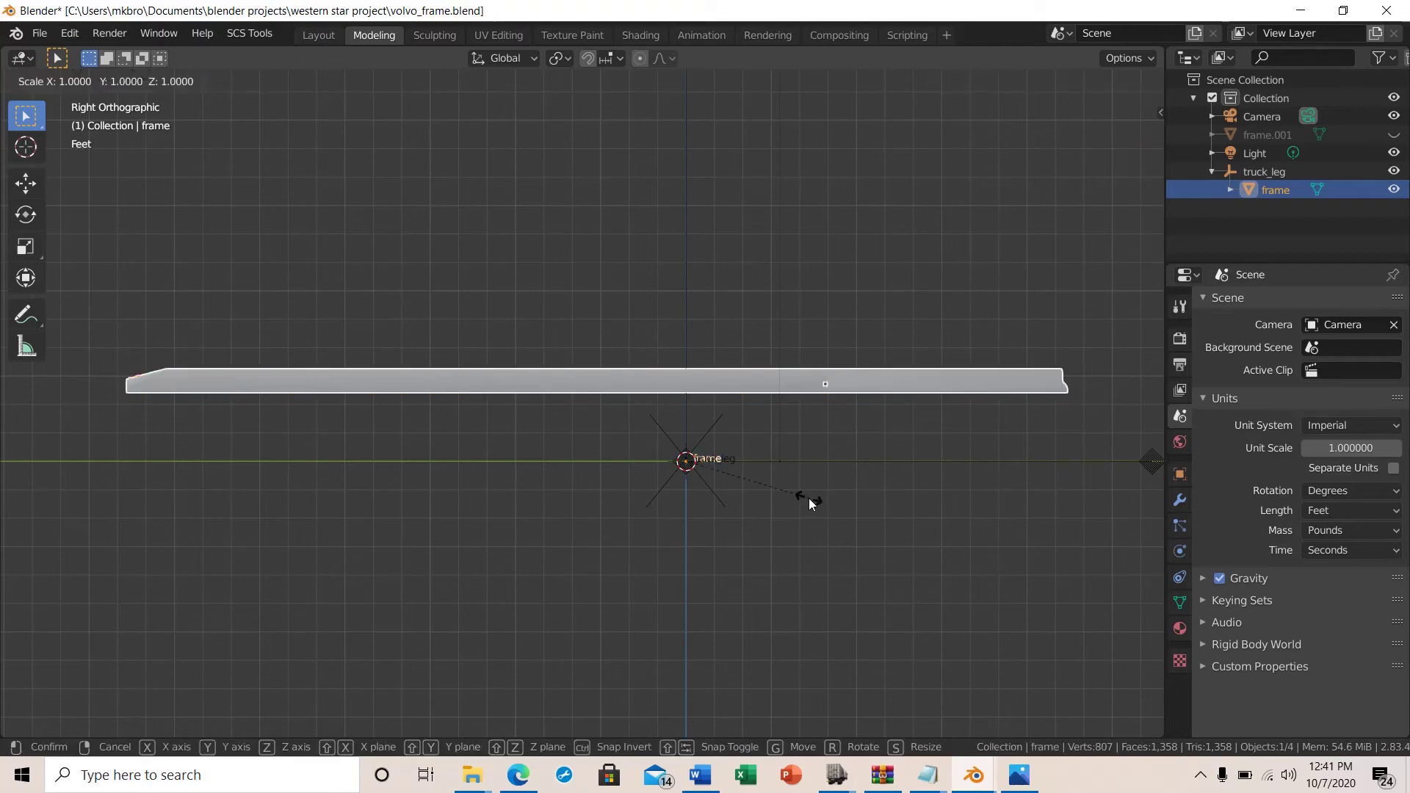
pyautogui.press('y')
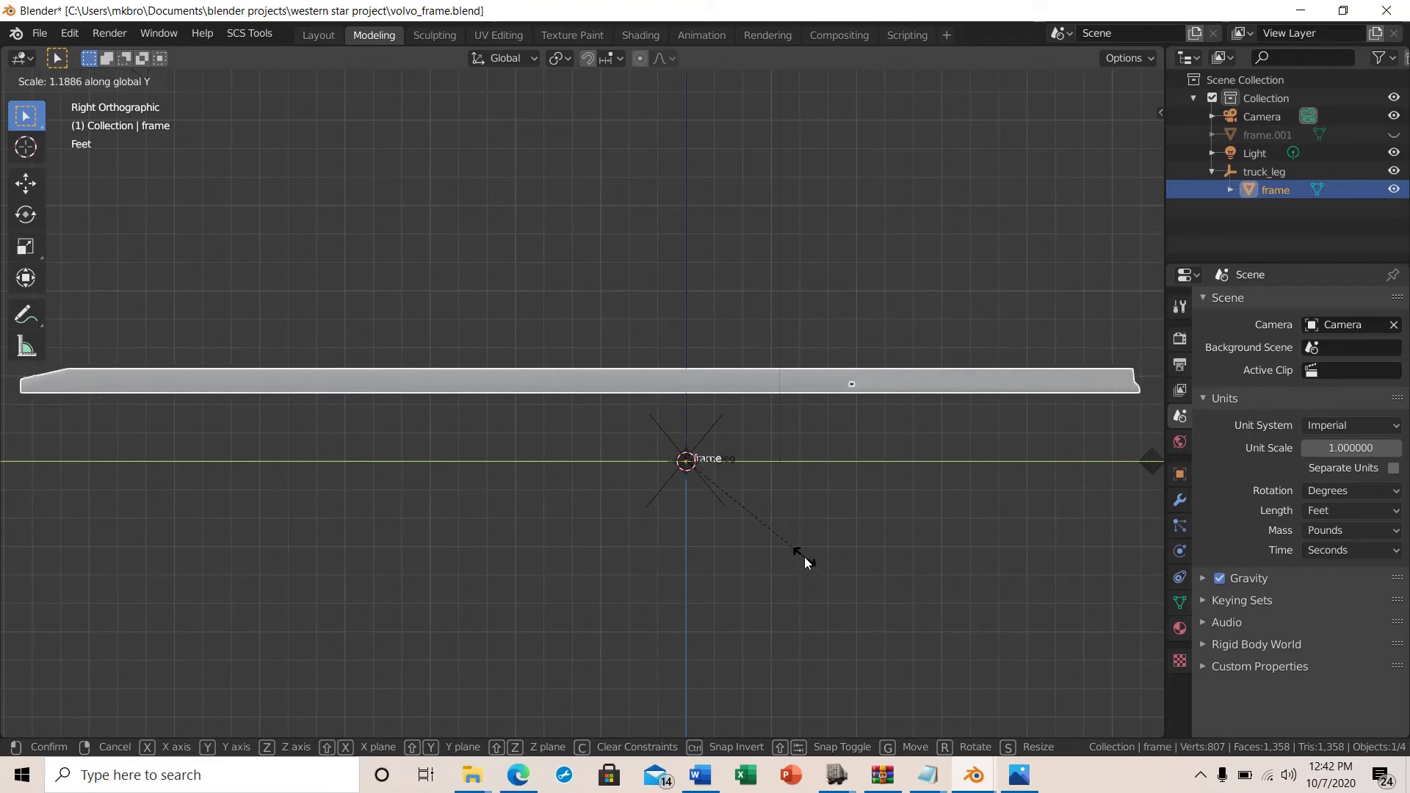
pyautogui.click(804, 556)
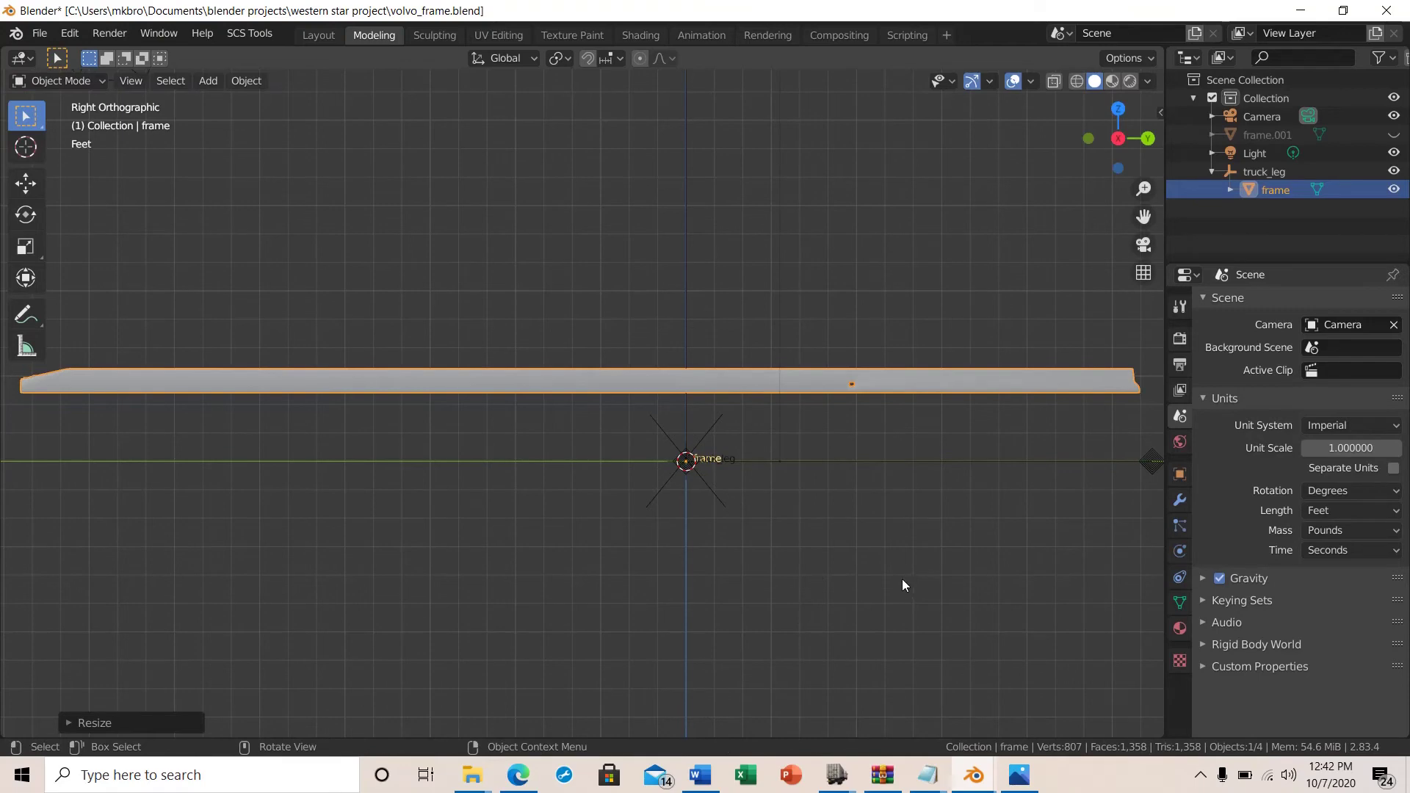
# Step: Show the frame.001 copy and toggle the stretched frame's visibility to compare the two lengths, leaving the stretched one hidden
pyautogui.scroll(-2, 838, 584)
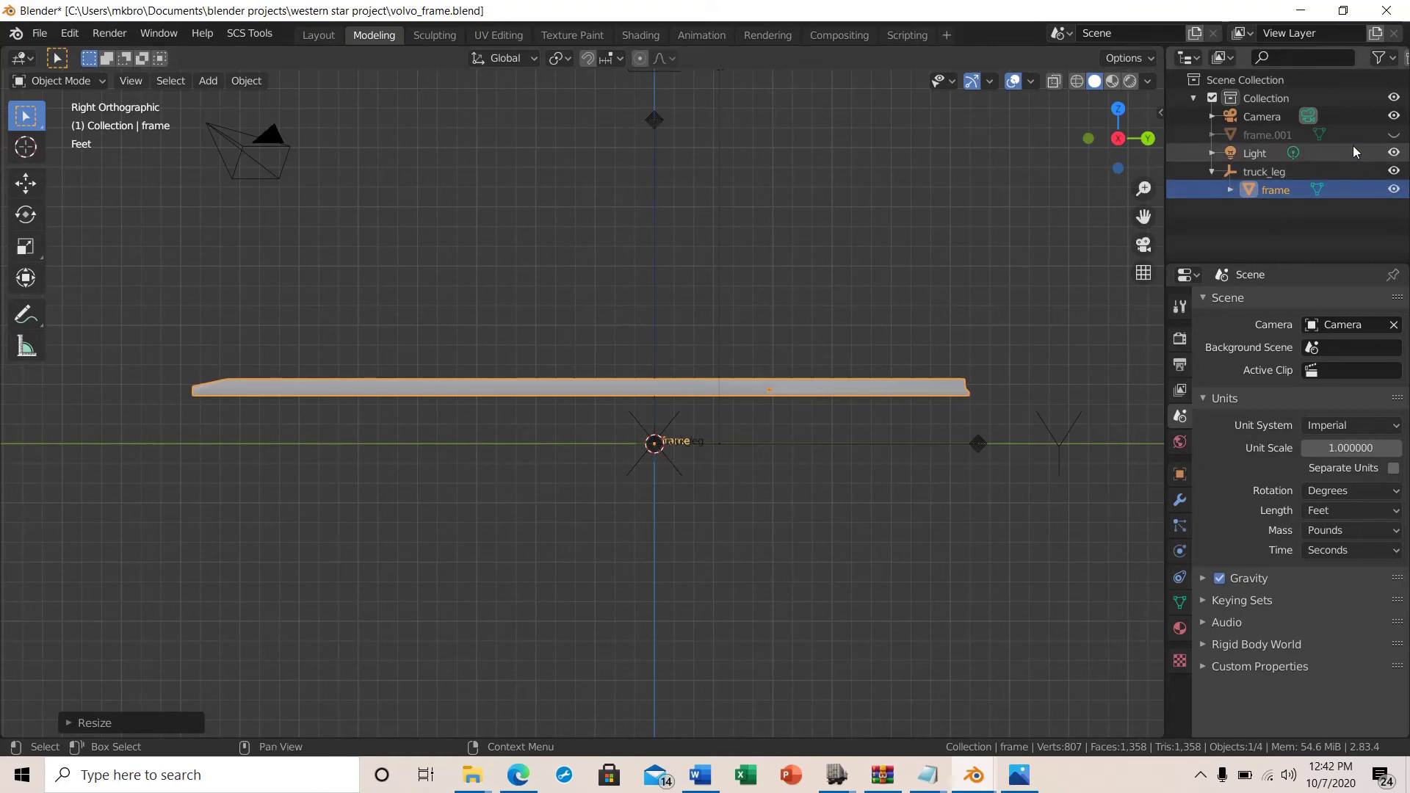
pyautogui.click(1393, 134)
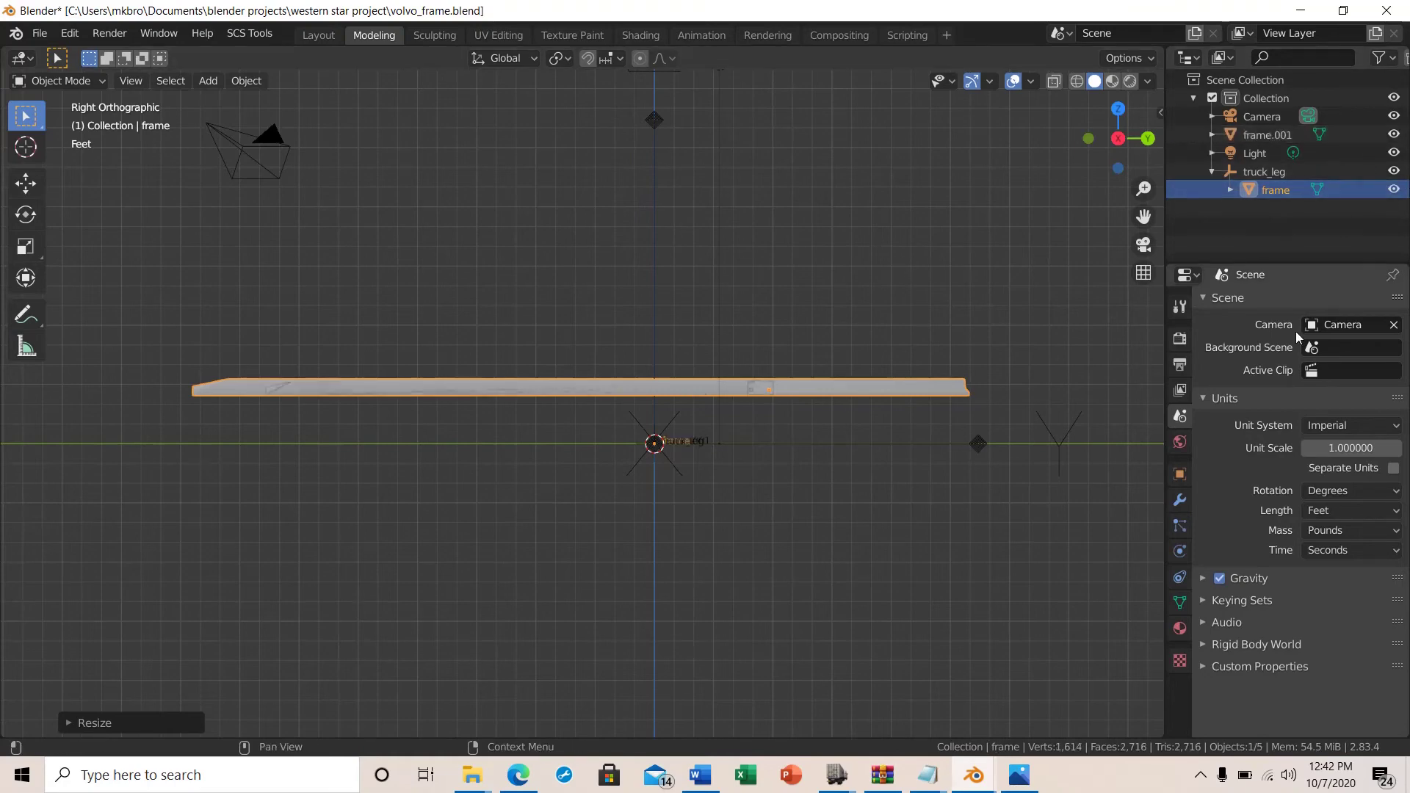
pyautogui.click(1393, 190)
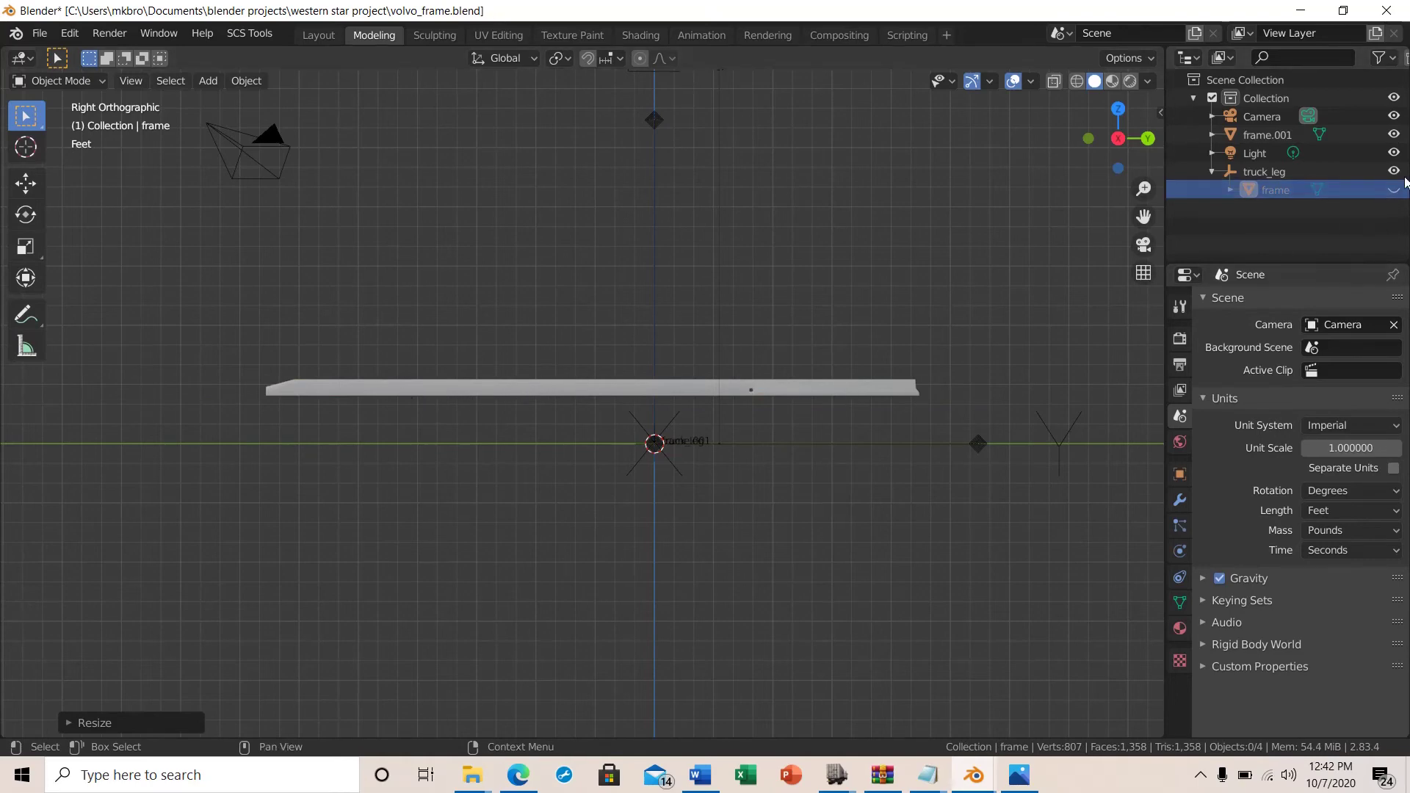
pyautogui.click(1394, 190)
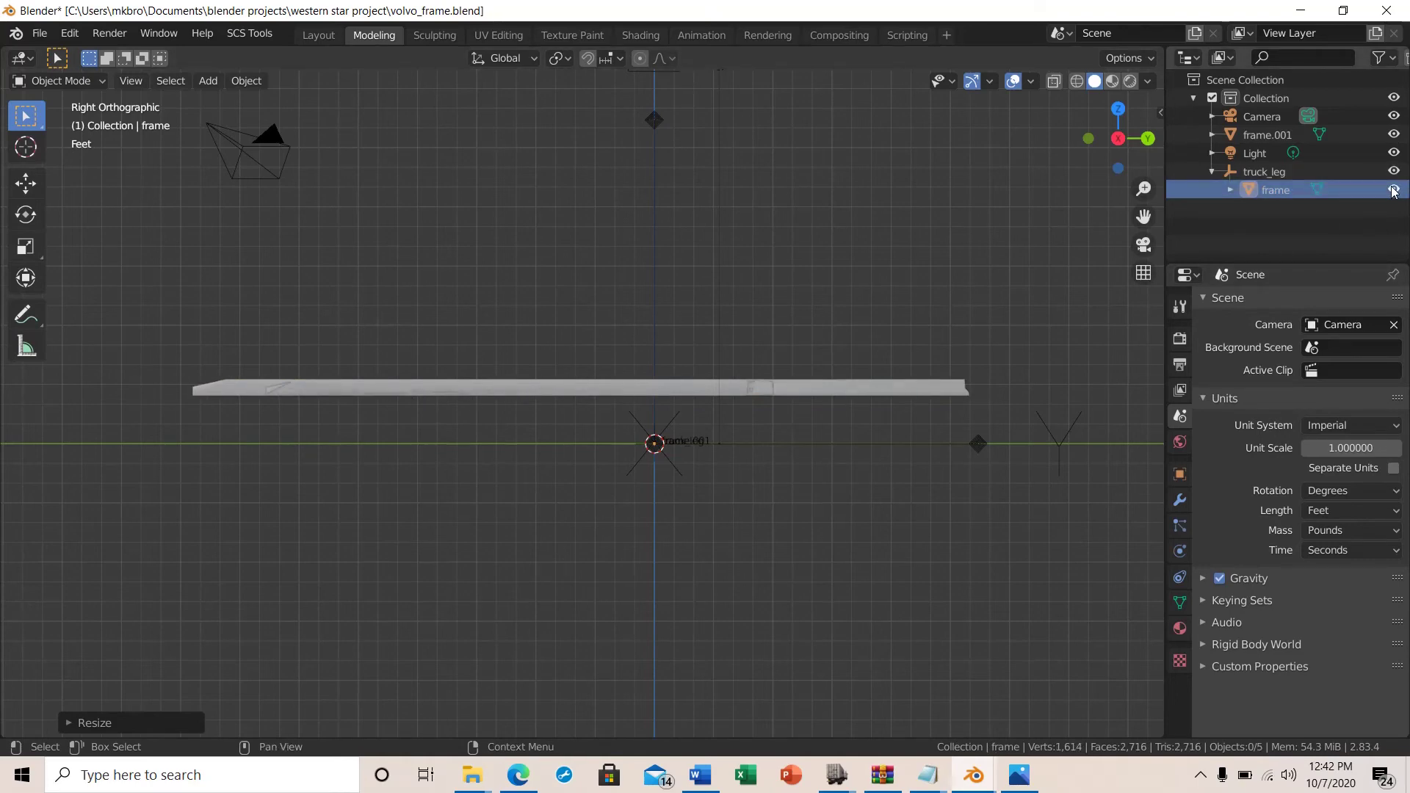
pyautogui.click(1393, 190)
pyautogui.click(1393, 191)
pyautogui.click(1393, 190)
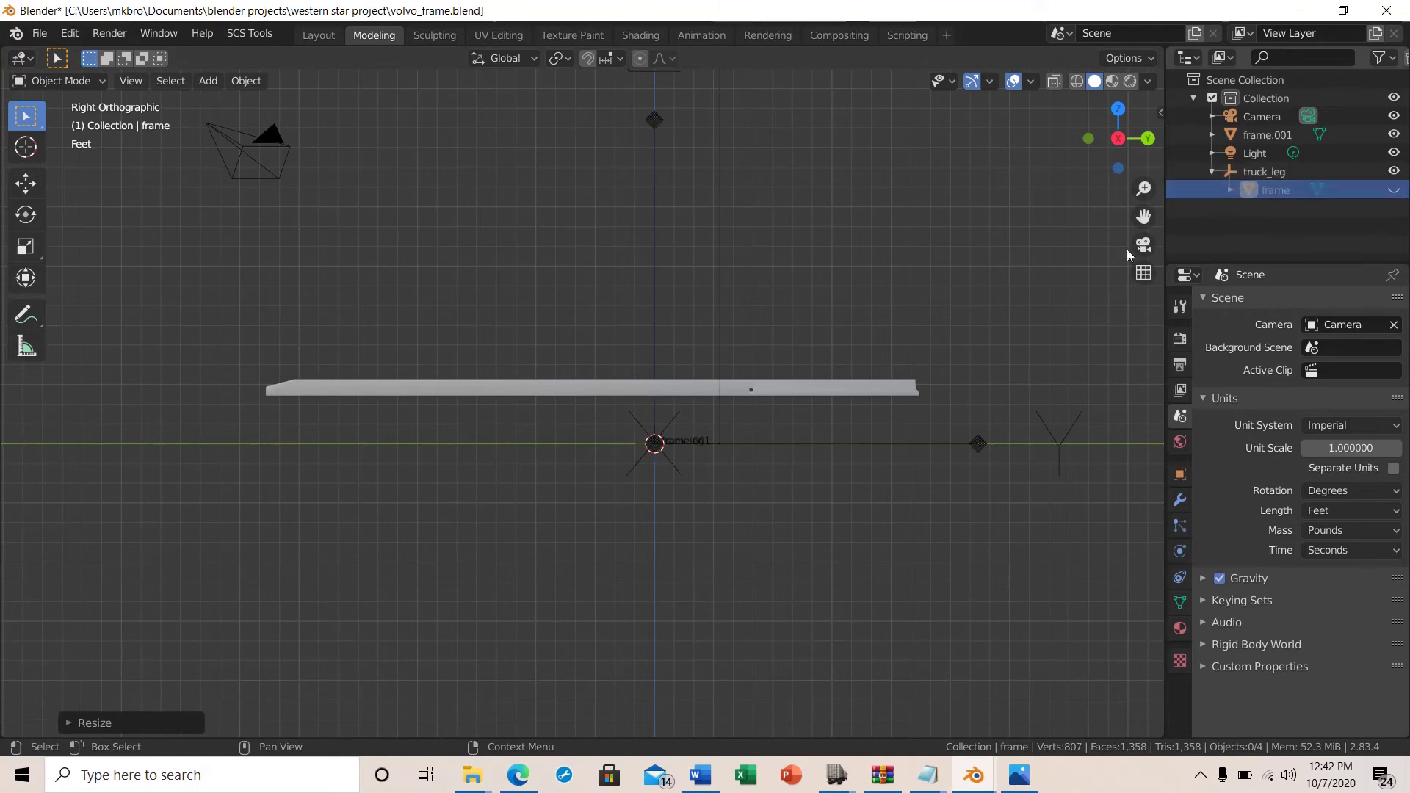
# Step: Show the stretched frame again and move it about -2.57 ft along global Y, lining up its notched end with the frame.001 copy
pyautogui.click(680, 390)
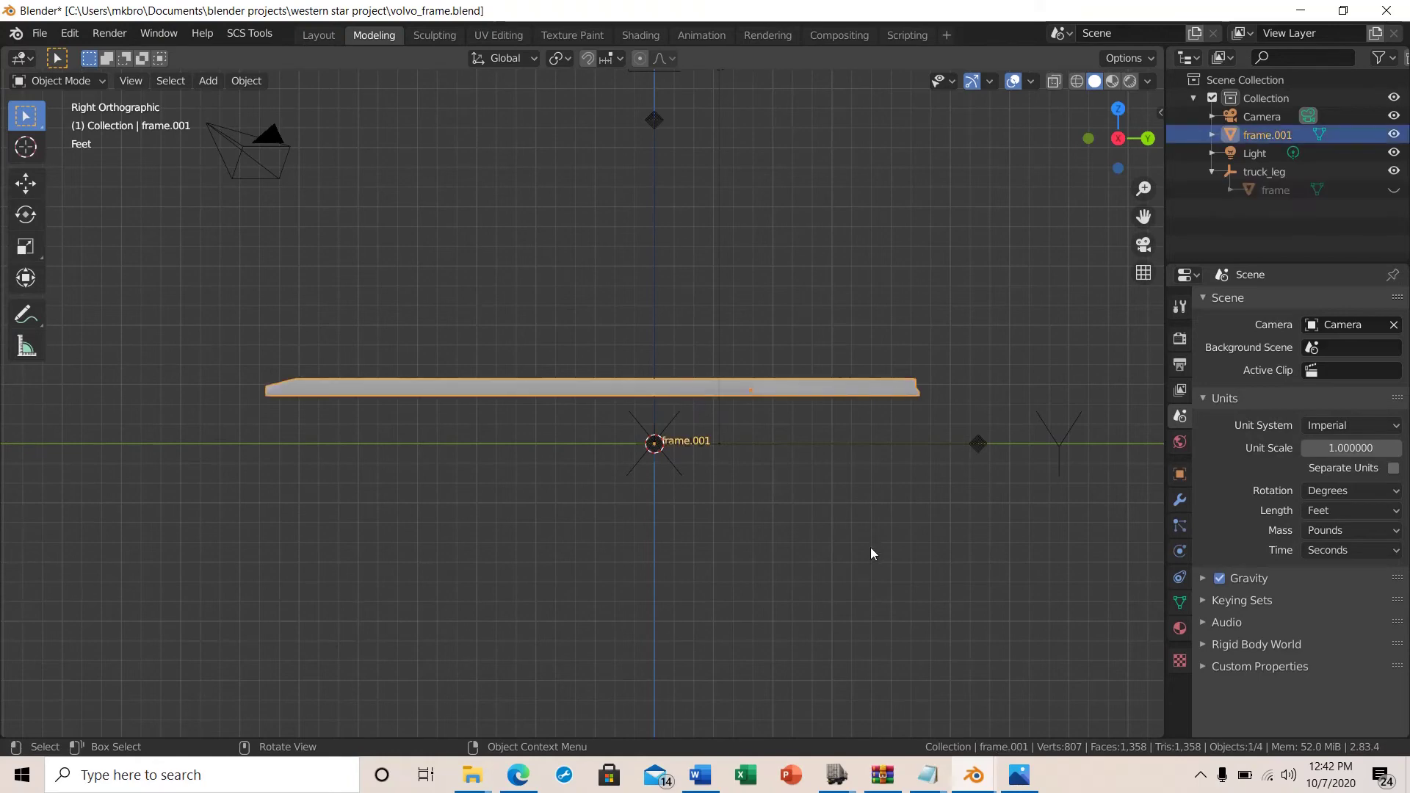
pyautogui.click(1274, 189)
pyautogui.click(1395, 190)
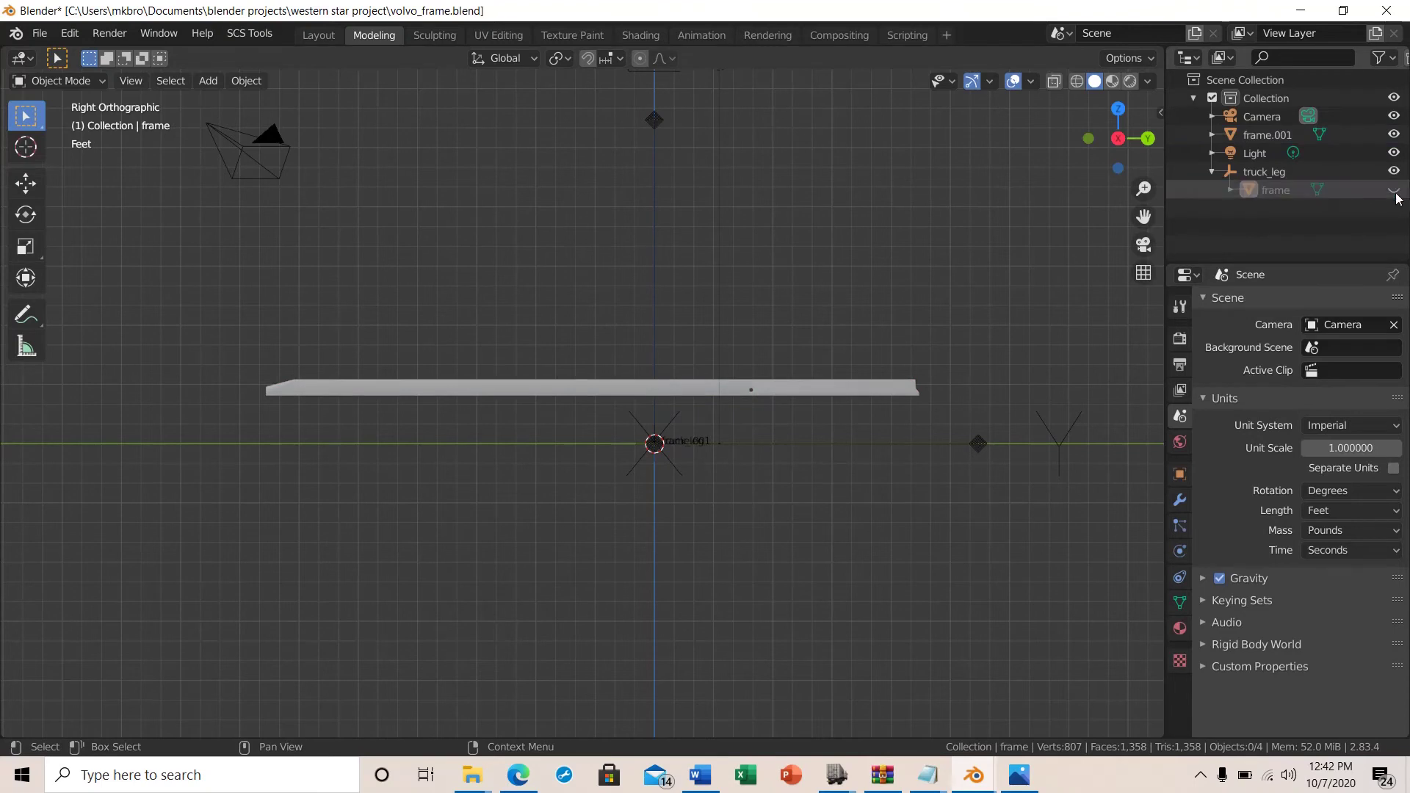
pyautogui.click(1394, 190)
pyautogui.click(1292, 190)
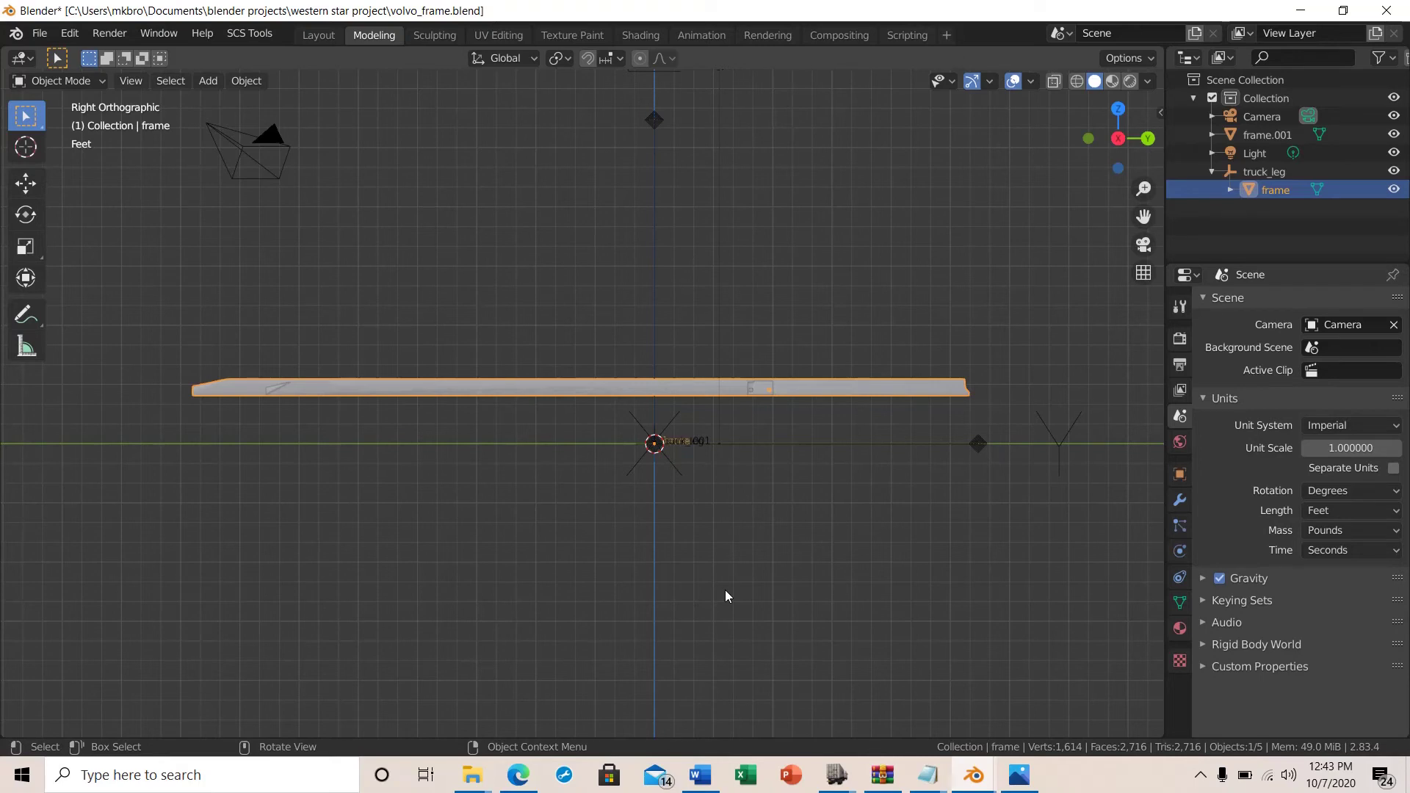
pyautogui.press('g')
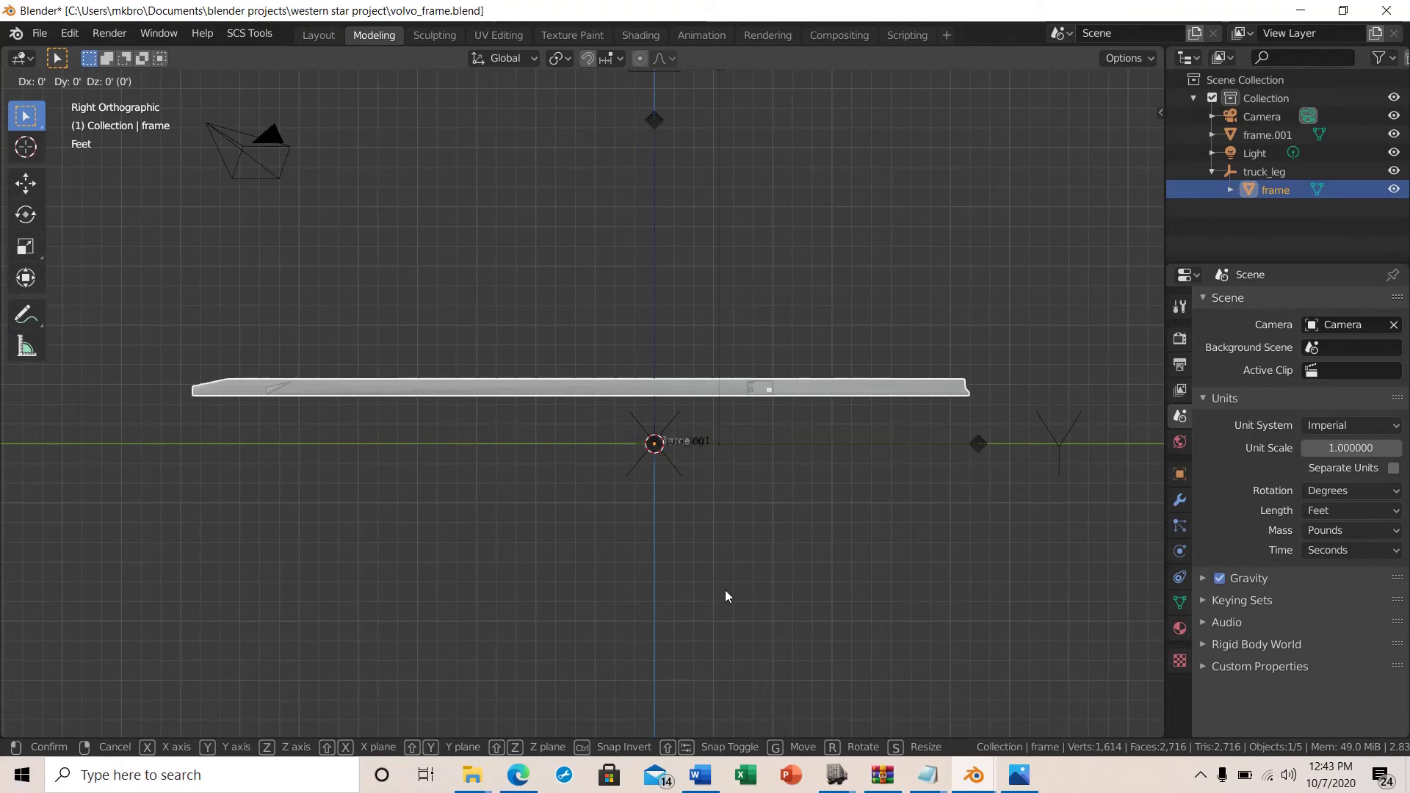
pyautogui.press('y')
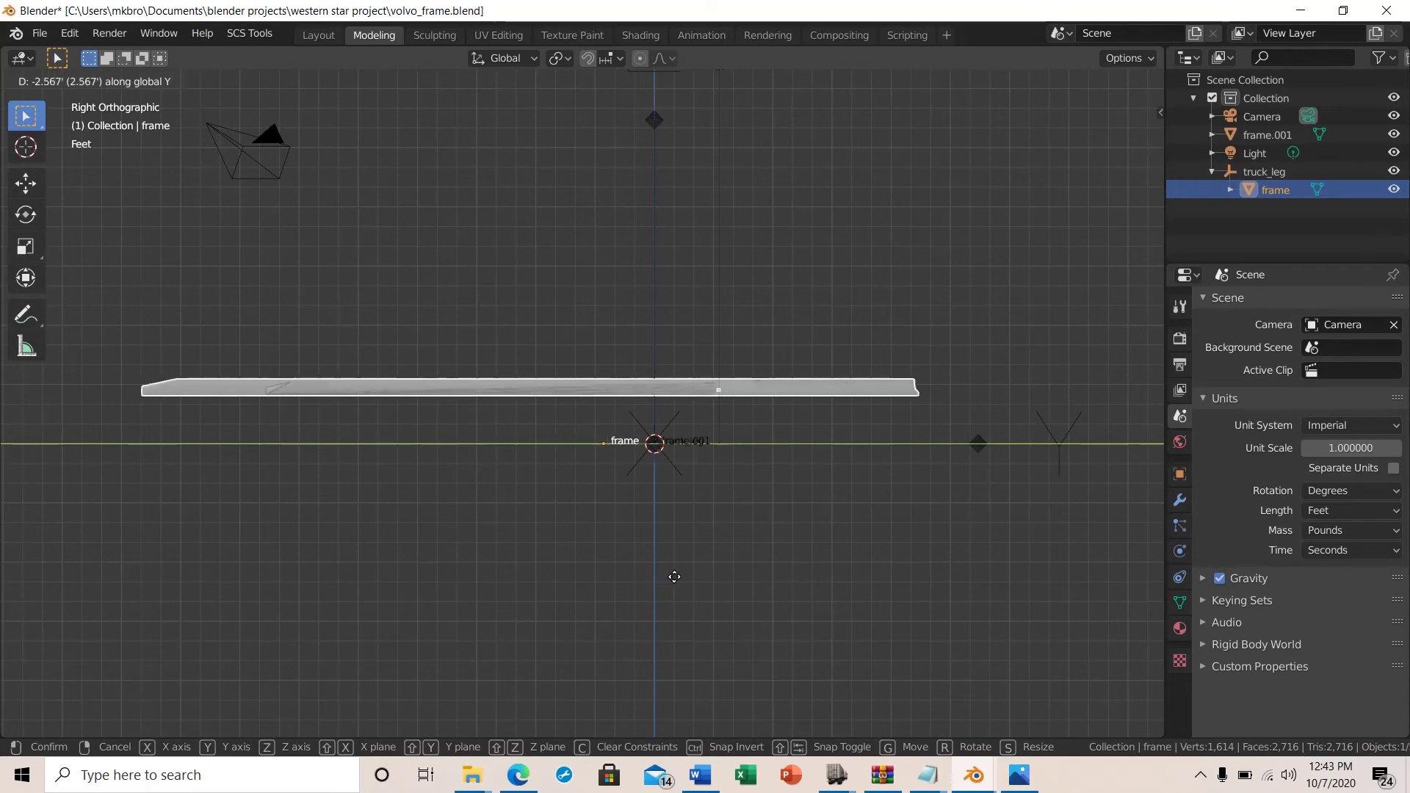
pyautogui.click(675, 577)
# Step: Nudge the frame about 0.075 ft along global Y so its notched end matches the end of frame.001 closely
pyautogui.scroll(5, 972, 478)
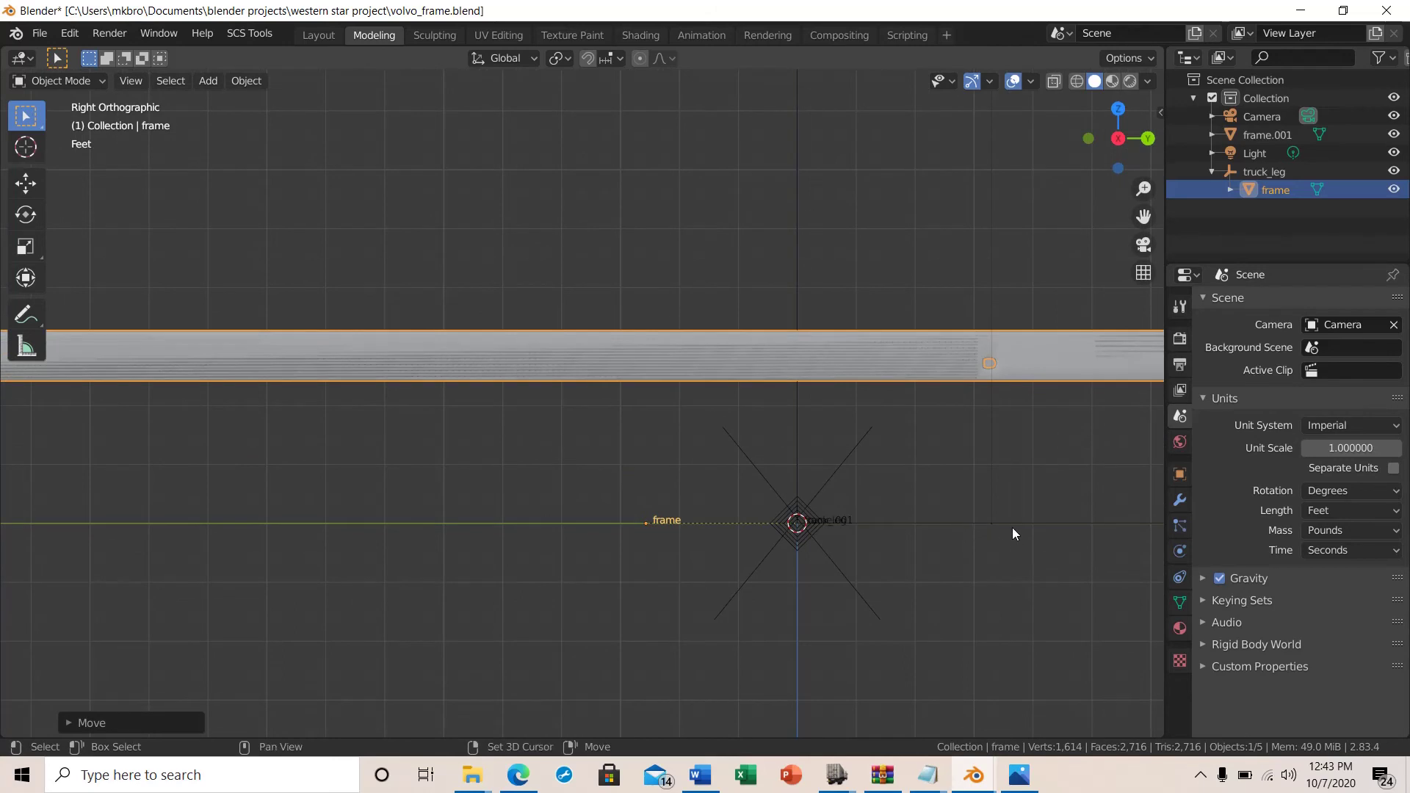
pyautogui.keyDown('shift'); pyautogui.moveTo(1012, 528); pyautogui.dragTo(166, 571, button='middle'); pyautogui.keyUp('shift')
pyautogui.scroll(3, 558, 514)
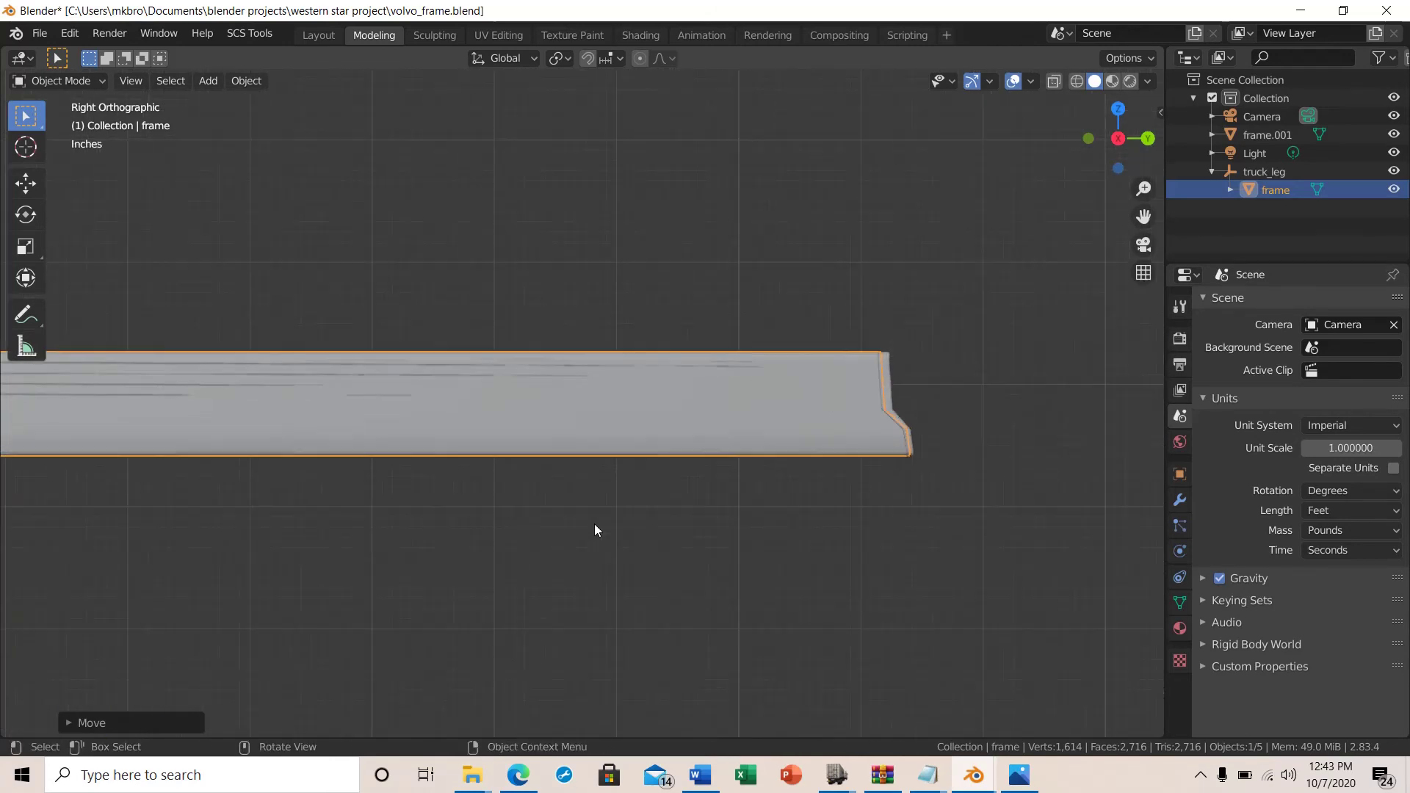
pyautogui.keyDown('shift'); pyautogui.moveTo(663, 578); pyautogui.dragTo(404, 595, button='middle'); pyautogui.keyUp('shift')
pyautogui.scroll(2, 602, 577)
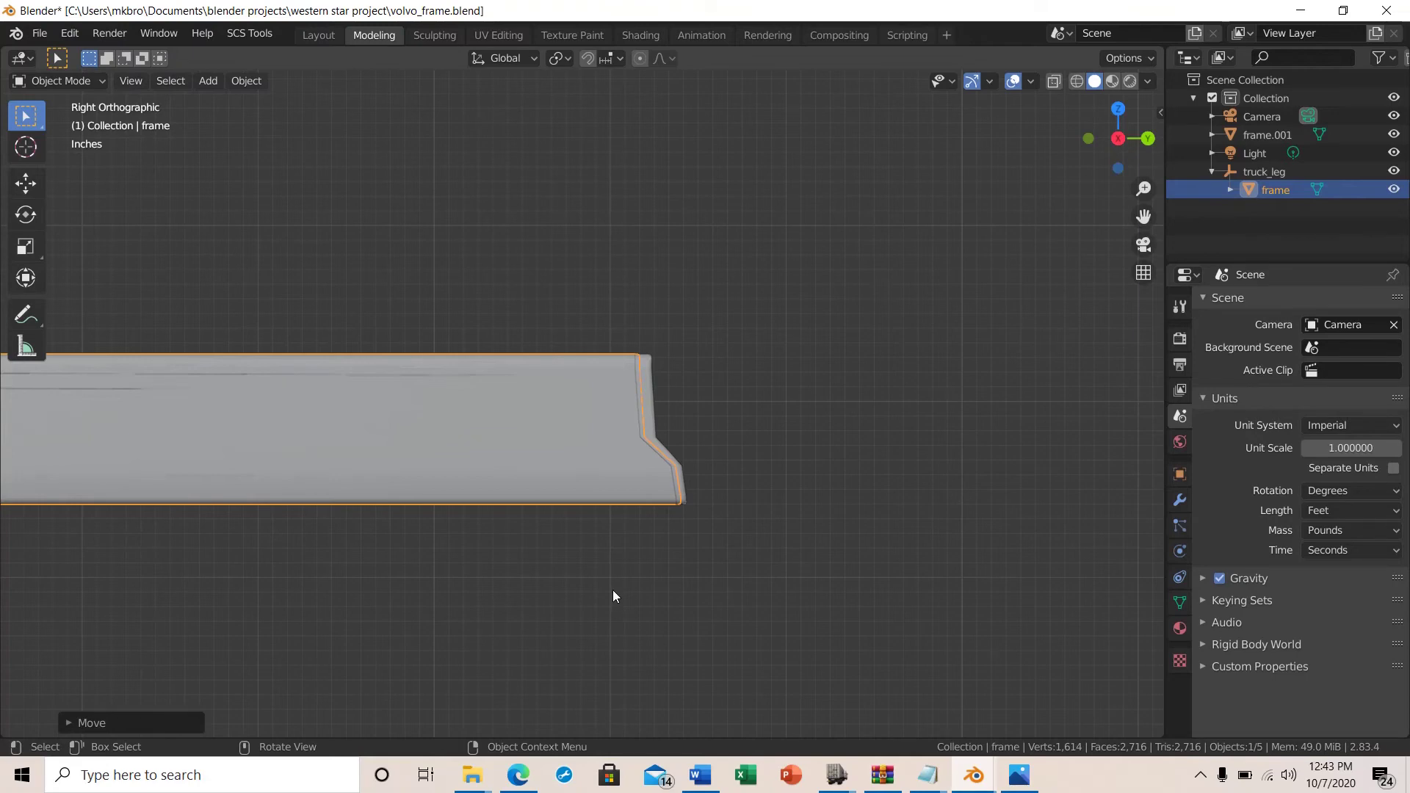
pyautogui.press('g')
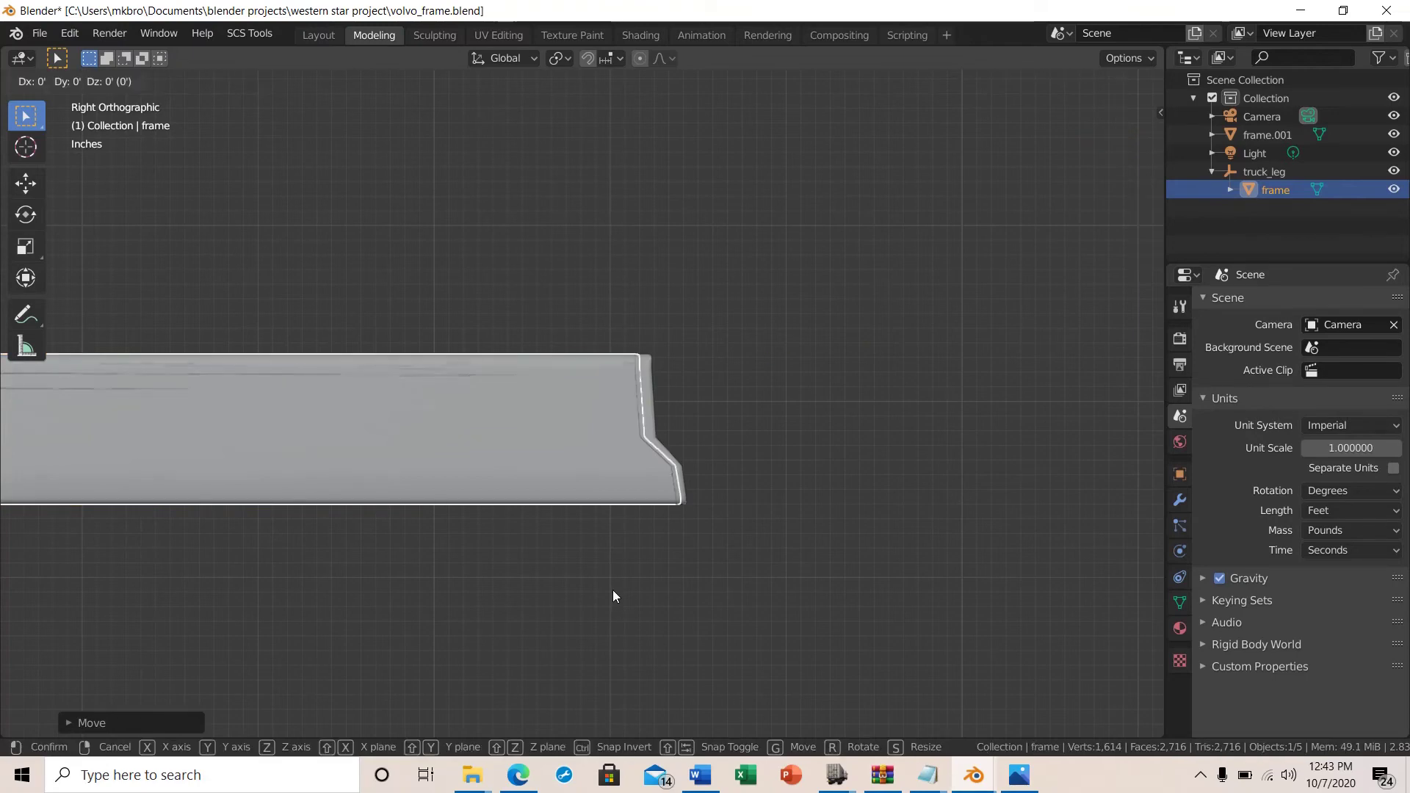
pyautogui.press('y')
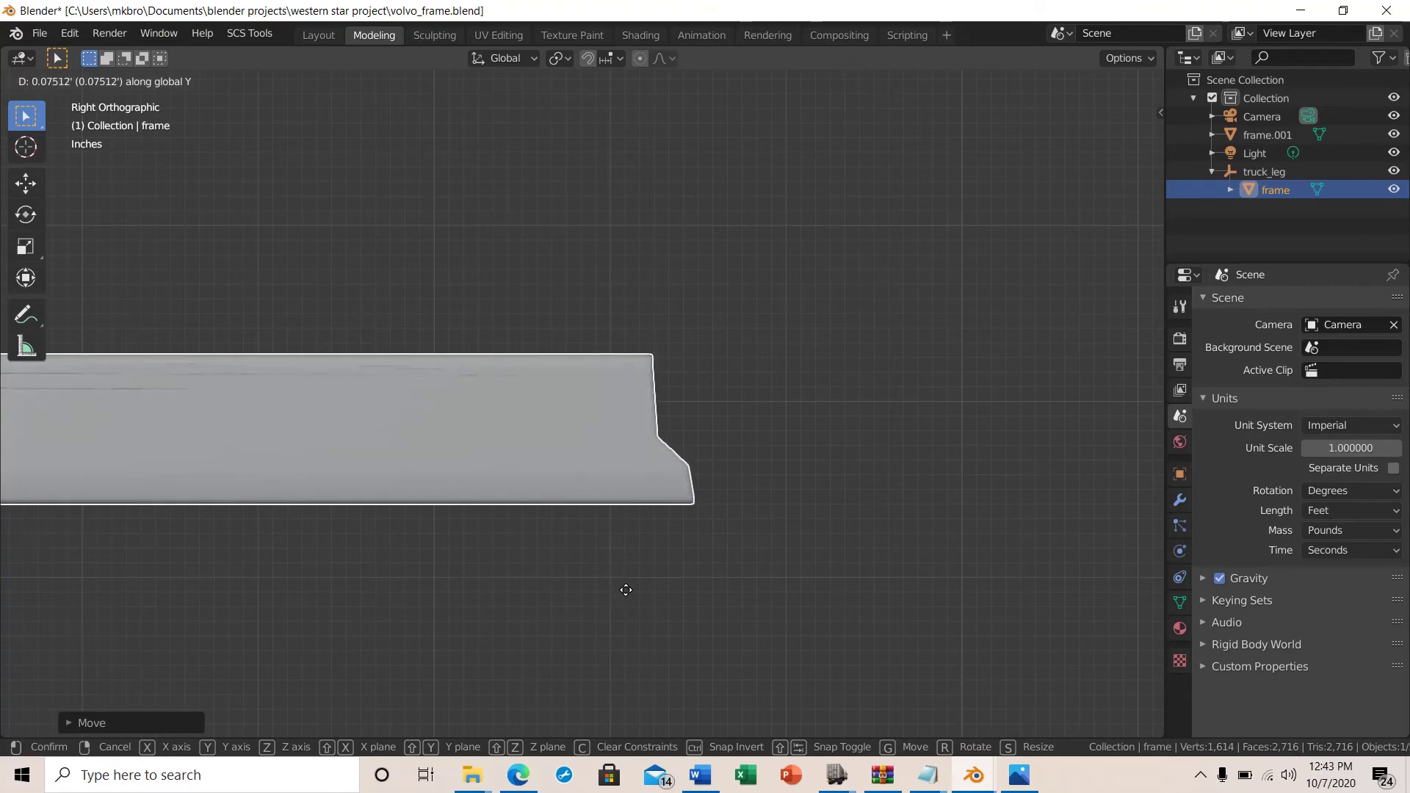
pyautogui.click(631, 597)
# Step: Inspect the aligned frames in perspective, return to the right orthographic view and hide the frame.001 copy
pyautogui.moveTo(789, 649); pyautogui.dragTo(586, 578, button='middle')
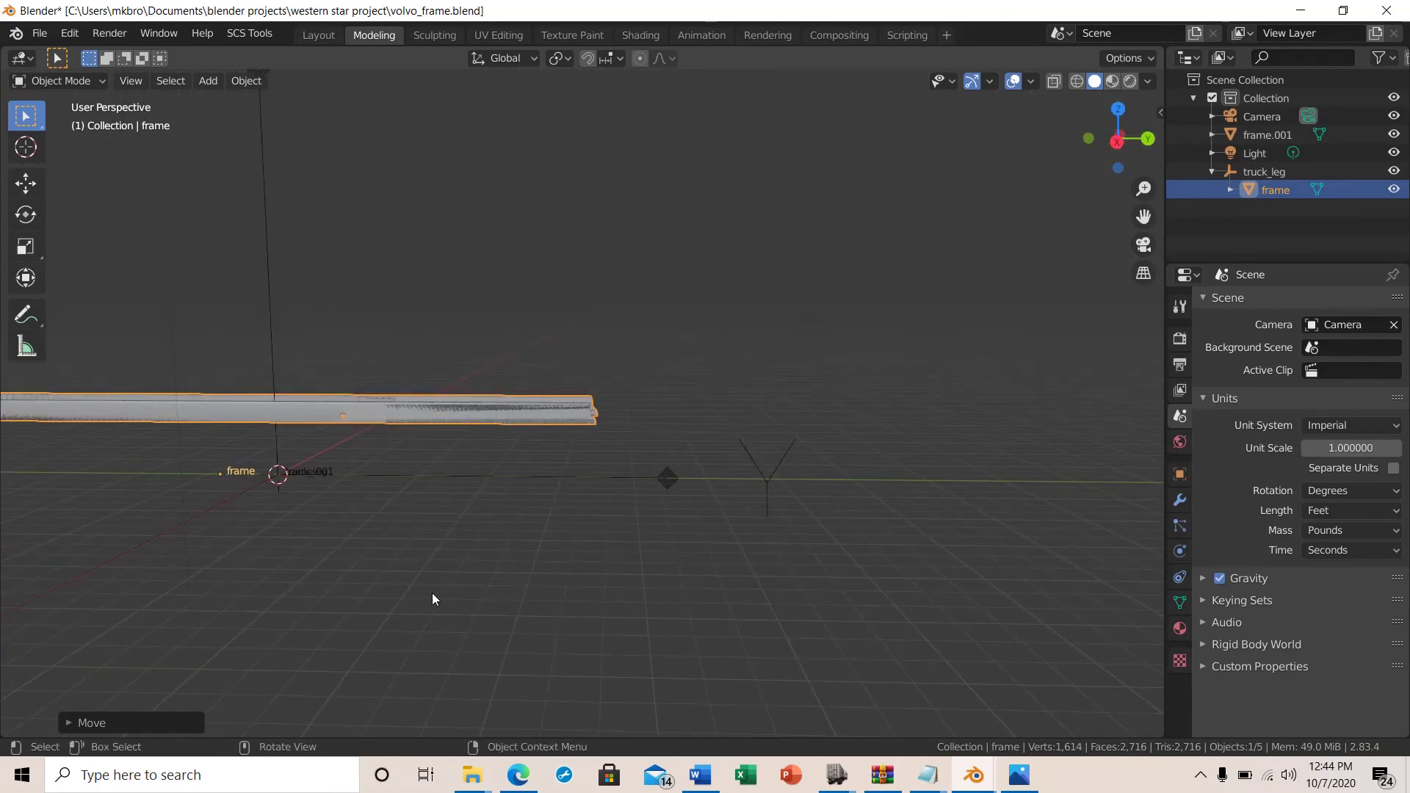
pyautogui.moveTo(432, 594); pyautogui.dragTo(440, 590, button='middle')
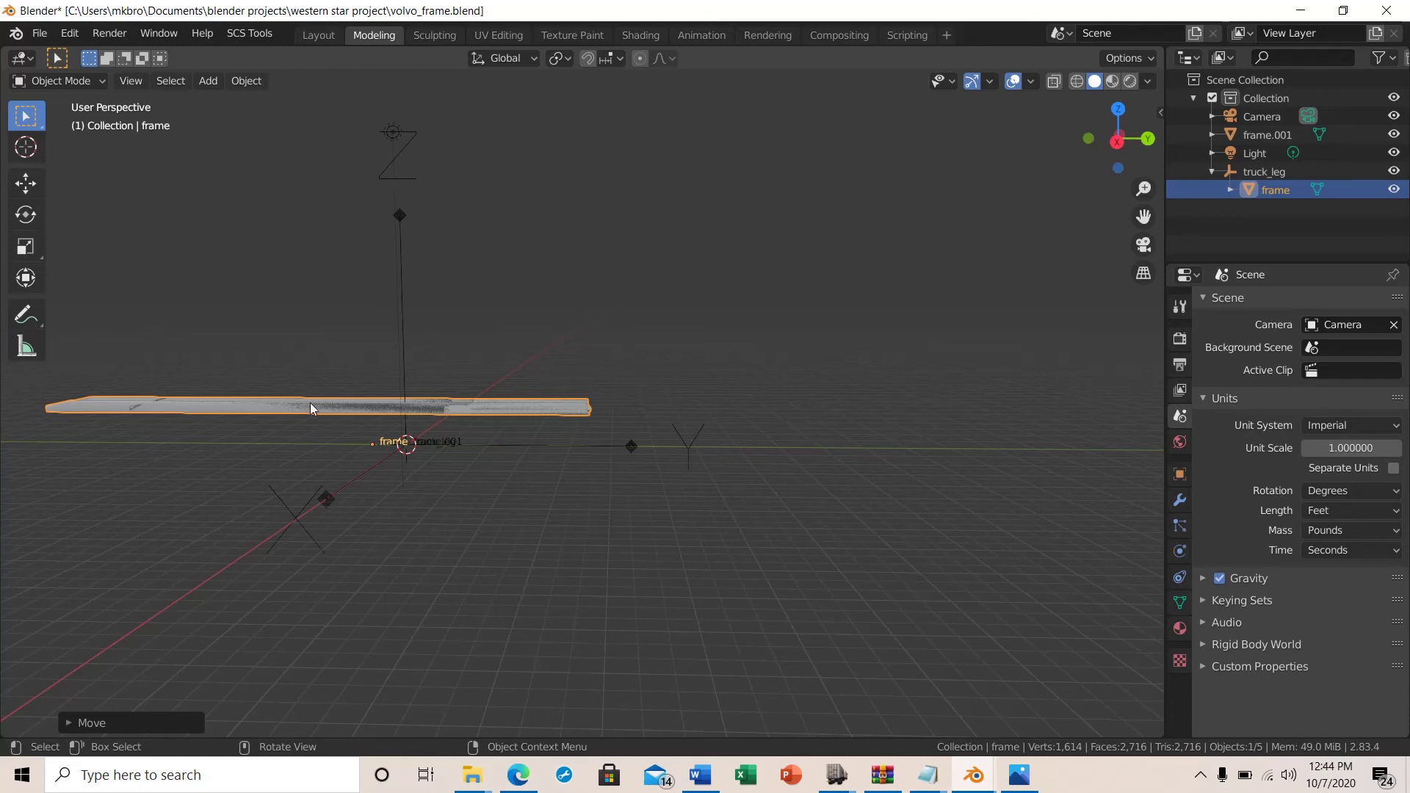
pyautogui.moveTo(523, 580); pyautogui.dragTo(594, 573, button='middle')
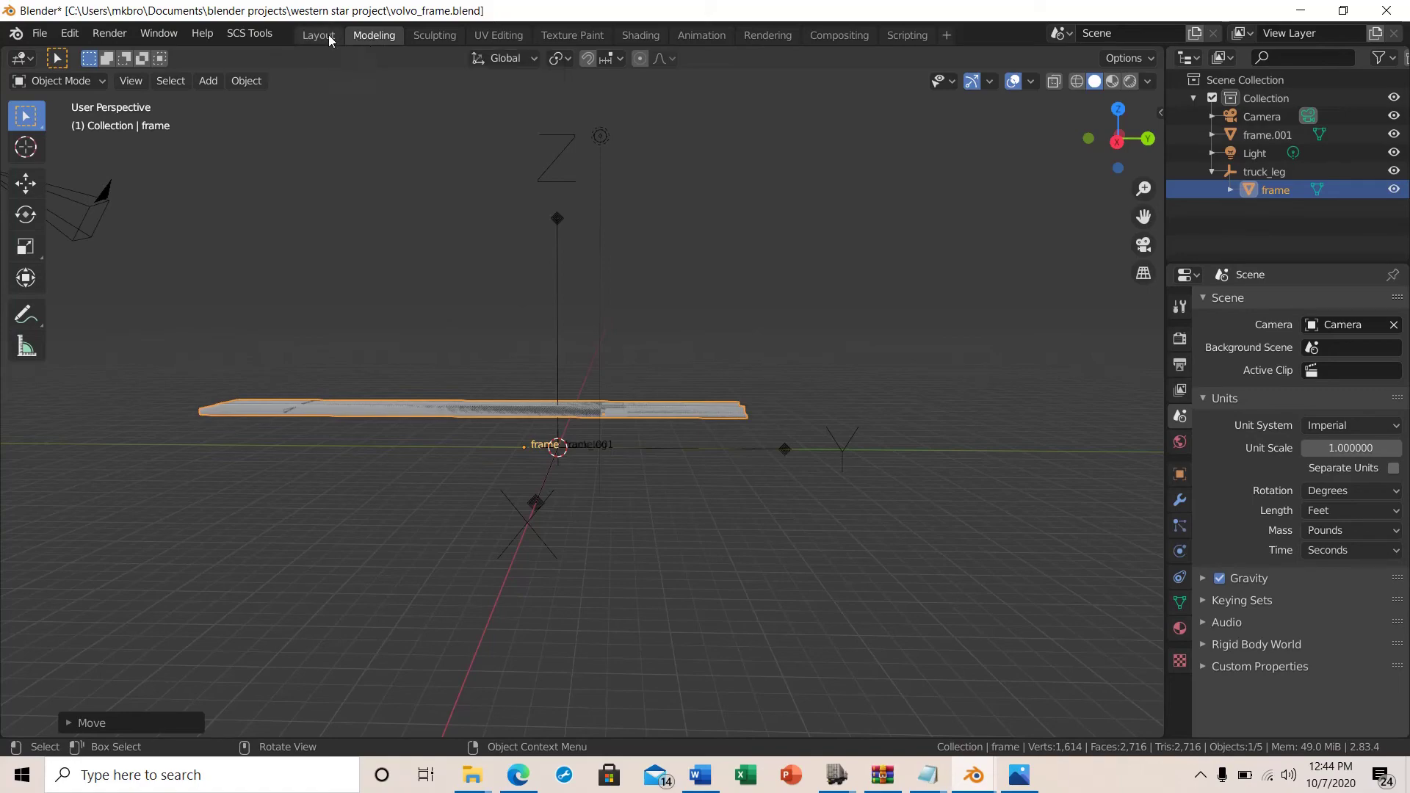
pyautogui.moveTo(765, 656)
pyautogui.mouseDown(button='middle')
pyautogui.moveTo(828, 686)
pyautogui.moveTo(818, 664)
pyautogui.moveTo(777, 662)
pyautogui.mouseUp(button='middle')
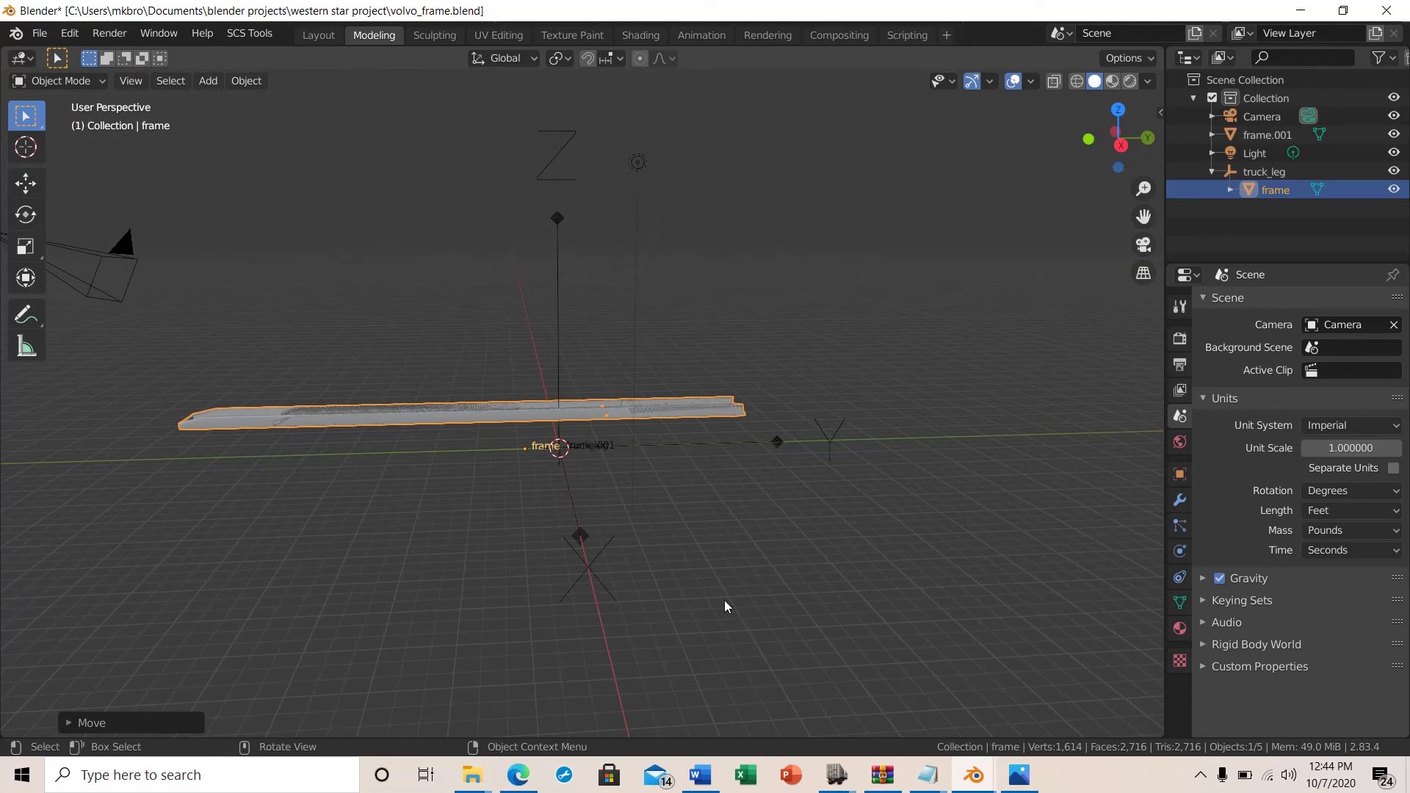
pyautogui.click(1120, 146)
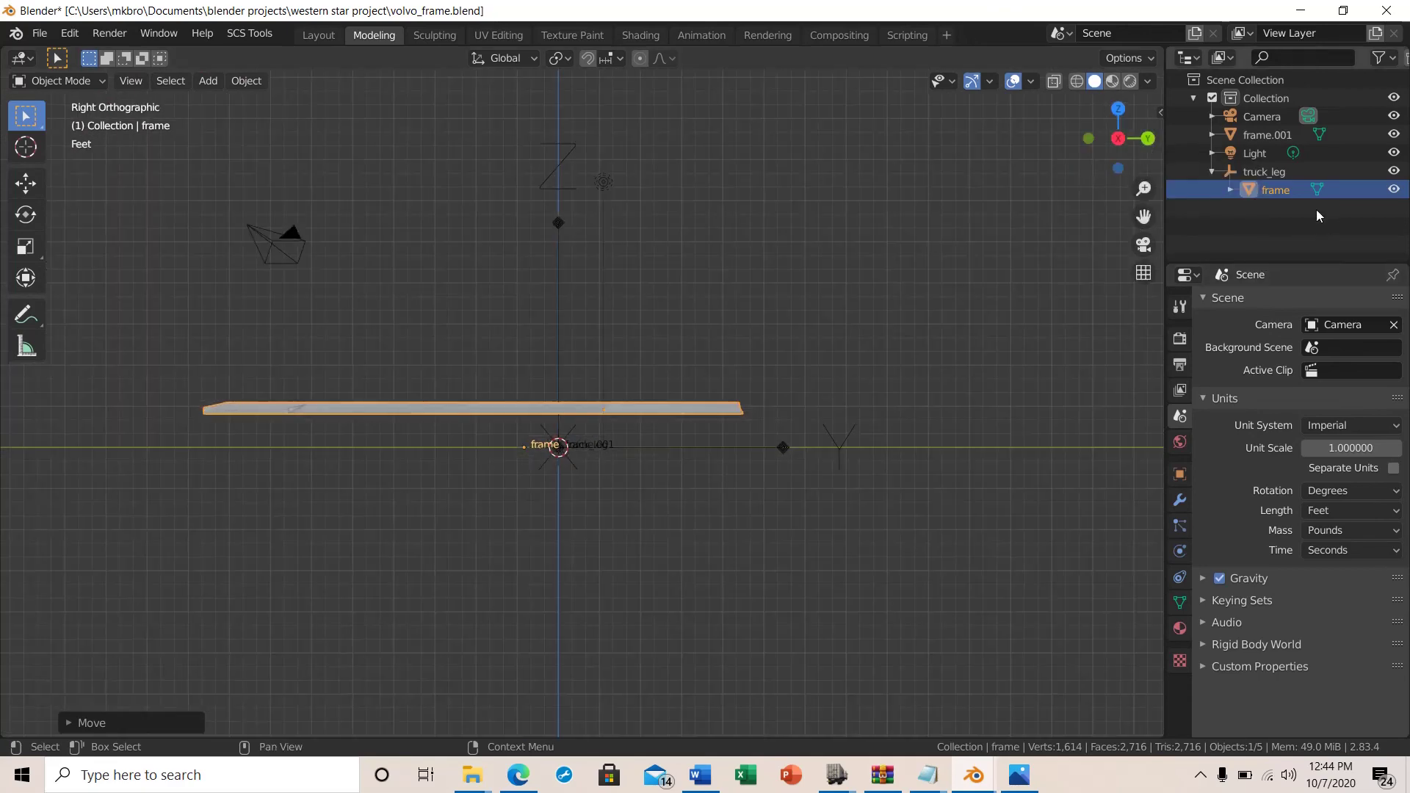
pyautogui.click(1397, 138)
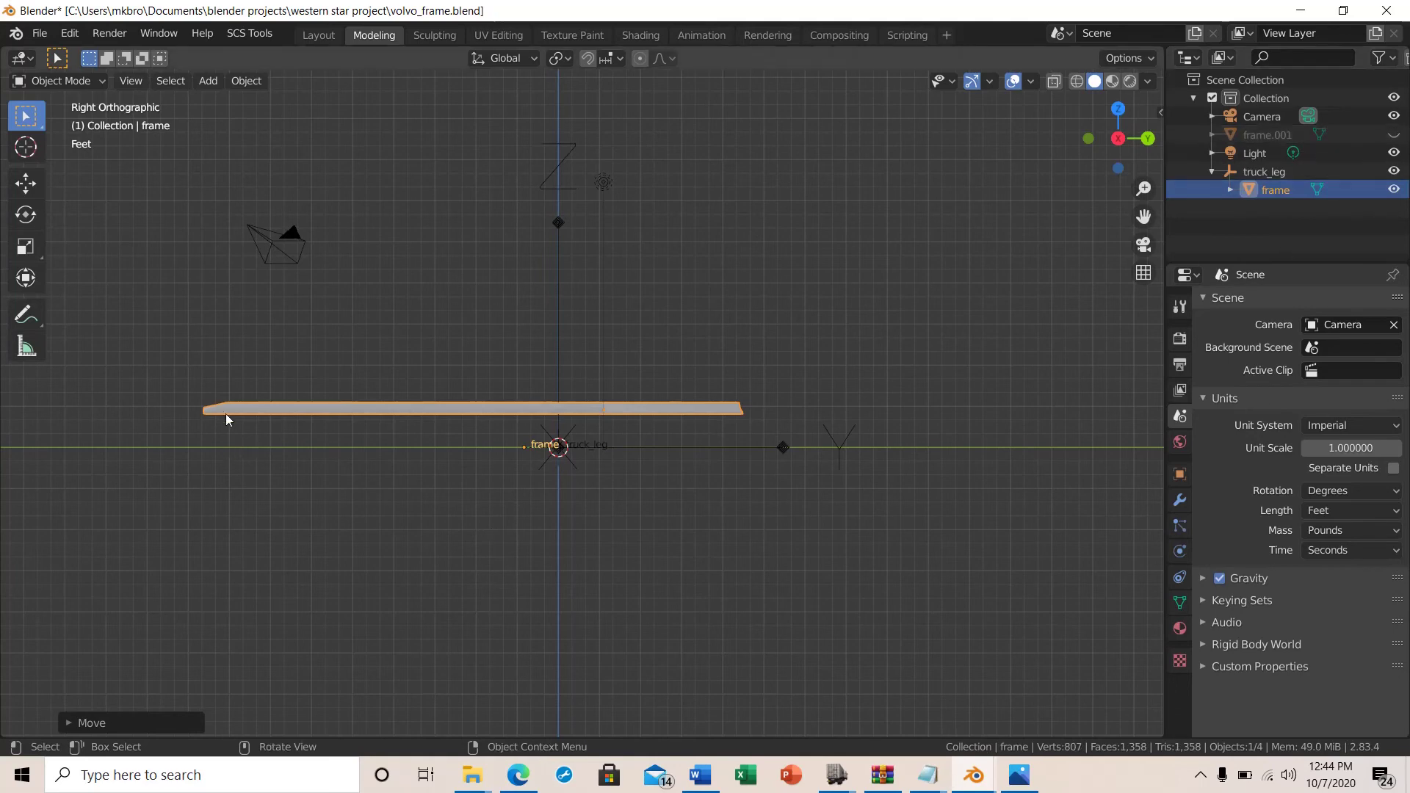
# Step: Measure the full length of the stretched frame from its tapered end to its notched end
pyautogui.scroll(2, 315, 453)
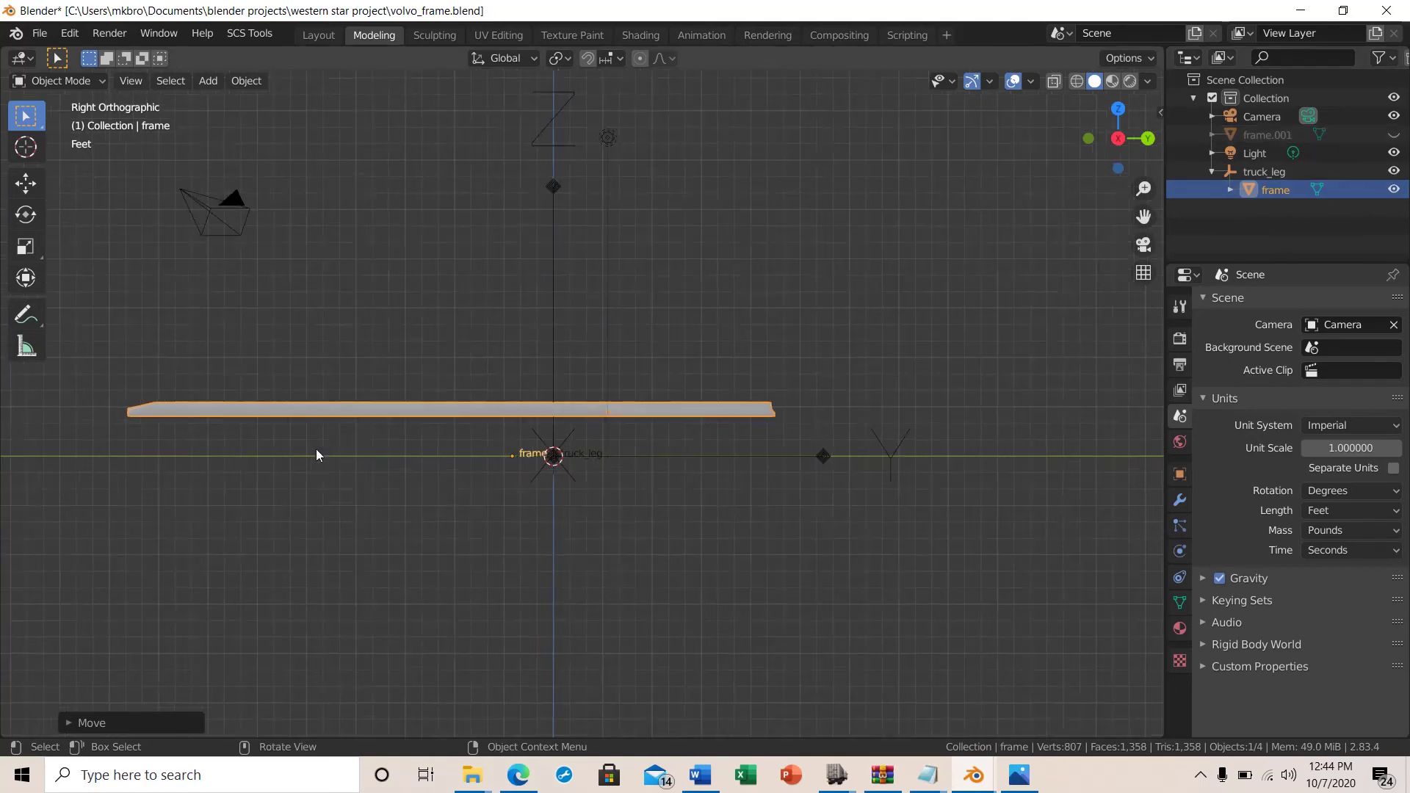
pyautogui.keyDown('shift'); pyautogui.moveTo(339, 544); pyautogui.dragTo(544, 531, button='middle'); pyautogui.keyUp('shift')
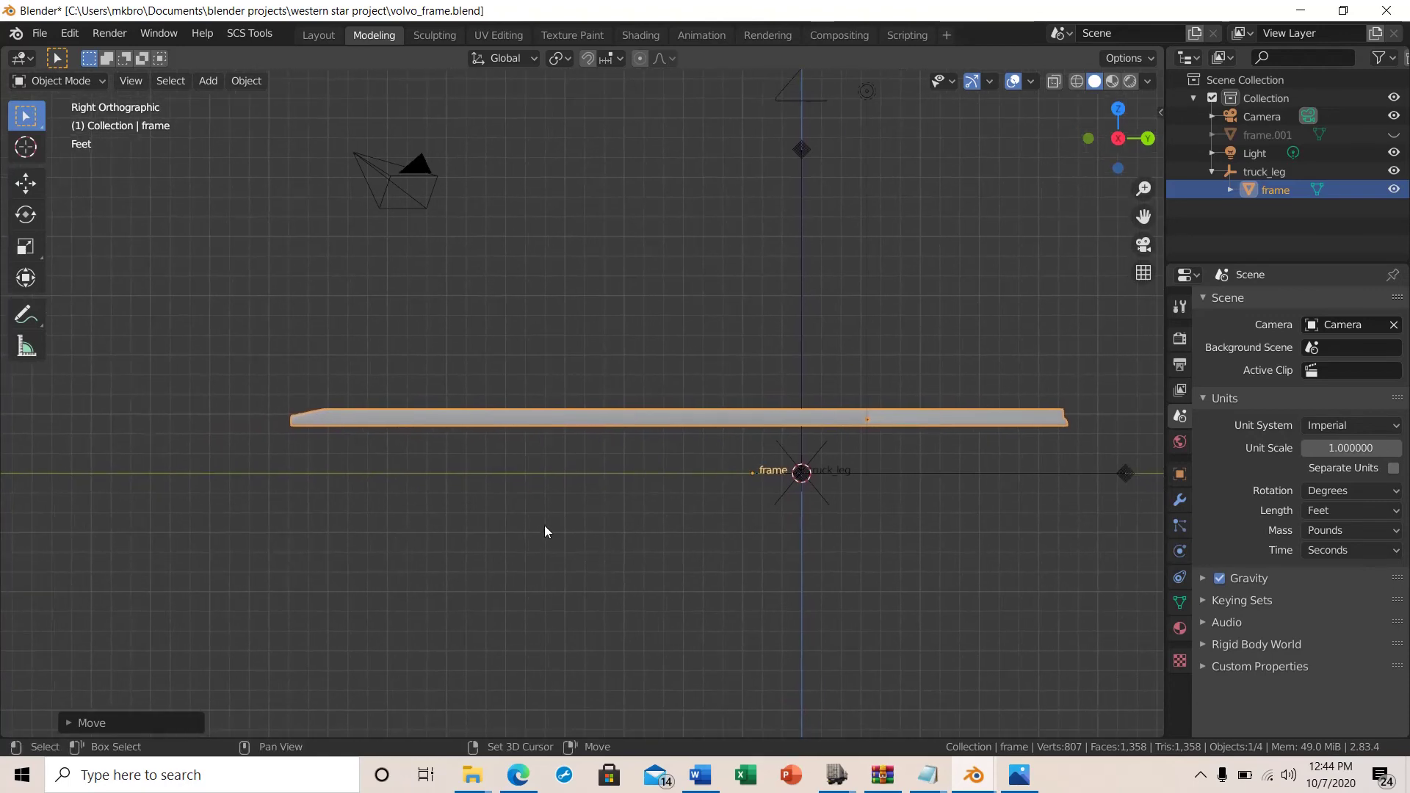
pyautogui.click(27, 345)
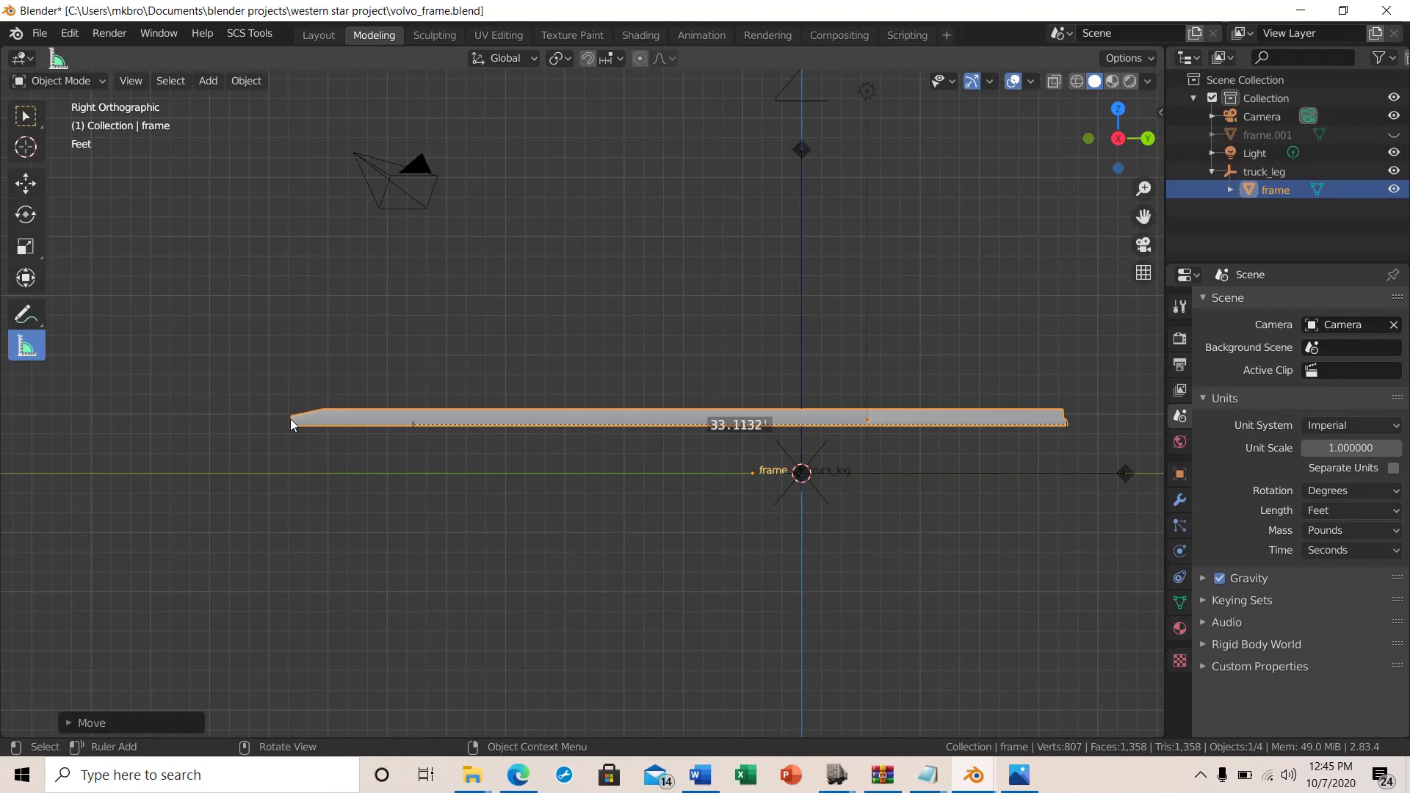
pyautogui.moveTo(291, 420); pyautogui.dragTo(1066, 429)
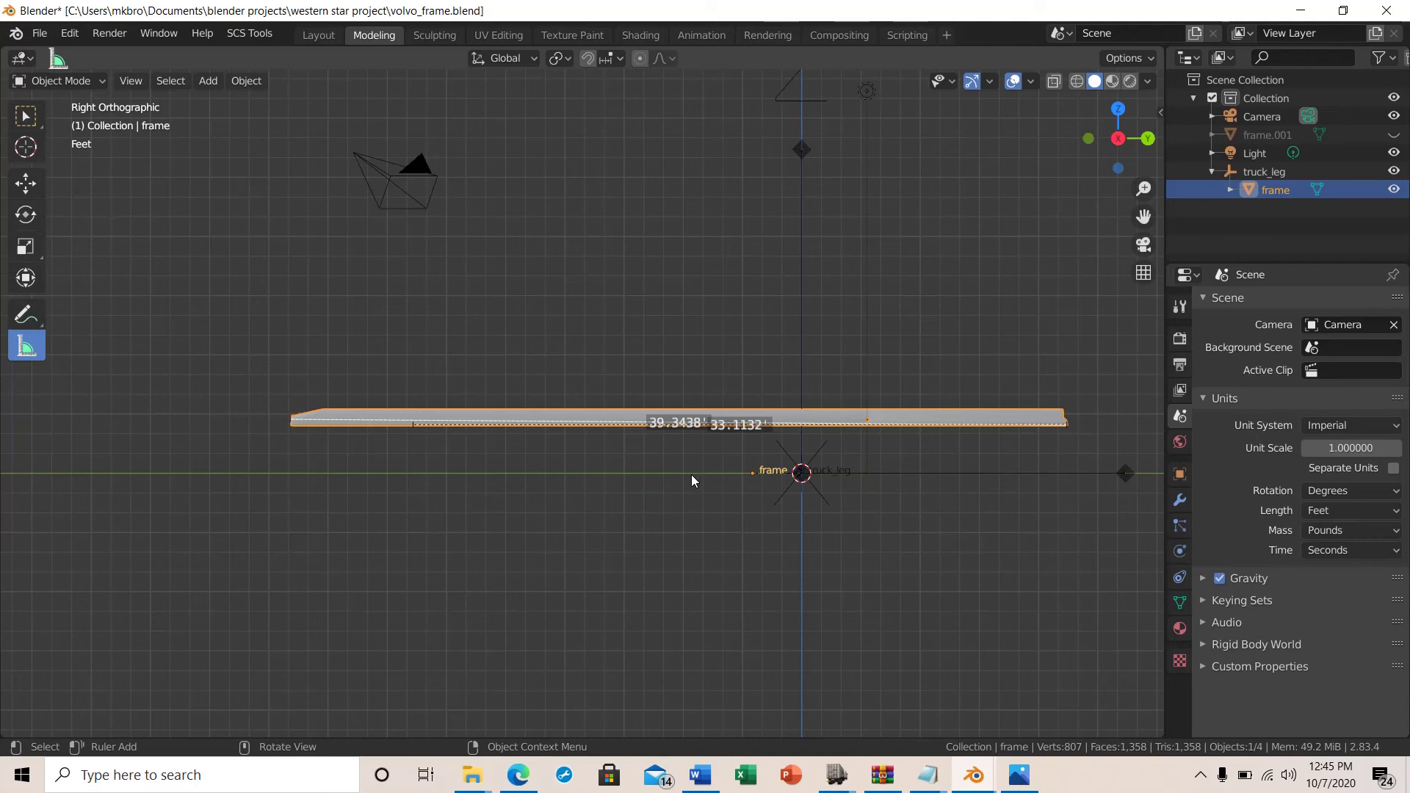
# Step: Shorten the frame slightly by scaling it along global Y, and refit the measurement to its new ends
pyautogui.press('s')
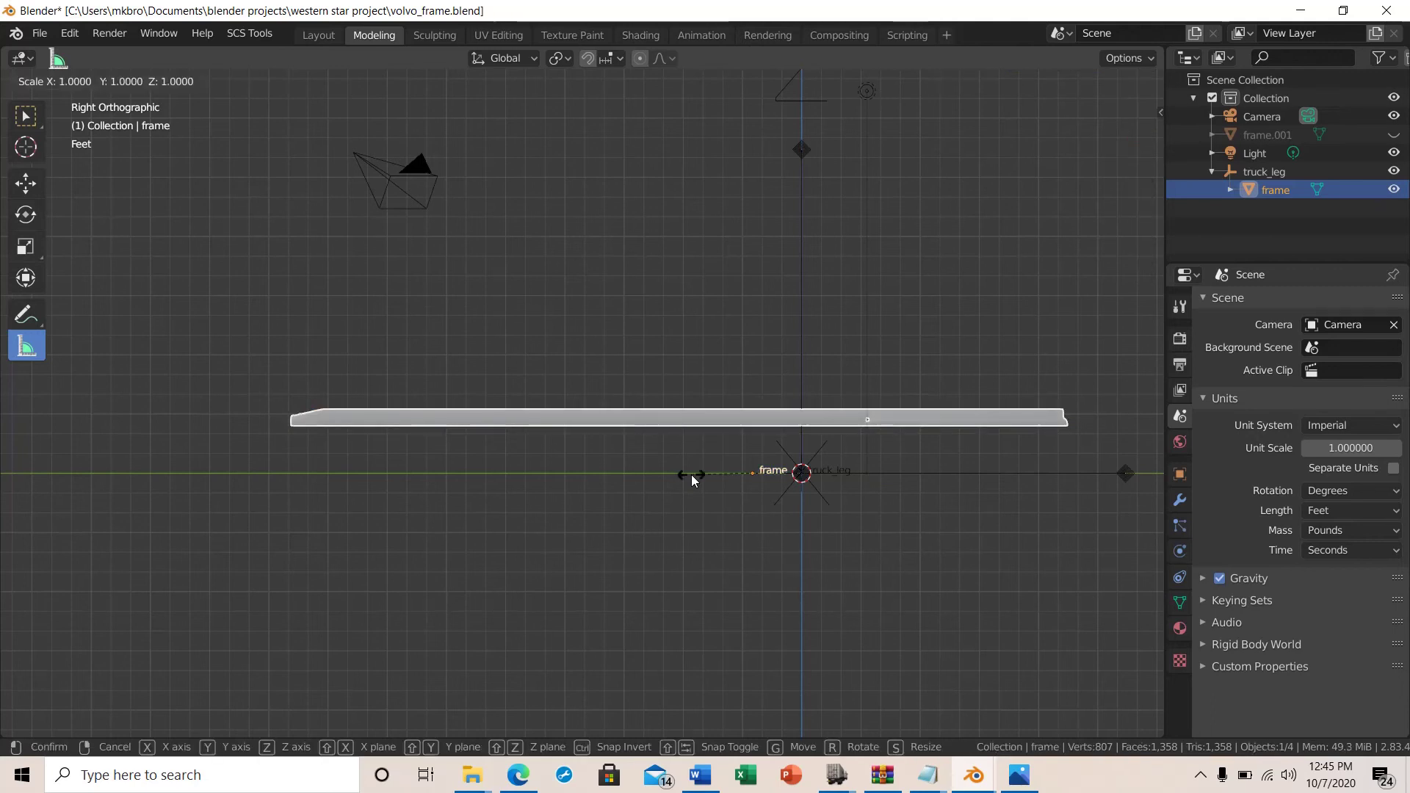
pyautogui.press('y')
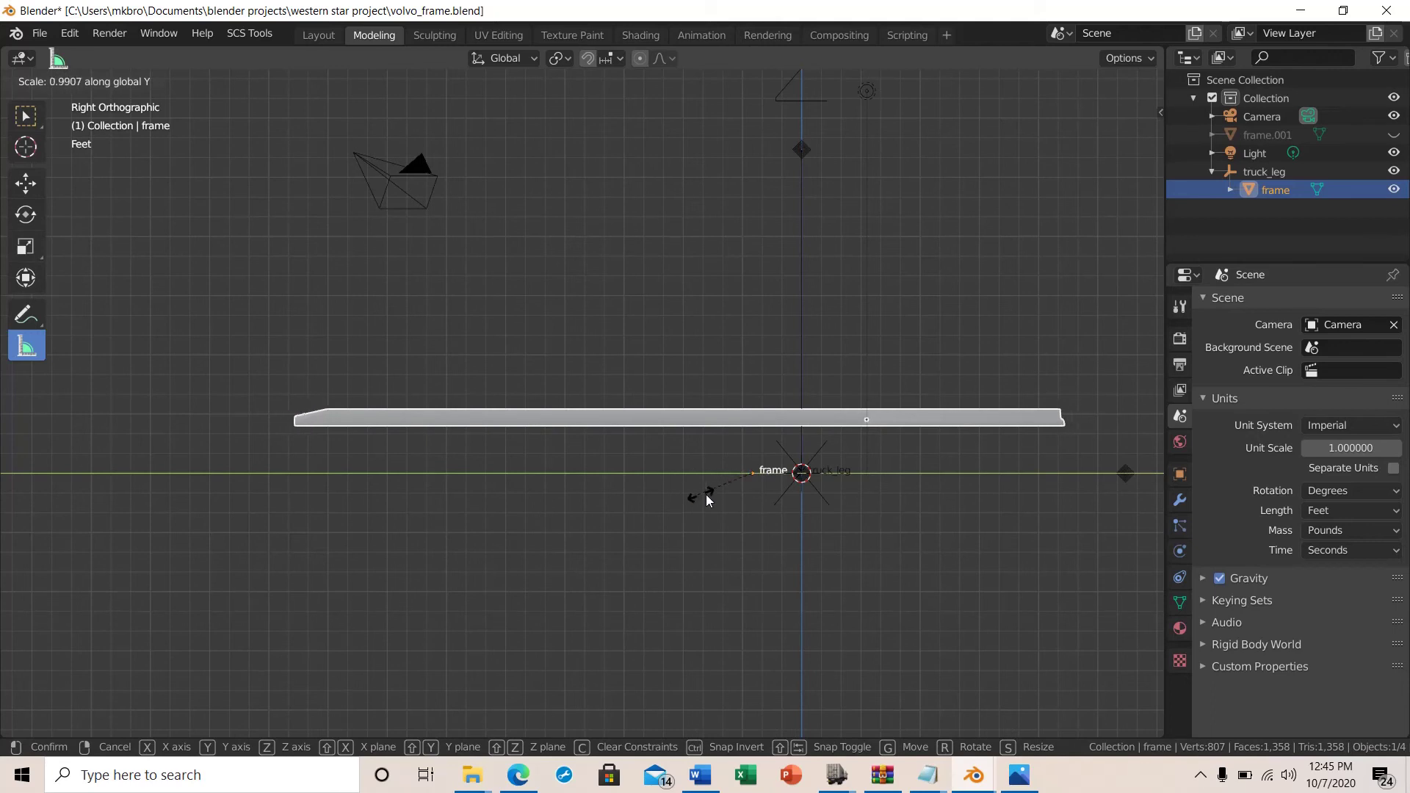
pyautogui.click(716, 491)
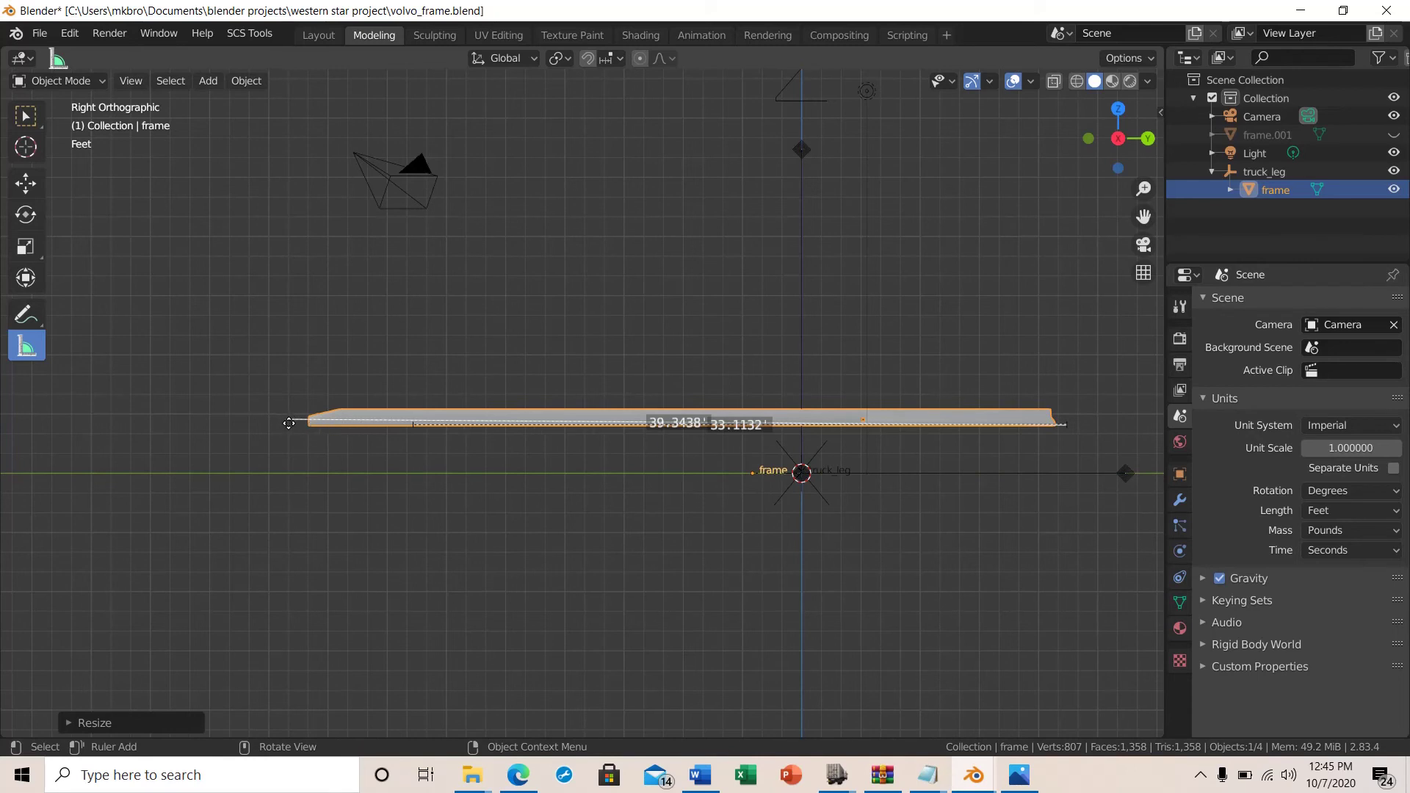
pyautogui.moveTo(289, 423); pyautogui.dragTo(307, 423)
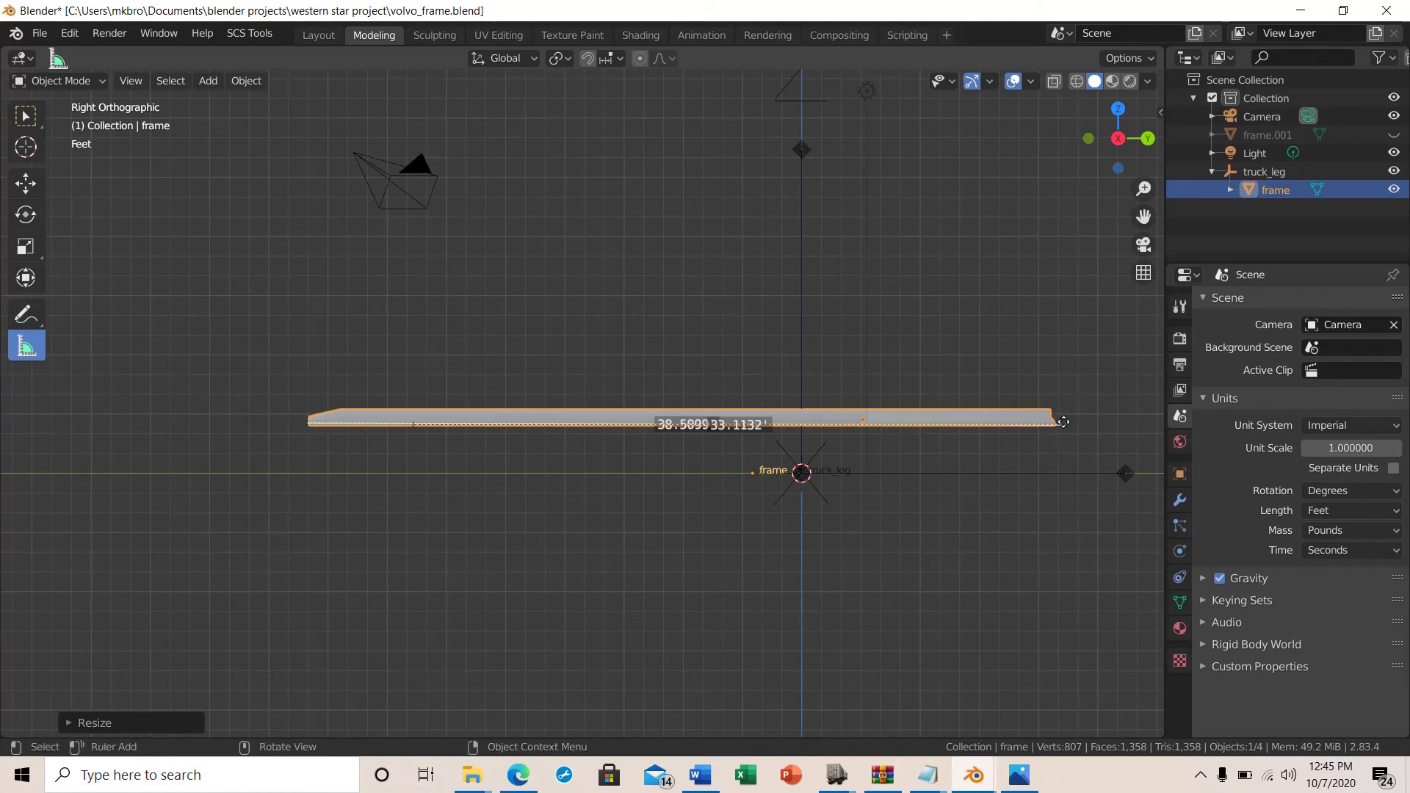
pyautogui.moveTo(1065, 424); pyautogui.dragTo(1054, 425)
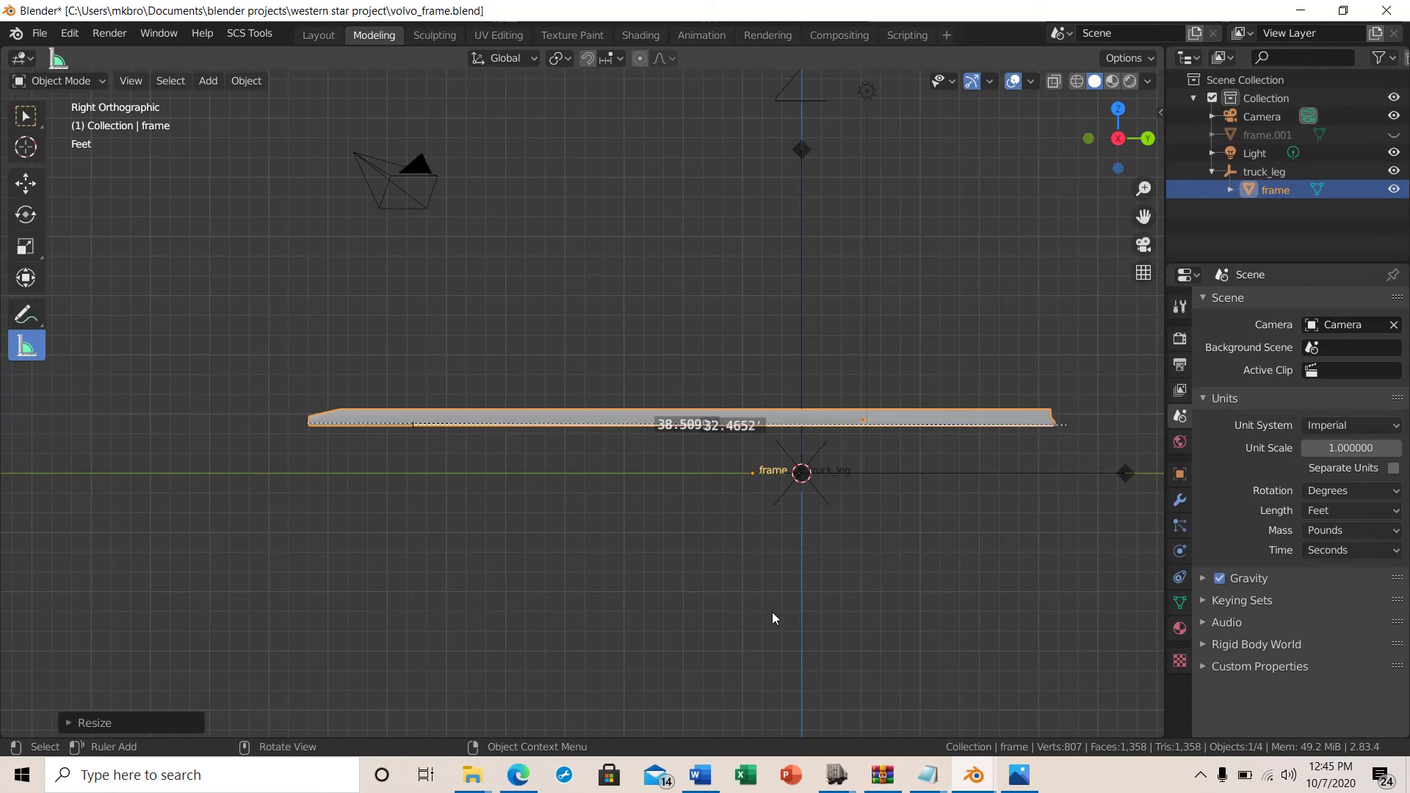
# Step: Scale the frame by about 0.98 along global Y and adjust the longer ruler to the shortened frame's two ends
pyautogui.press('s')
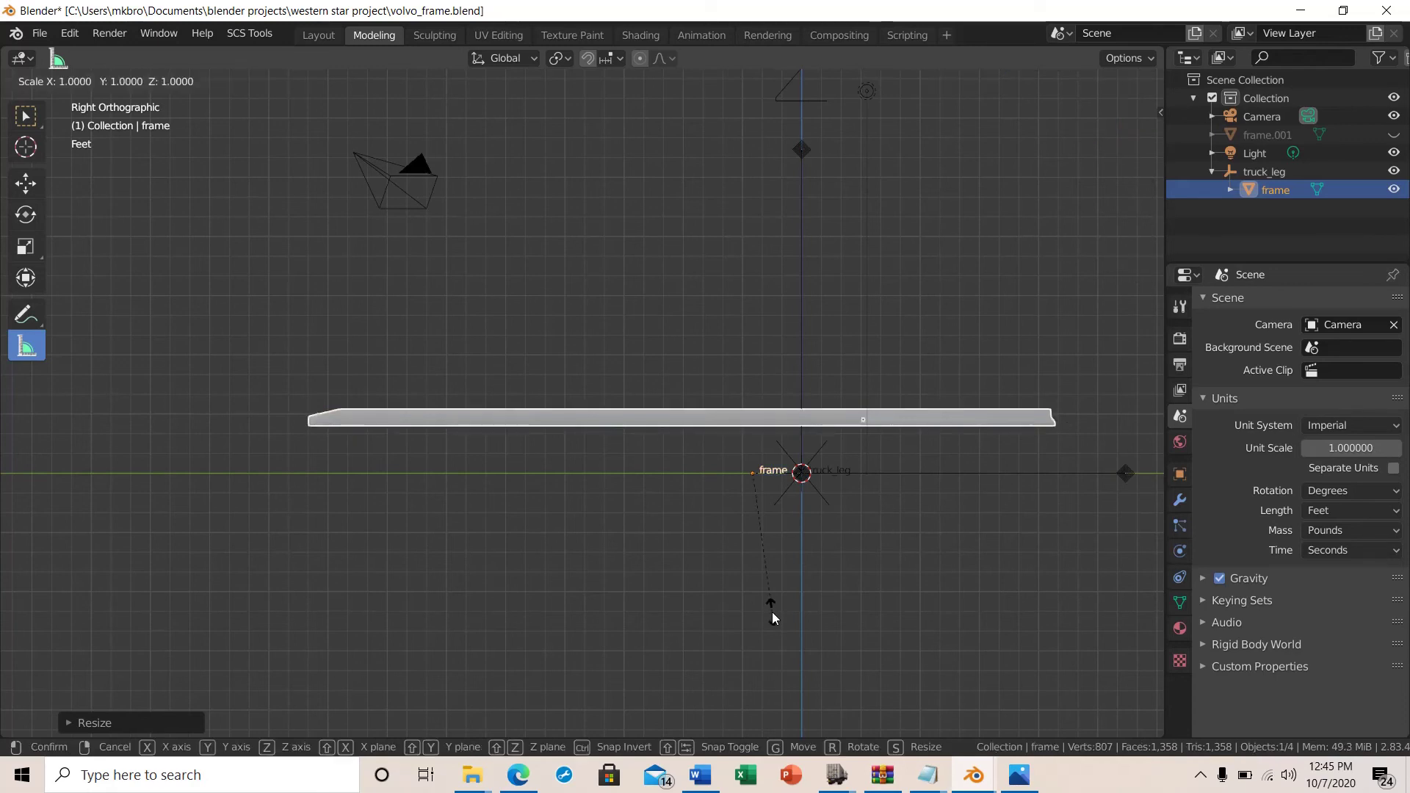
pyautogui.press('y')
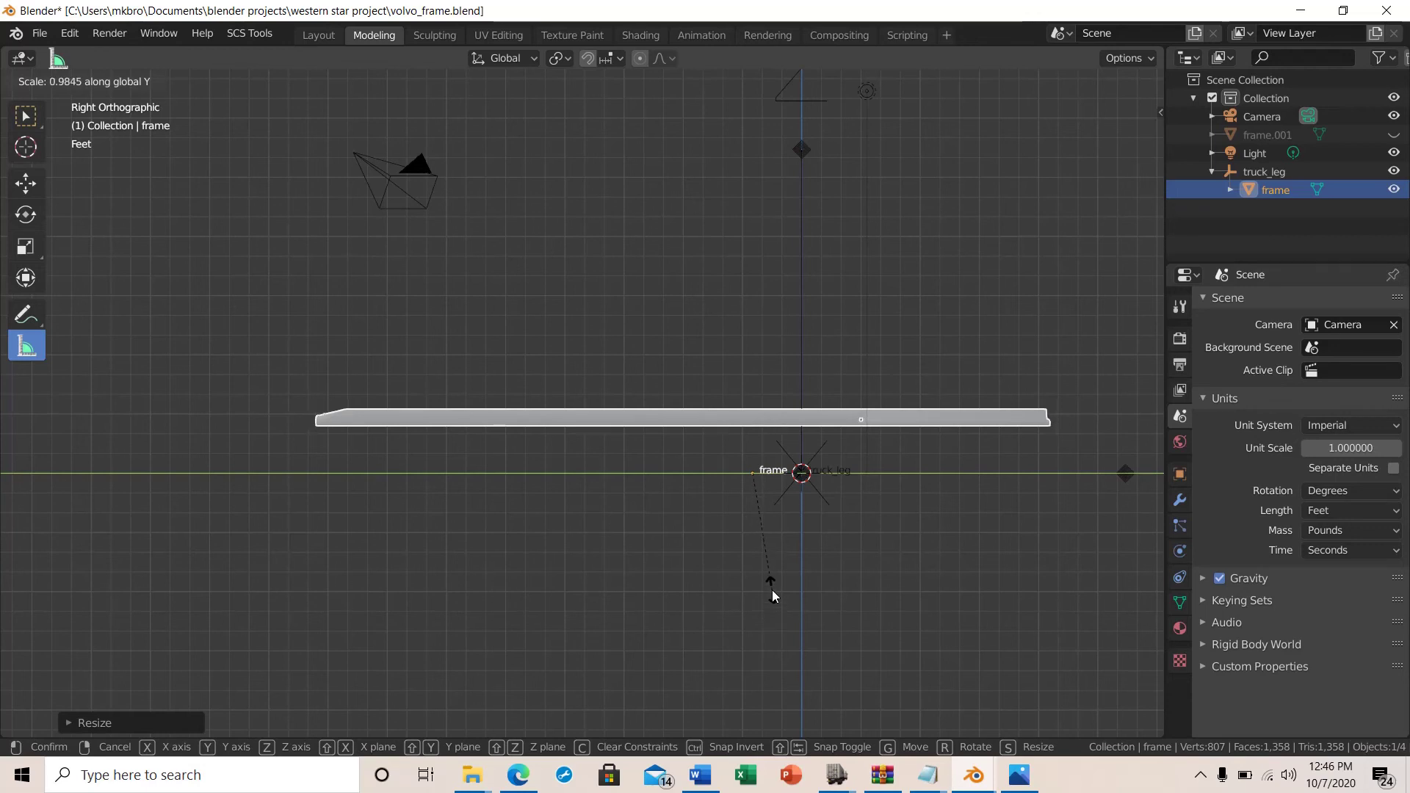
pyautogui.click(773, 589)
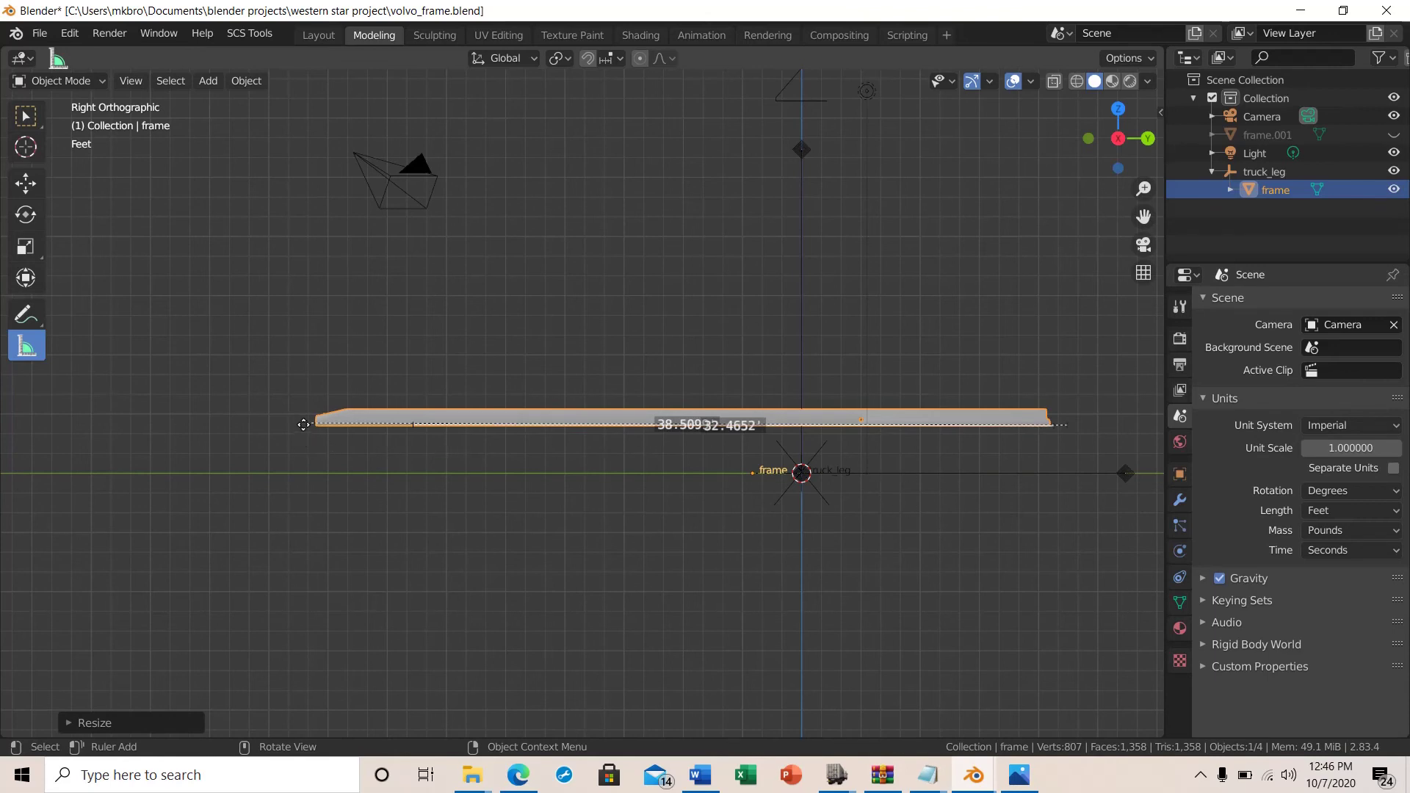
pyautogui.moveTo(304, 425); pyautogui.dragTo(316, 428)
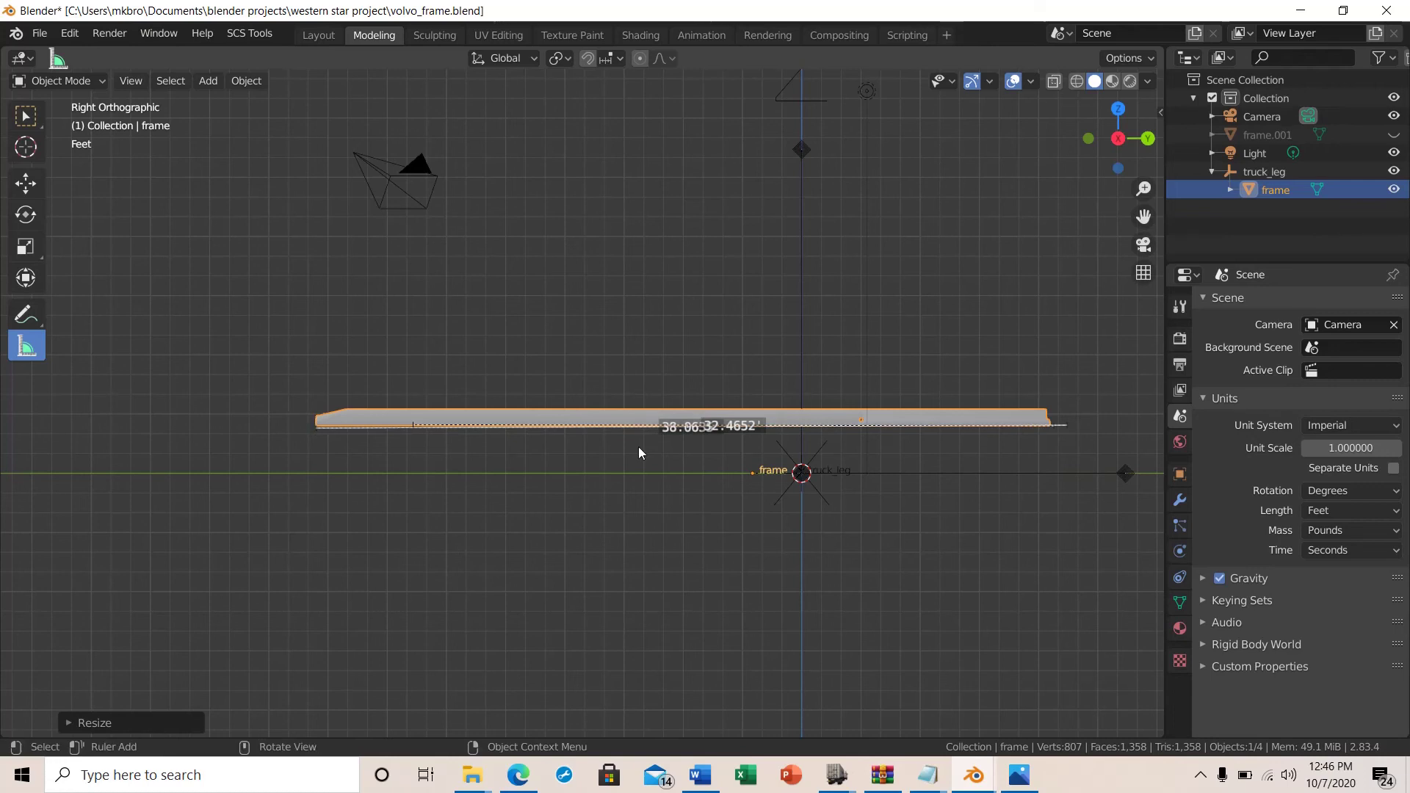
pyautogui.moveTo(1065, 426); pyautogui.dragTo(1050, 431)
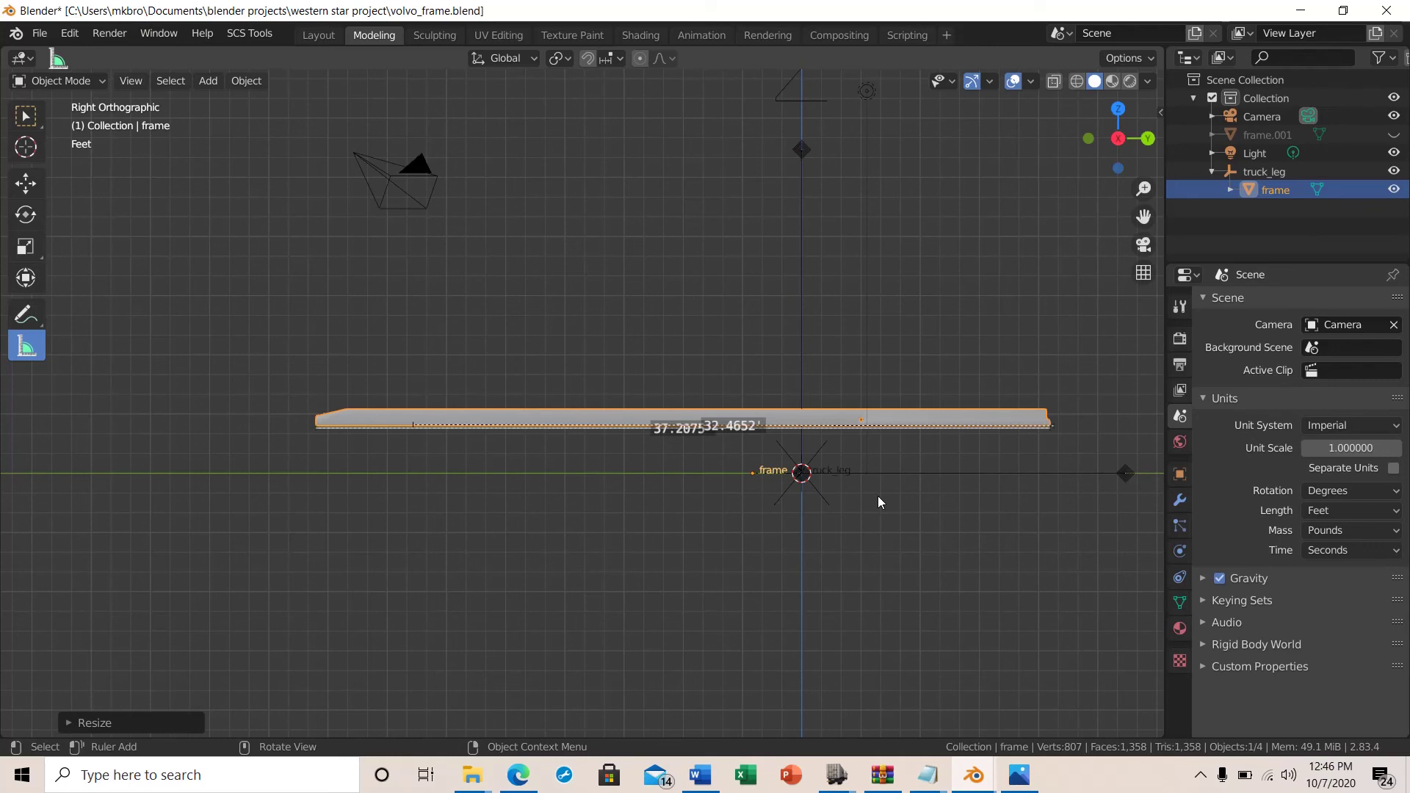
# Step: Lengthen the frame very slightly by scaling it along the global Y axis
pyautogui.press('s')
pyautogui.press('y')
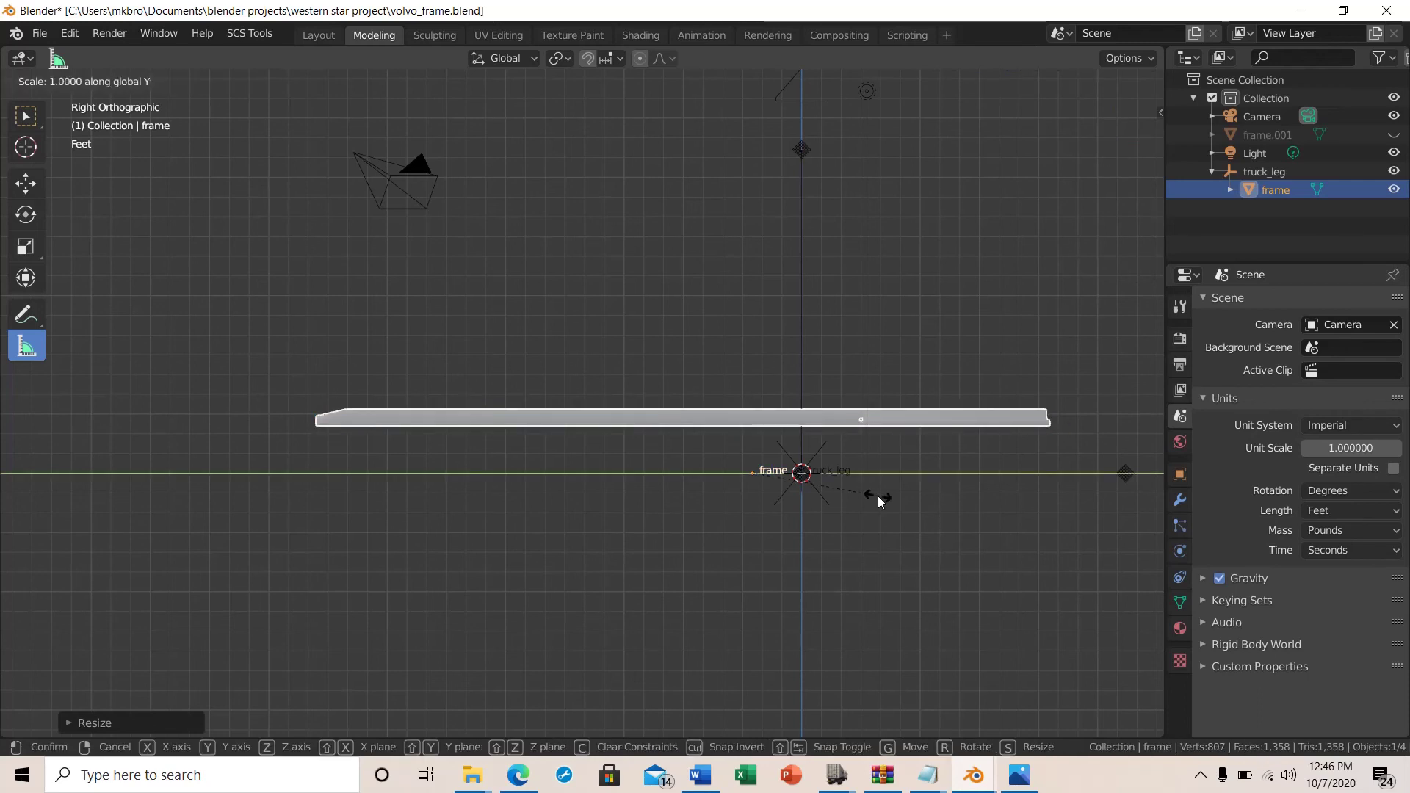
pyautogui.click(885, 503)
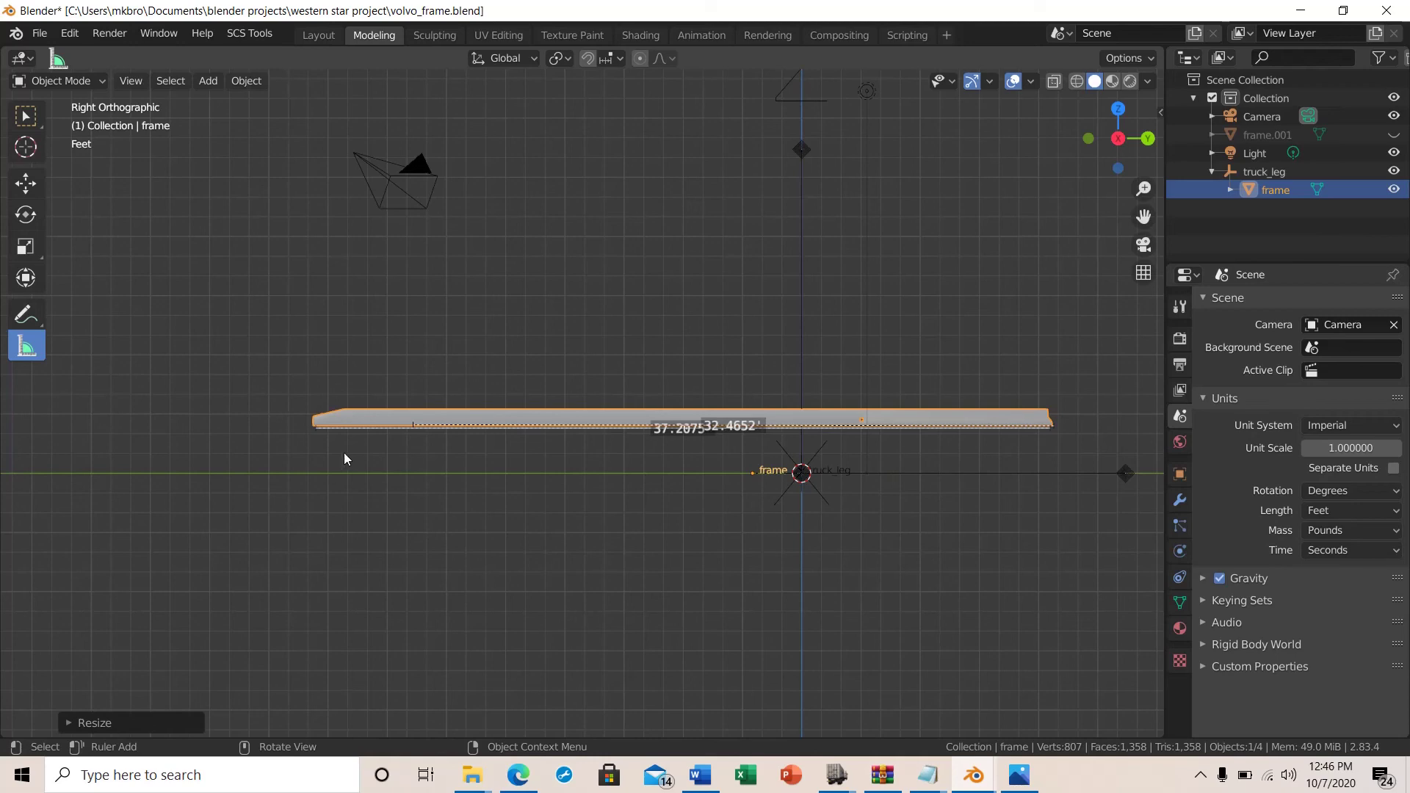
# Step: Refit the longer ruler to the frame's tapered and notched ends to remeasure its full length
pyautogui.scroll(5, 551, 455)
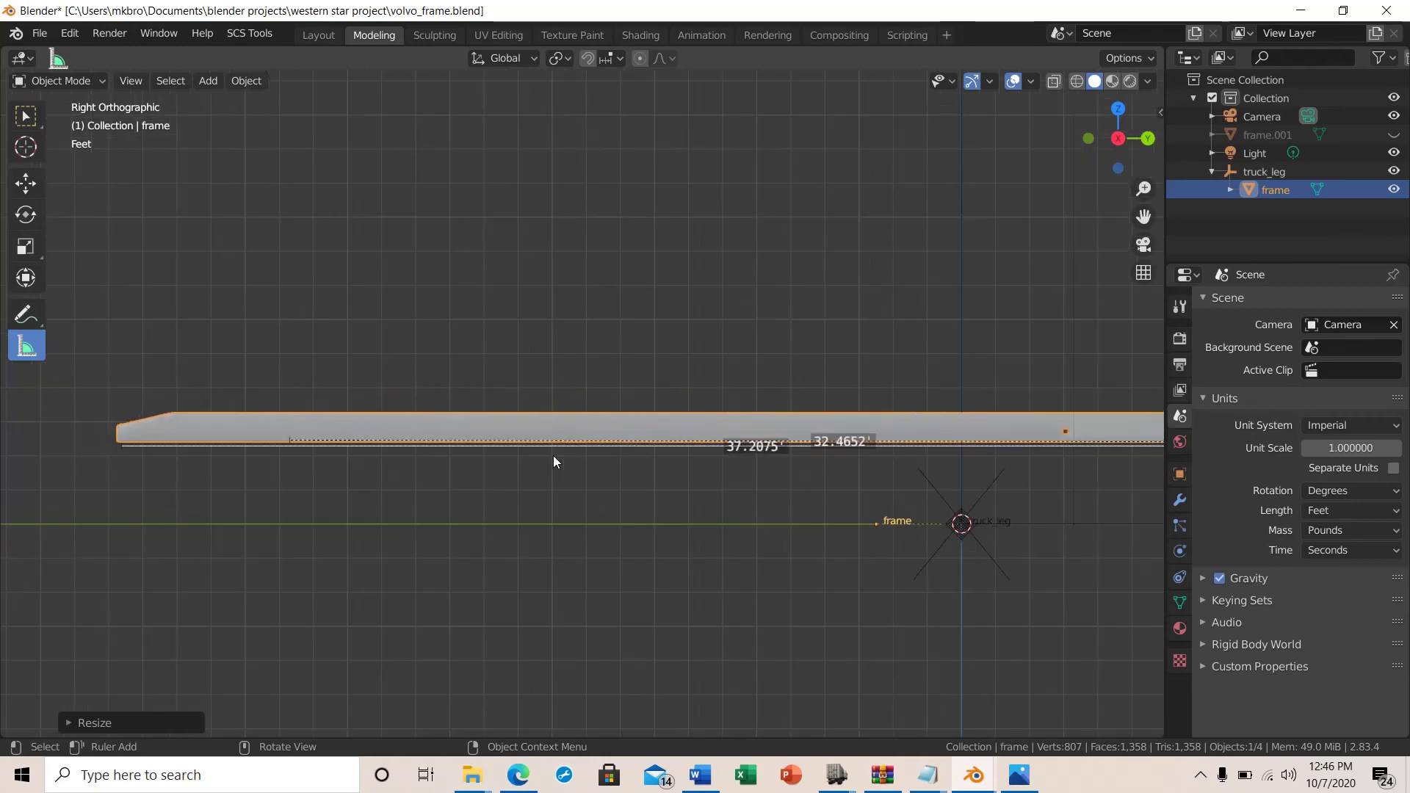
pyautogui.keyDown('shift'); pyautogui.moveTo(595, 501); pyautogui.dragTo(913, 441, button='middle'); pyautogui.keyUp('shift')
pyautogui.keyDown('shift'); pyautogui.moveTo(462, 466); pyautogui.dragTo(943, 492, button='middle'); pyautogui.keyUp('shift')
pyautogui.scroll(3, 601, 460)
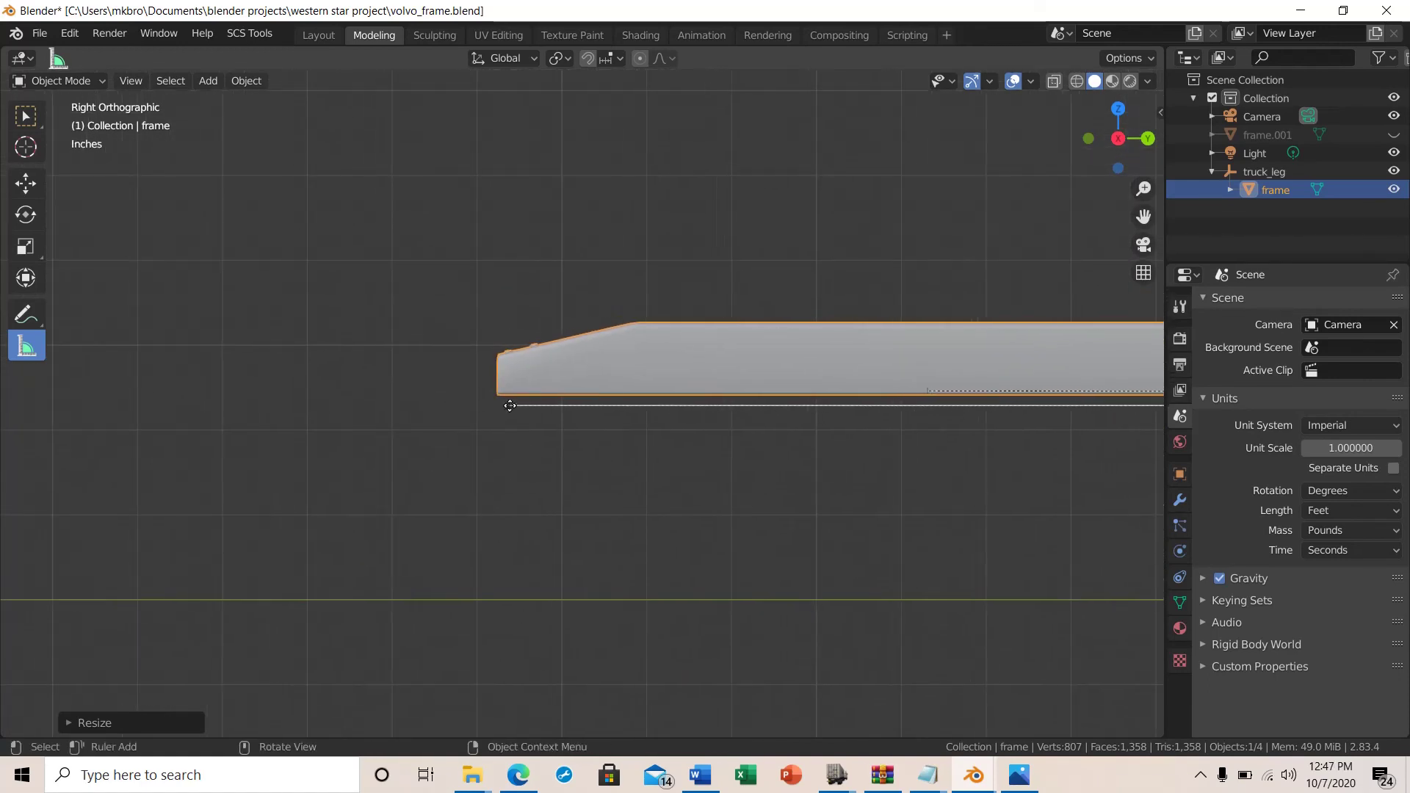
pyautogui.moveTo(509, 405); pyautogui.dragTo(494, 396)
pyautogui.keyDown('shift'); pyautogui.moveTo(815, 472); pyautogui.dragTo(989, 409, button='middle'); pyautogui.keyUp('shift')
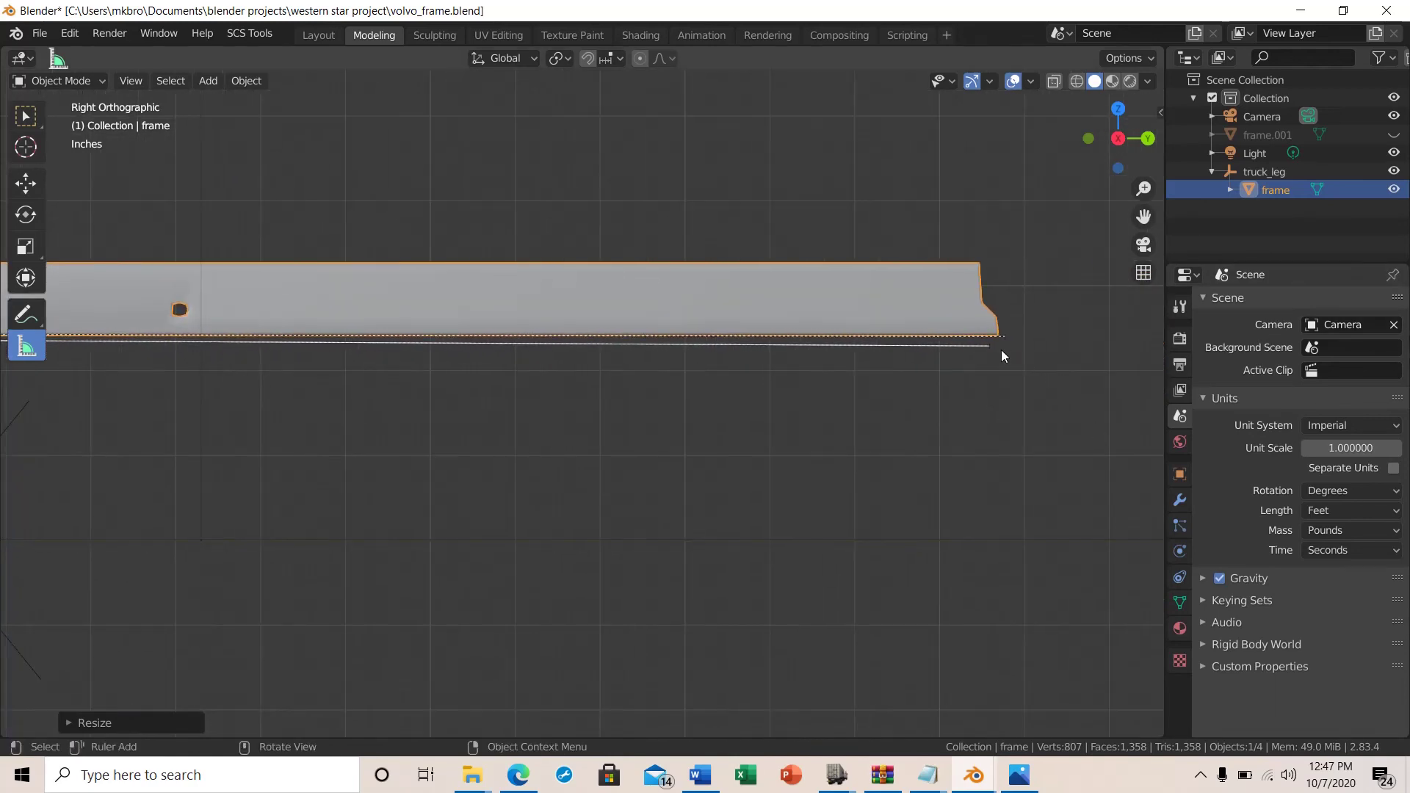
pyautogui.moveTo(989, 345); pyautogui.dragTo(997, 329)
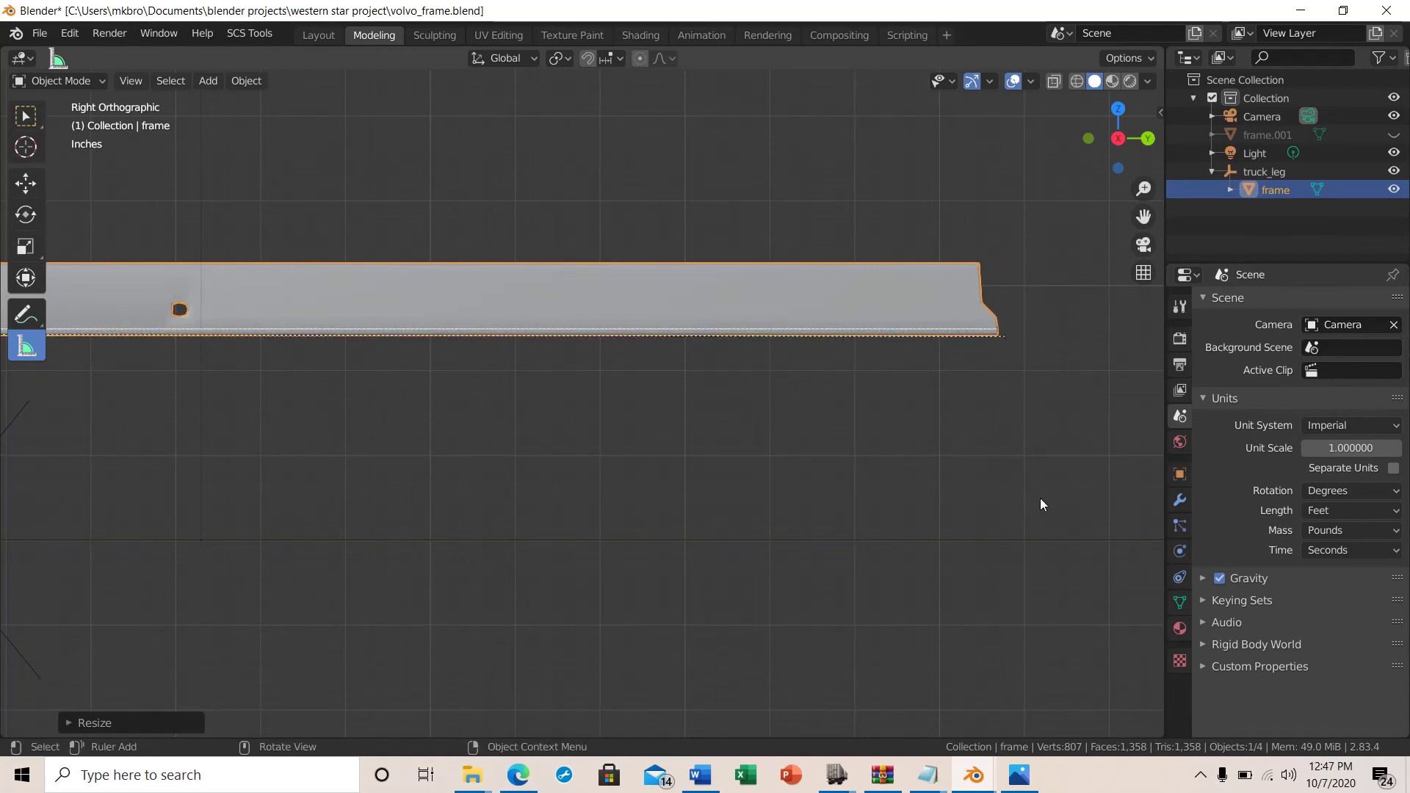
pyautogui.keyDown('shift'); pyautogui.moveTo(775, 524); pyautogui.dragTo(602, 536, button='middle'); pyautogui.keyUp('shift')
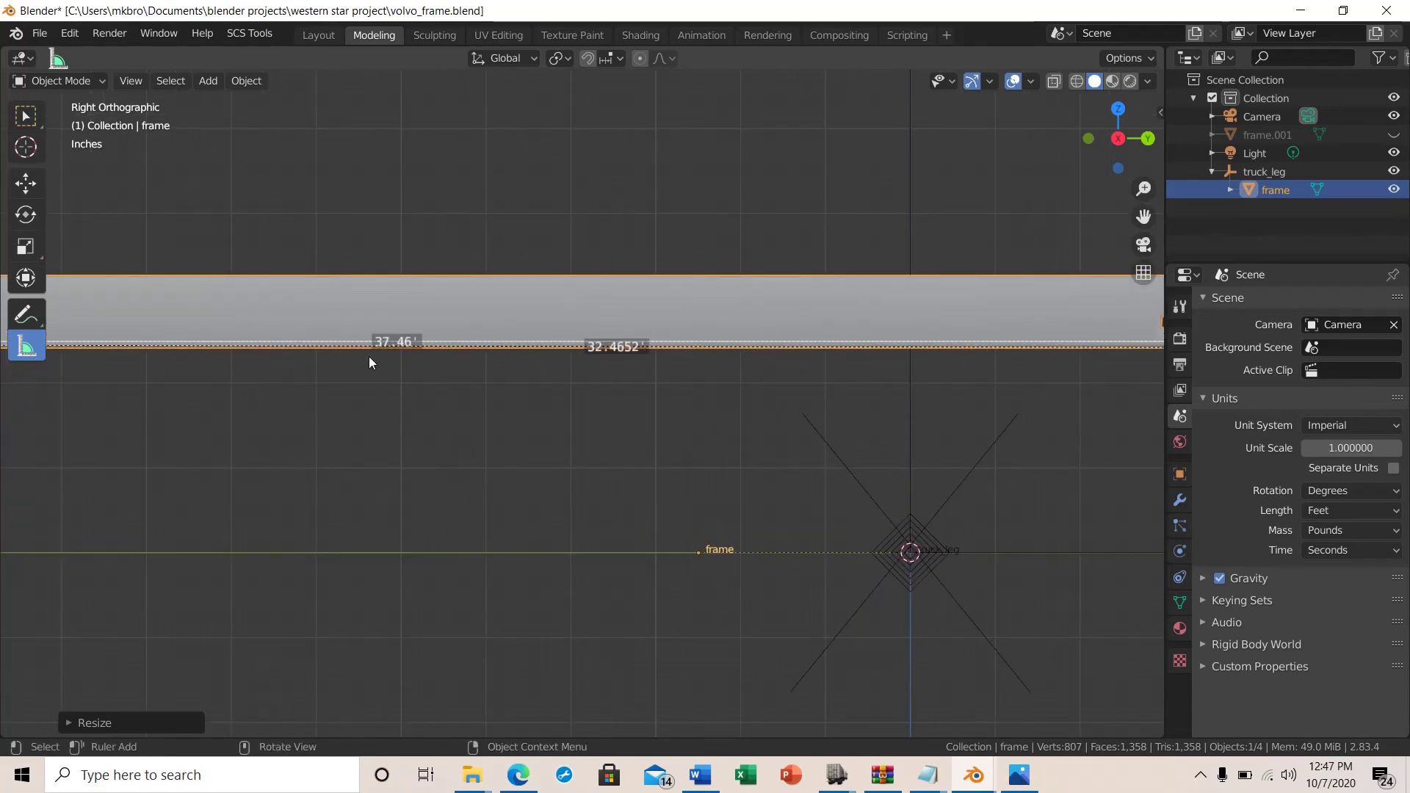
# Step: Deselect the frame and switch from the Measure tool to the Select Box tool
pyautogui.click(461, 459)
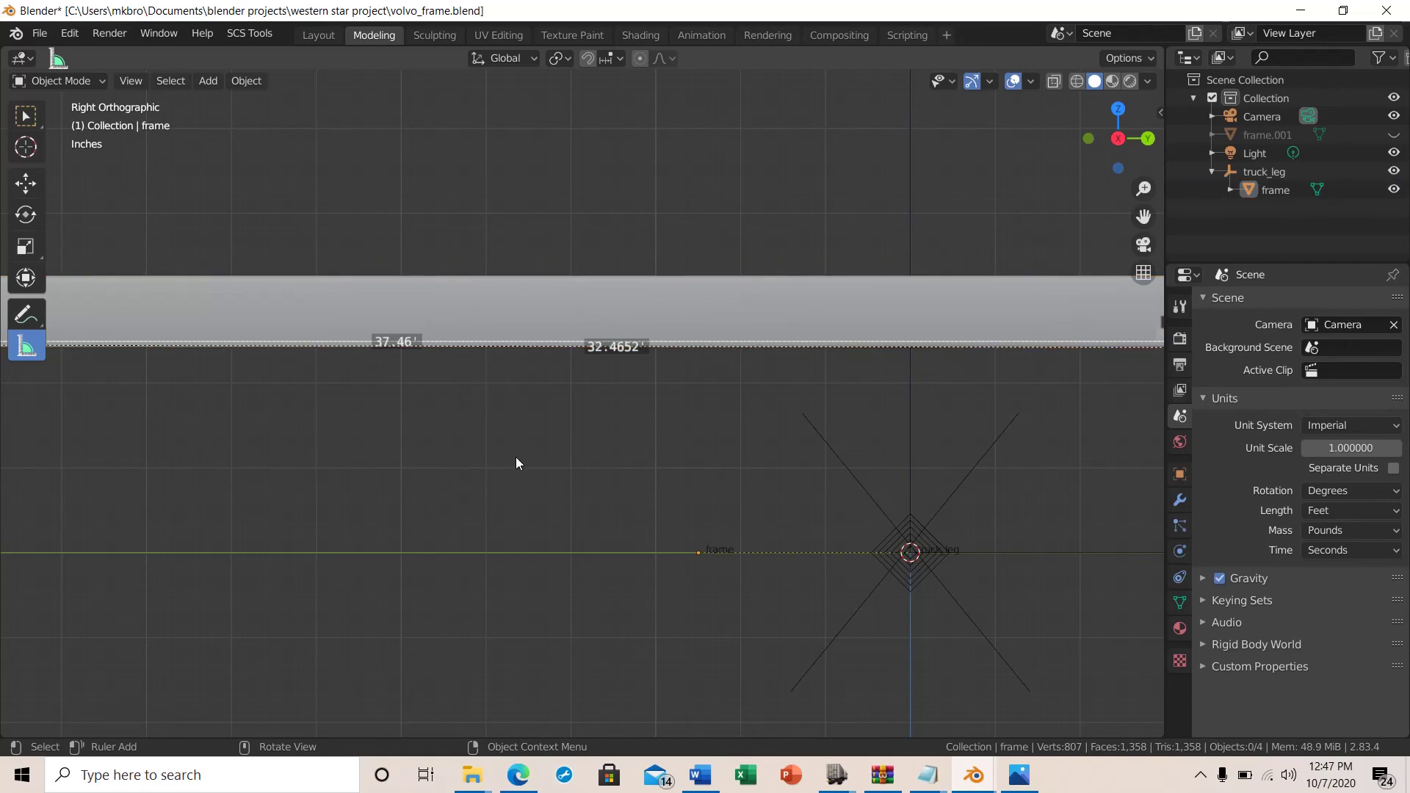
pyautogui.scroll(-4, 532, 456)
pyautogui.scroll(-4, 552, 462)
pyautogui.click(25, 116)
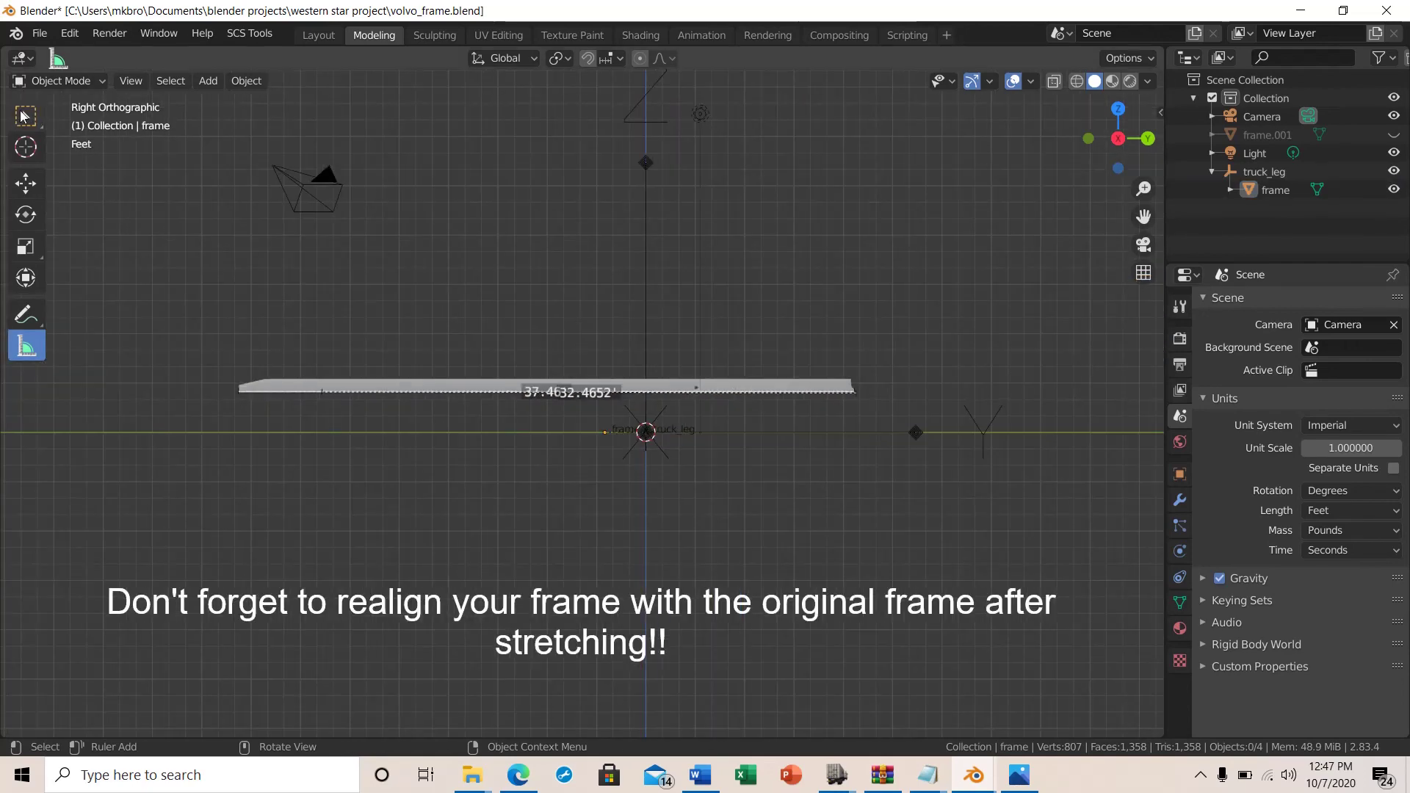
pyautogui.moveTo(800, 624); pyautogui.dragTo(739, 676, button='middle')
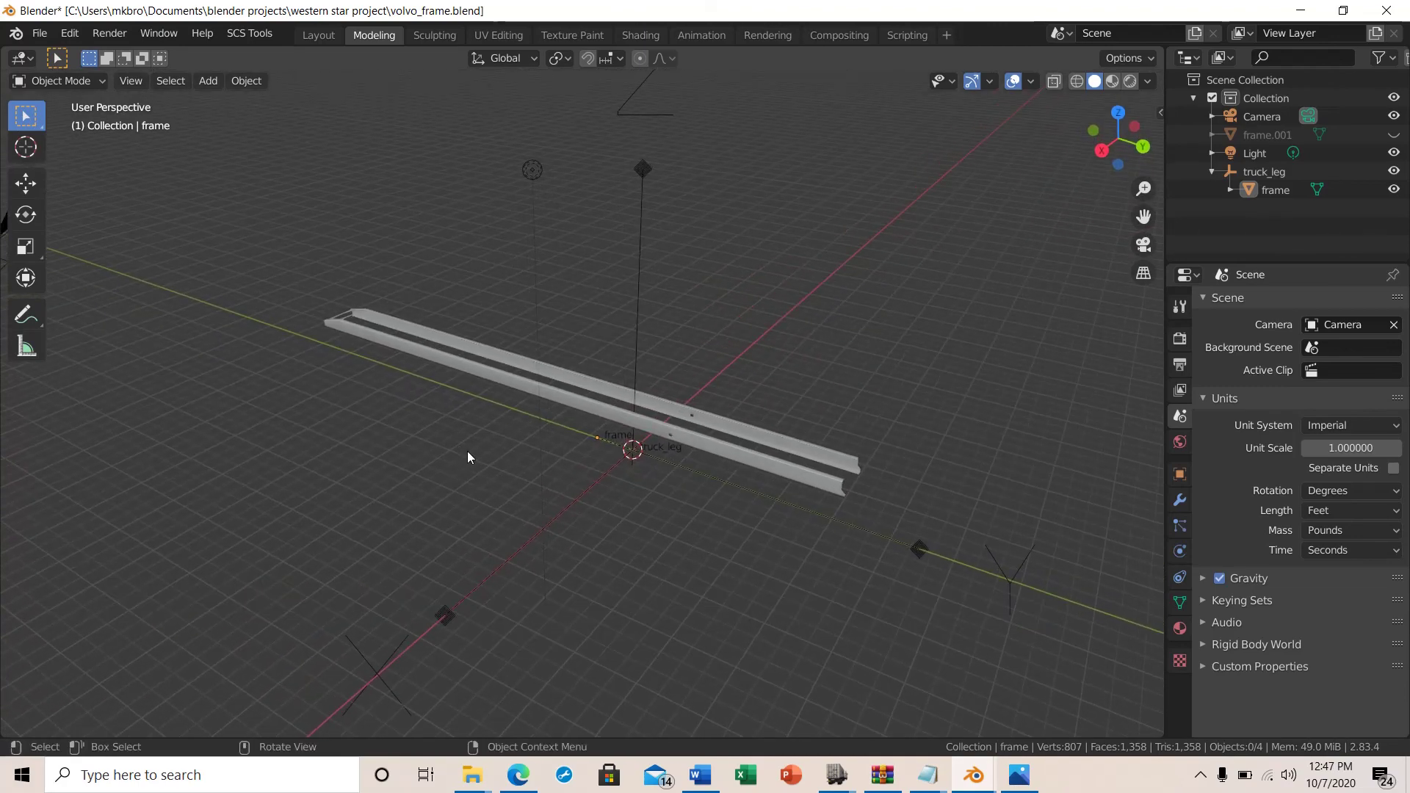
pyautogui.moveTo(467, 451); pyautogui.dragTo(555, 498, button='middle')
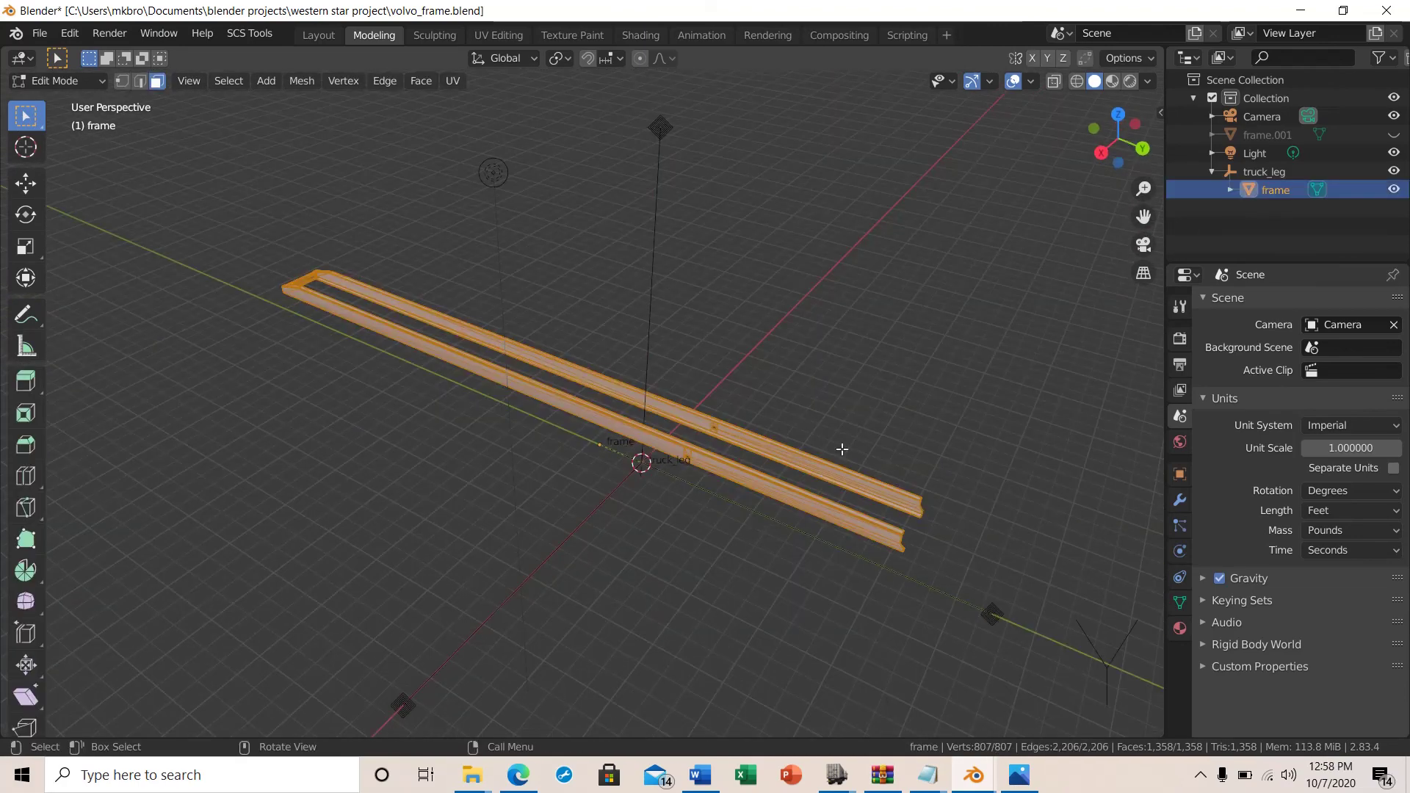
pyautogui.moveTo(840, 450); pyautogui.dragTo(929, 422, button='middle')
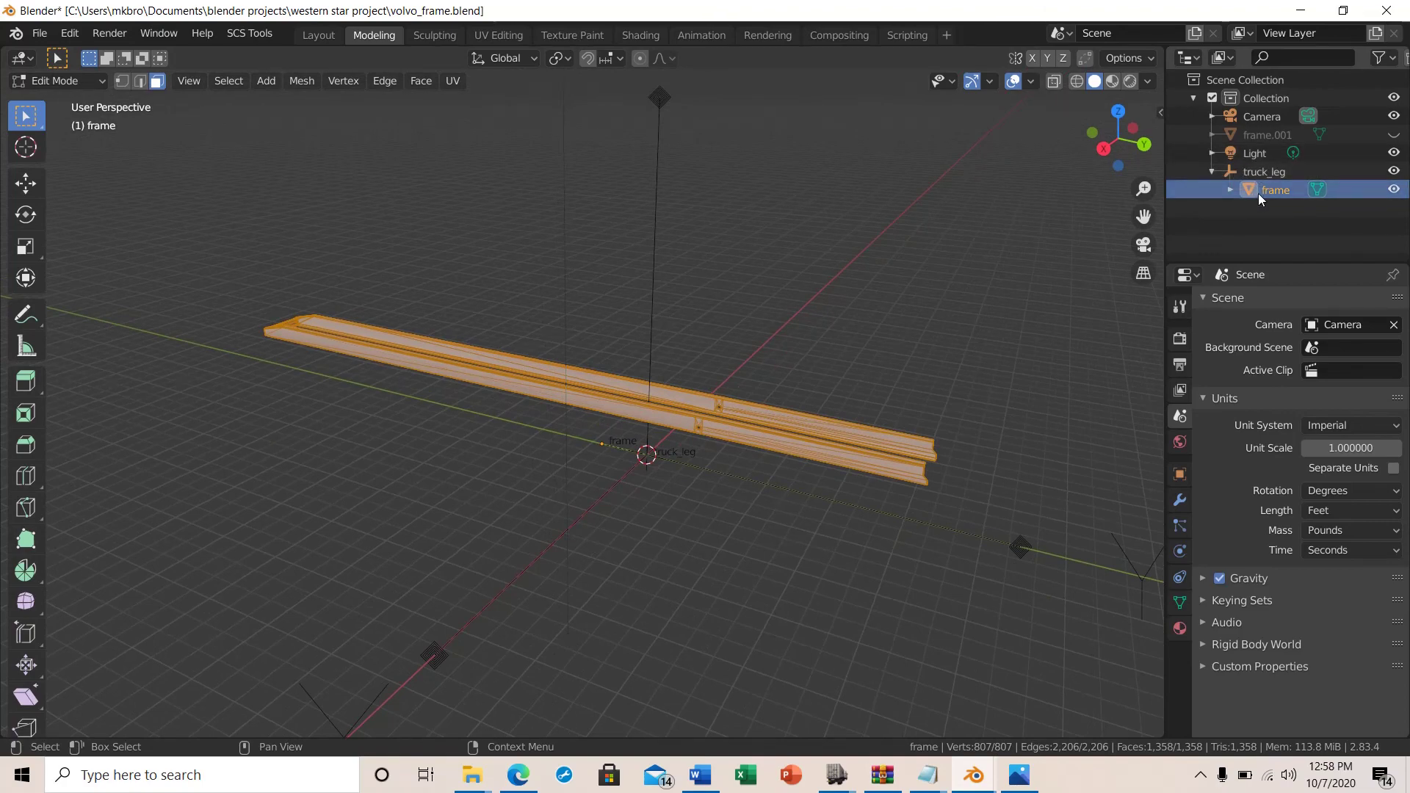
pyautogui.moveTo(586, 504); pyautogui.dragTo(608, 541, button='middle')
pyautogui.moveTo(639, 532); pyautogui.dragTo(318, 564, button='middle')
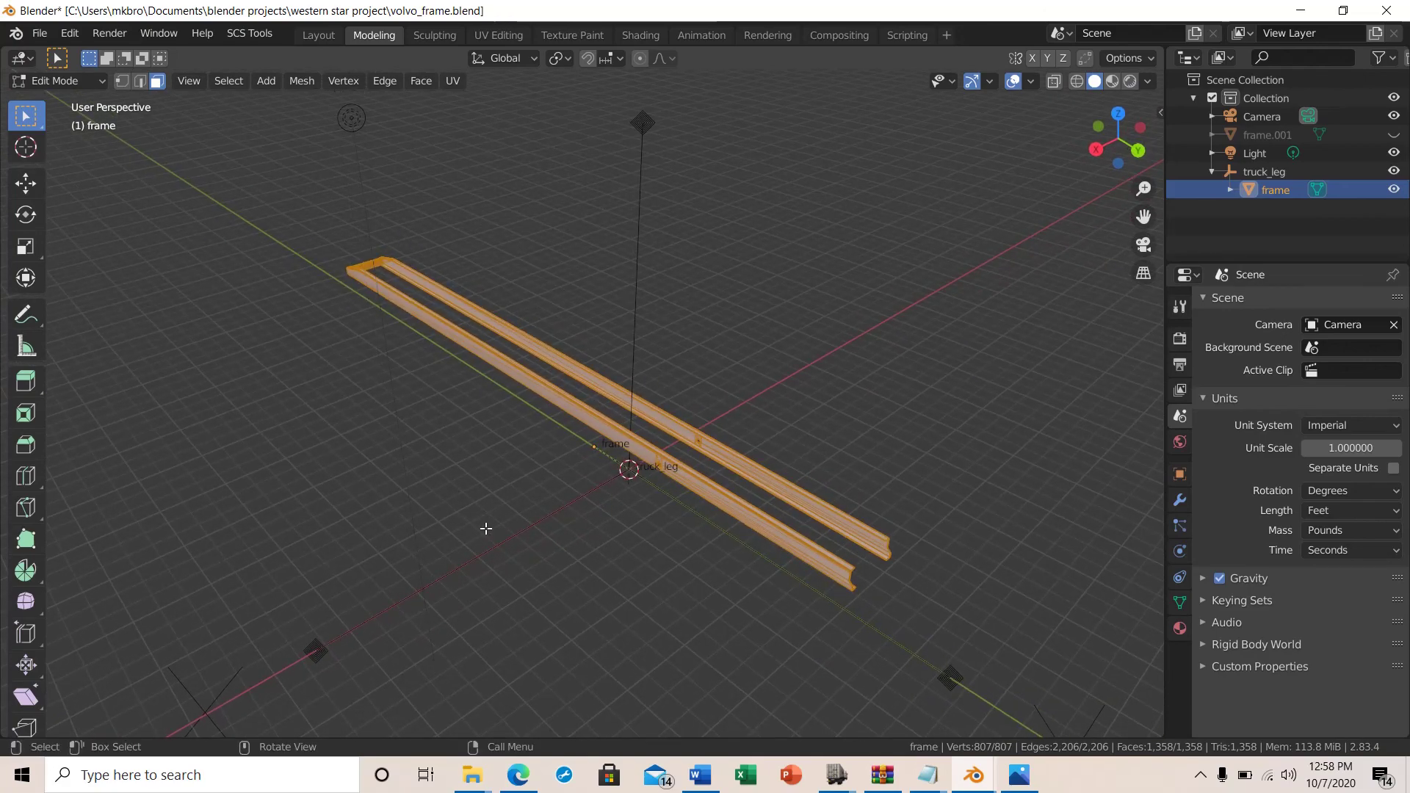
pyautogui.moveTo(529, 548); pyautogui.dragTo(541, 529, button='middle')
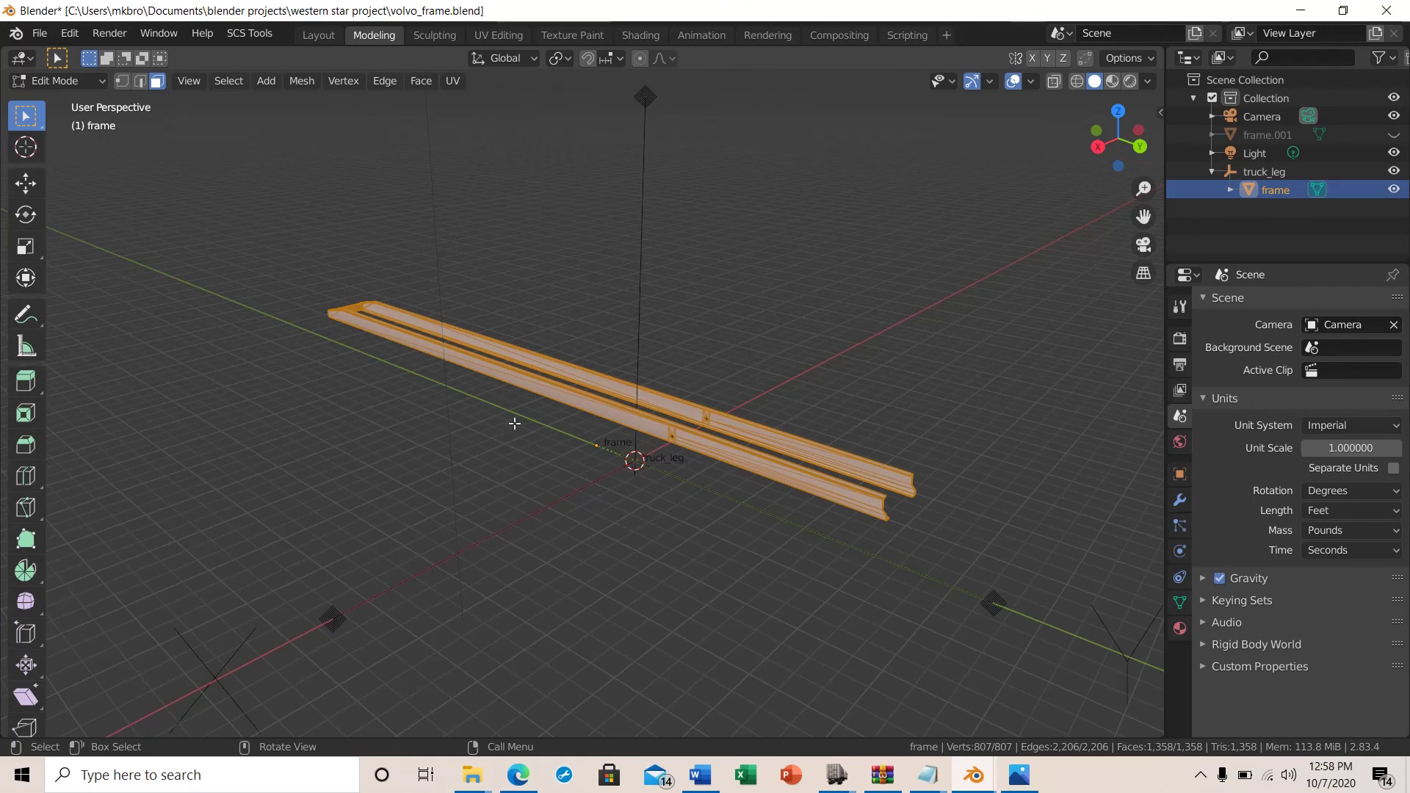
pyautogui.scroll(1, 517, 504)
pyautogui.scroll(1, 517, 503)
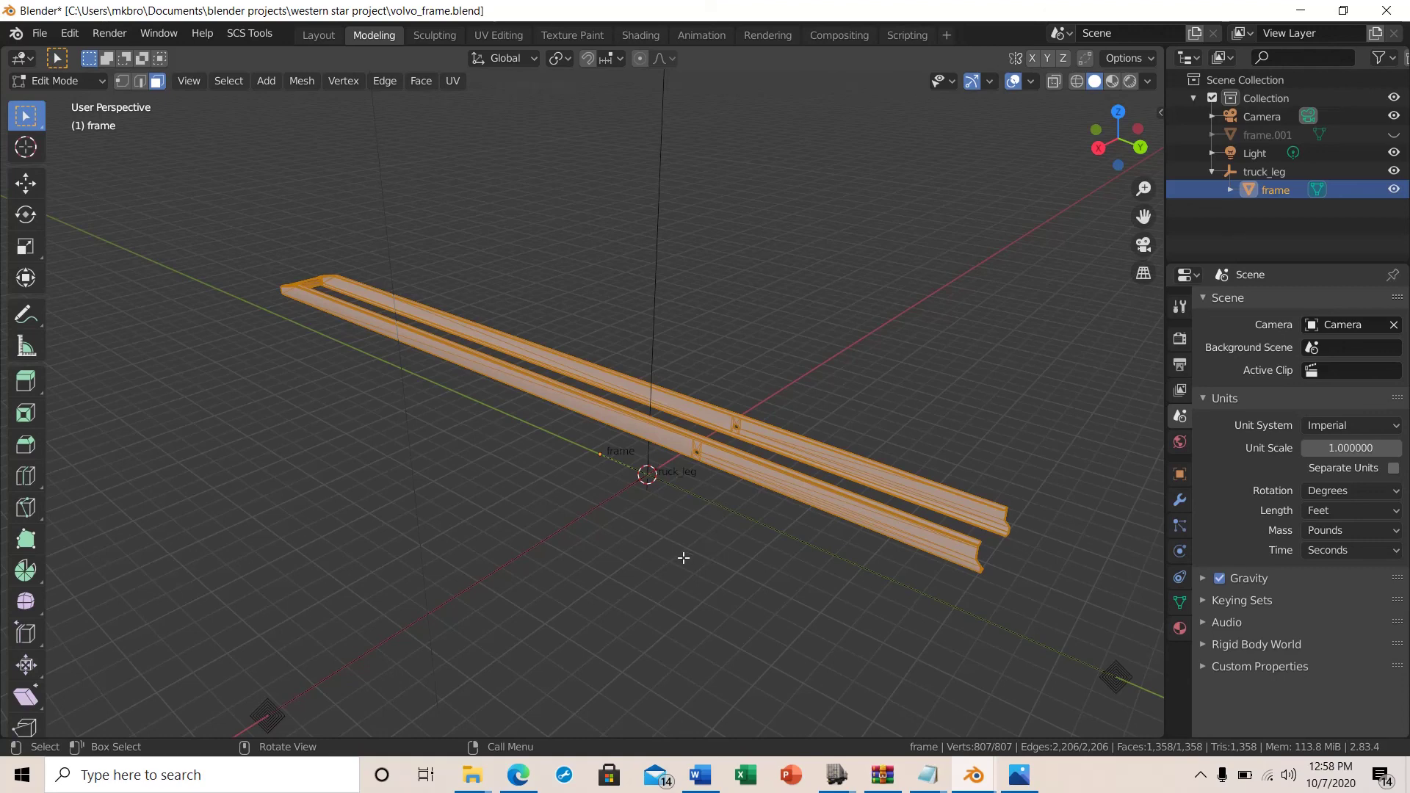
pyautogui.moveTo(684, 560)
pyautogui.mouseDown(button='middle')
pyautogui.moveTo(692, 602)
pyautogui.moveTo(689, 579)
pyautogui.mouseUp(button='middle')
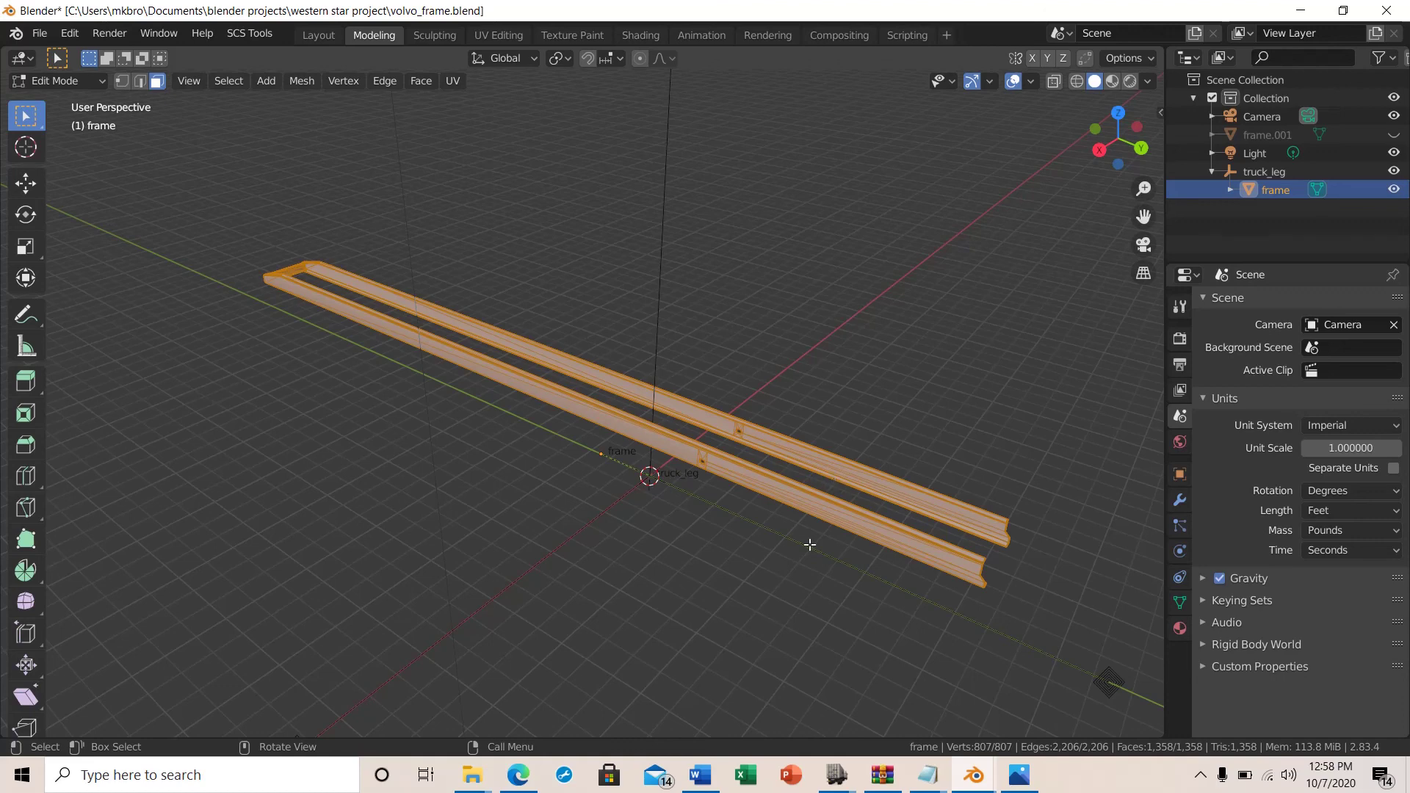
pyautogui.moveTo(791, 576); pyautogui.dragTo(819, 568, button='middle')
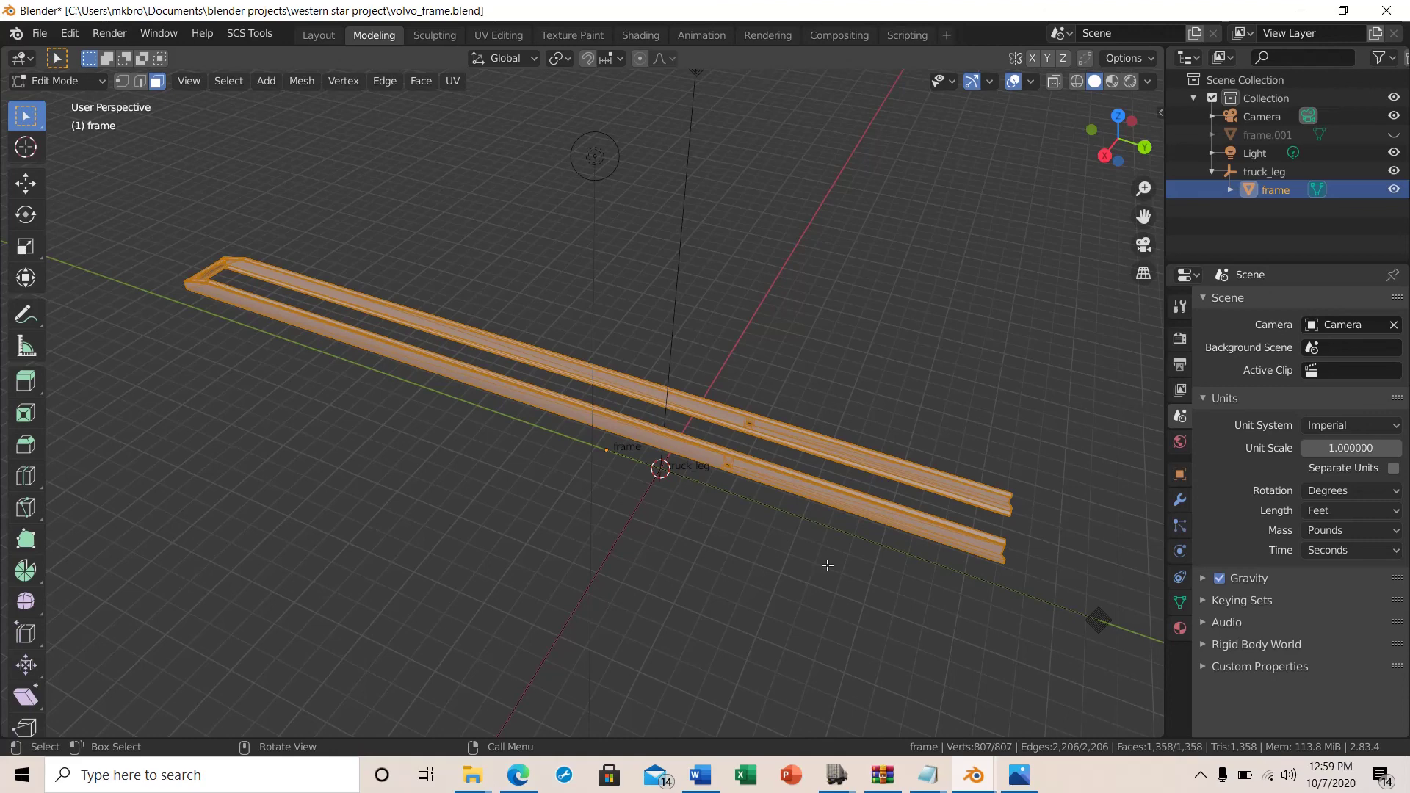
pyautogui.moveTo(825, 566); pyautogui.dragTo(819, 548, button='middle')
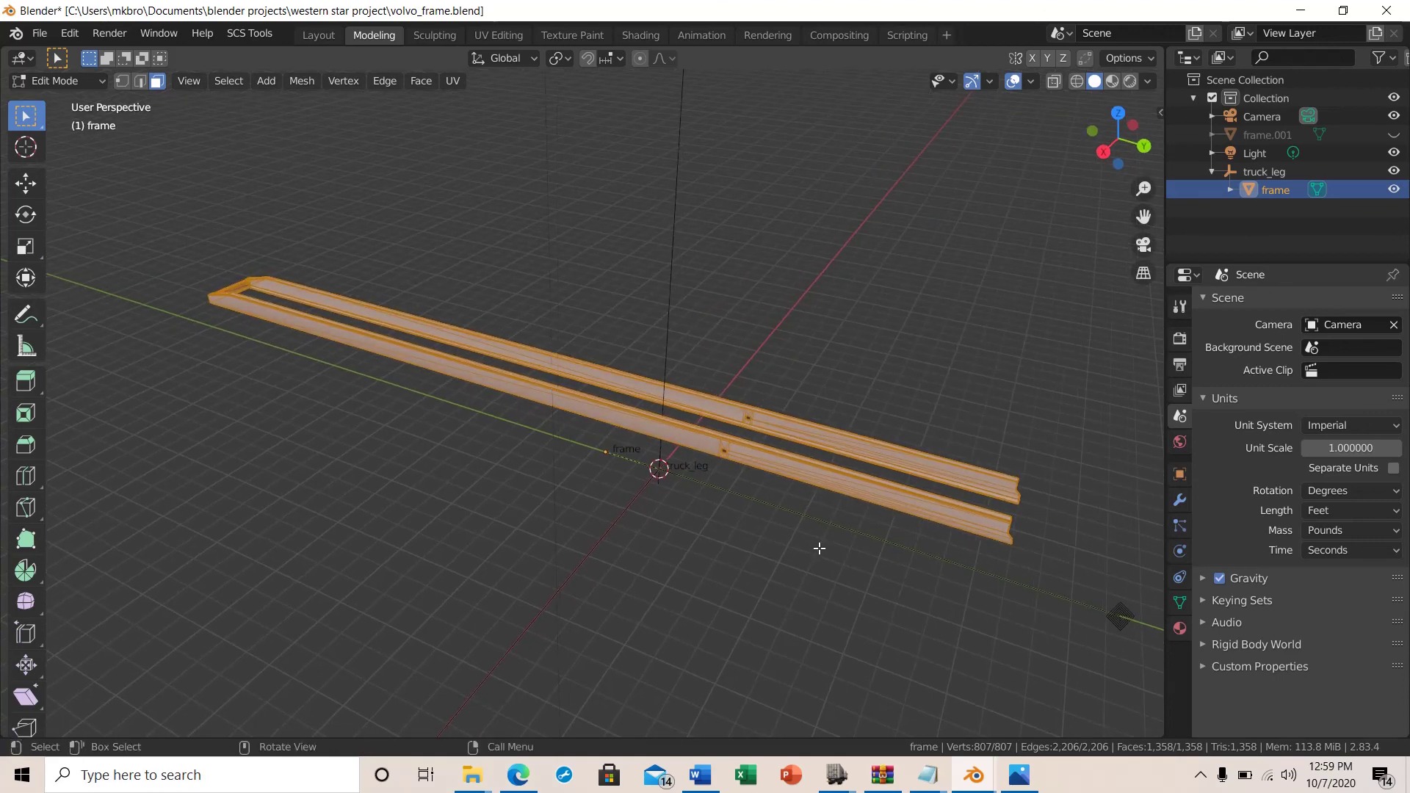
pyautogui.moveTo(819, 547); pyautogui.dragTo(803, 570, button='middle')
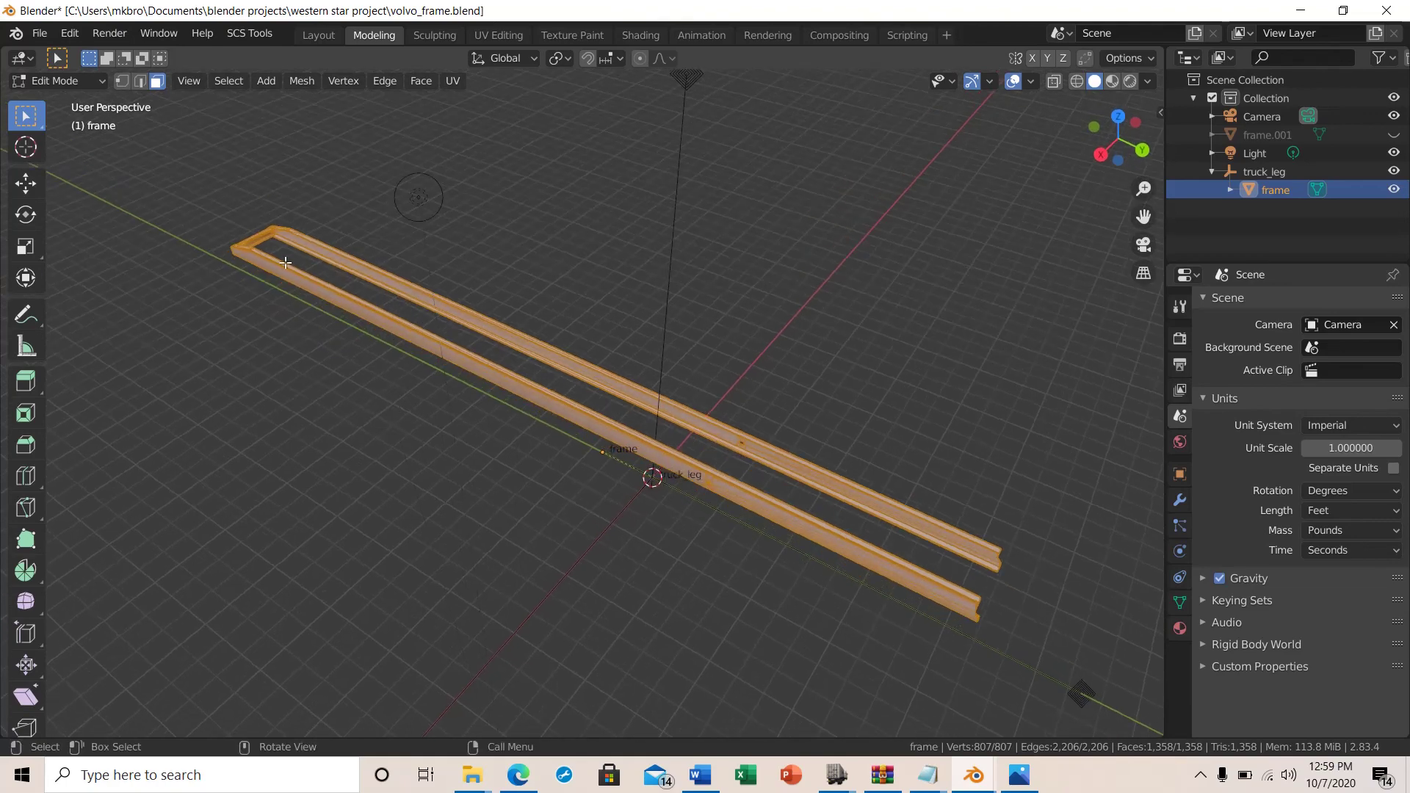
pyautogui.moveTo(646, 559)
pyautogui.mouseDown(button='middle')
pyautogui.moveTo(657, 570)
pyautogui.moveTo(665, 548)
pyautogui.mouseUp(button='middle')
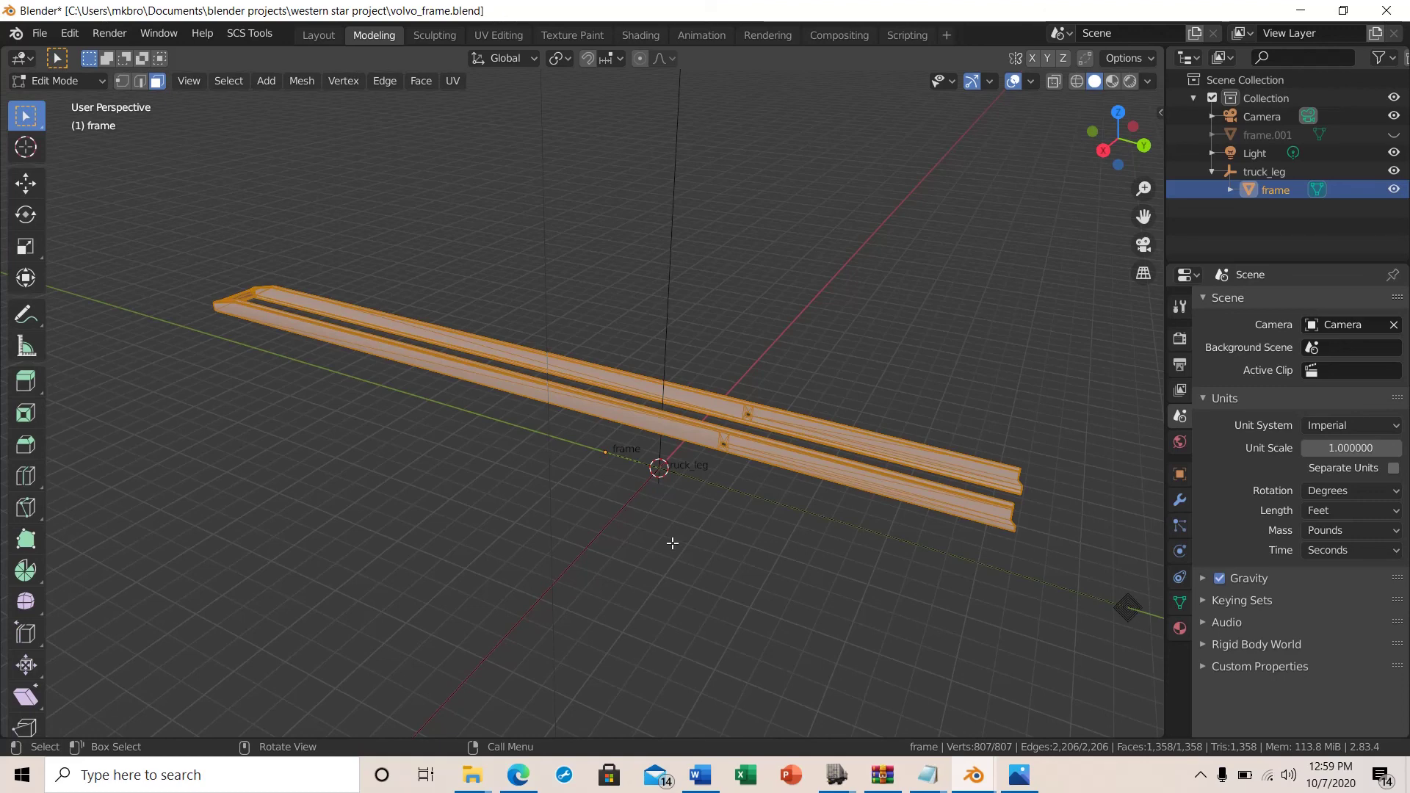
pyautogui.moveTo(654, 562); pyautogui.dragTo(636, 574, button='middle')
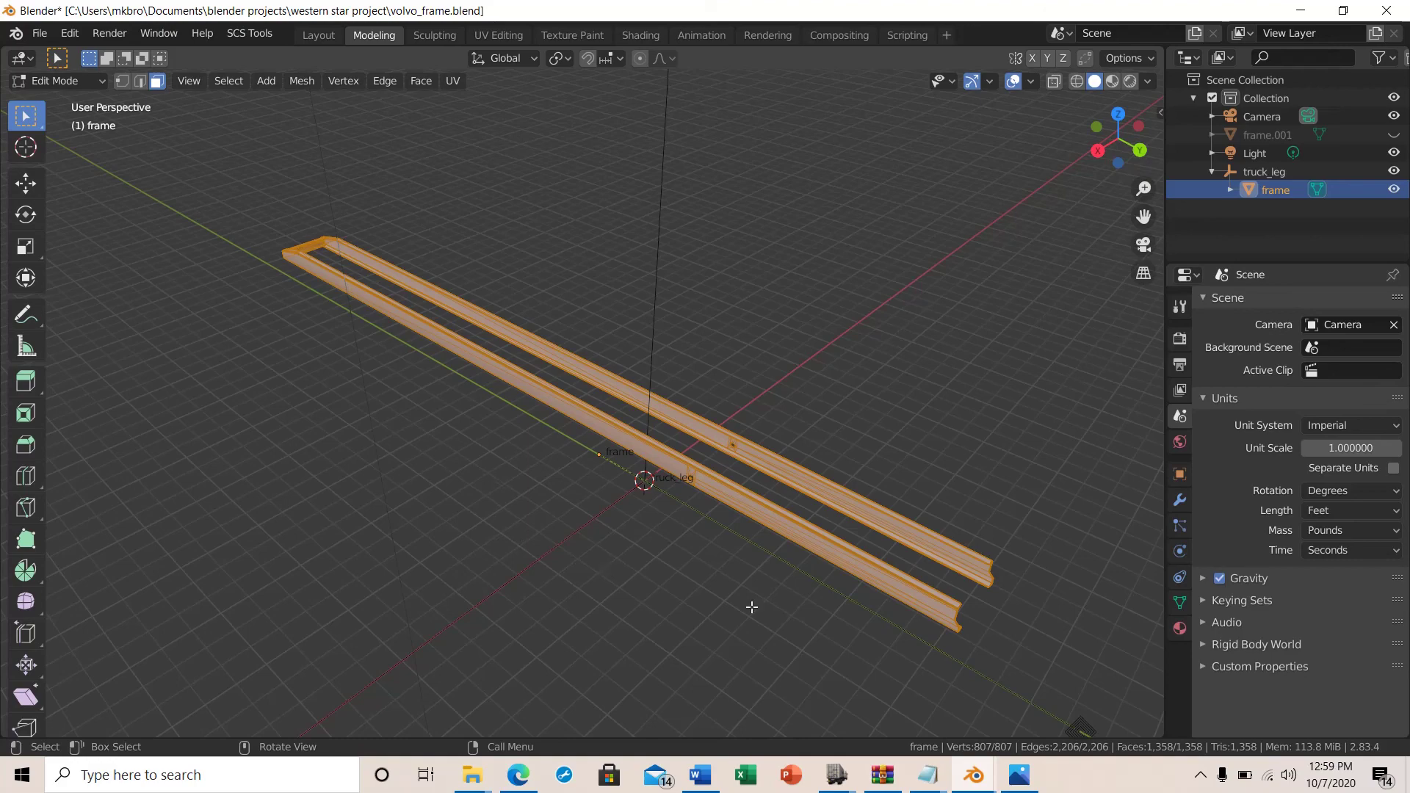
# Step: Show the hidden icons of the Windows notification area
pyautogui.click(1200, 775)
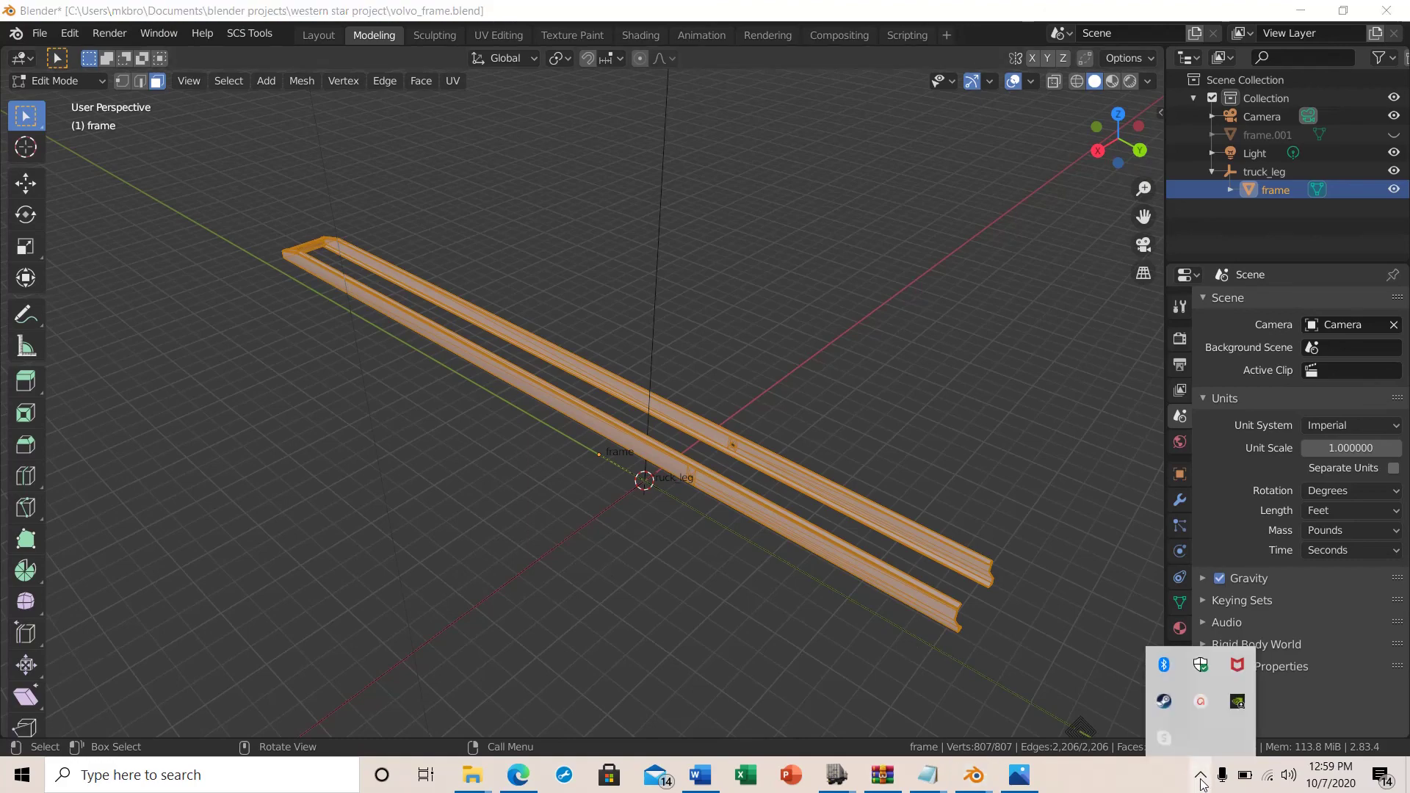